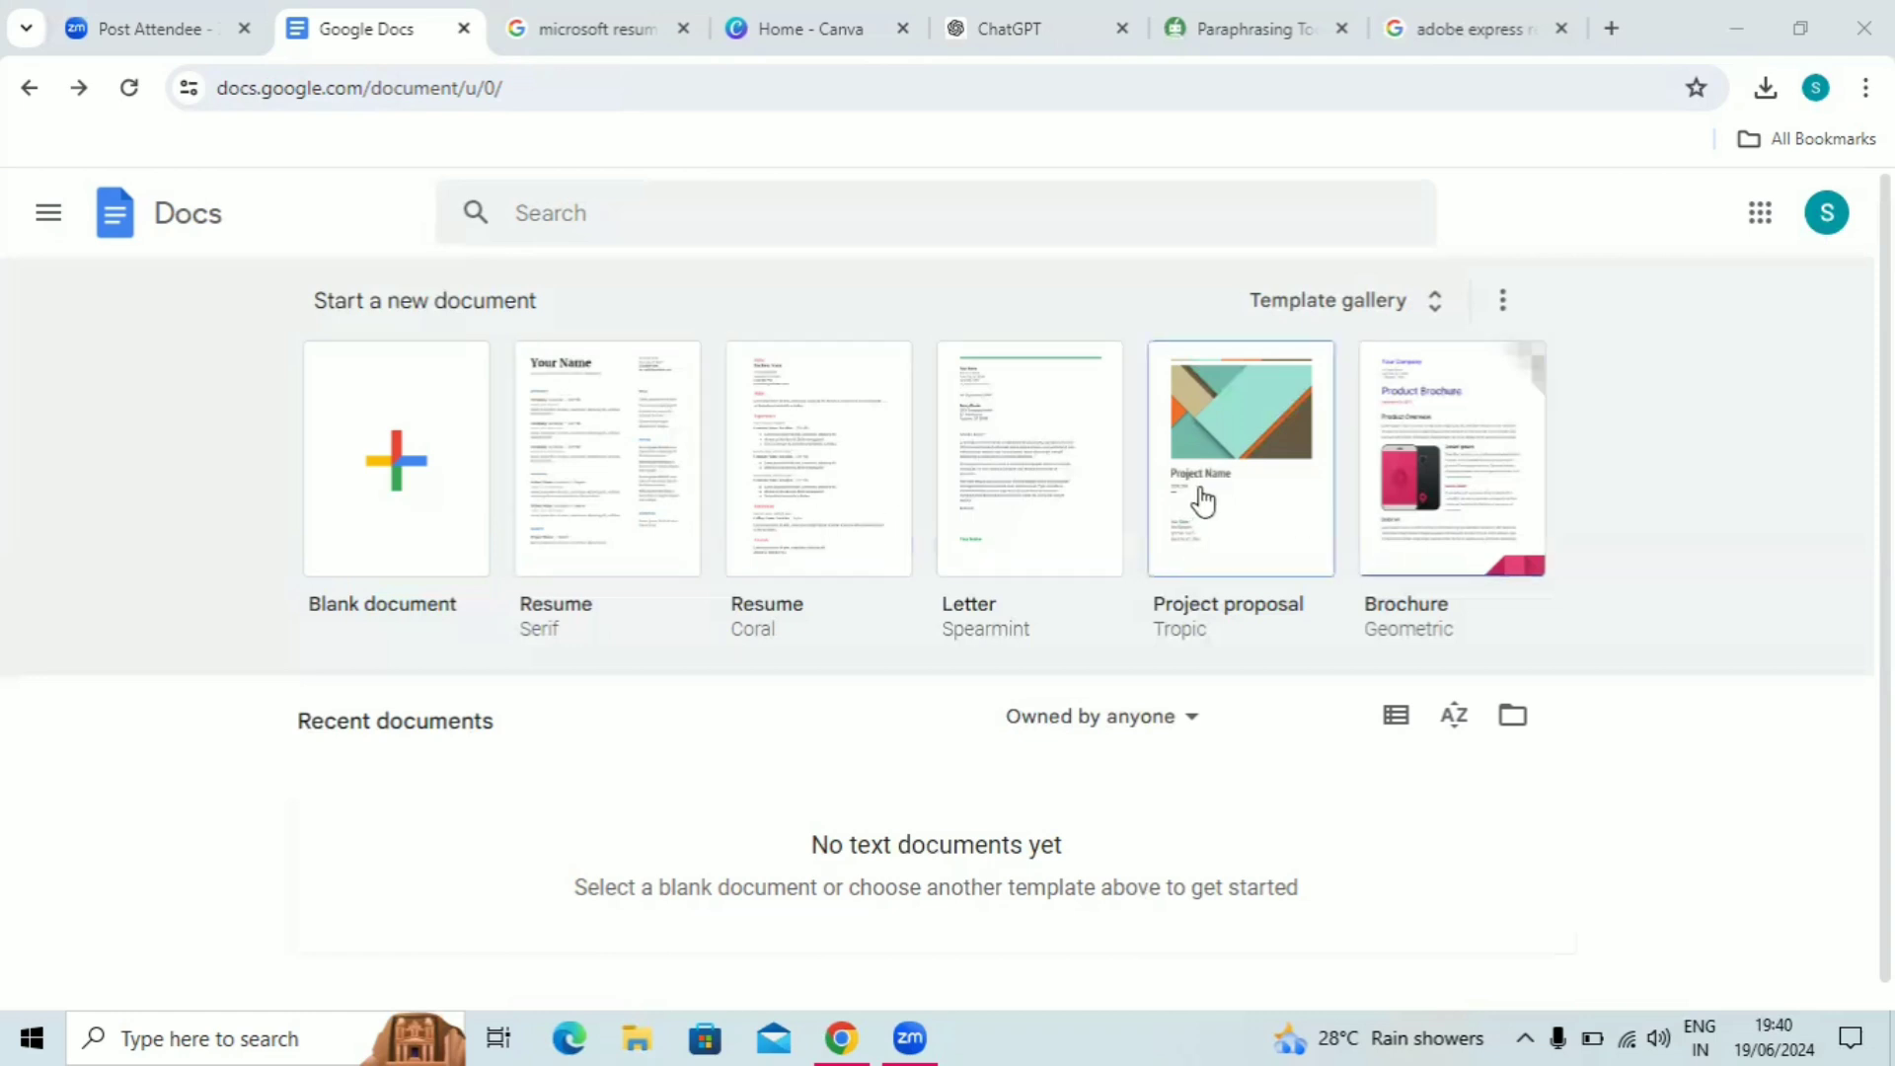
- Create a new document from the Serif resume template in the template gallery
left_click(1400, 318)
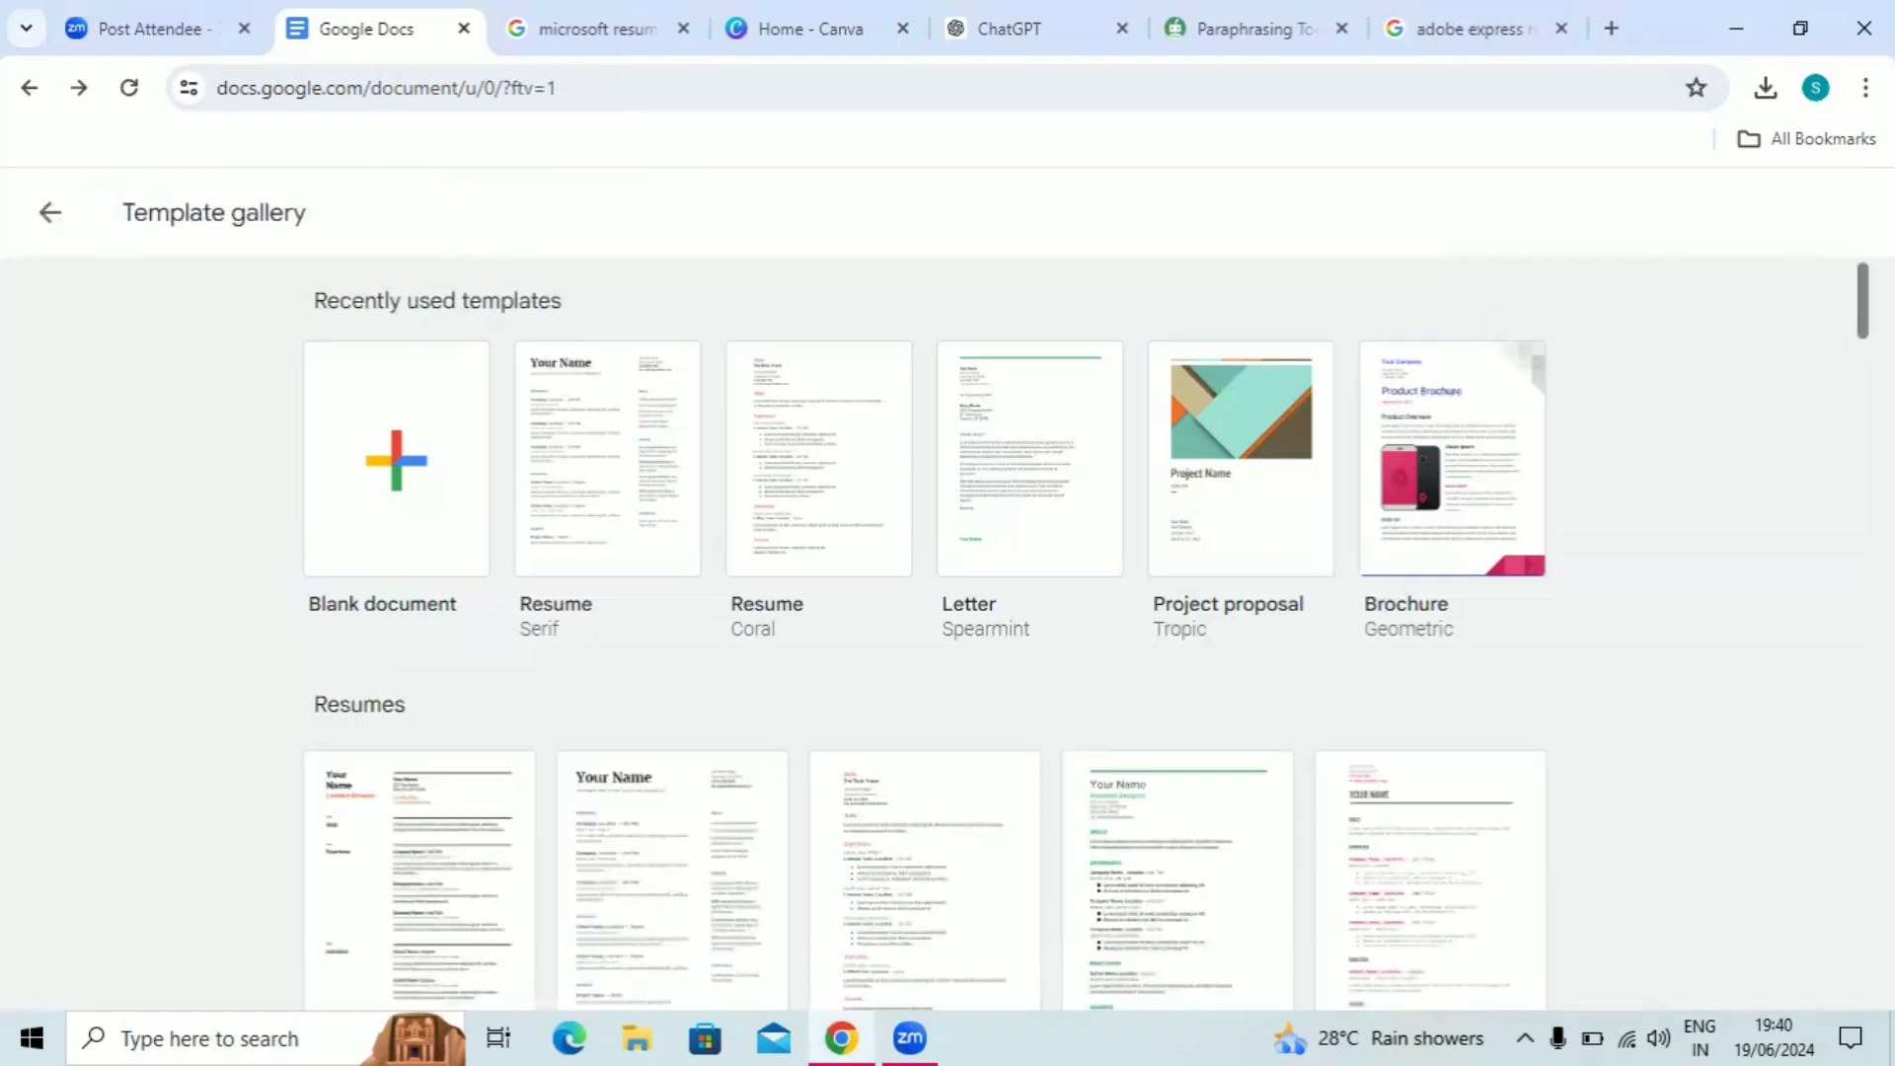
scroll(1086, 641, "down", 3)
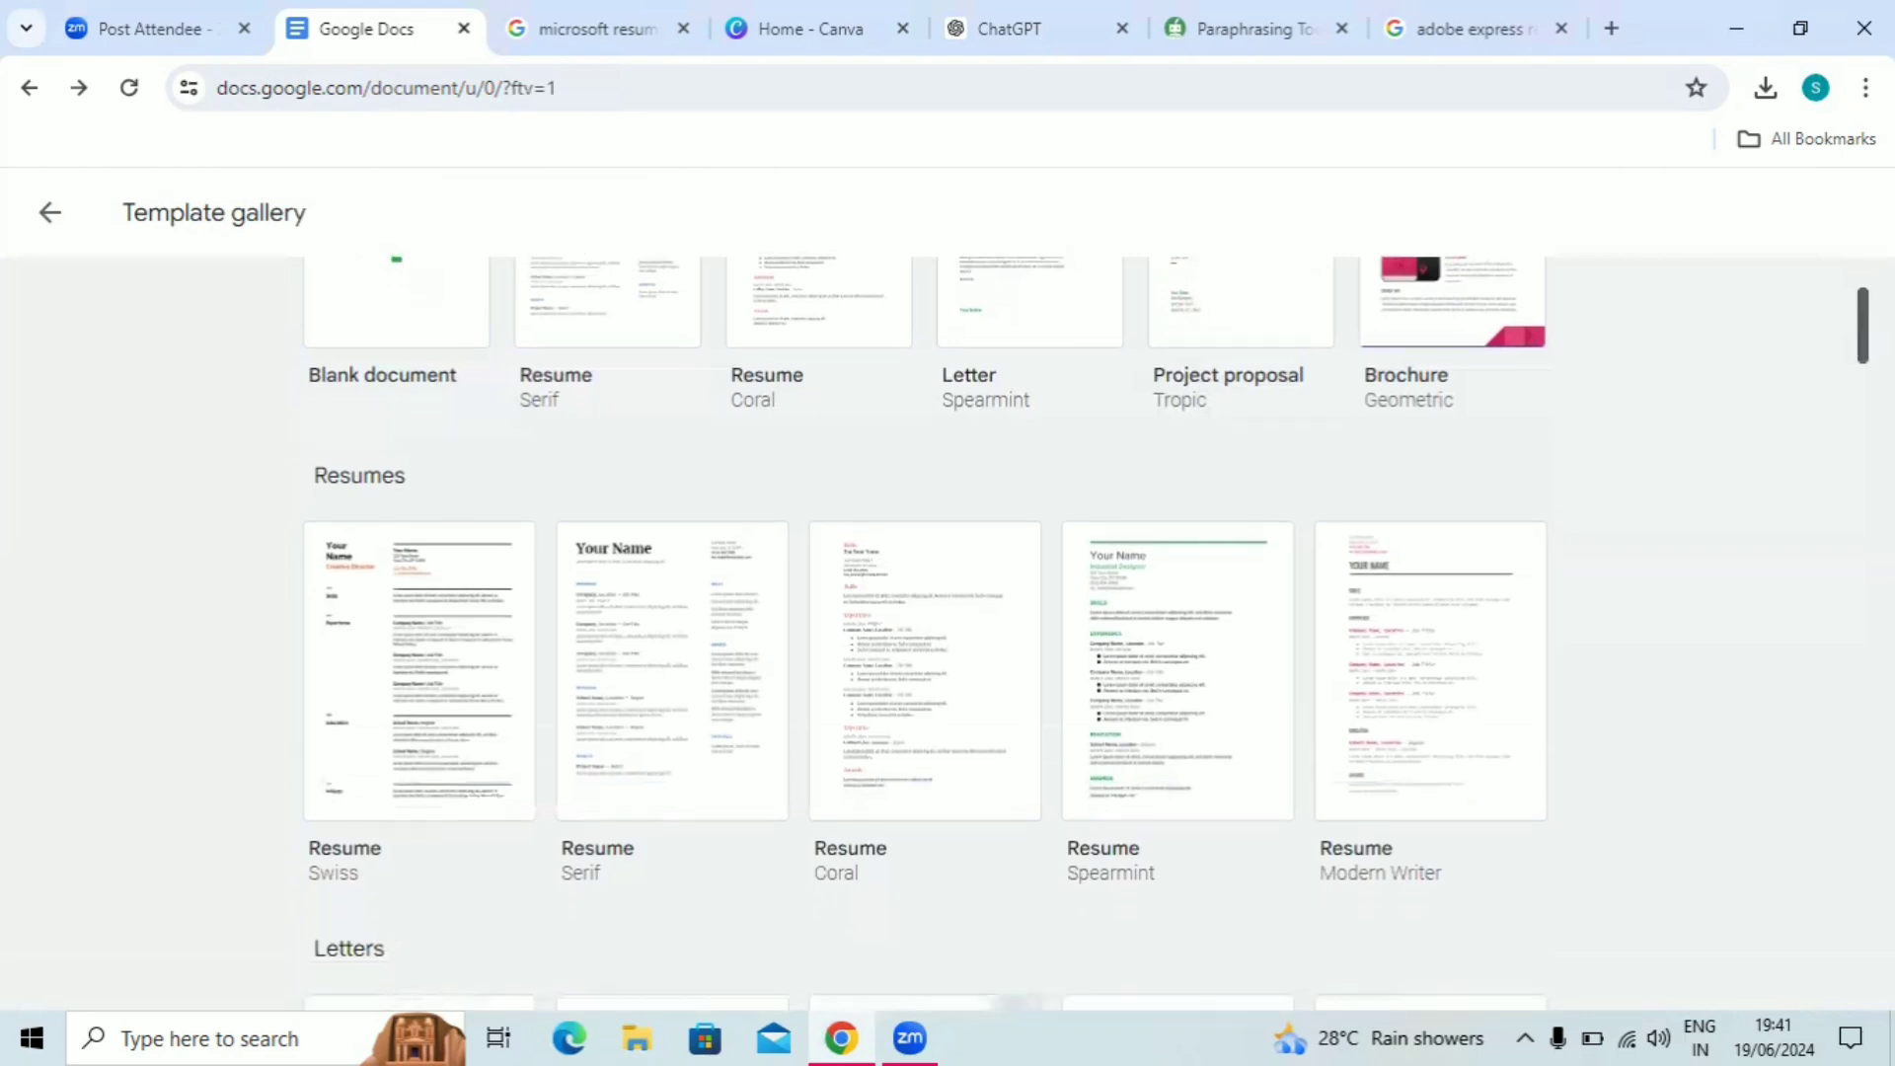
scroll(652, 395, "down", 1)
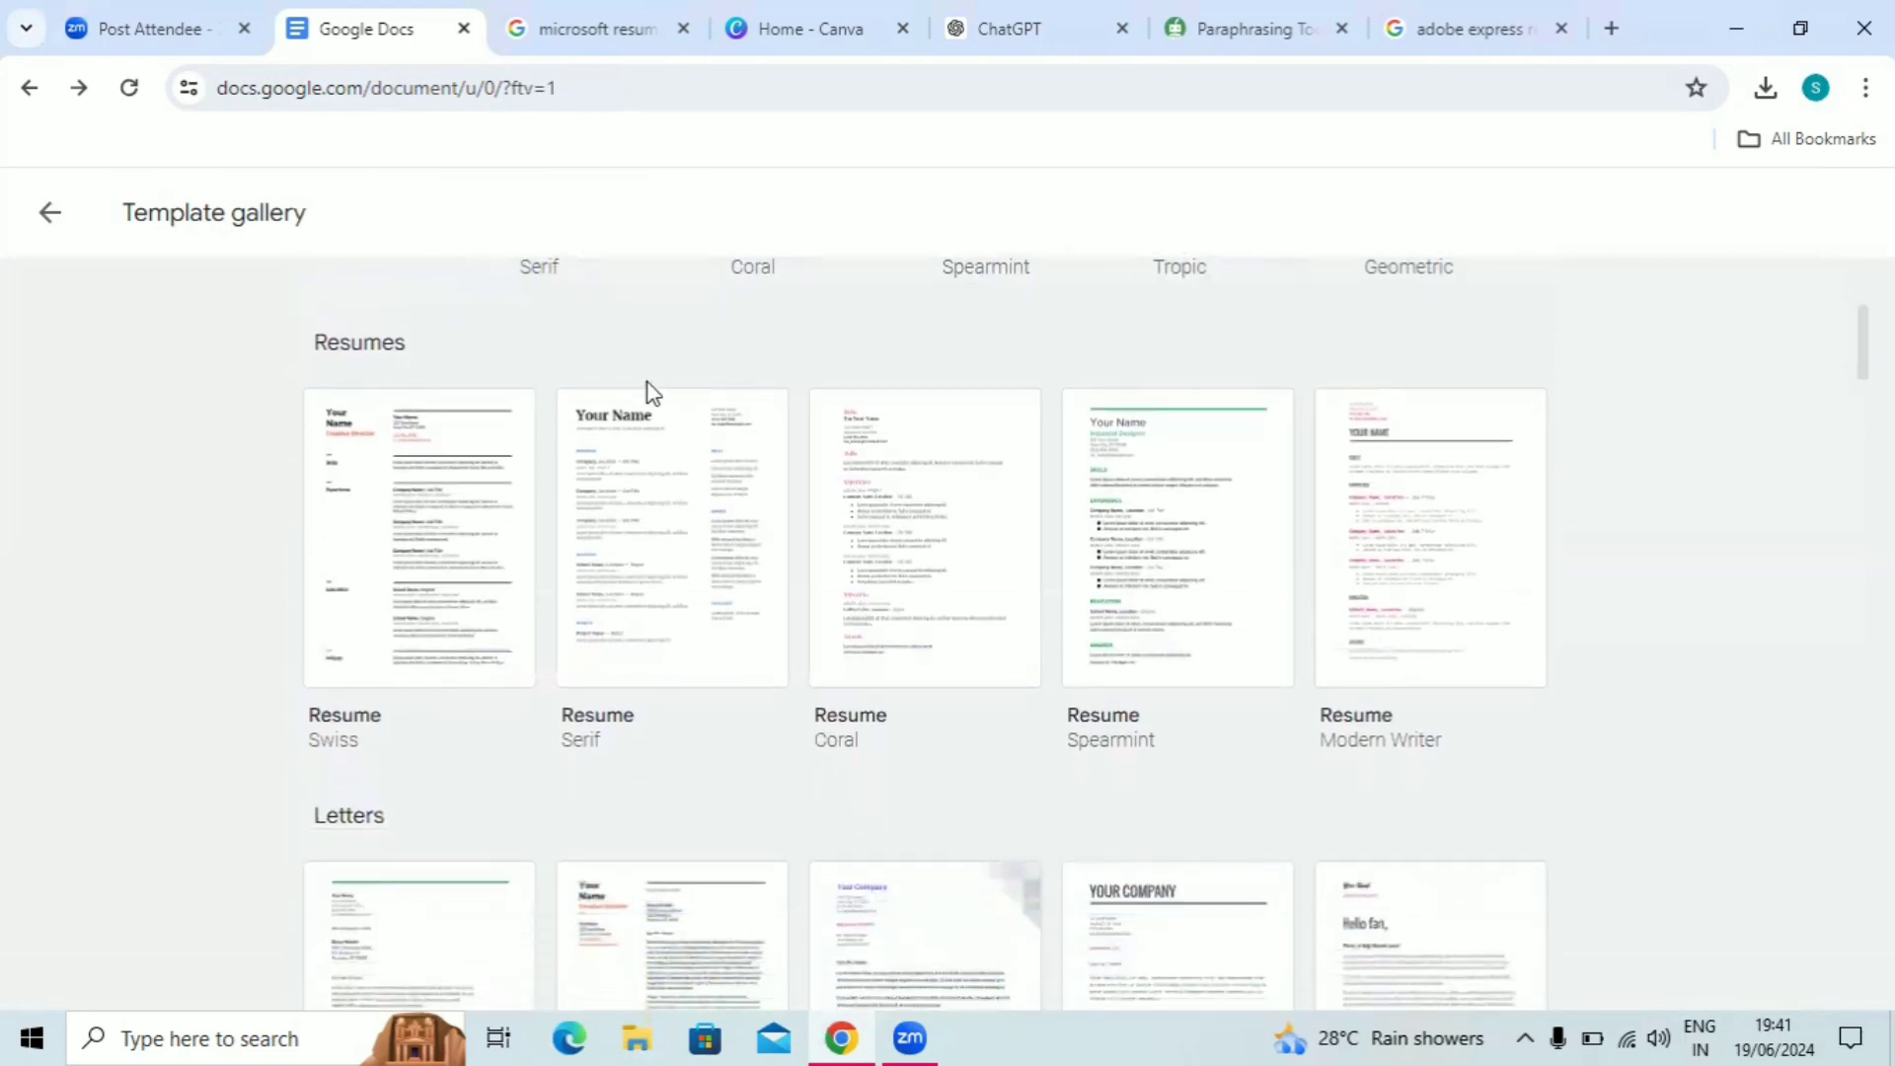
left_click(652, 468)
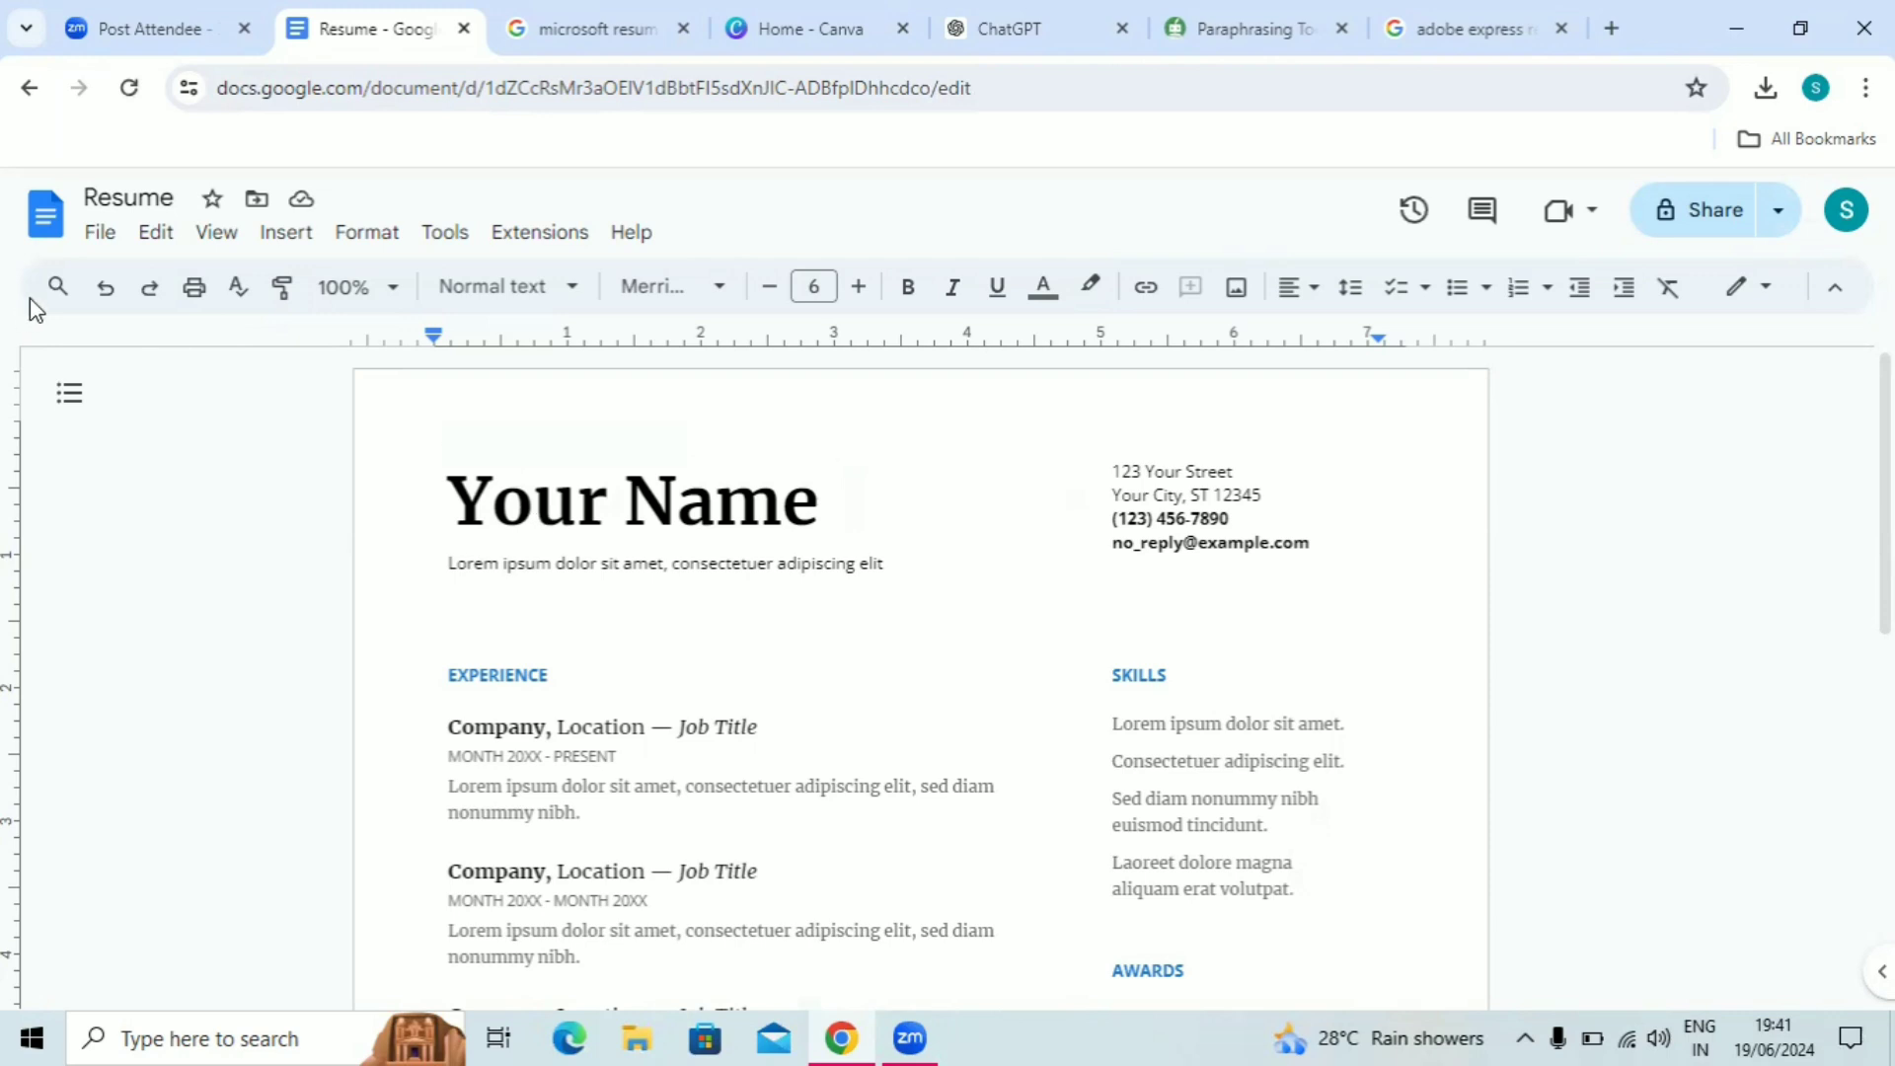
- Return to the documents home page and reopen the Resume file from the recent documents
left_click(44, 228)
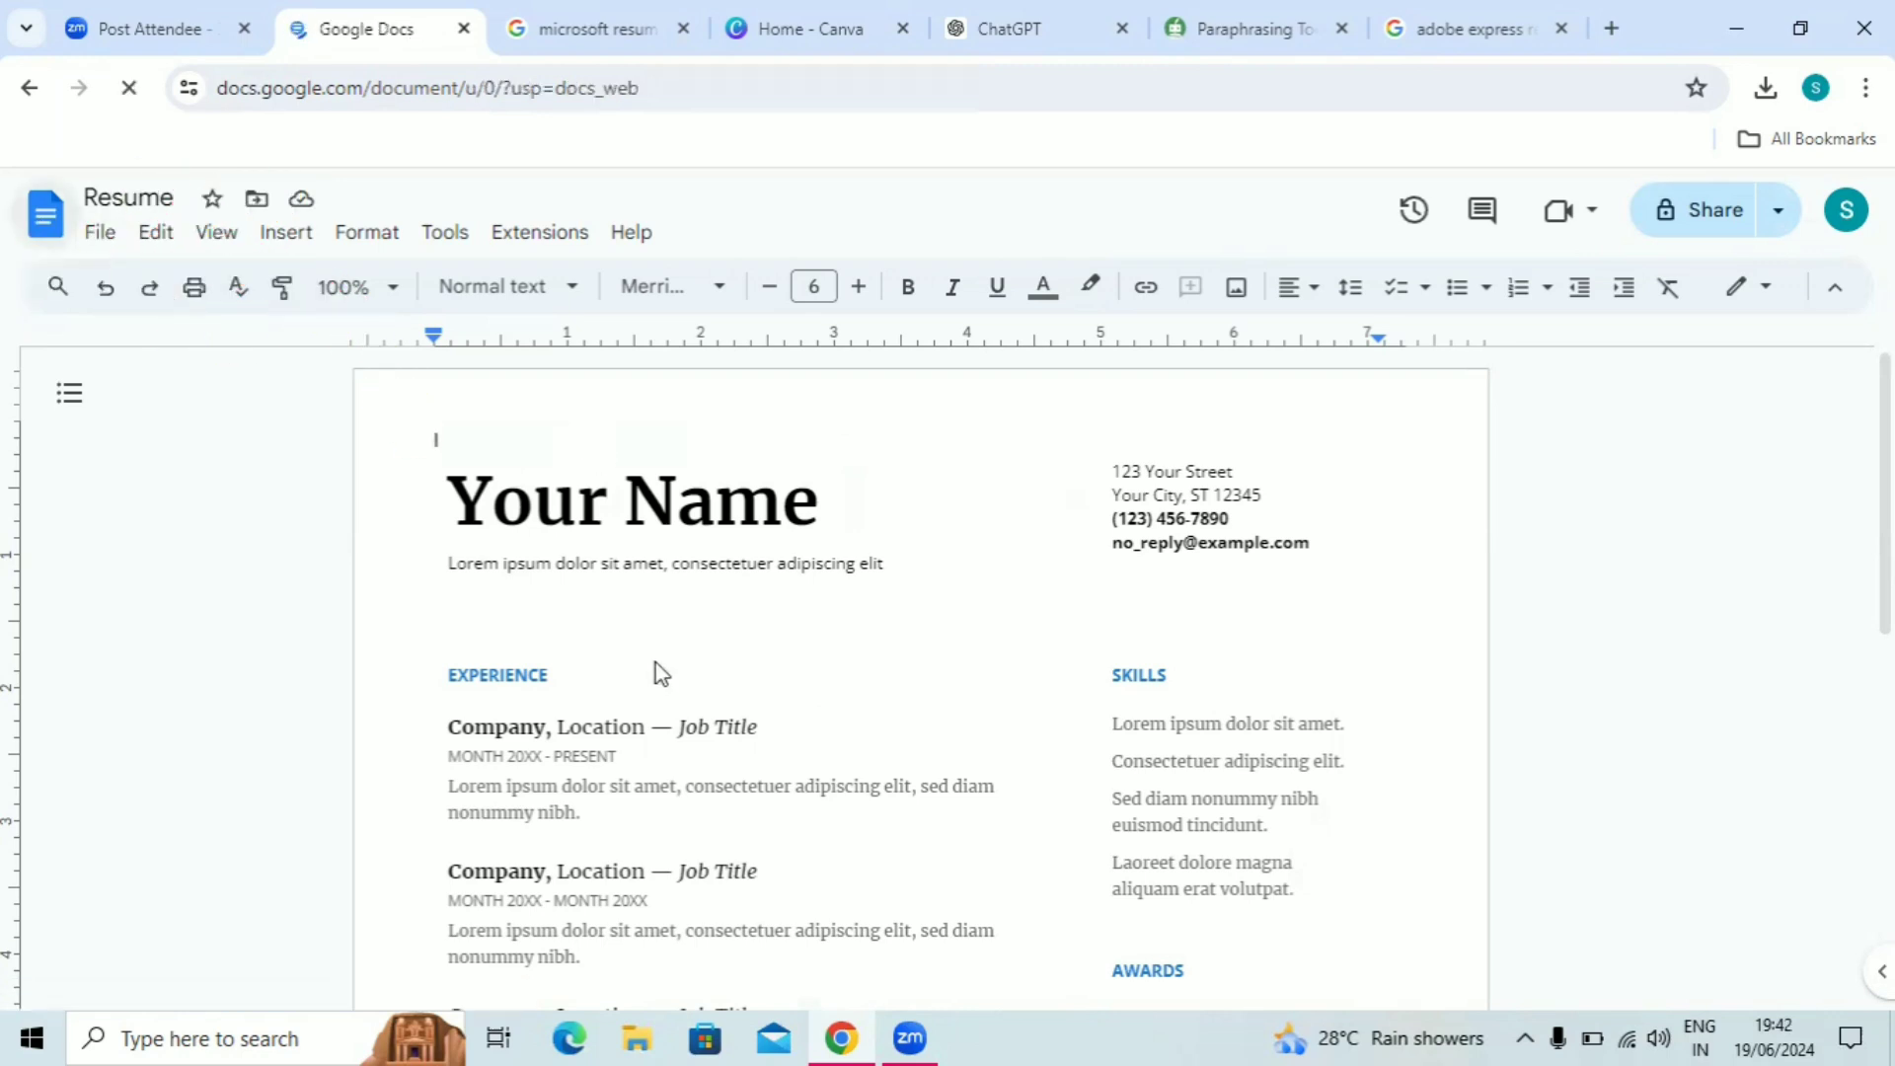
scroll(403, 750, "down", 2)
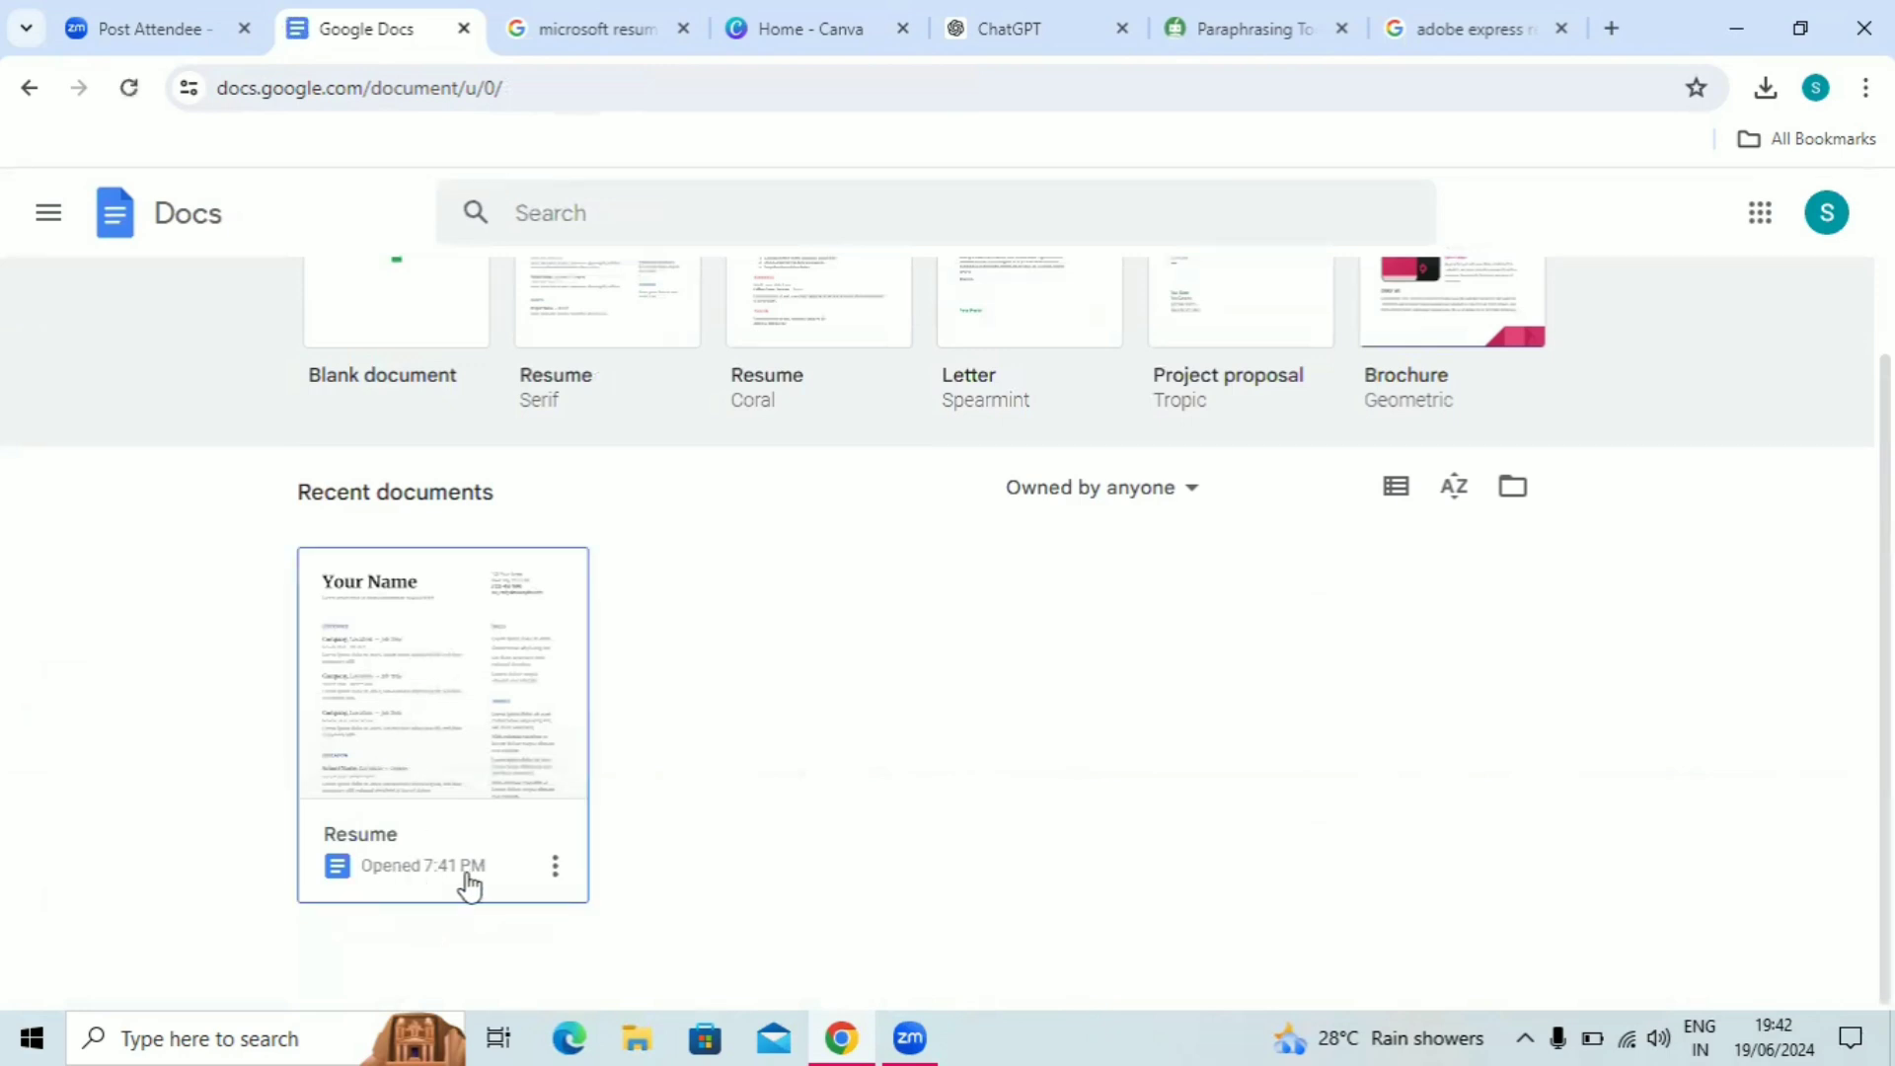
left_click(456, 689)
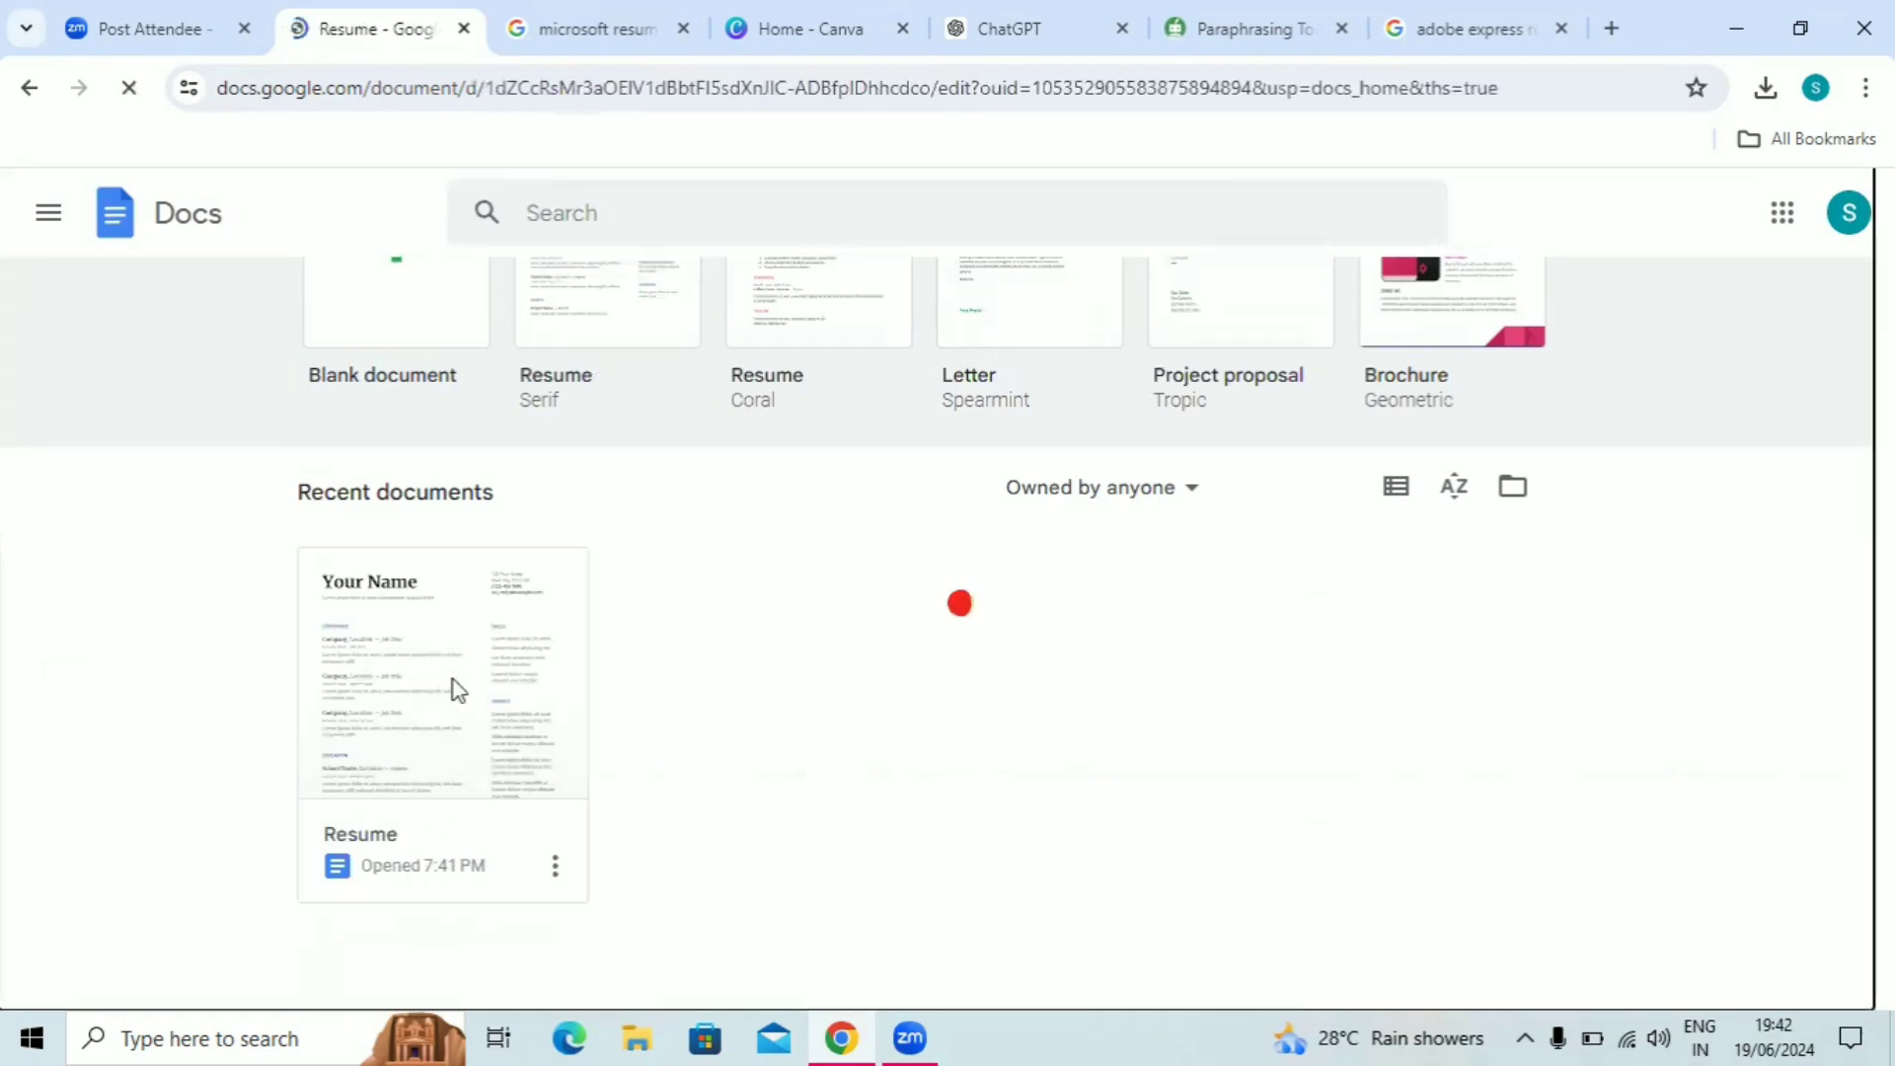
- Replace the "Your Name" title at the head of the resume with "SSS"
left_click(841, 495)
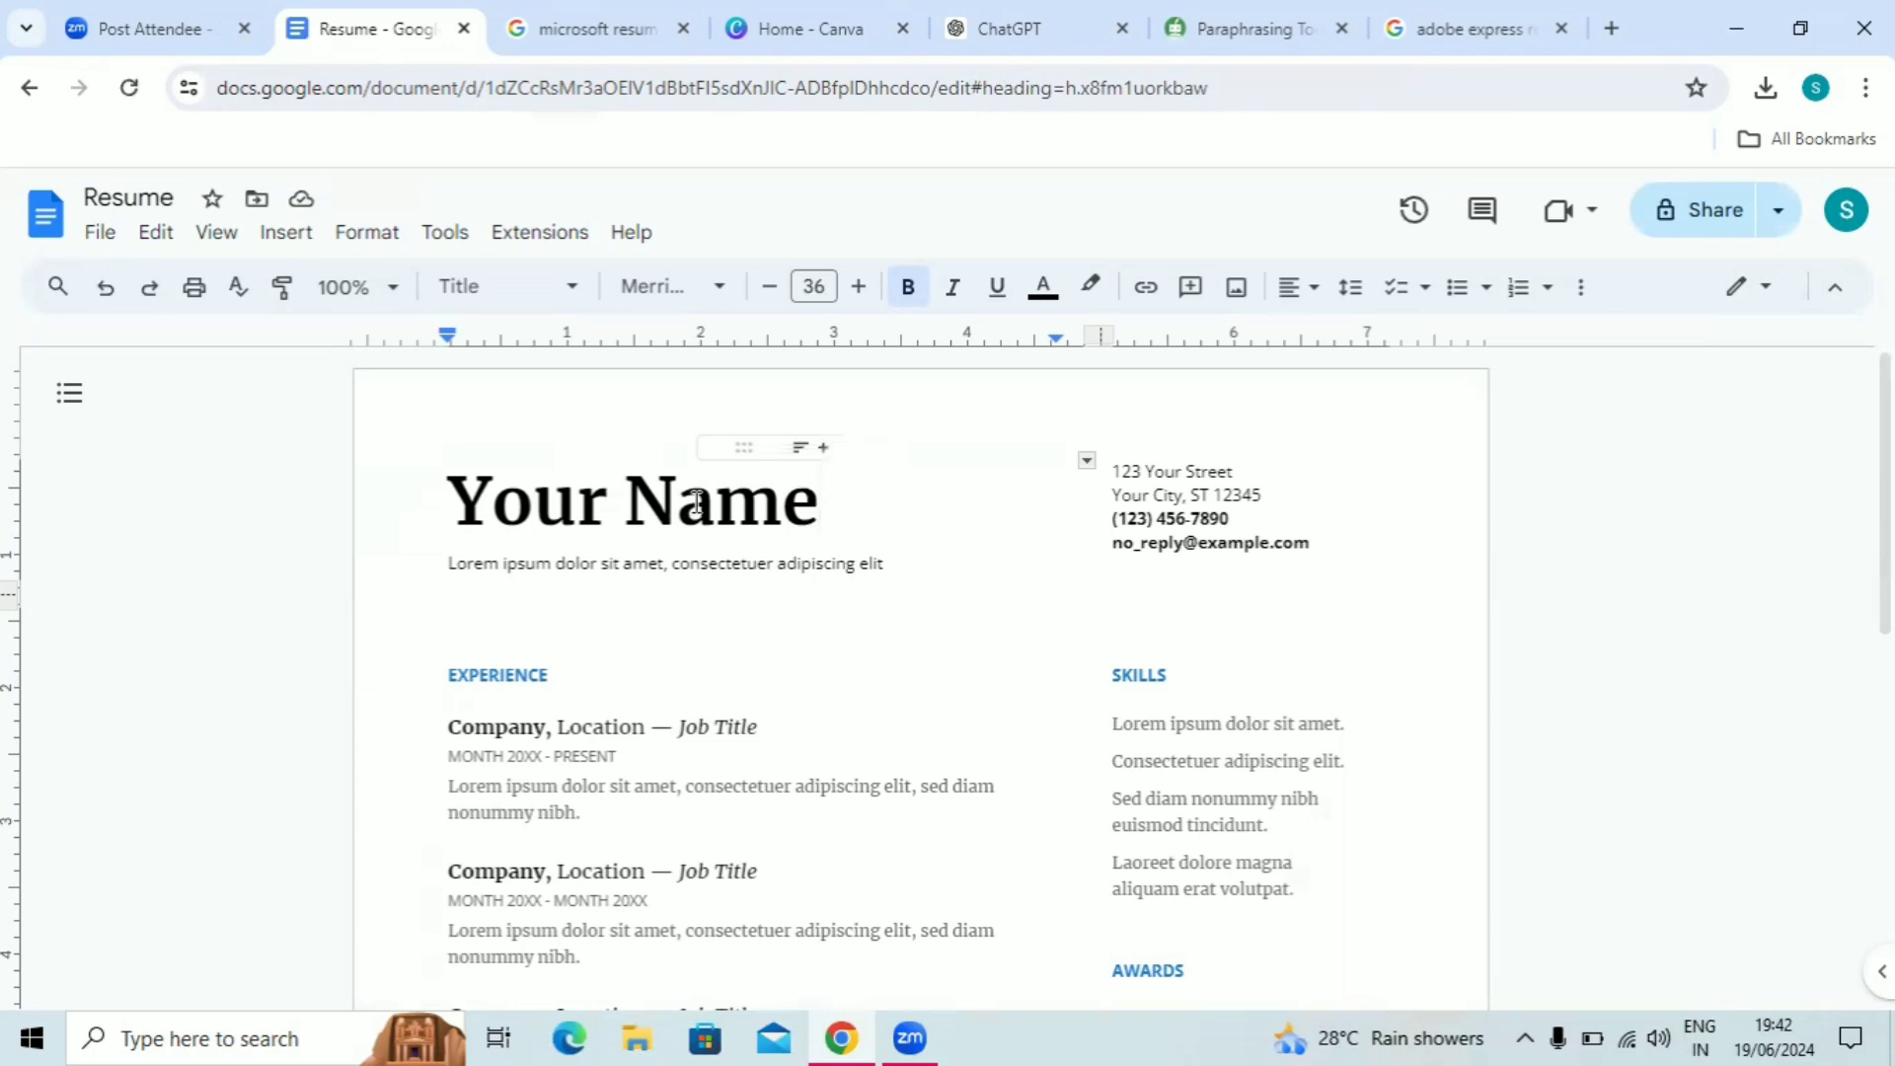
key("BackSpace")
key("BackSpace")
key("BackSpace")
key("BackSpace")
key("BackSpace")
key("BackSpace")
key("BackSpace")
key("BackSpace")
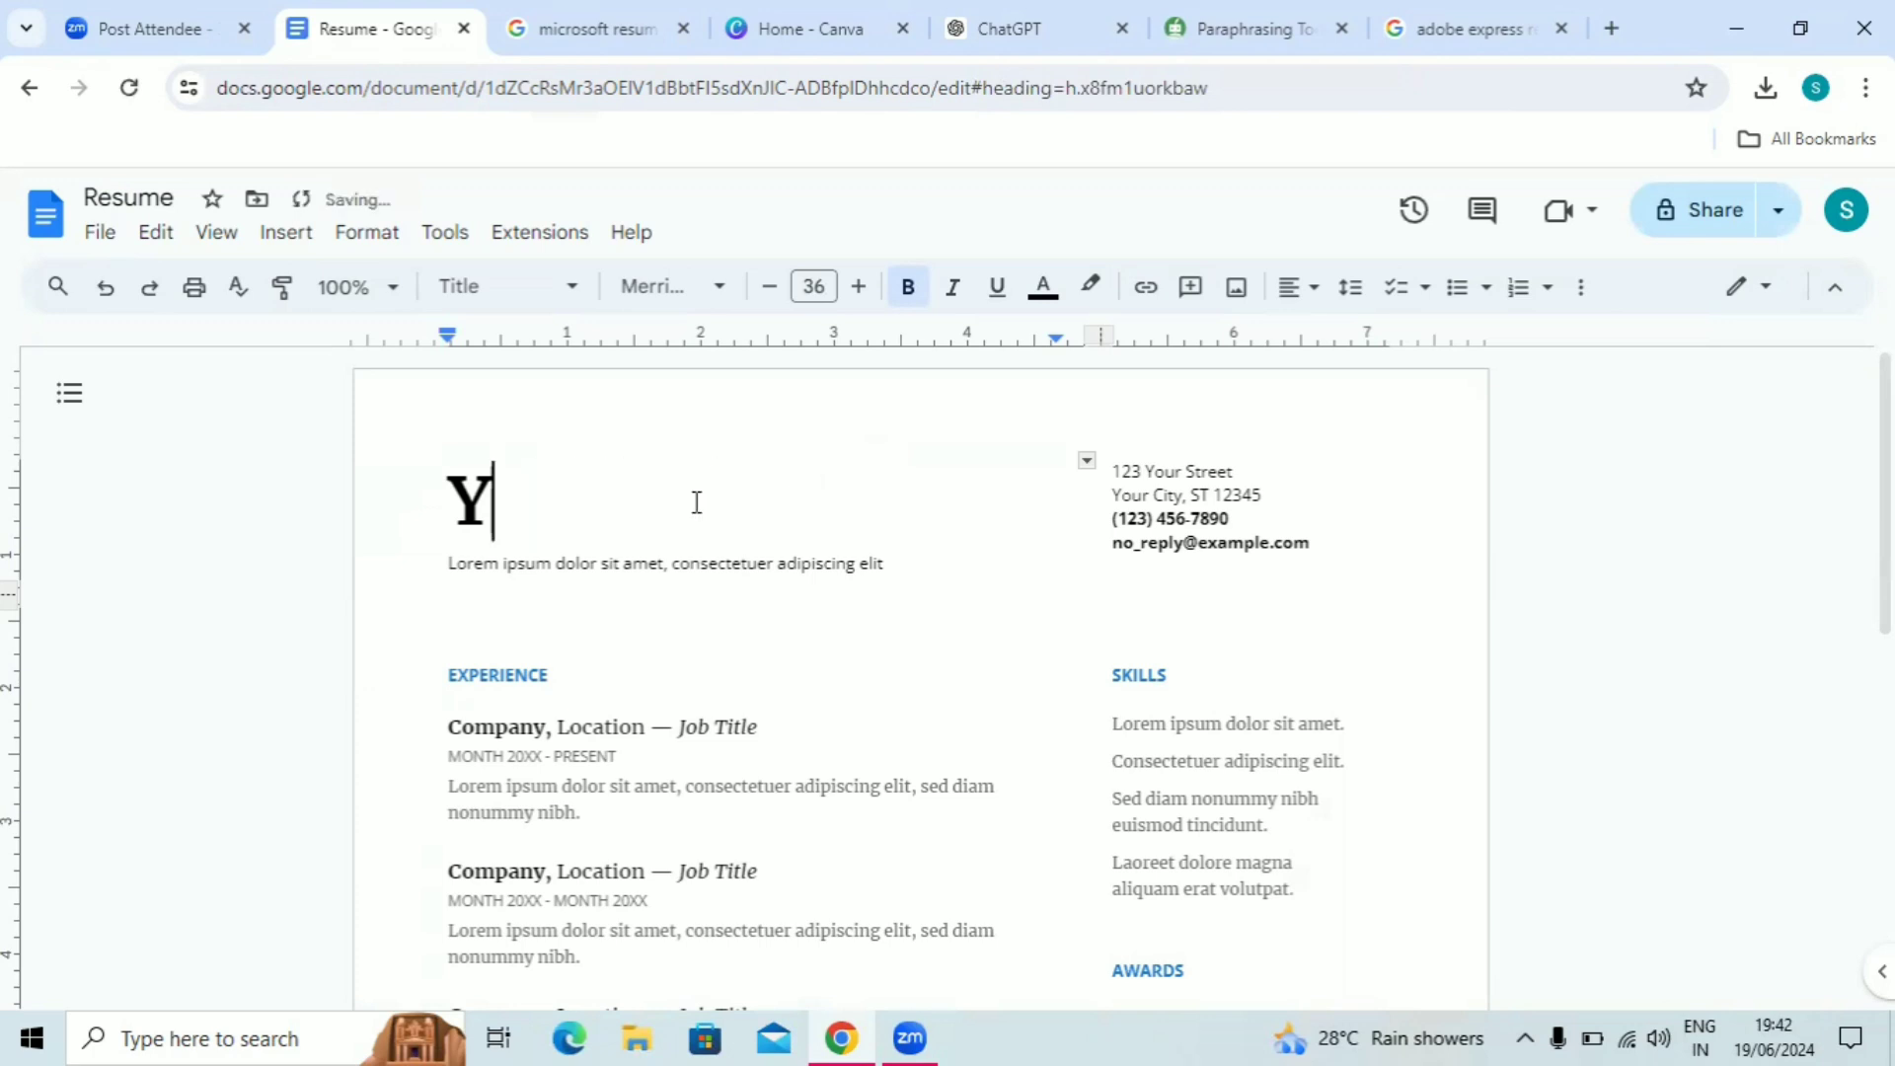
key("BackSpace")
type("SSS")
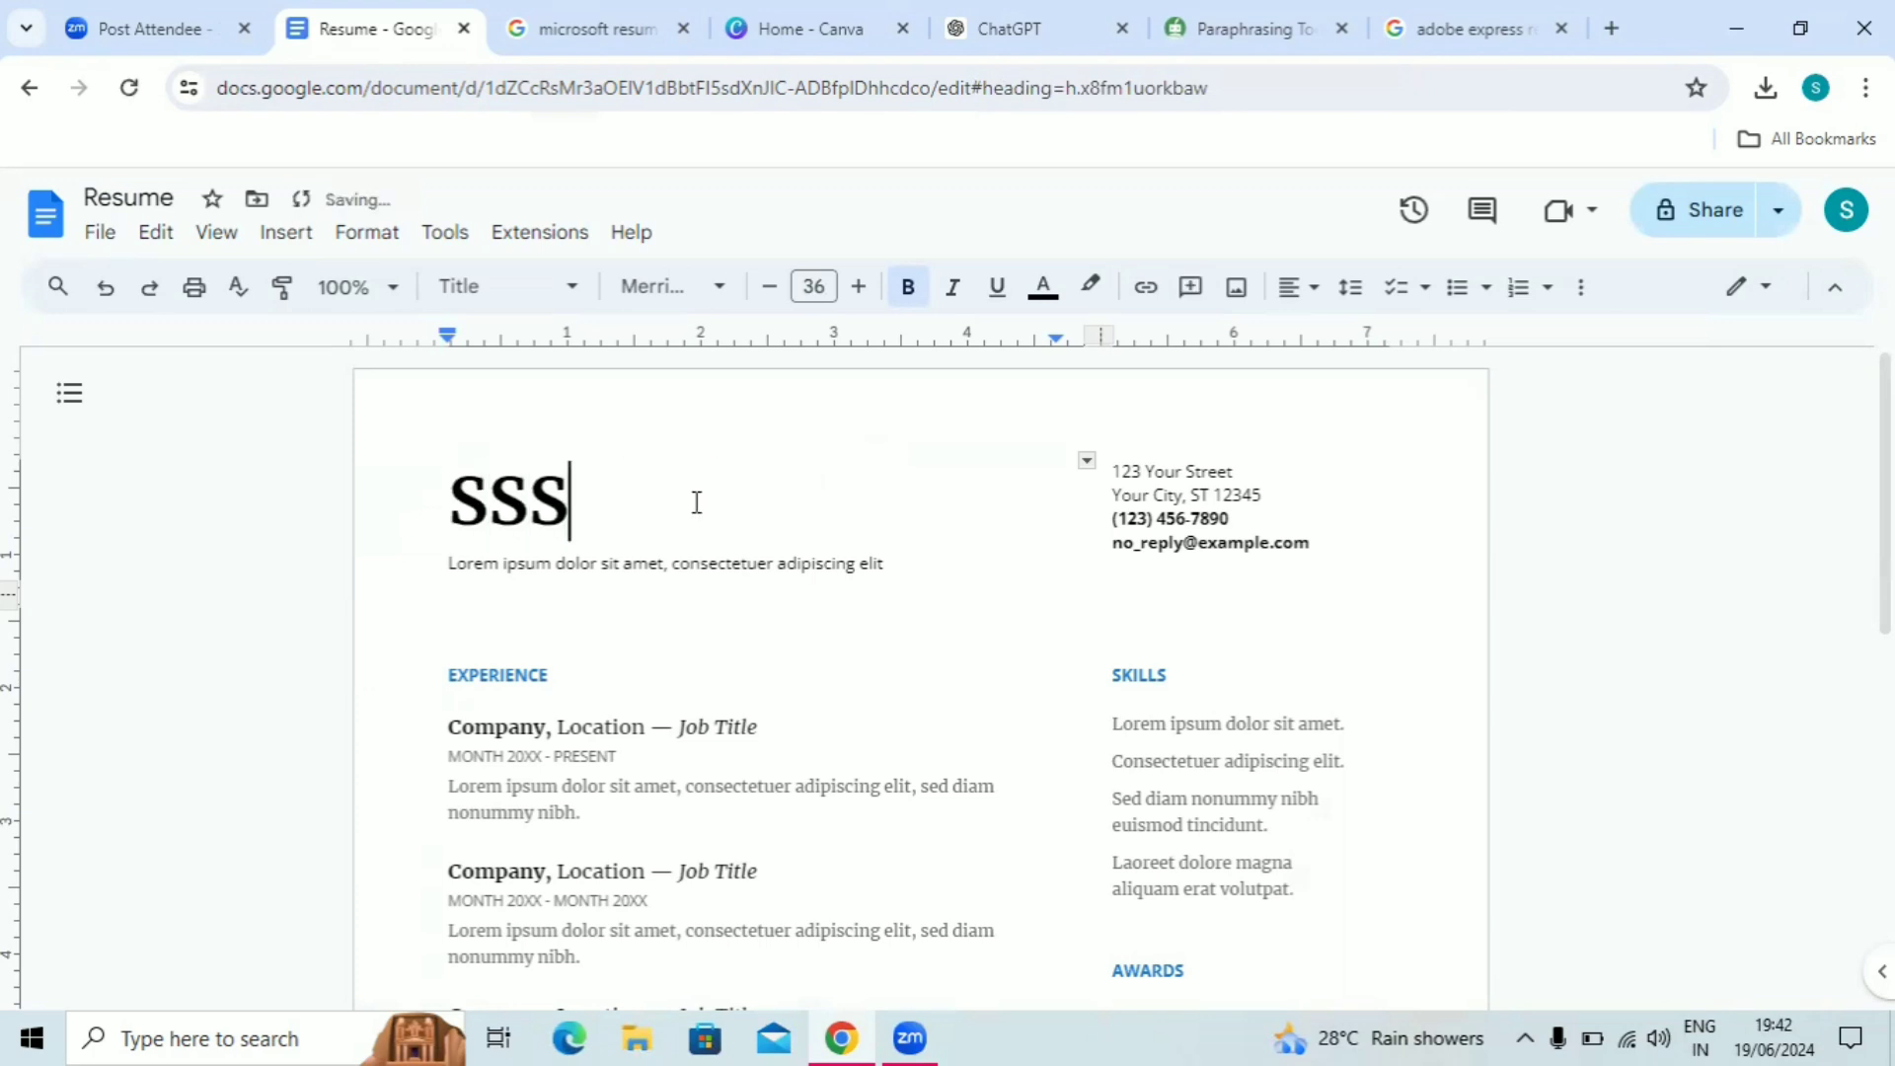
left_click(752, 570)
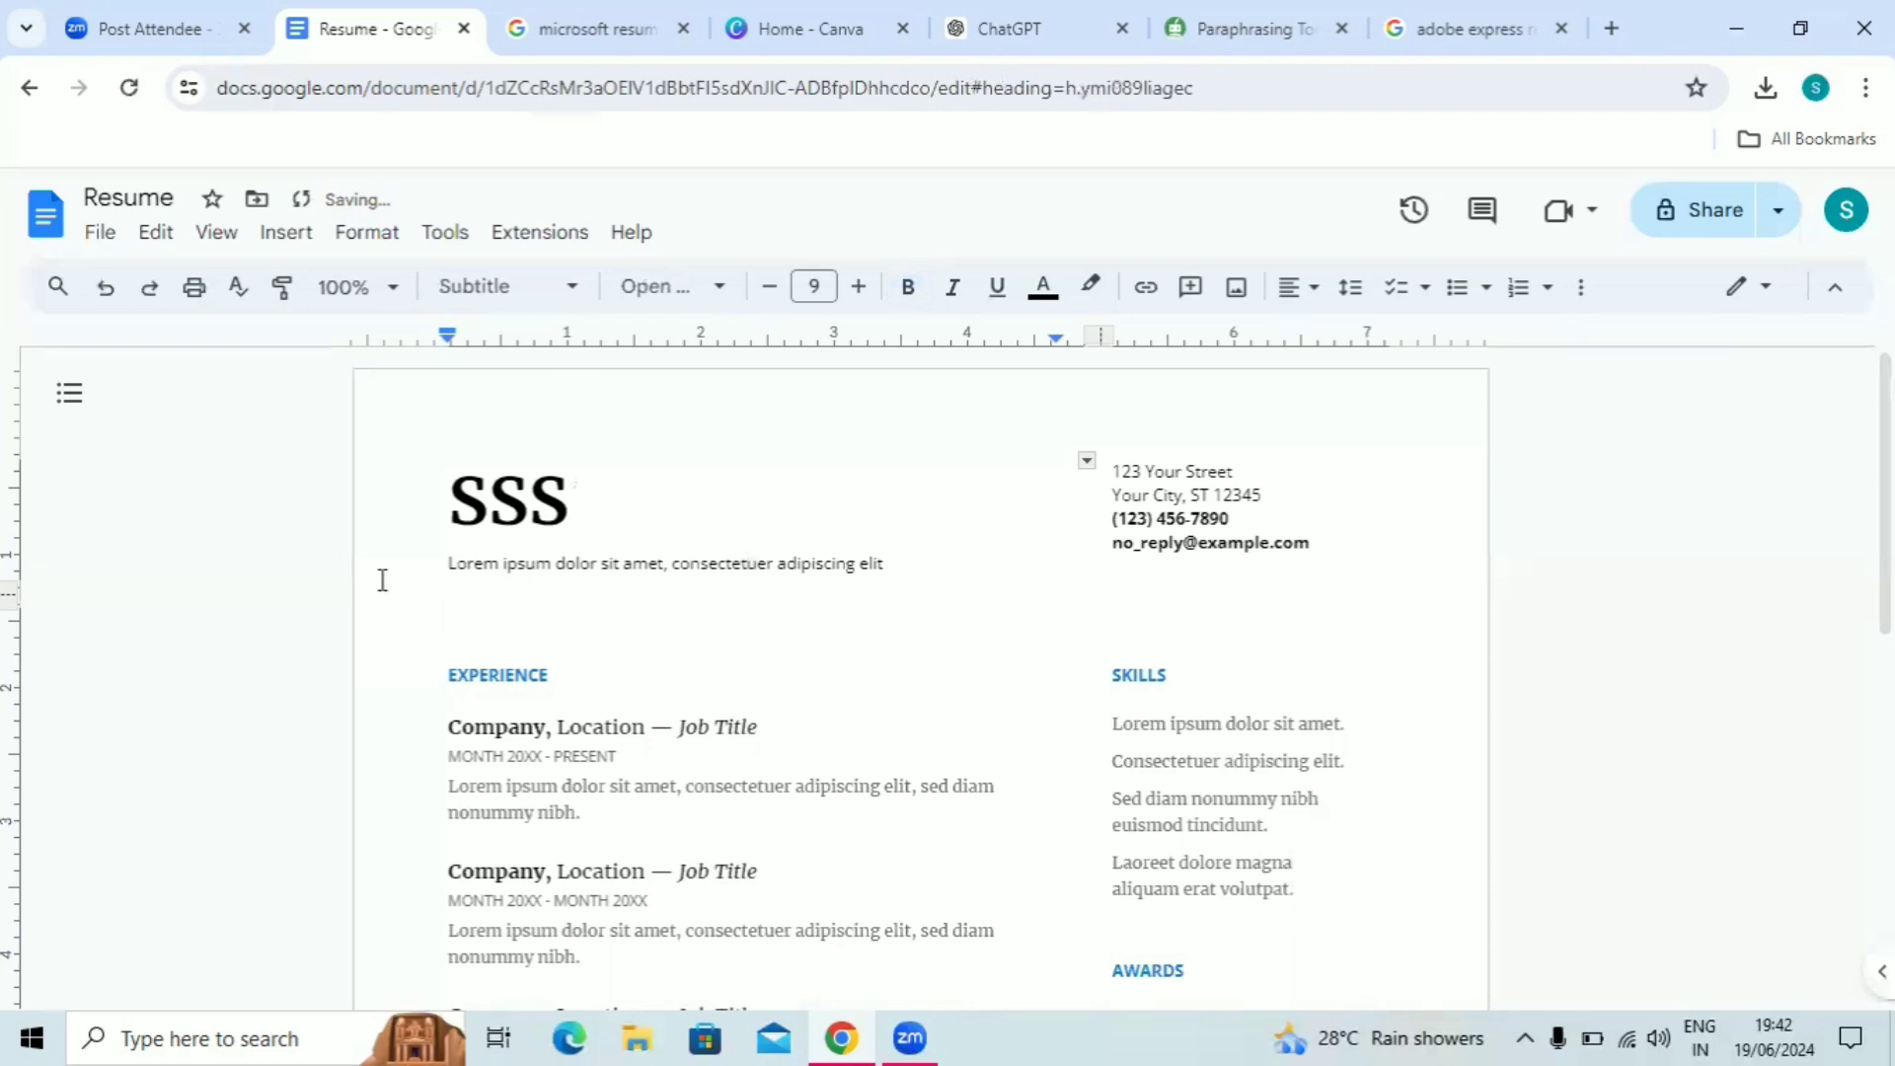
left_click_drag(446, 569, 807, 574)
key("Up")
key("Up")
key("Up")
key("Up")
key("Up")
key("Up")
key("Up")
key("Up")
key("Up")
key("Up")
key("Up")
key("Up")
key("Up")
key("Up")
key("Up")
key("Up")
key("Up")
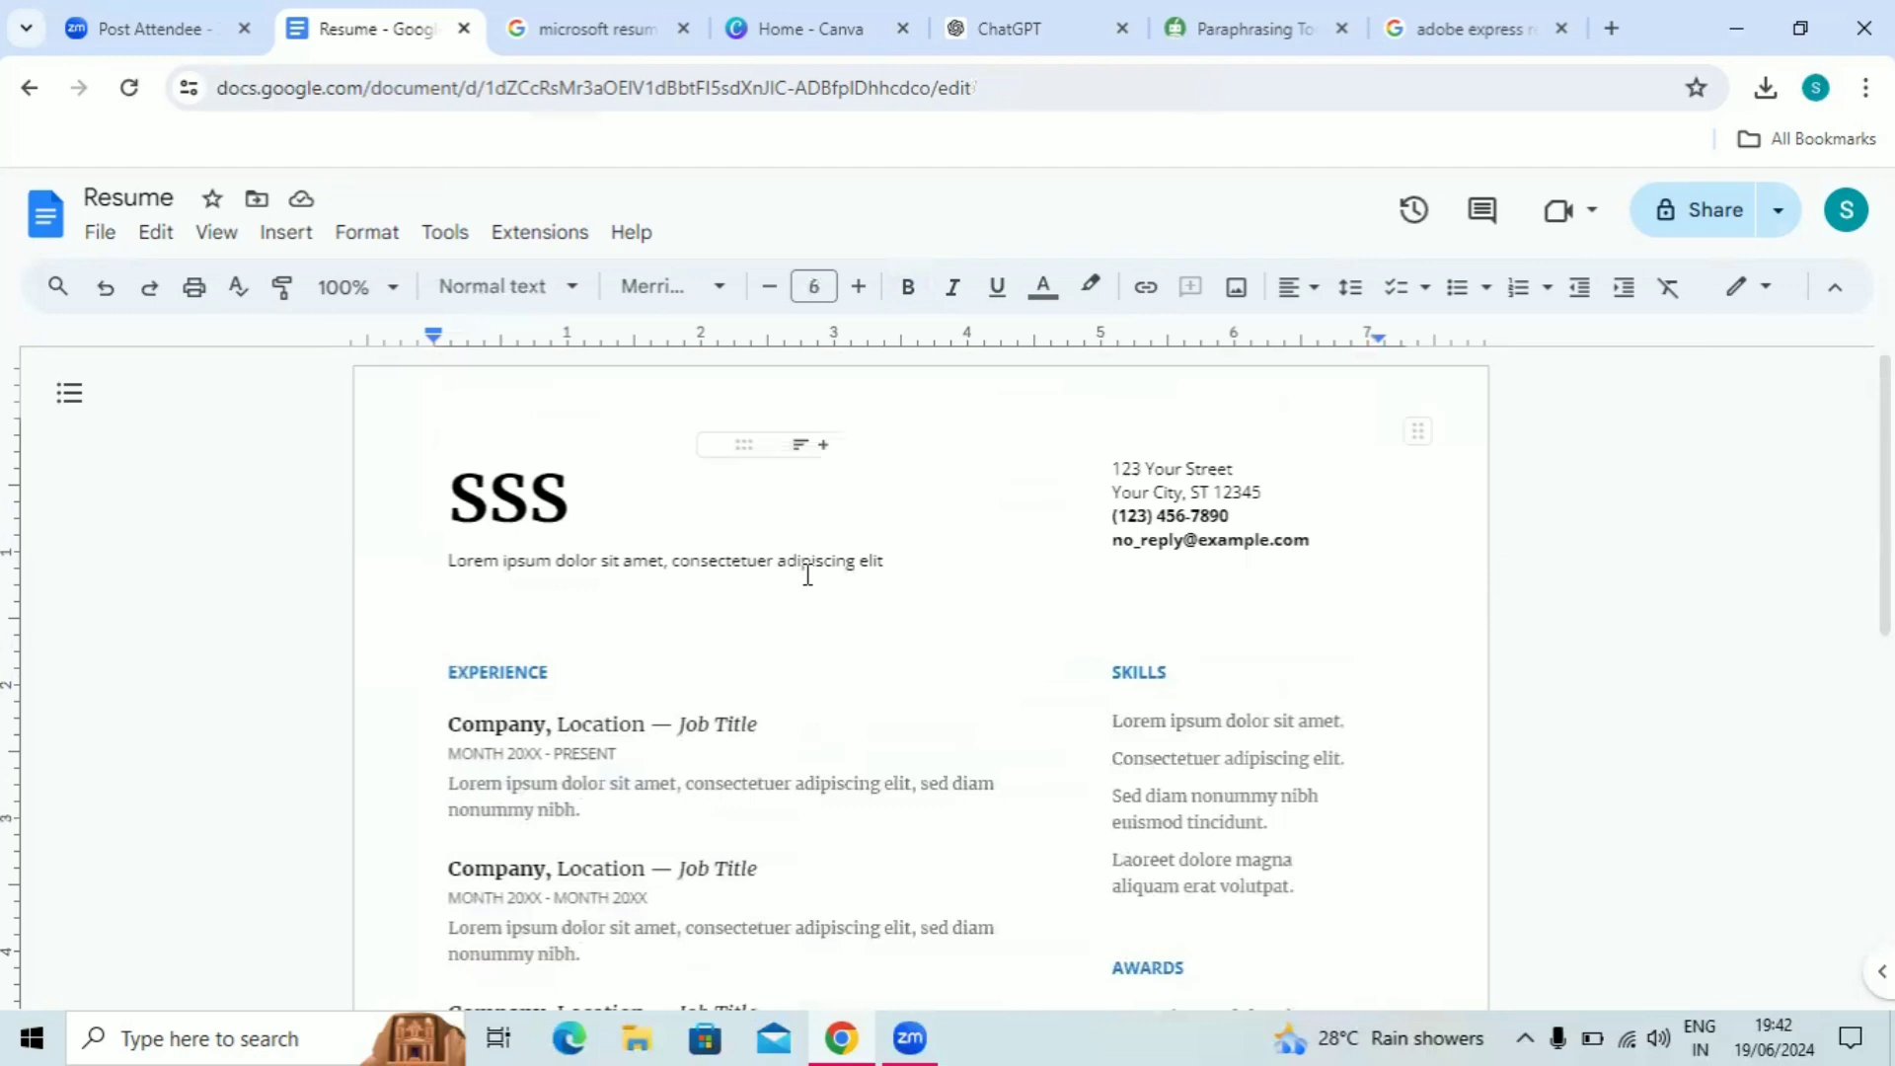
left_click(749, 561)
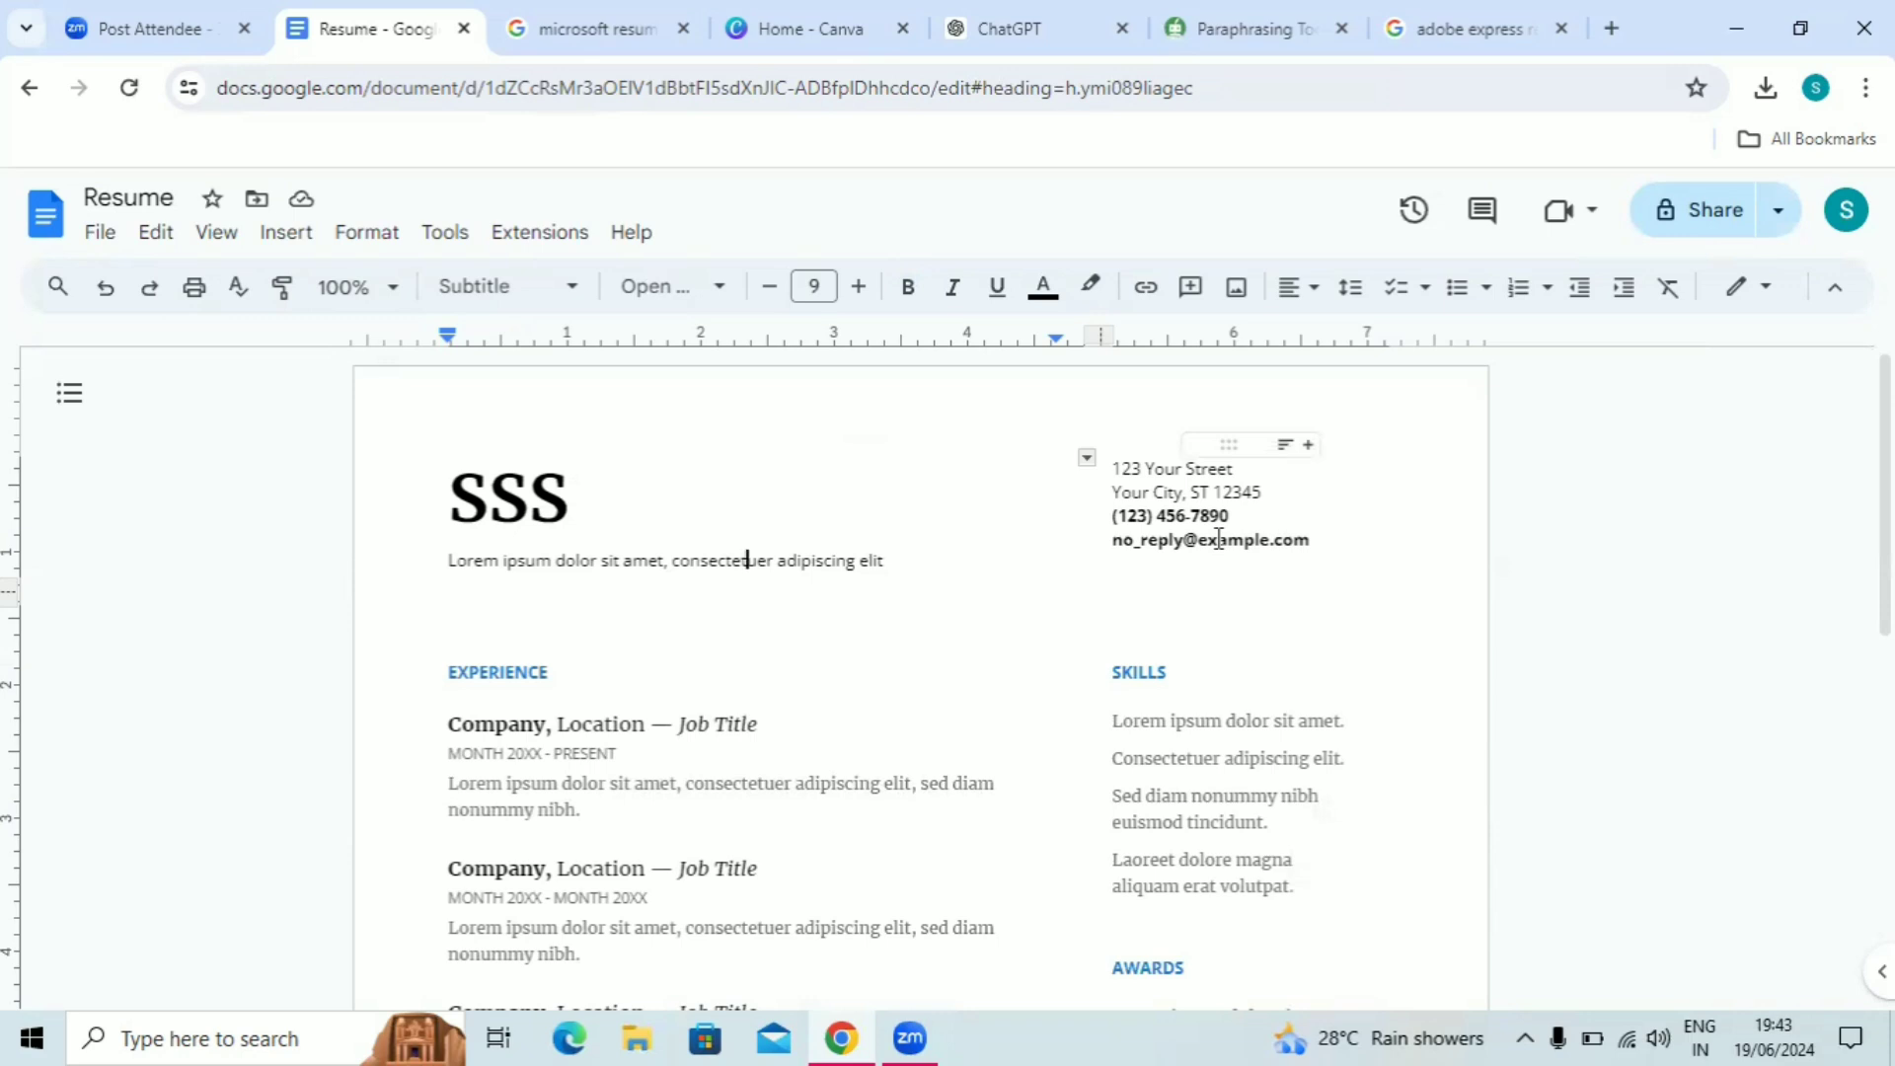
- Add a new line reading "Lind:" below the e-mail address in the resume's contact block
left_click(1328, 542)
key("Return")
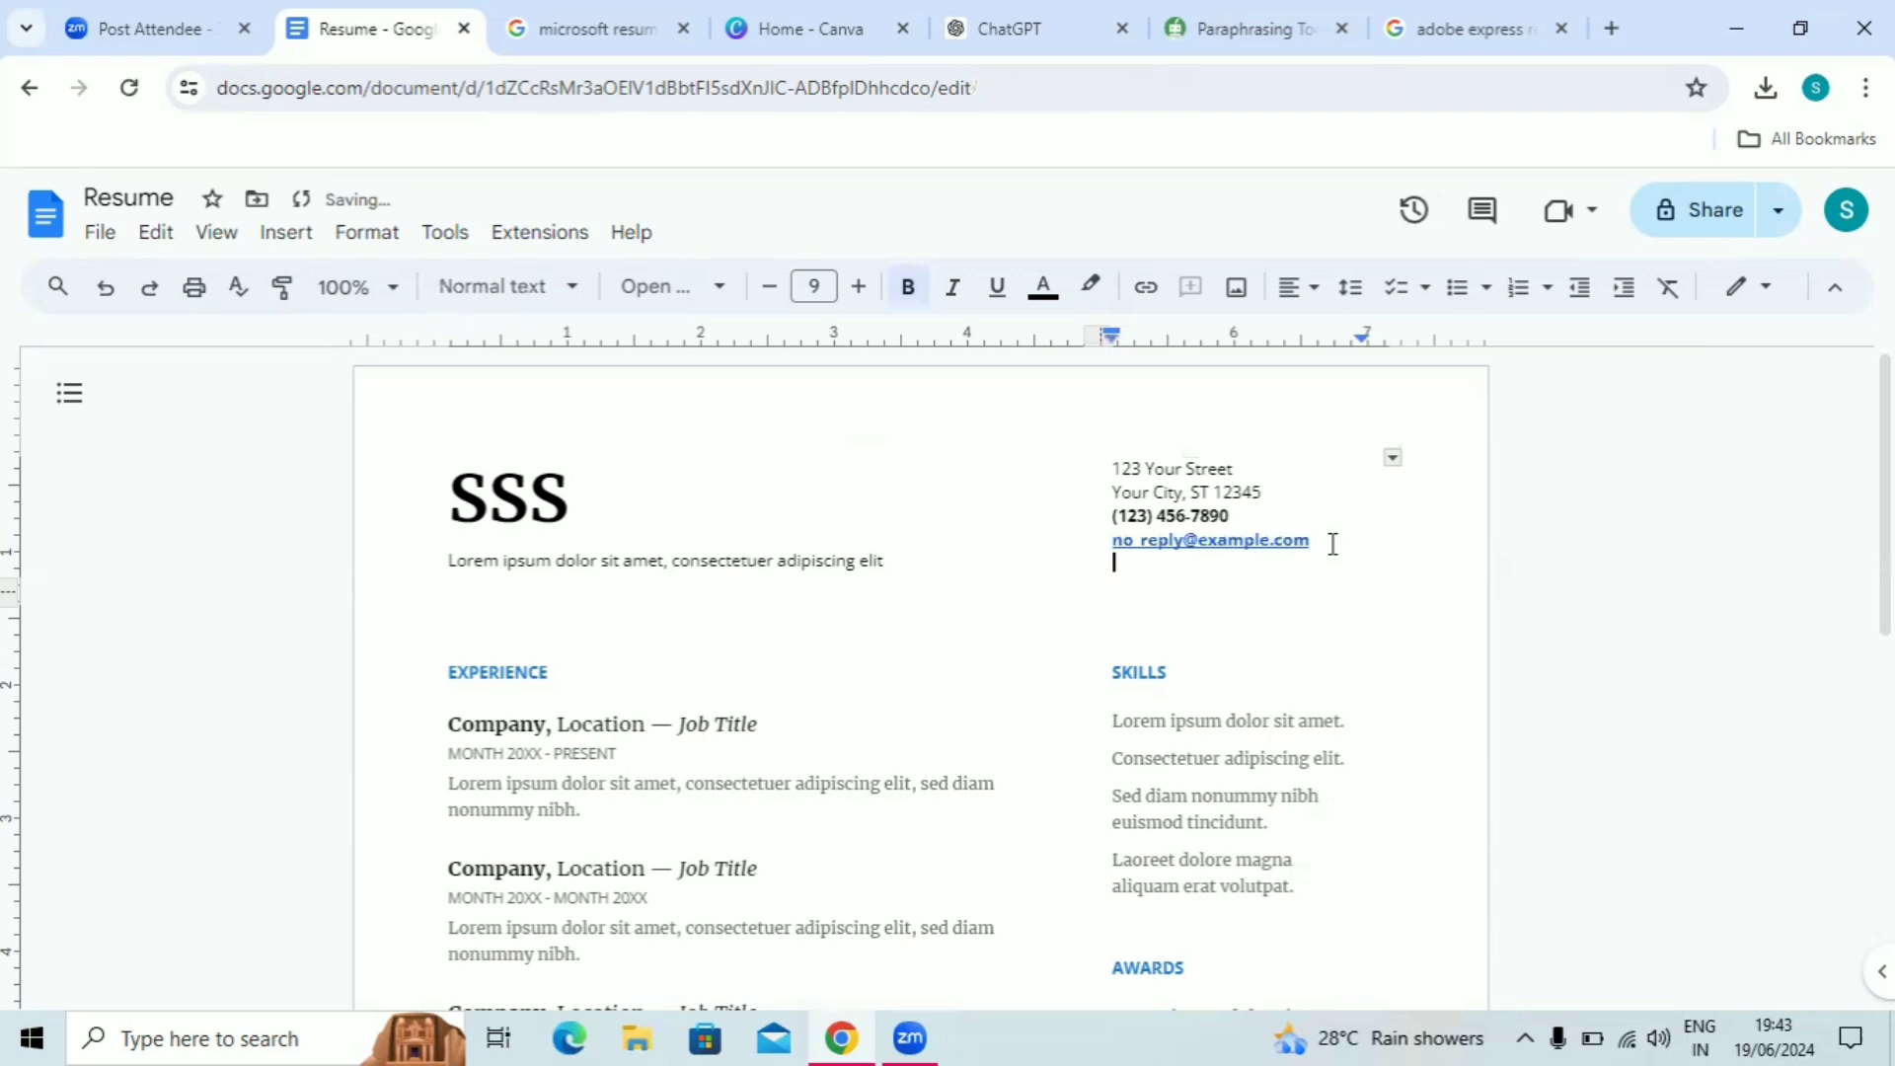
type("Lind")
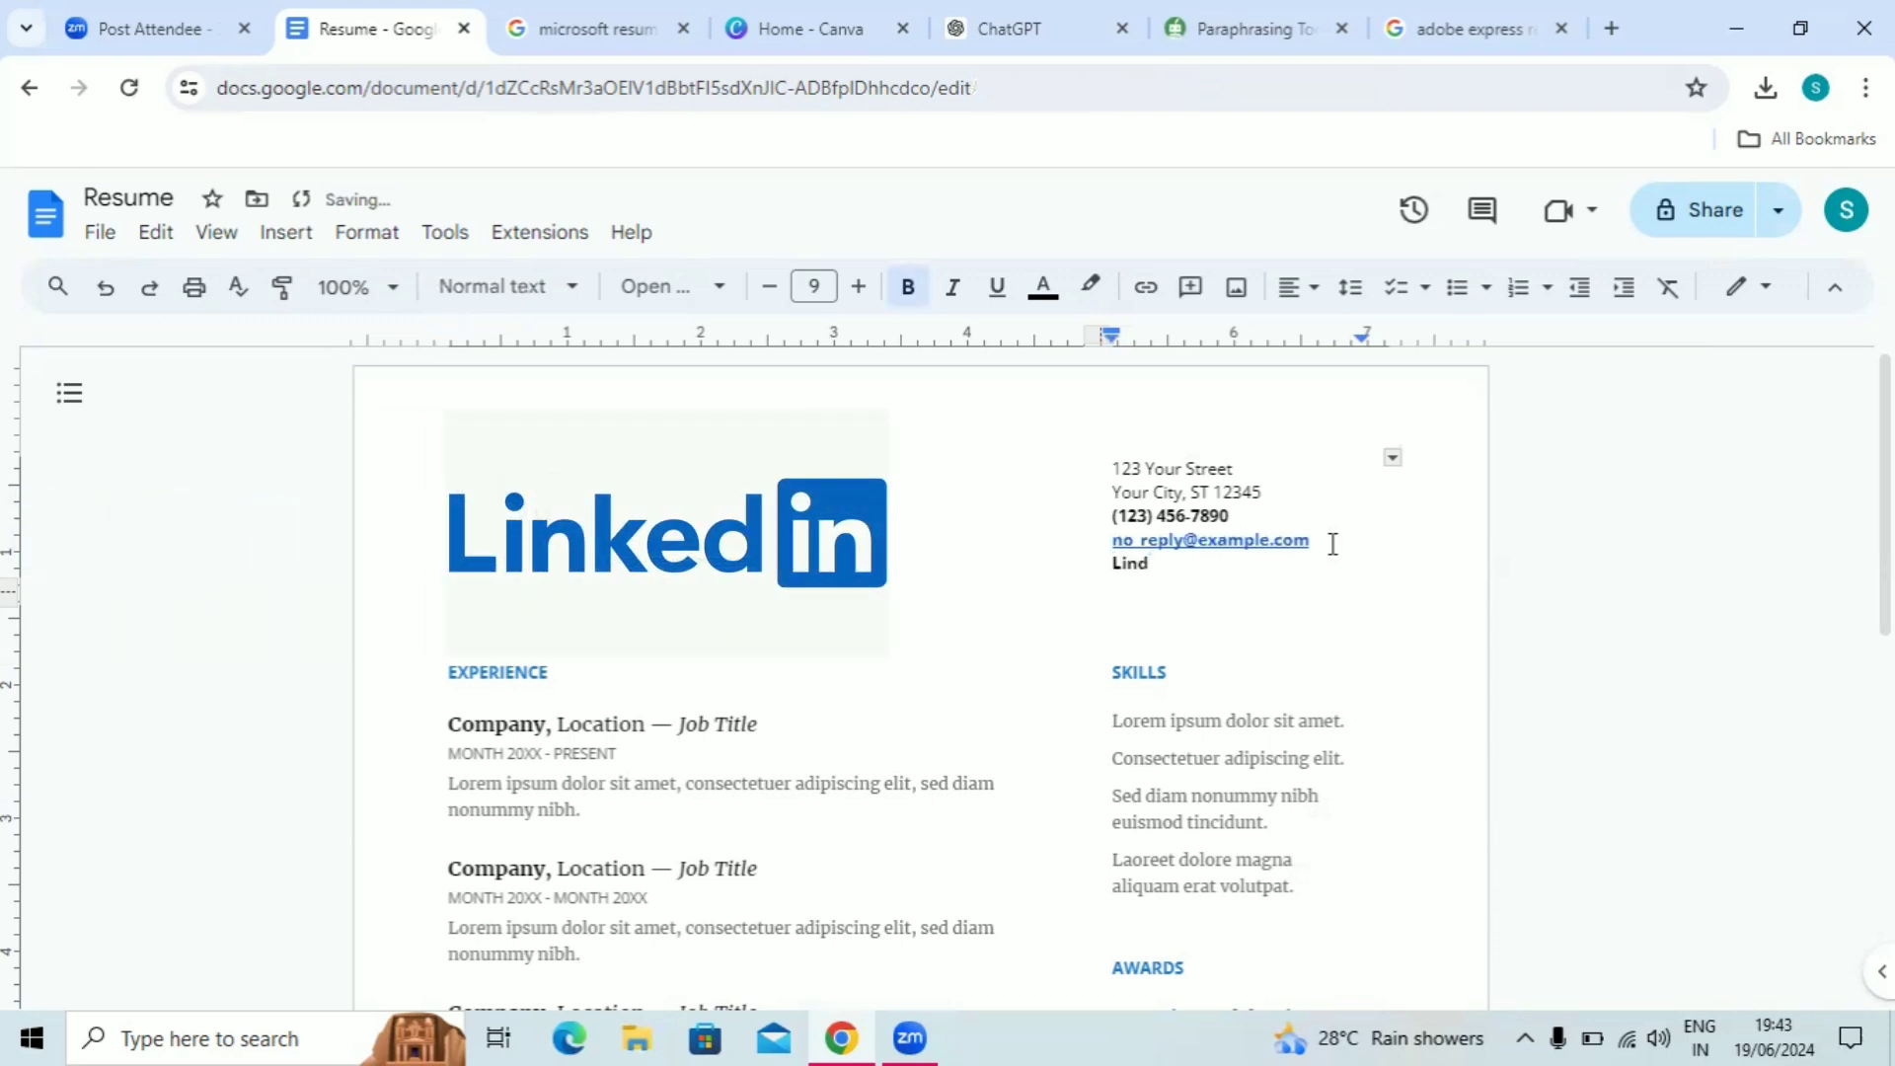
type(":")
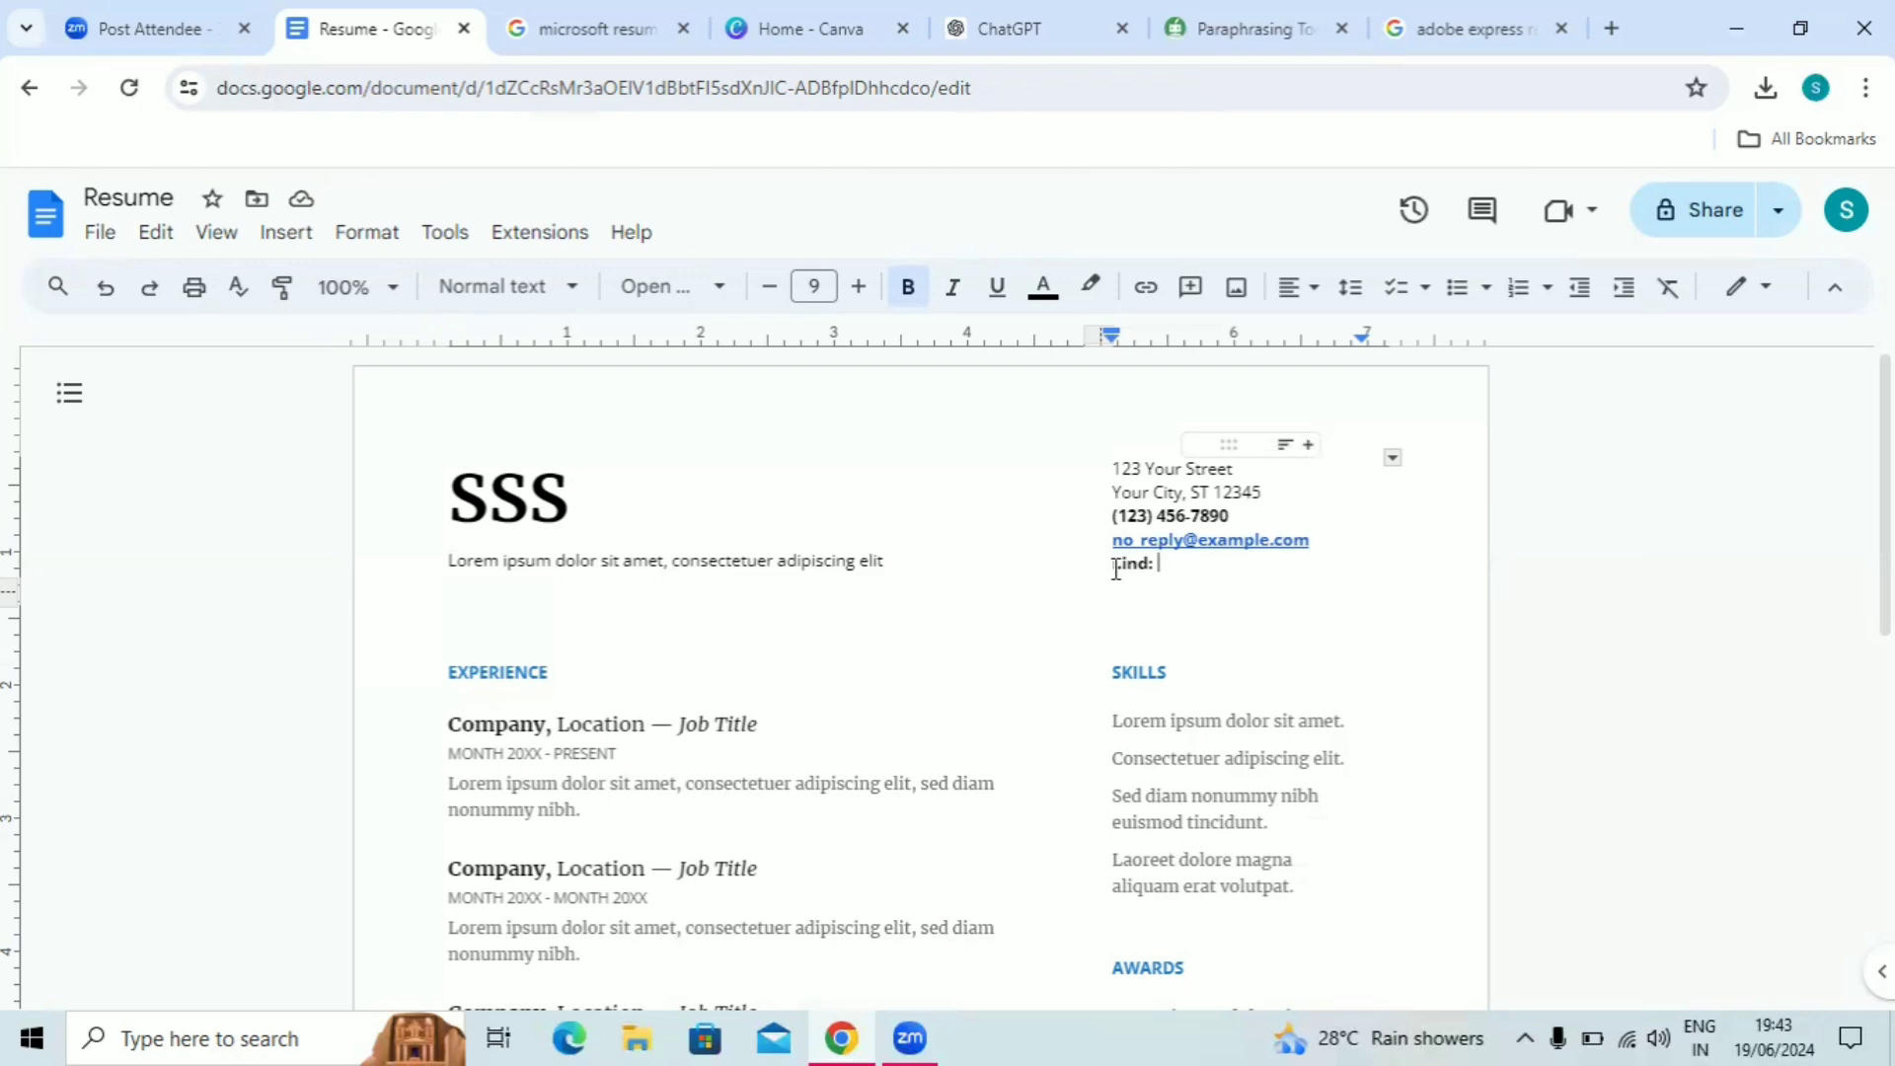
left_click_drag(1113, 566, 1201, 571)
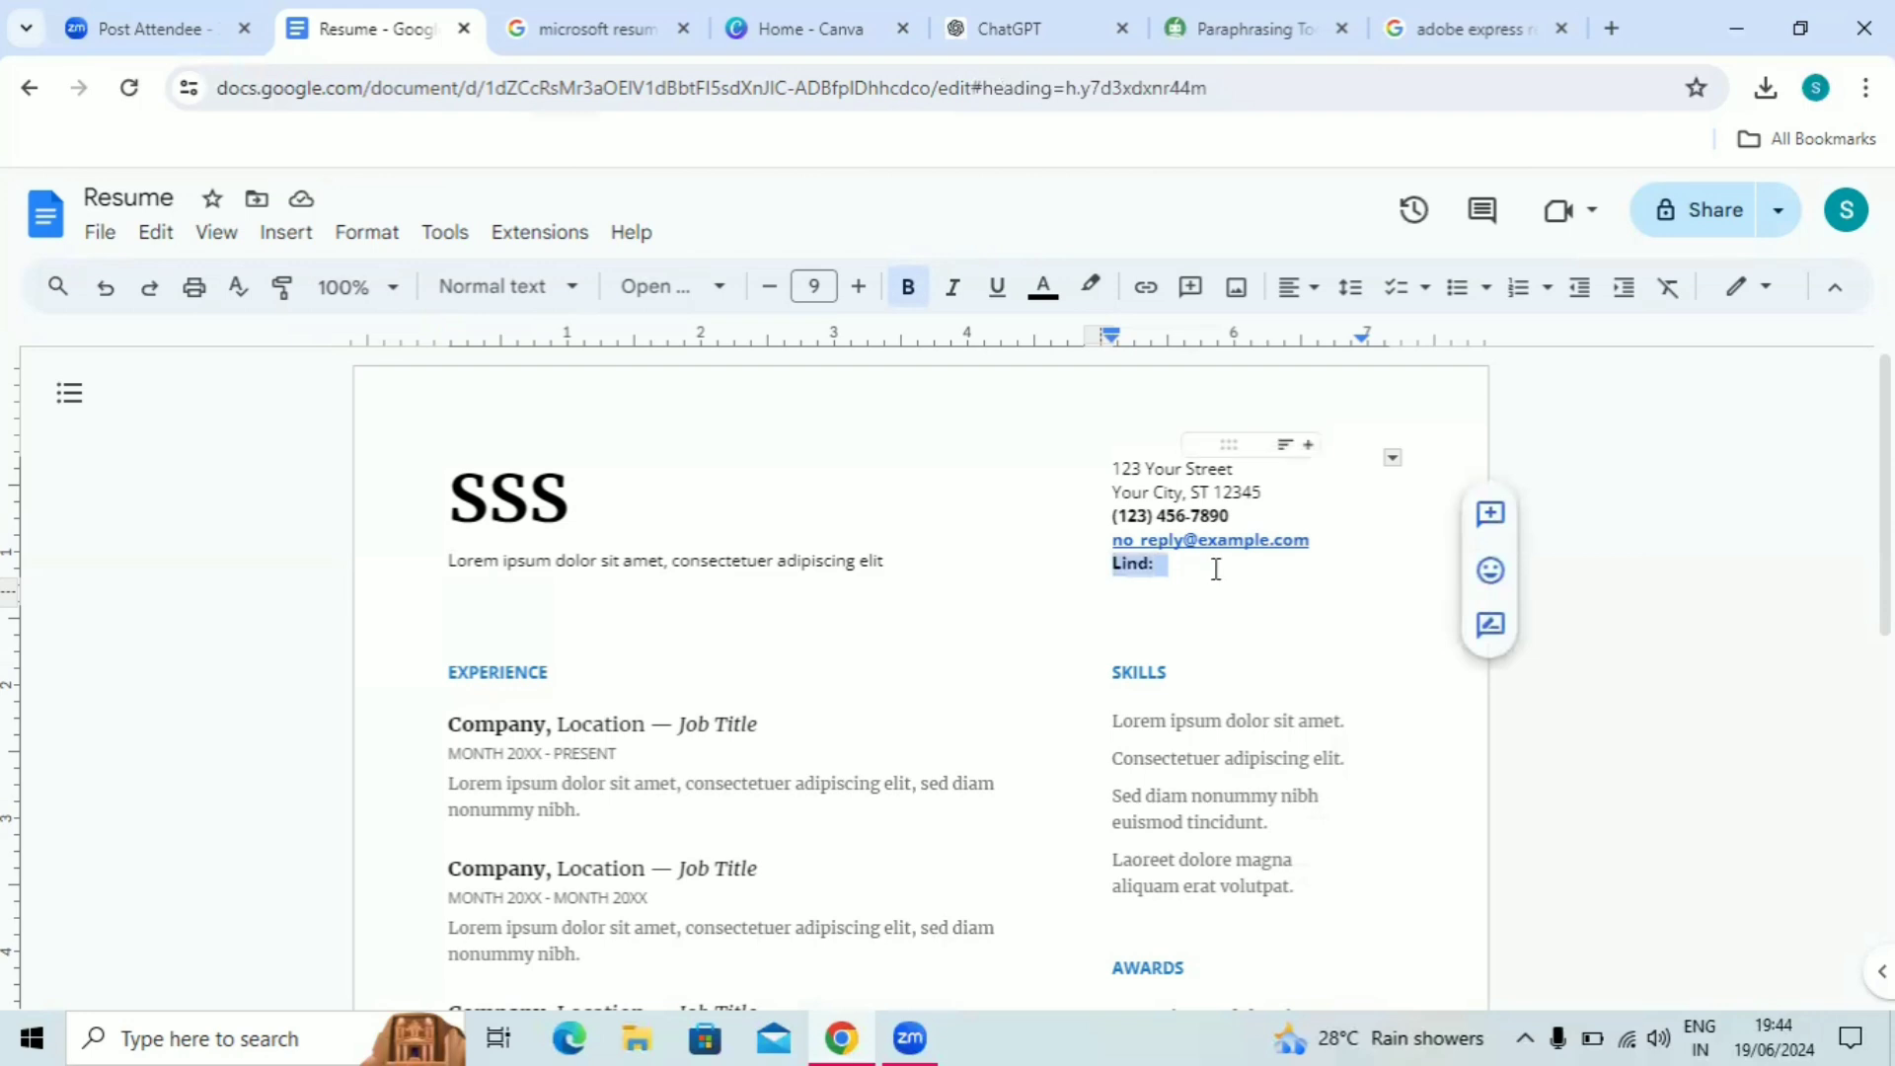
- Examine the placeholder company entries in the Experience section
left_click(534, 726)
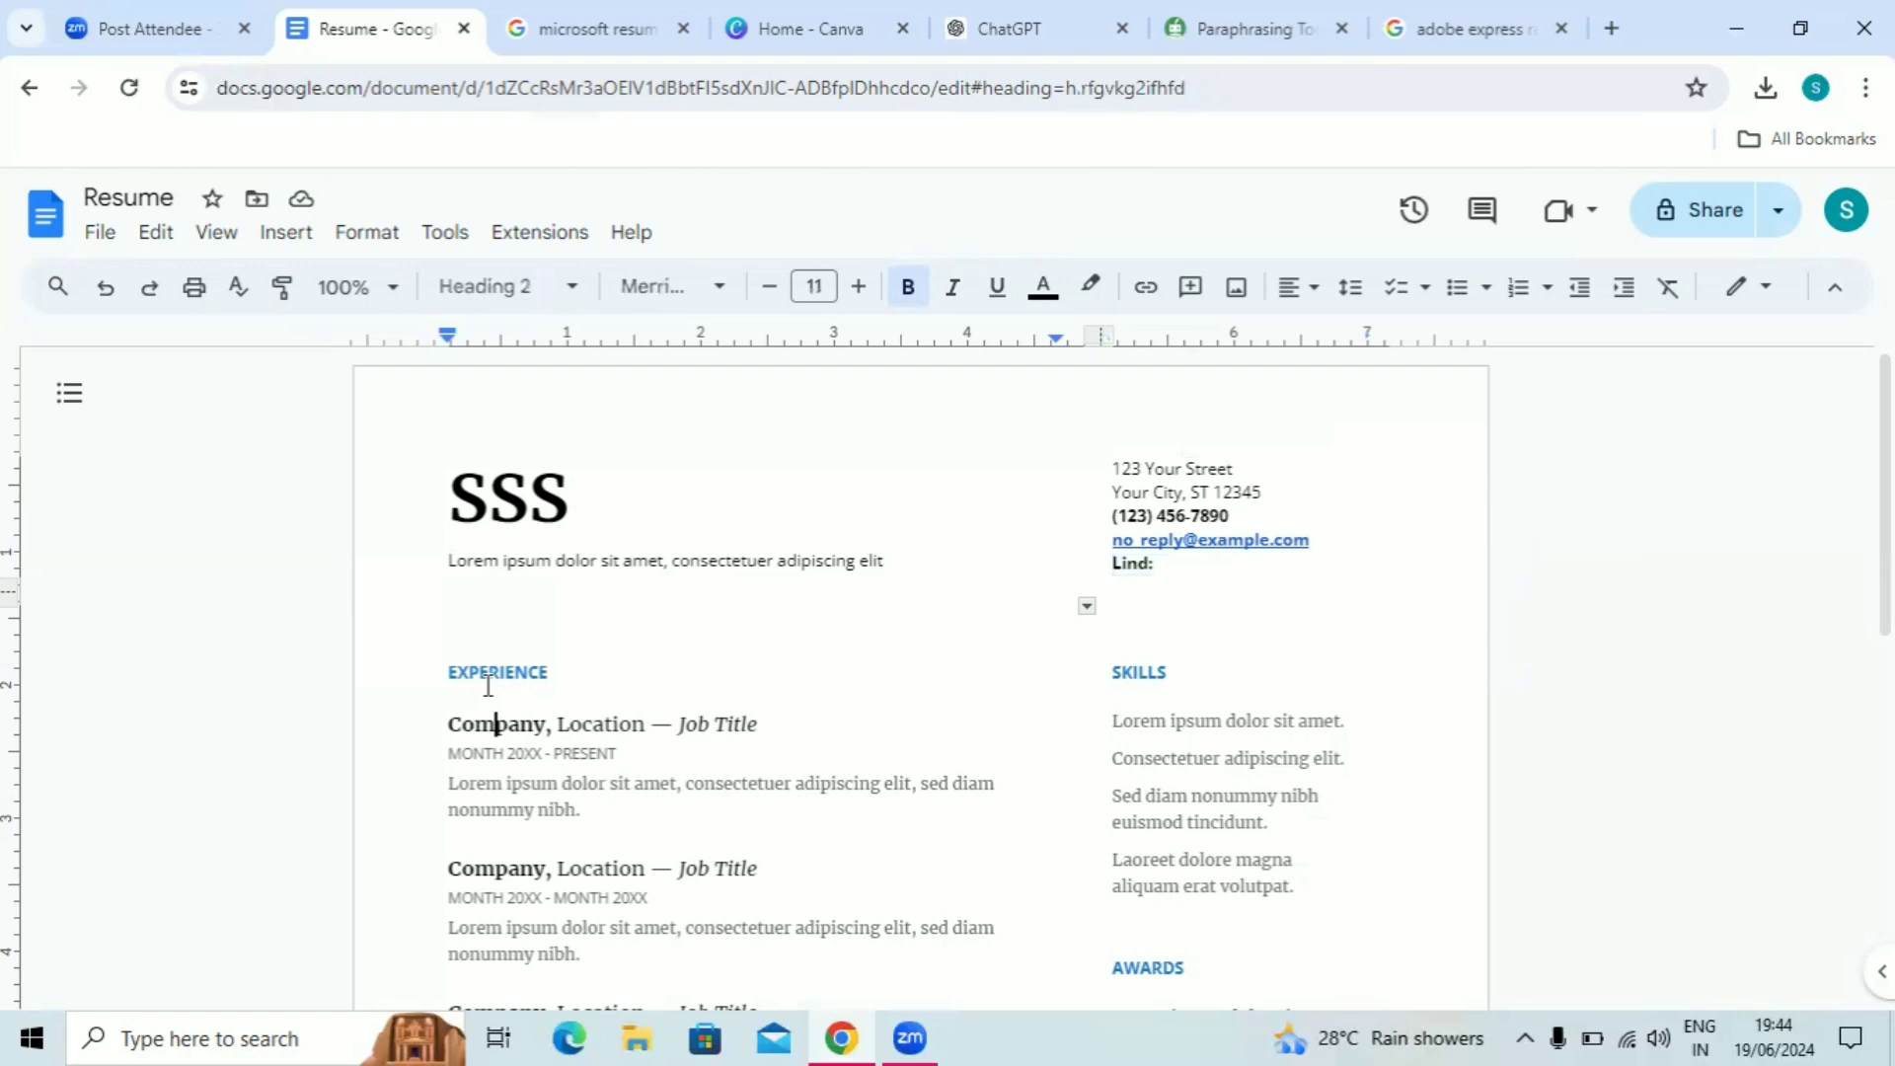
left_click(457, 672)
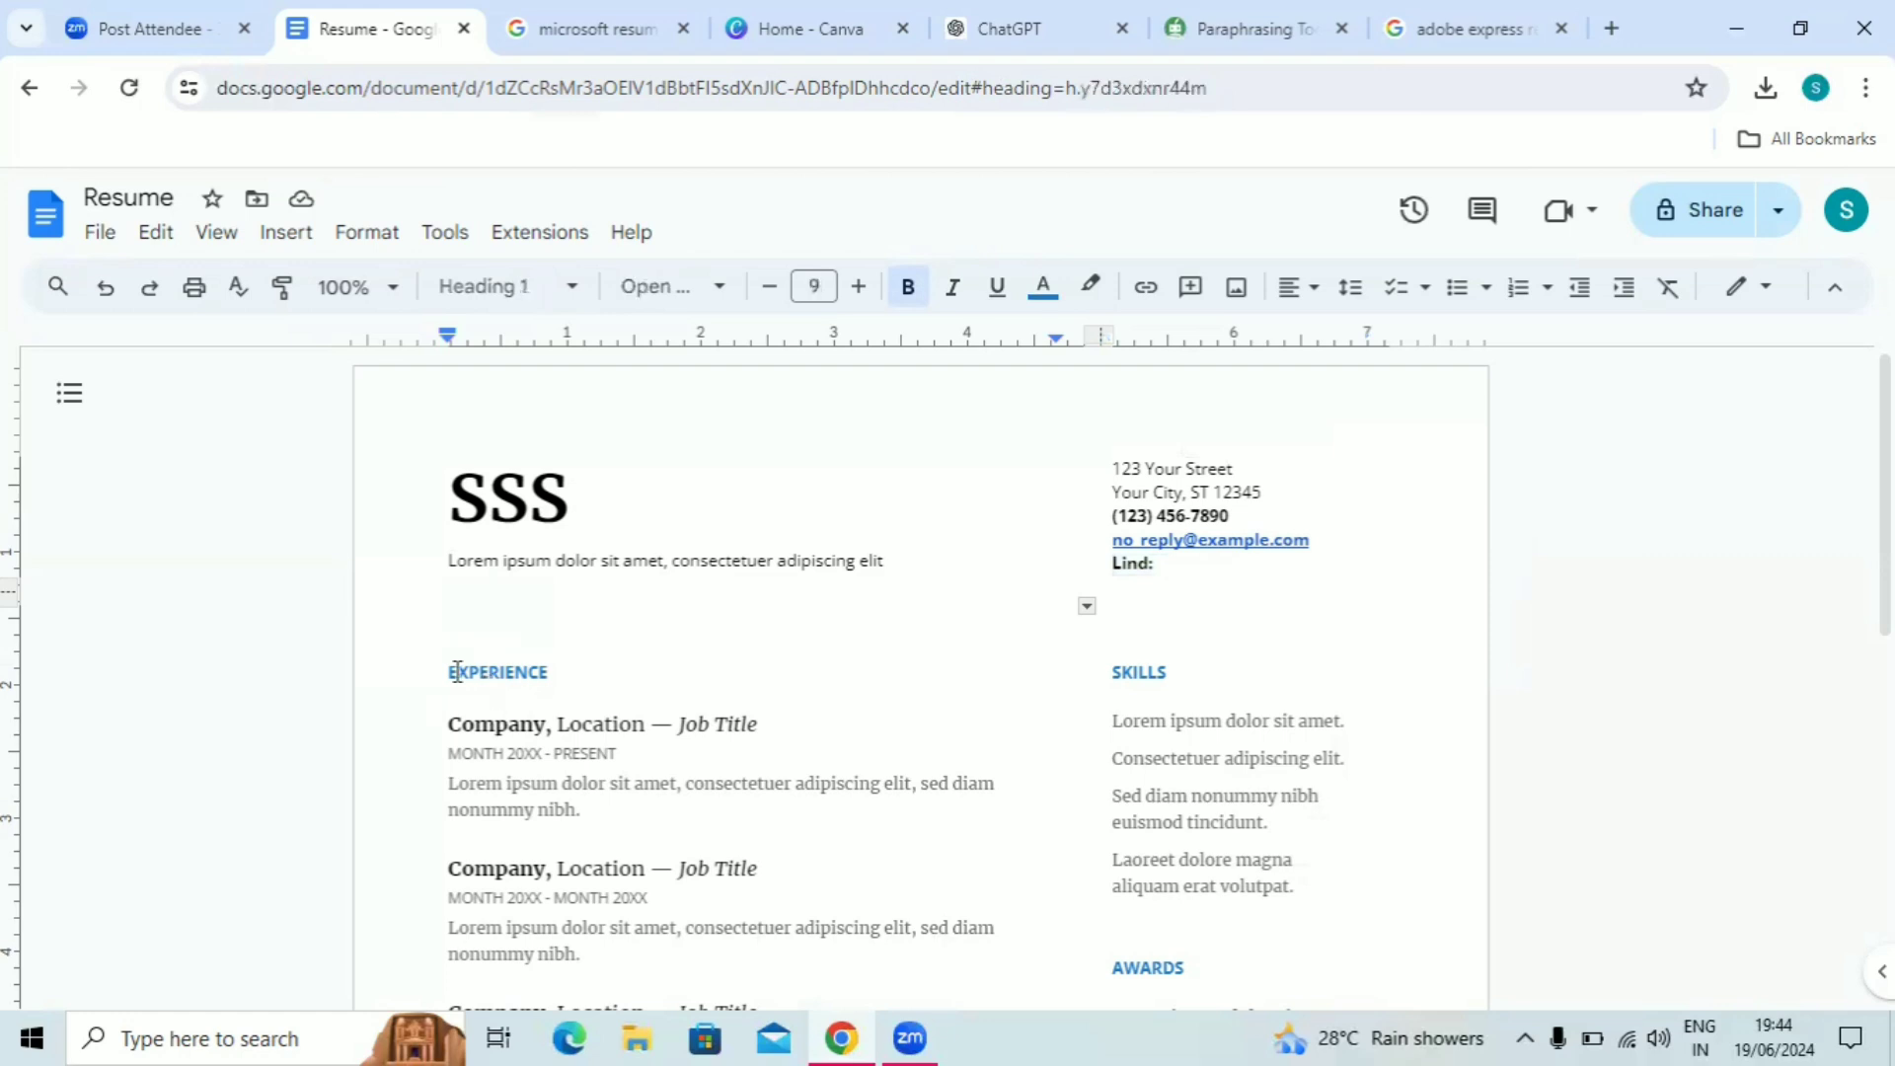
key("Down")
key("Down")
key("Down")
key("Down")
key("Down")
key("Down")
key("Down")
key("Down")
key("Down")
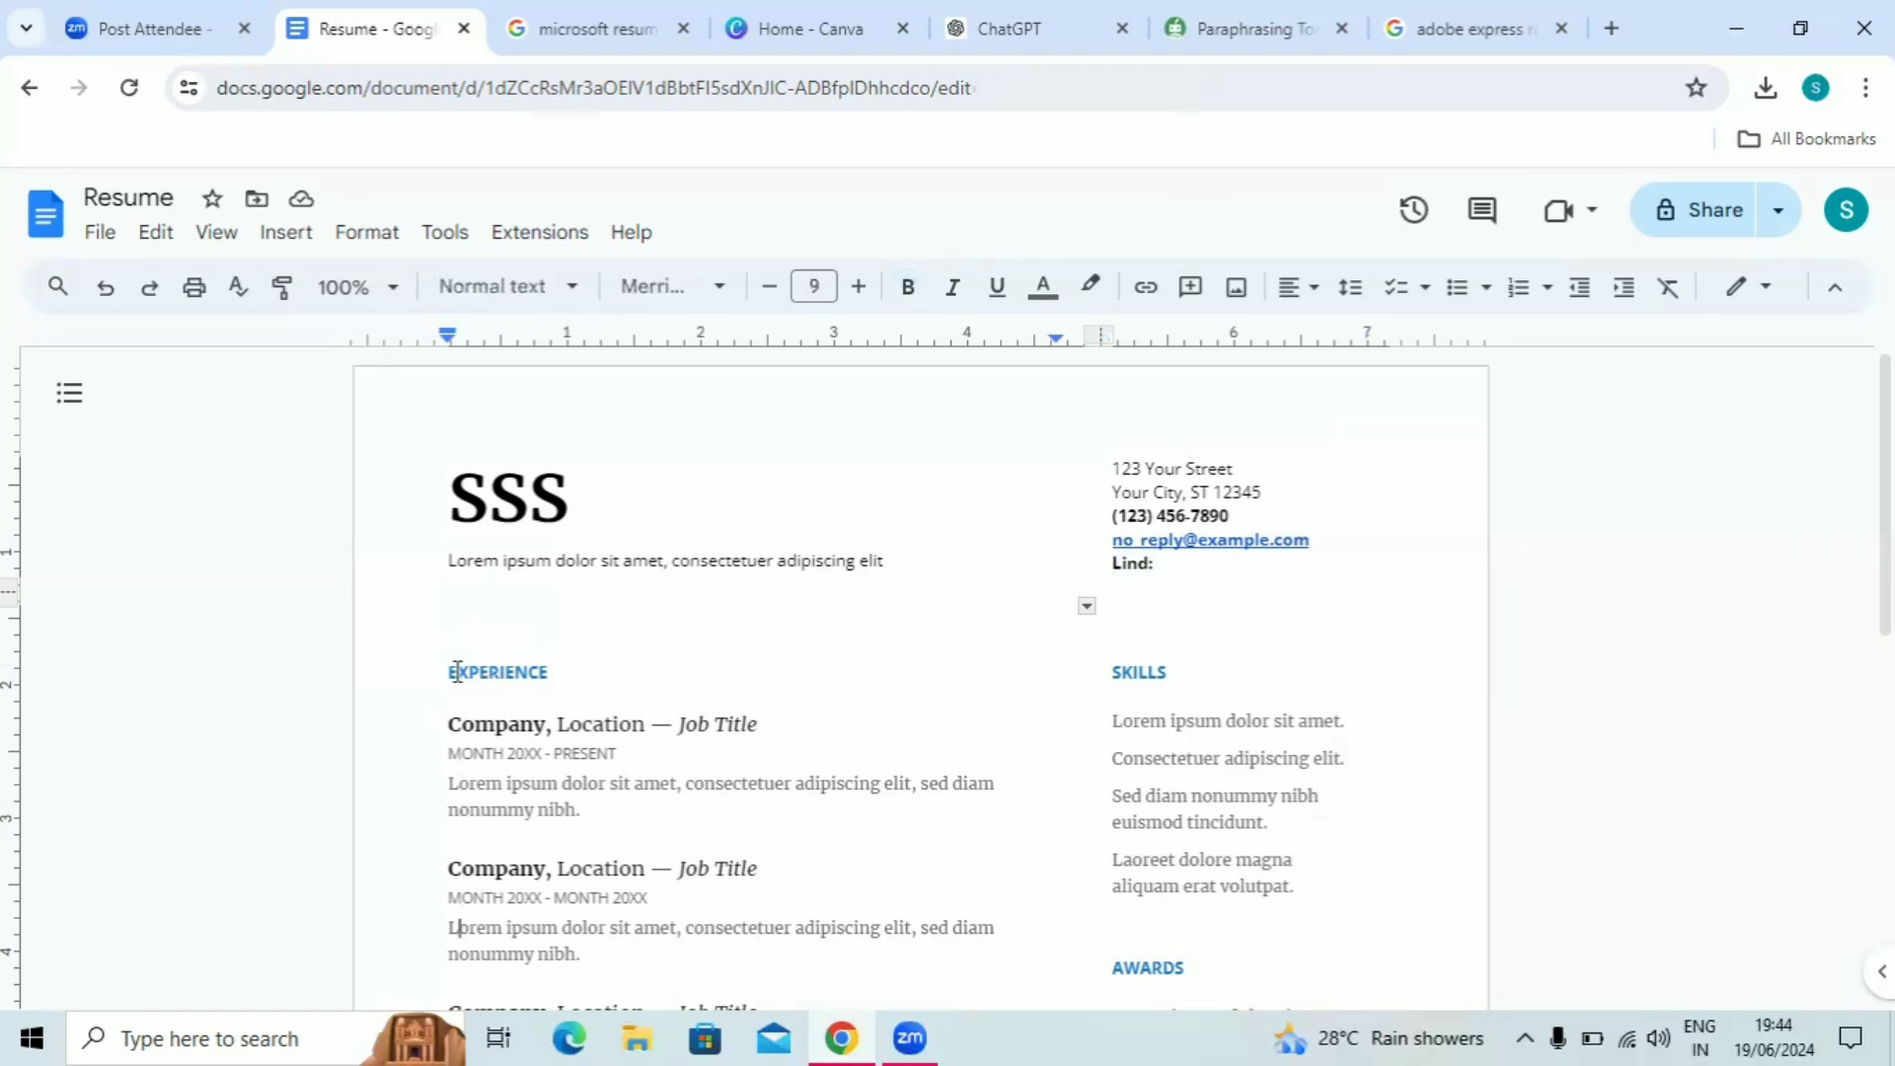
key("Down")
key("Down")
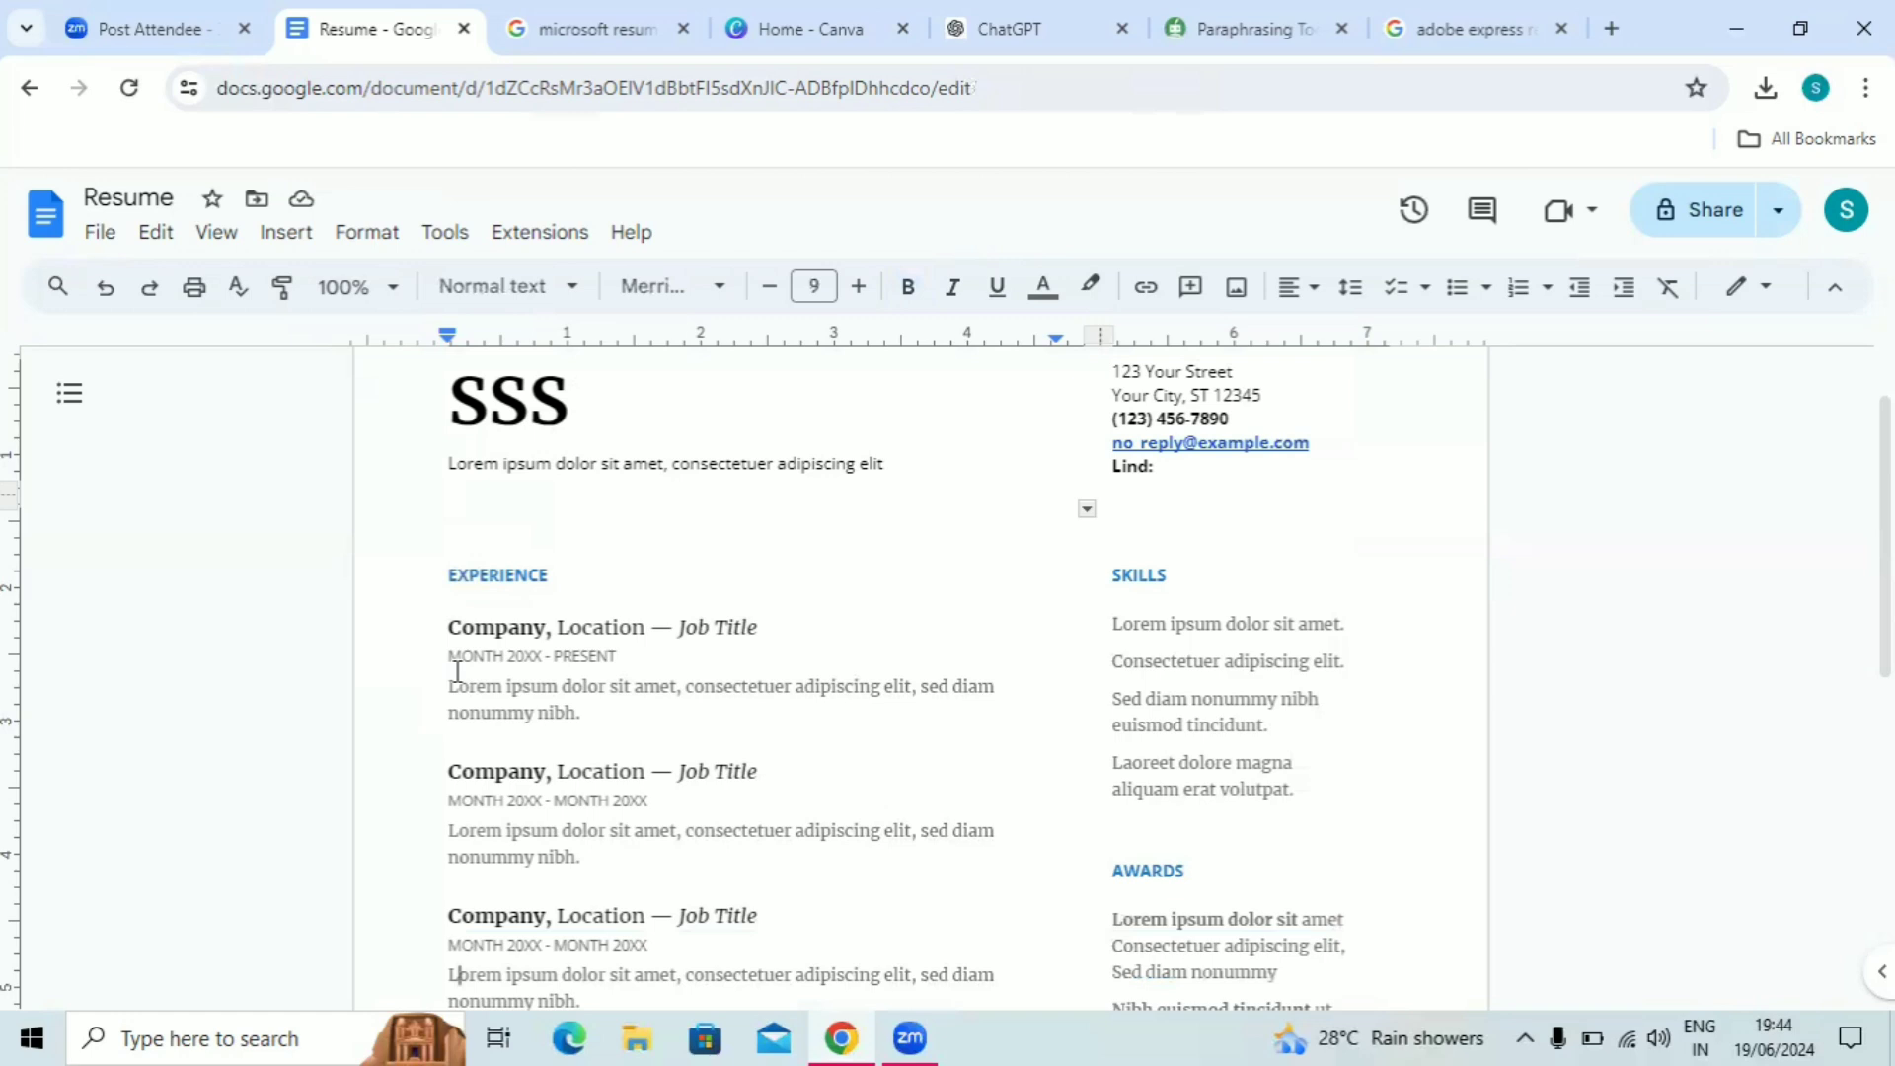
left_click(563, 579)
left_click(582, 629)
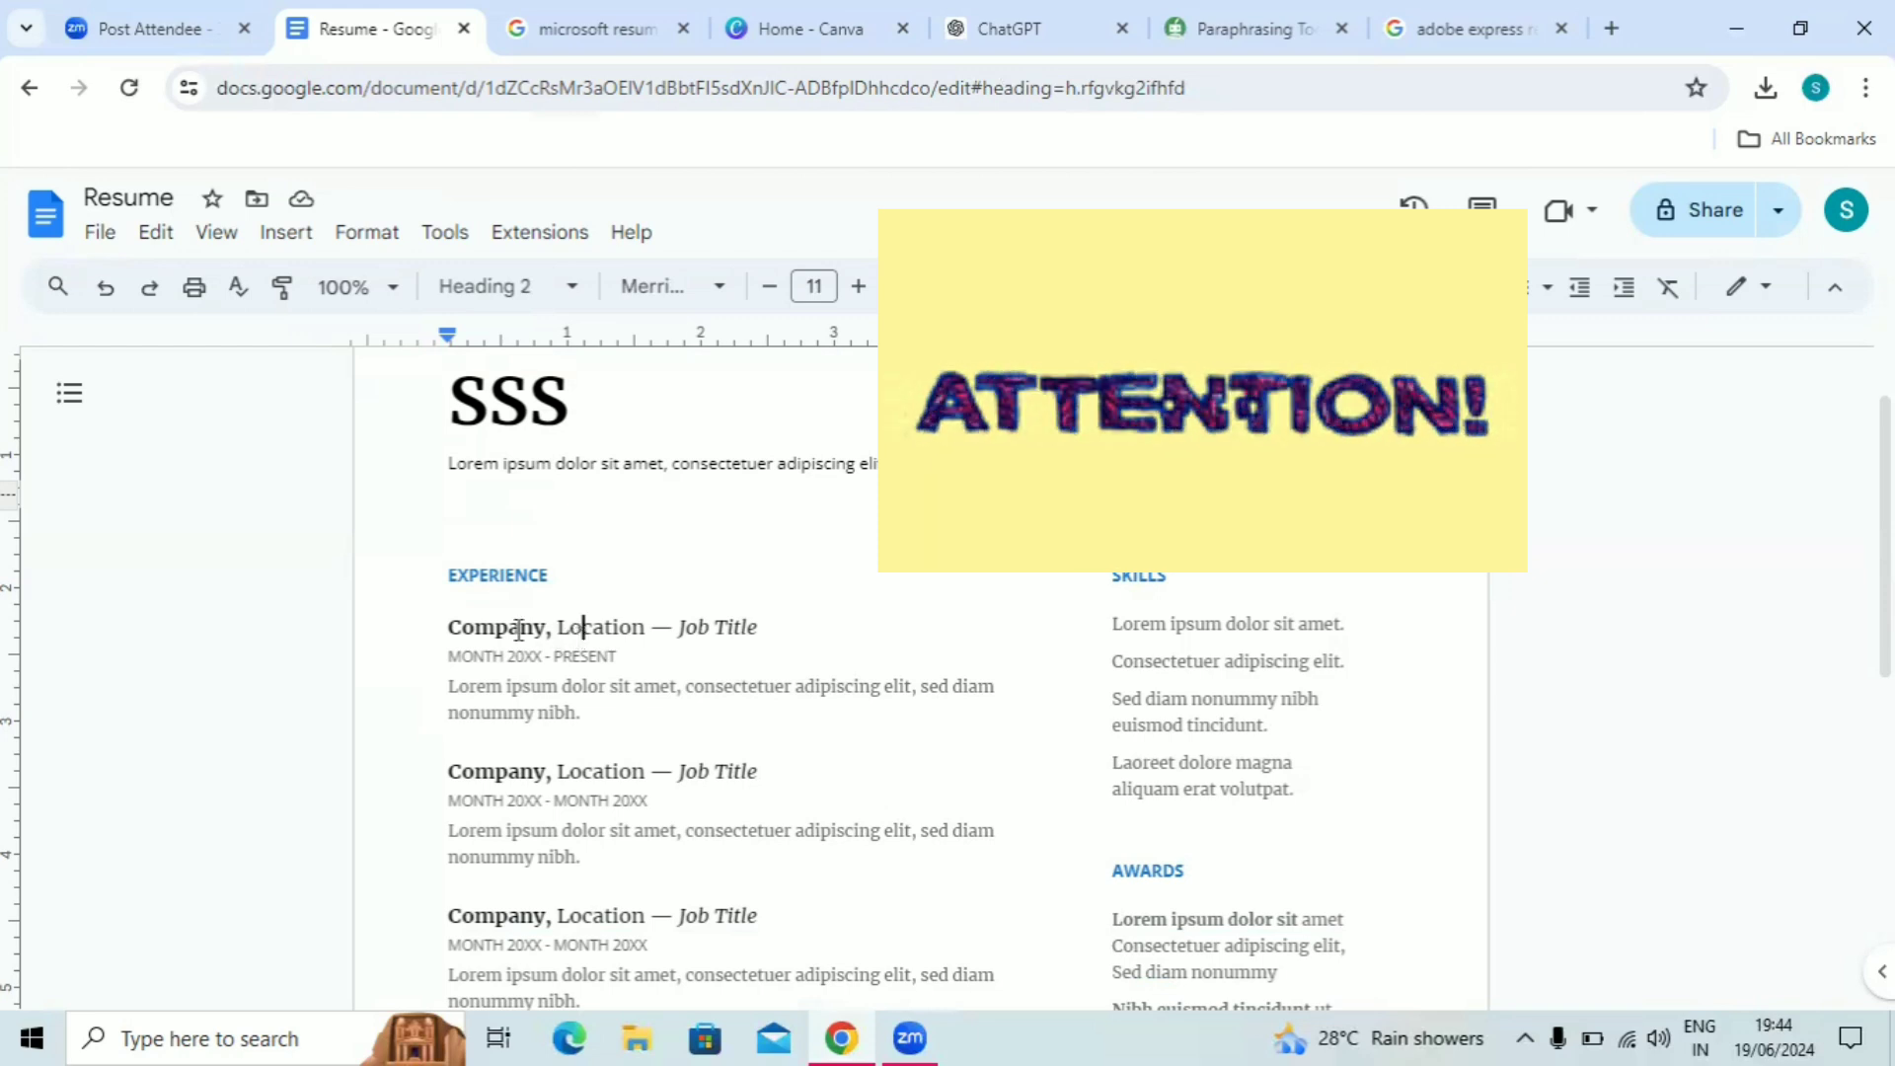
- Replace the company, location and job title line of the first Experience entry with "ABC COMPANY, TRICHY"
left_click_drag(450, 626, 766, 619)
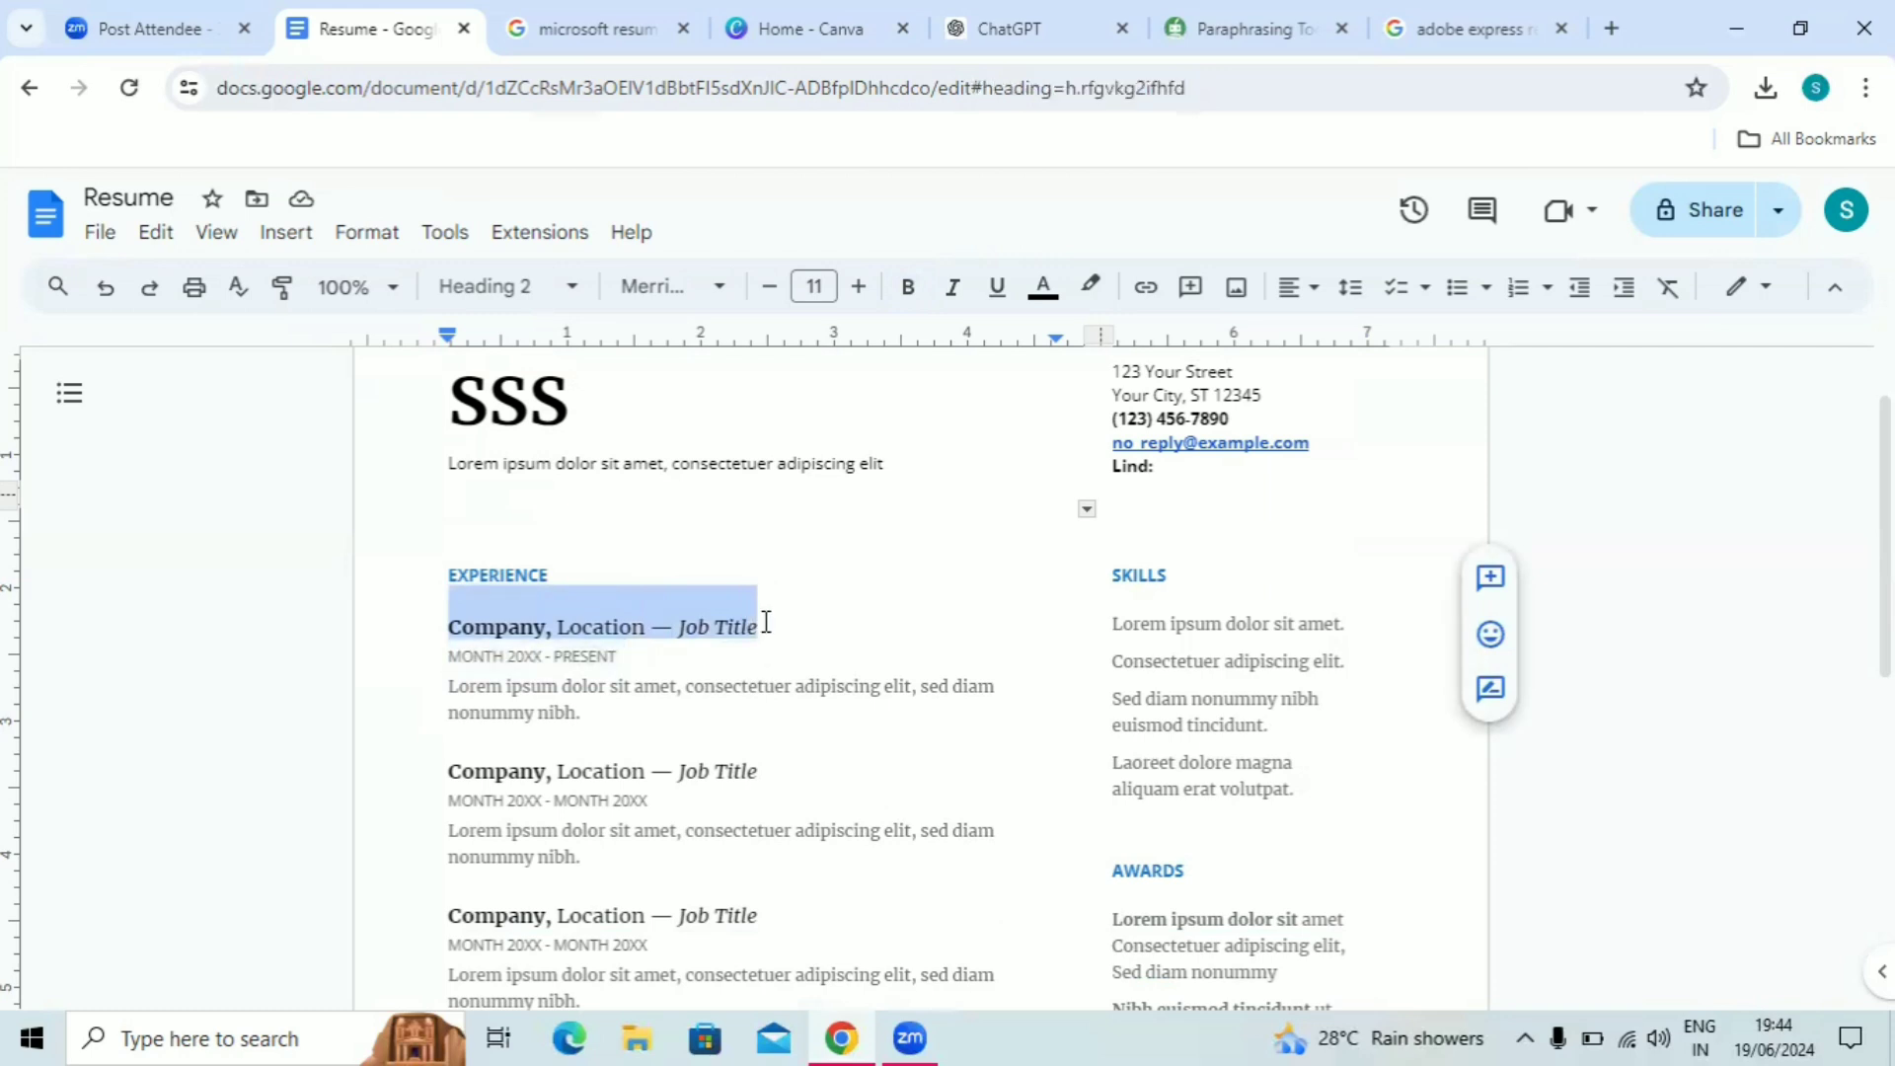
left_click(478, 653)
type("ABC")
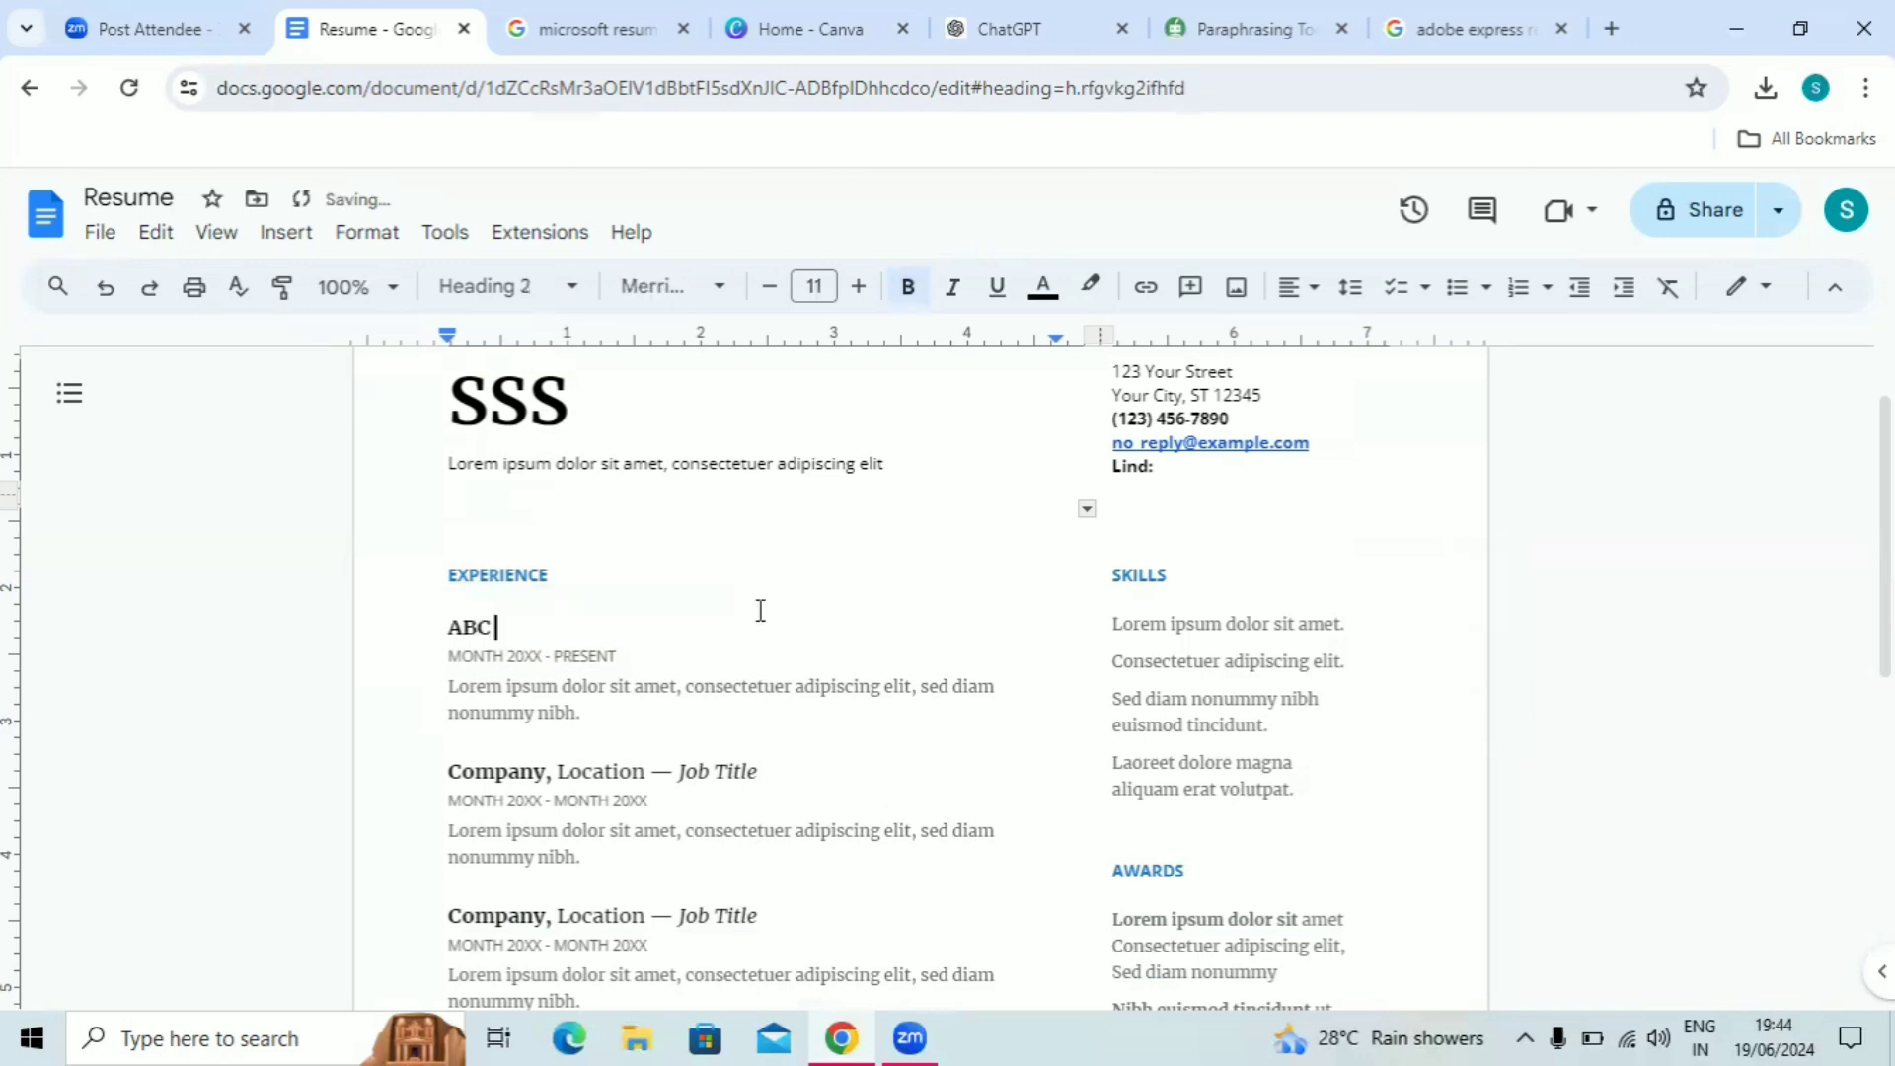
type(" COMPANY, TRICHY")
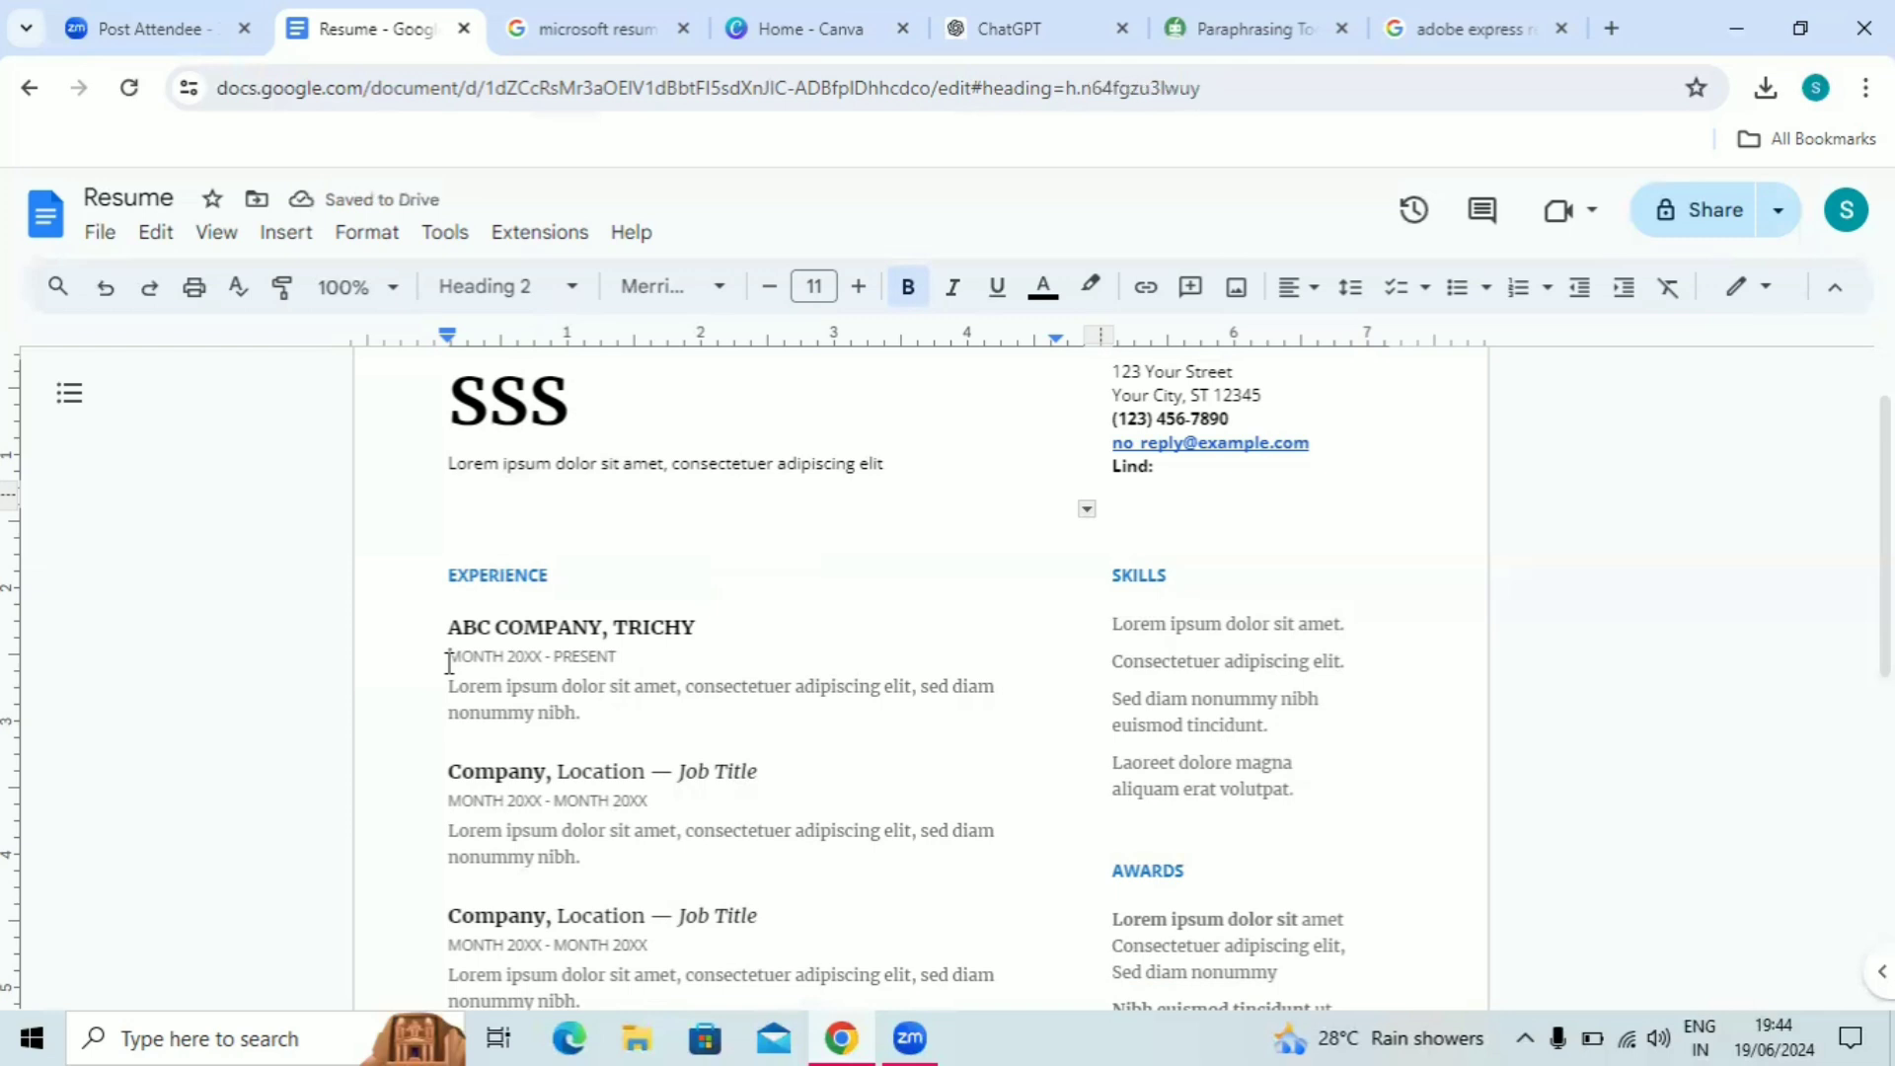
- Set the date range of the first Experience entry to "2020 - PRESENT"
left_click_drag(445, 657, 633, 655)
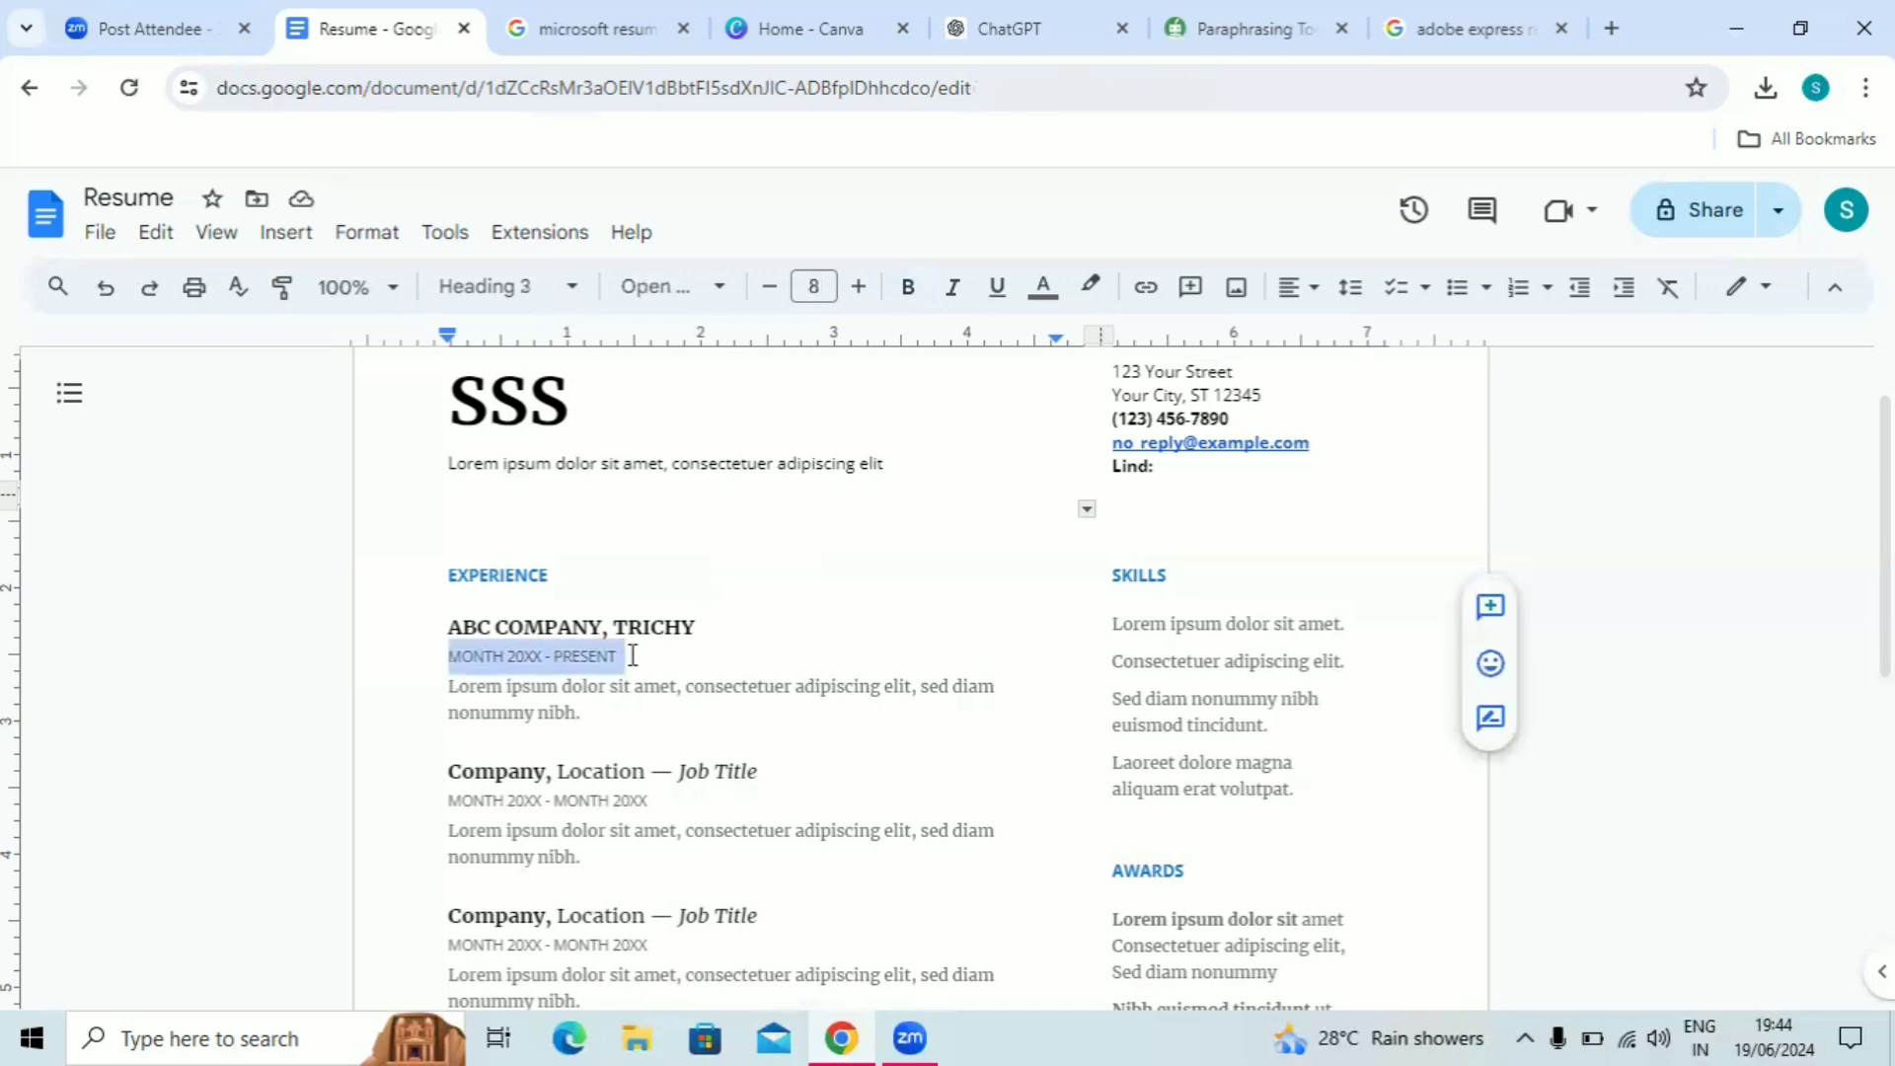
type("202")
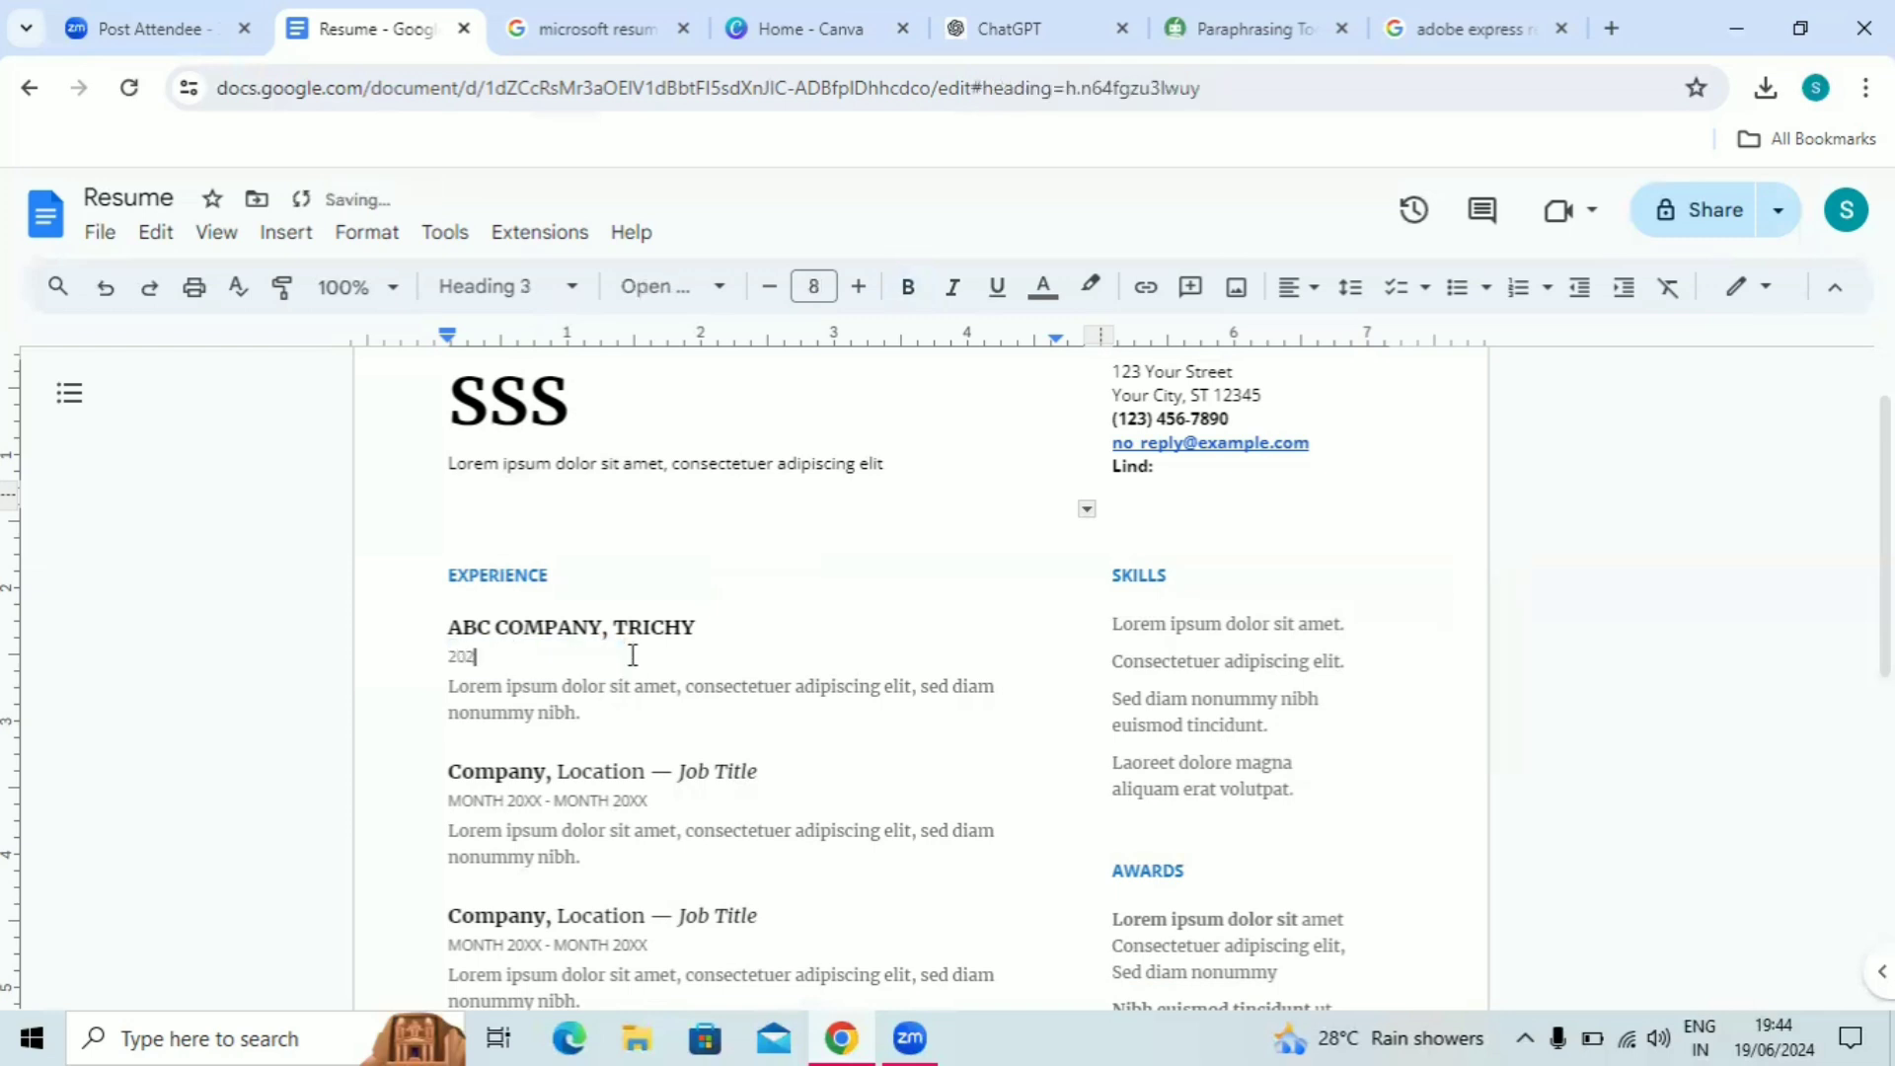
type("0 - PRESENT")
- Replace the placeholder description of the ABC COMPANY entry with "DATA ENTRY"
left_click(604, 715)
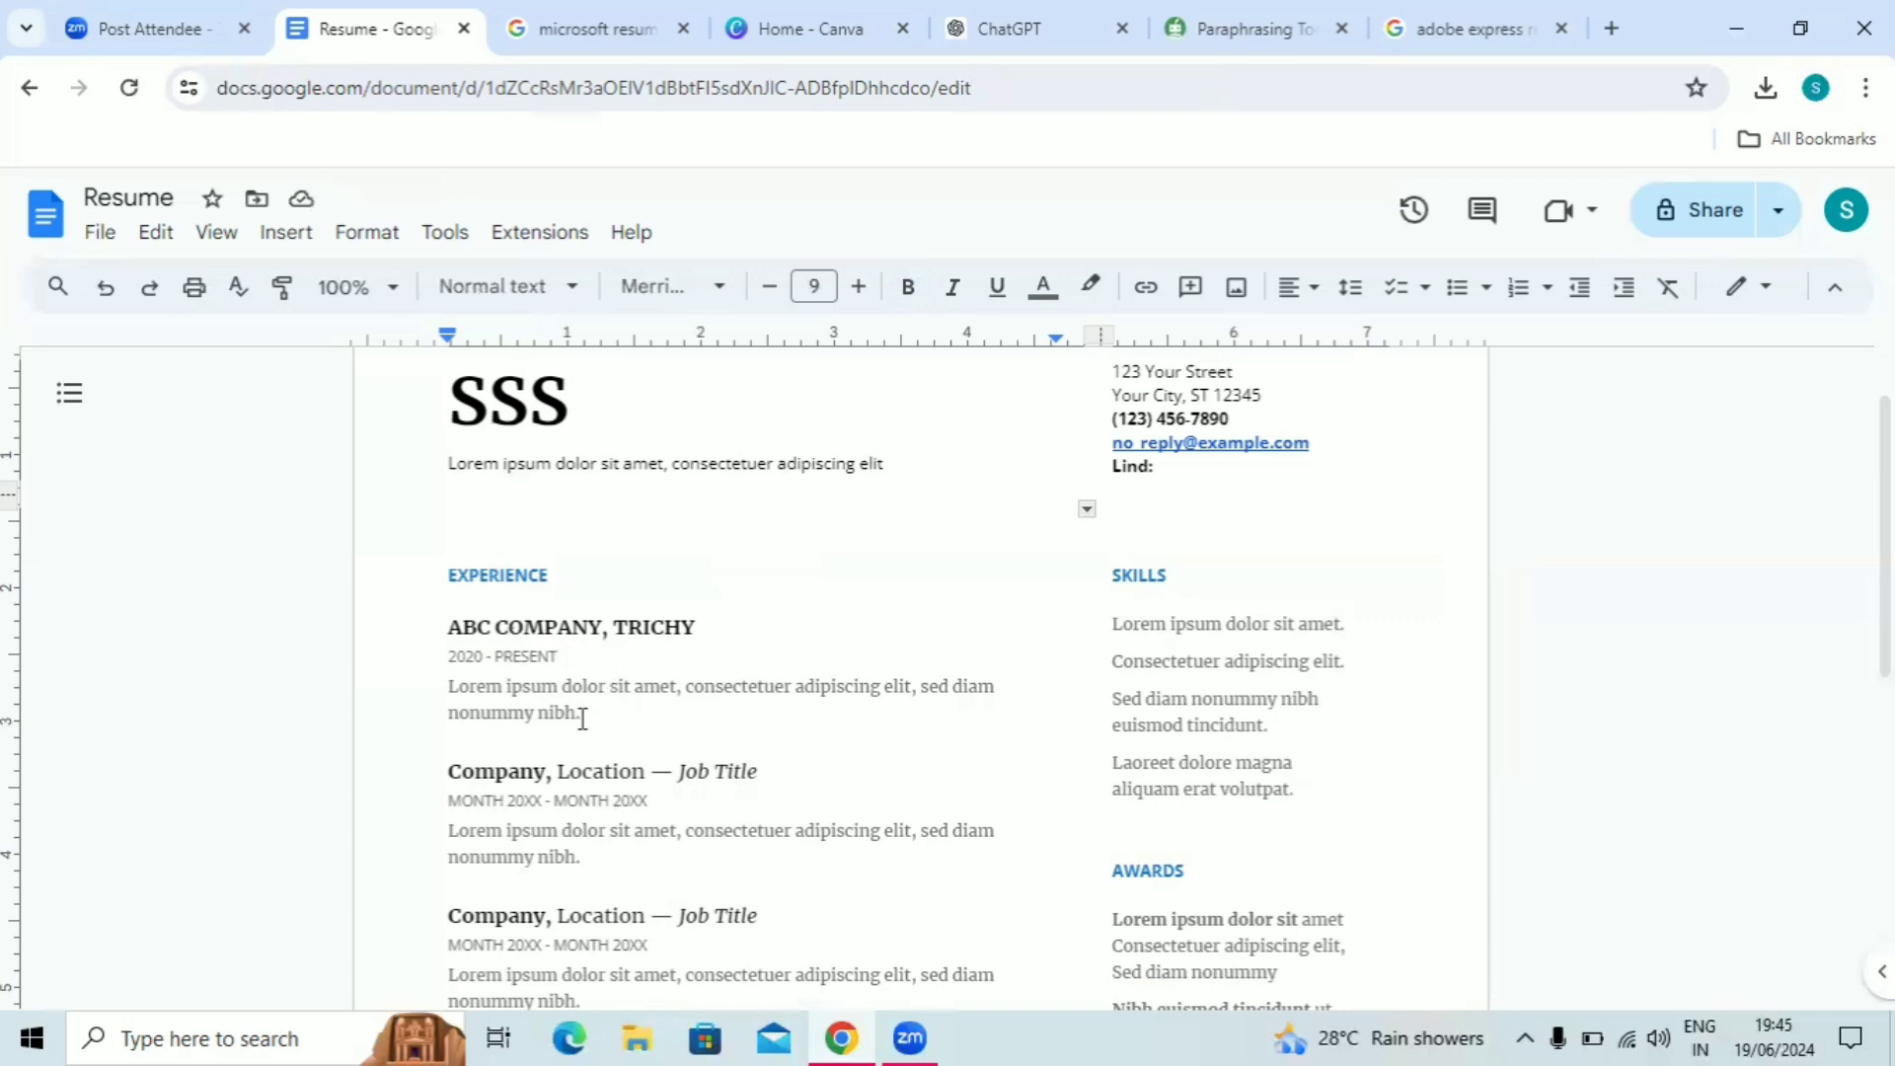
left_click_drag(596, 715, 445, 697)
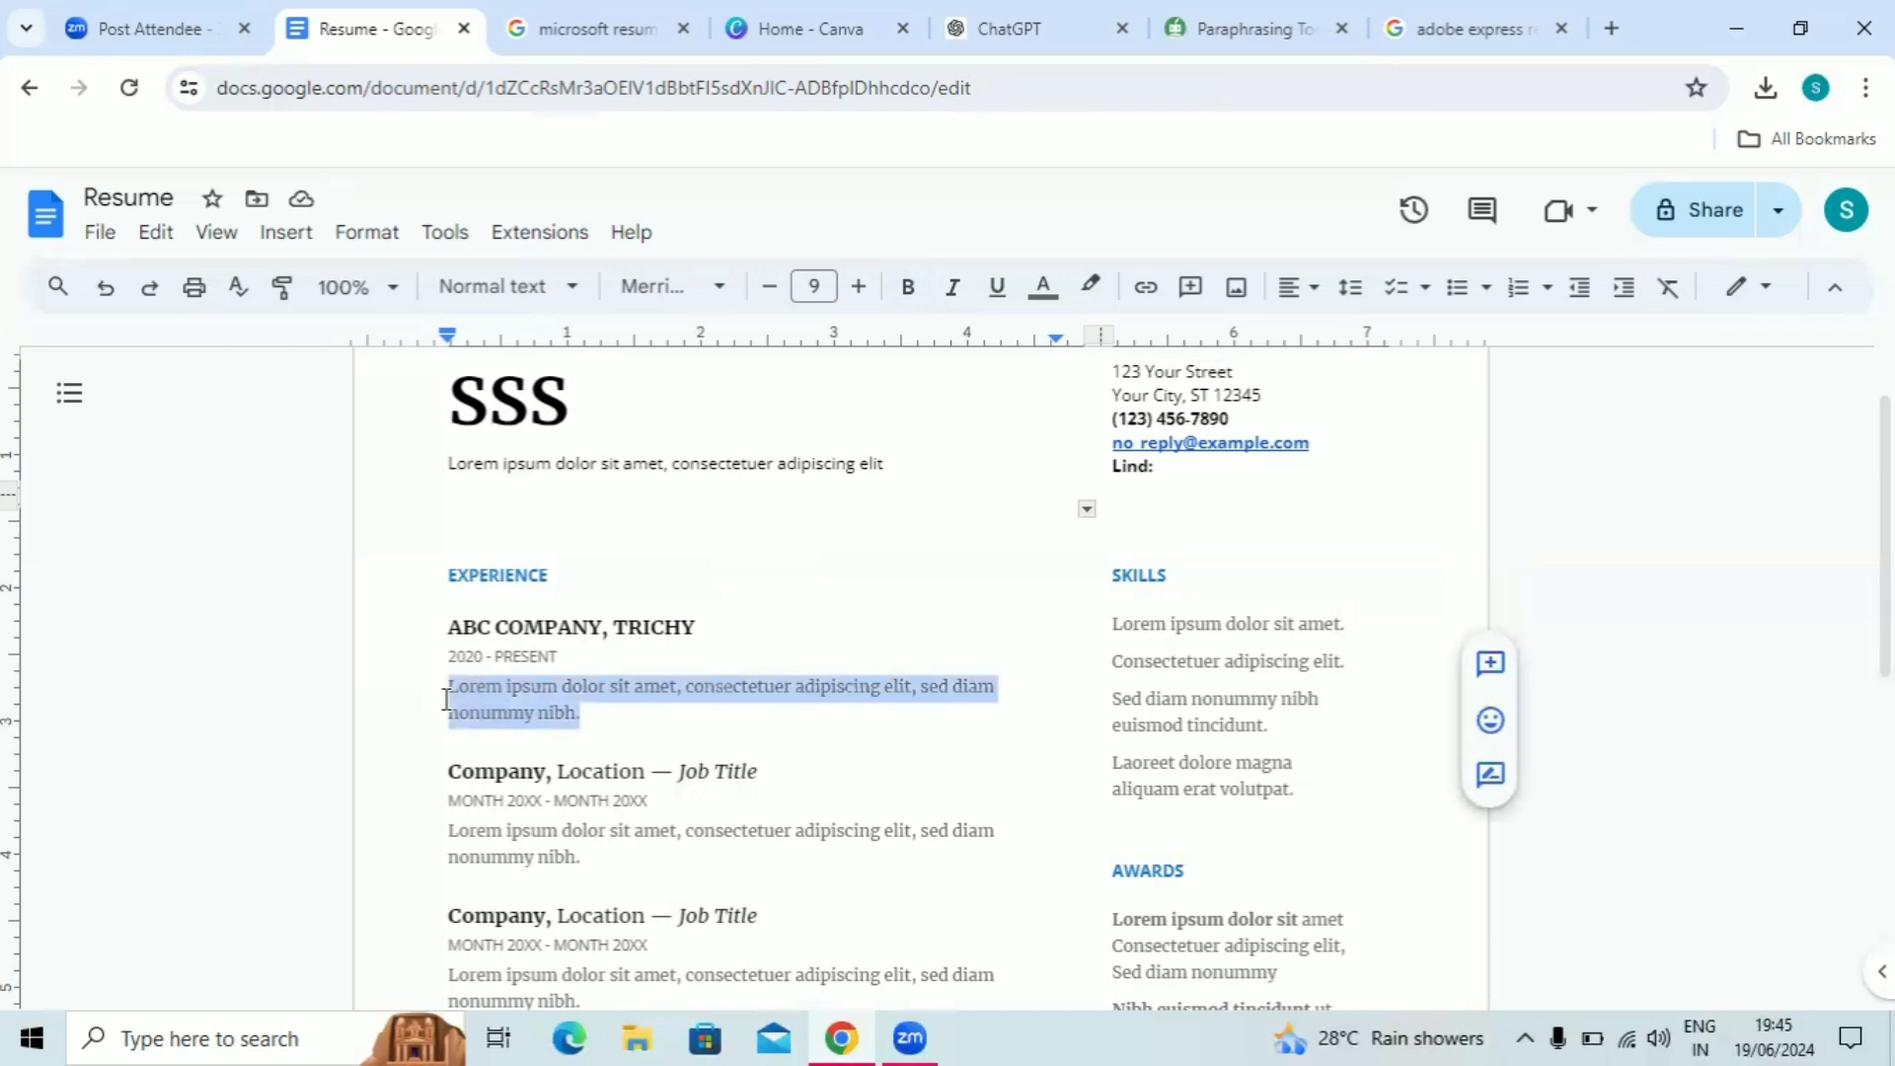
type("DATA E")
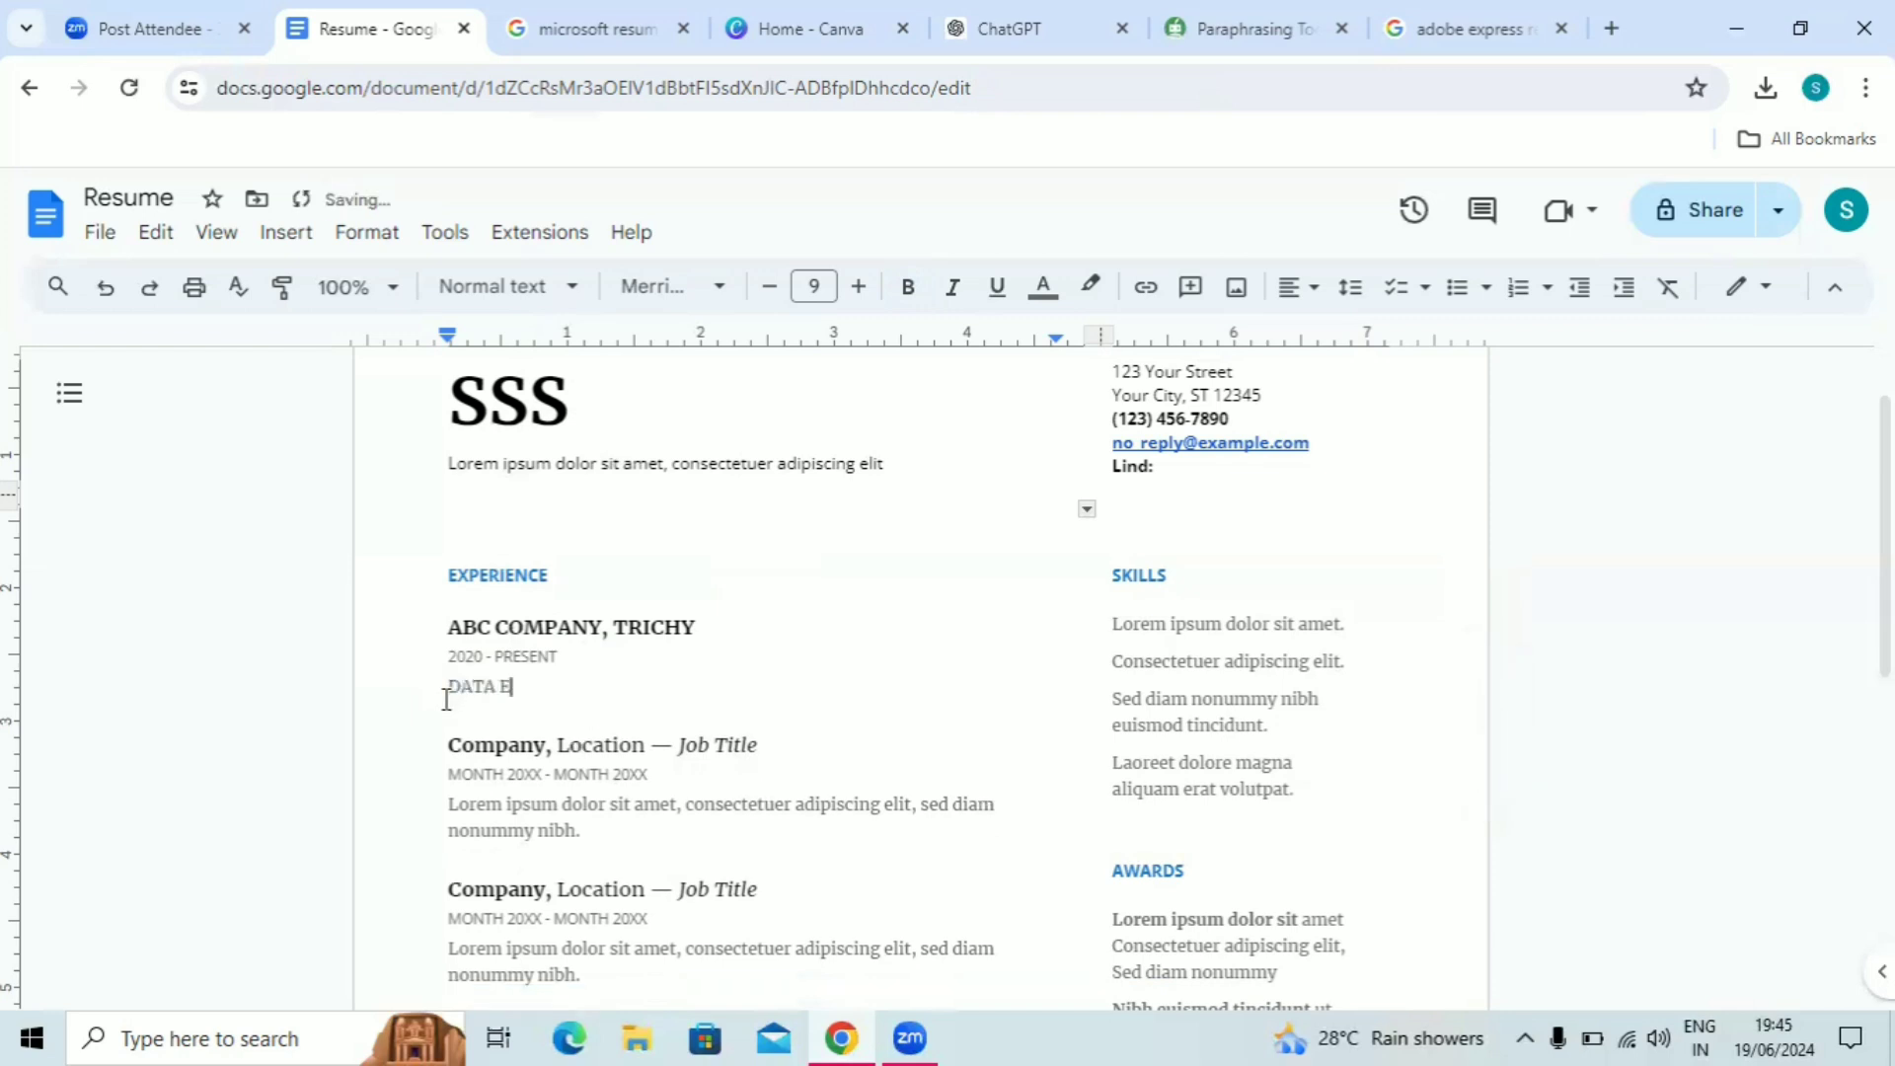
type("NTRY AT THI")
key("BackSpace")
key("BackSpace")
key("BackSpace")
key("BackSpace")
key("BackSpace")
key("BackSpace")
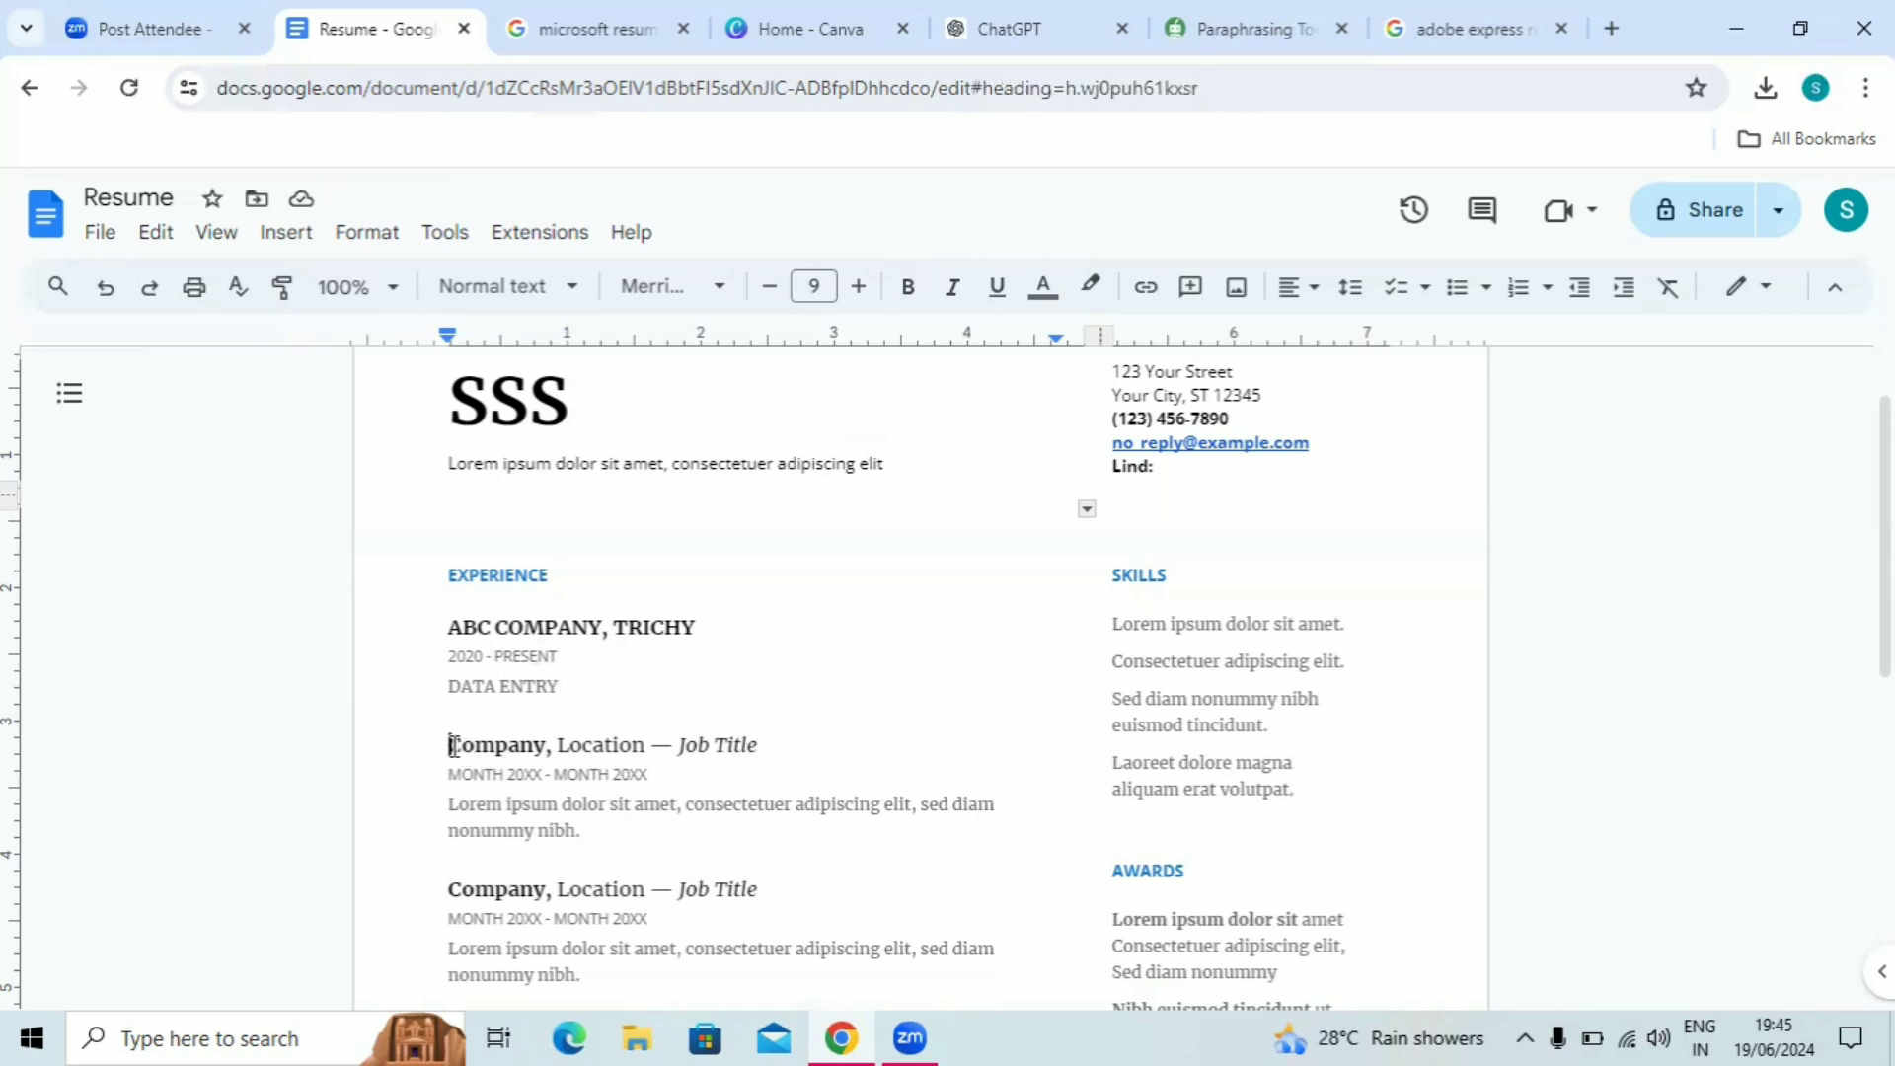
- Replace the heading line of the second Experience entry with "MNK COMPANY, MADURAI"
left_click_drag(453, 745, 766, 735)
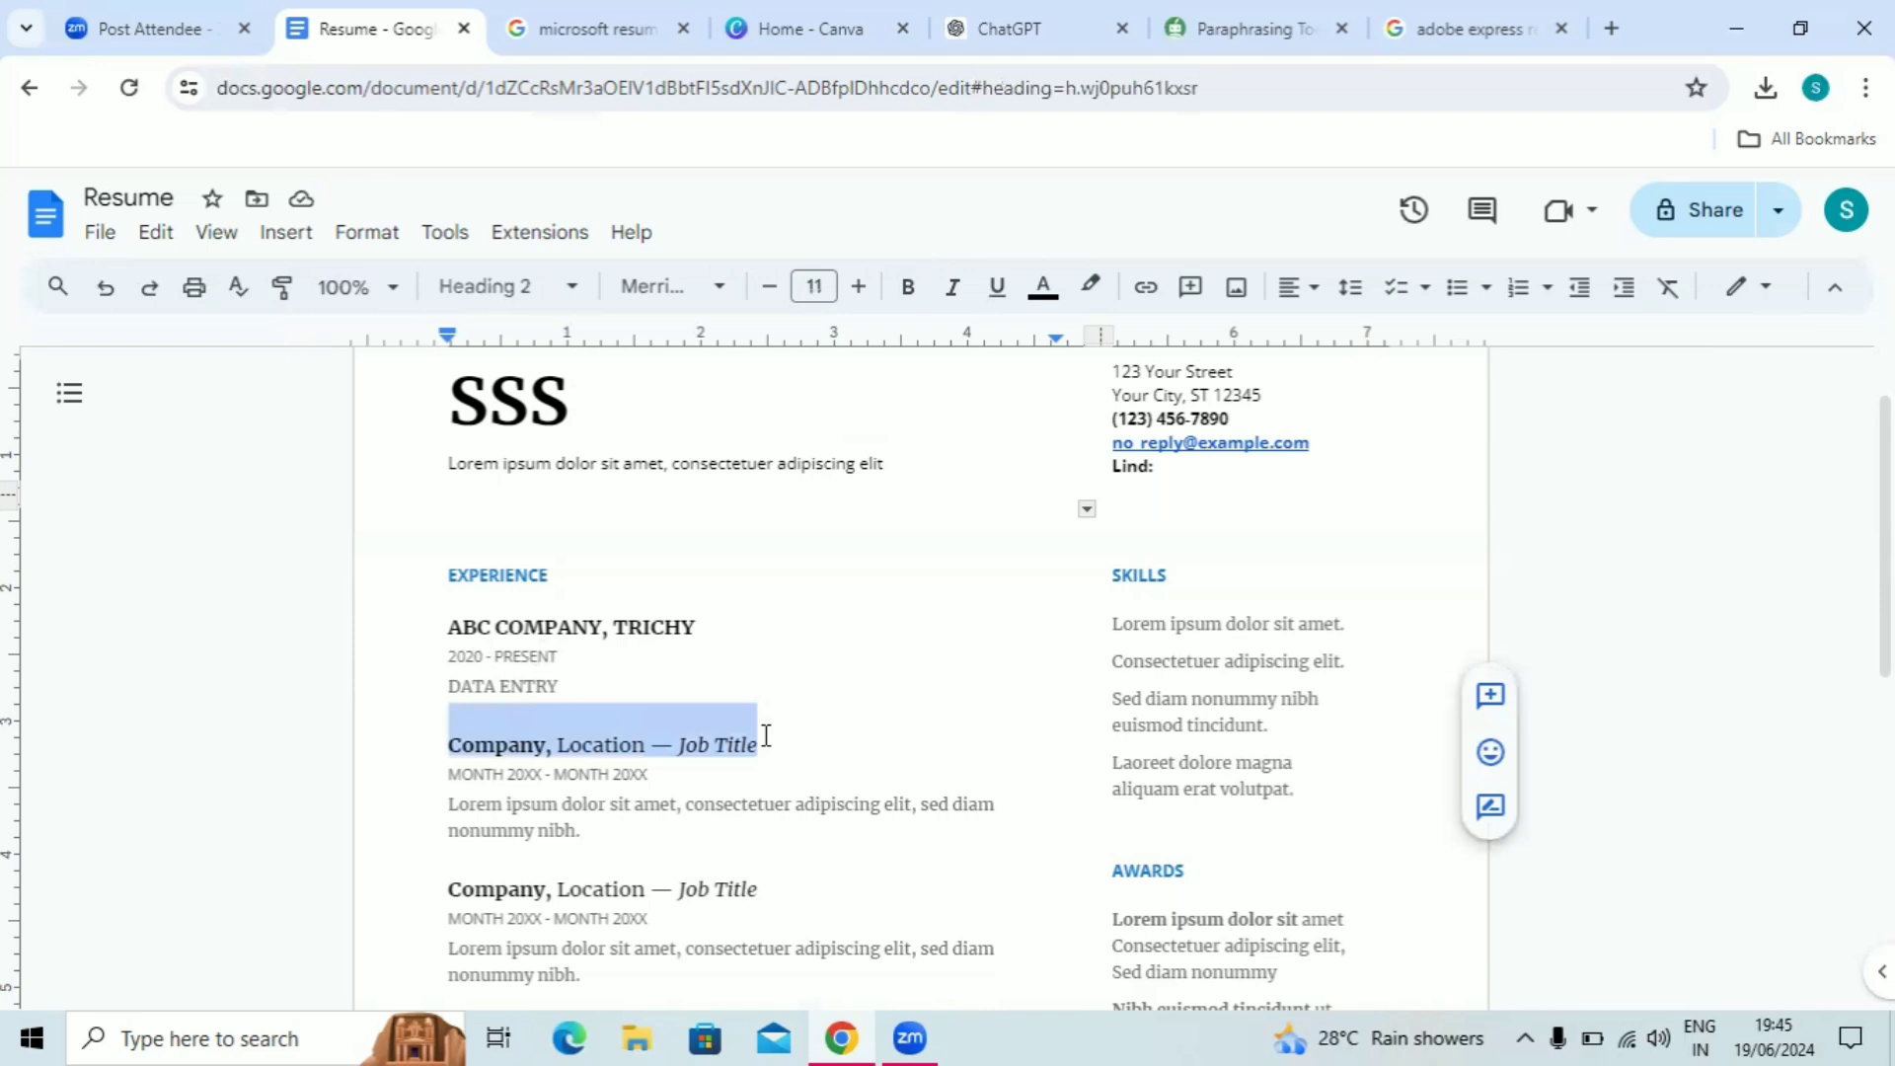
type("ANC")
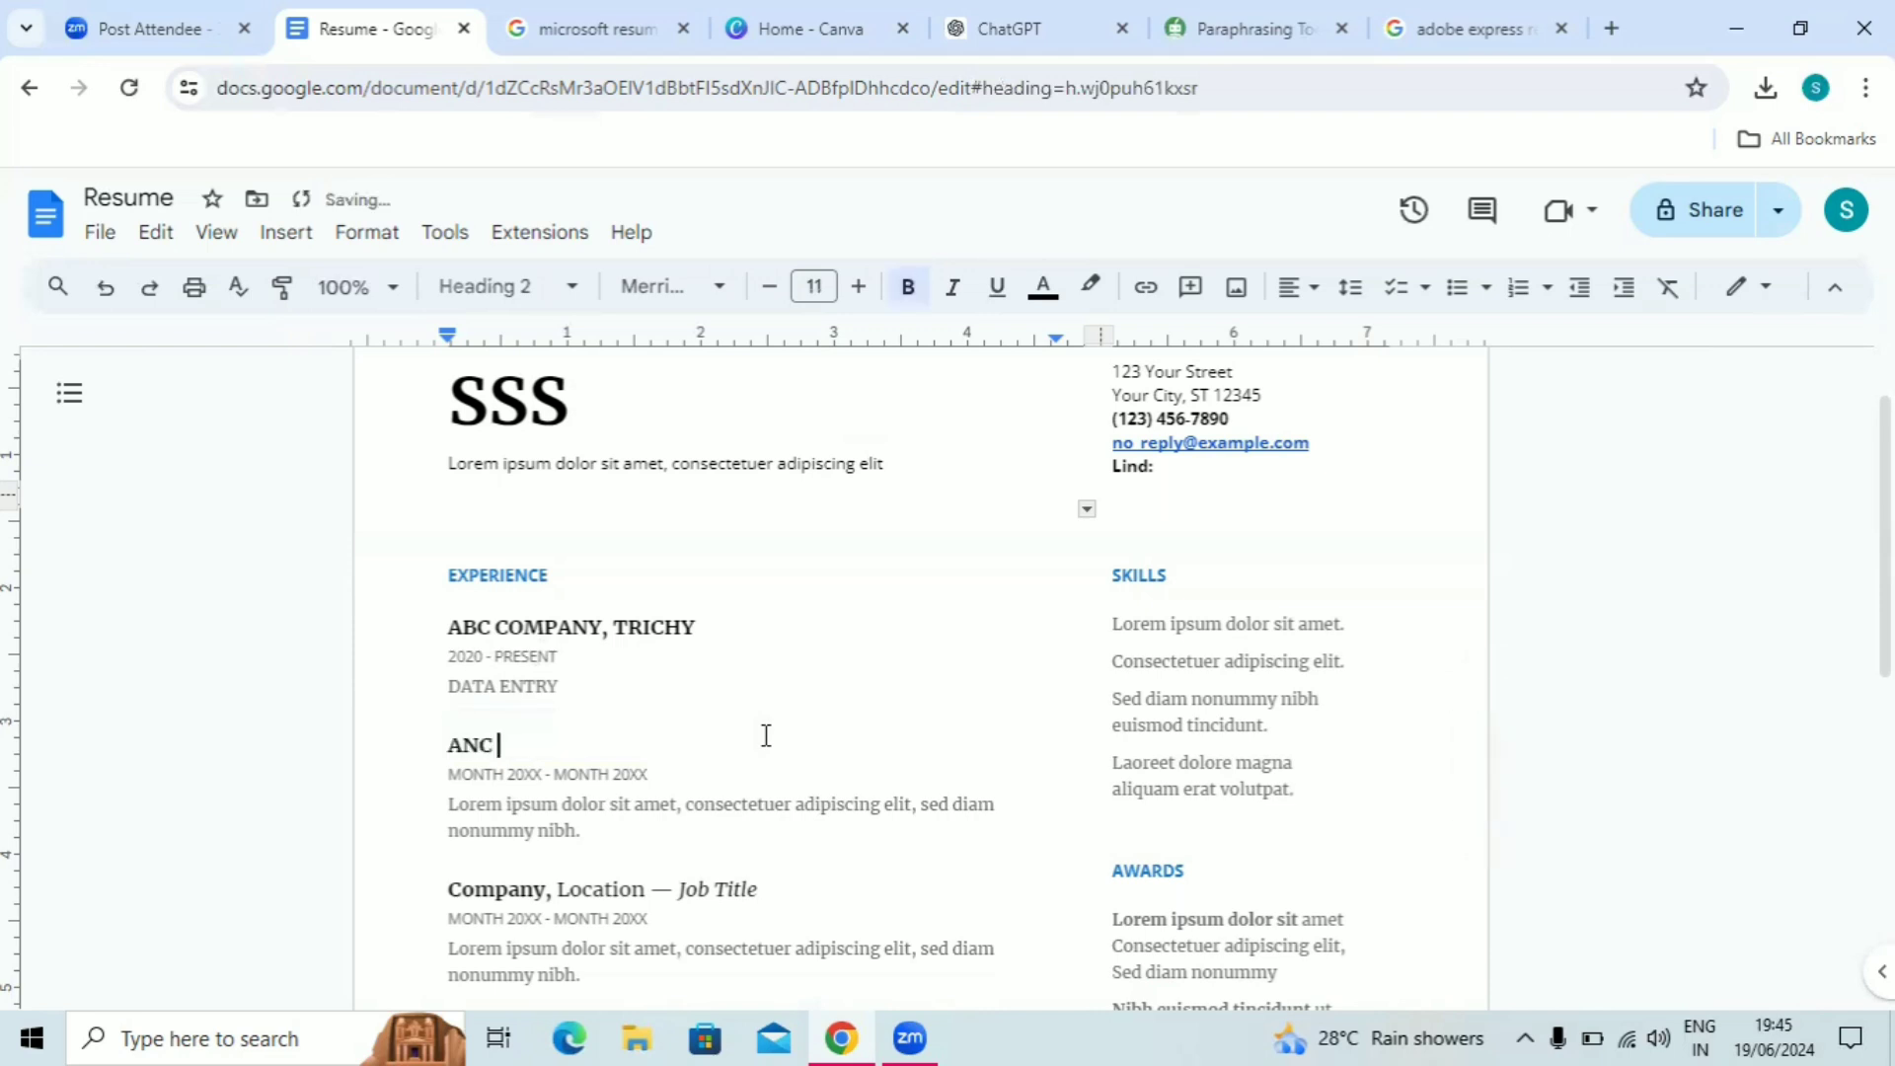
key("BackSpace")
key("BackSpace")
key("BackSpace")
type("MNK COMPANY")
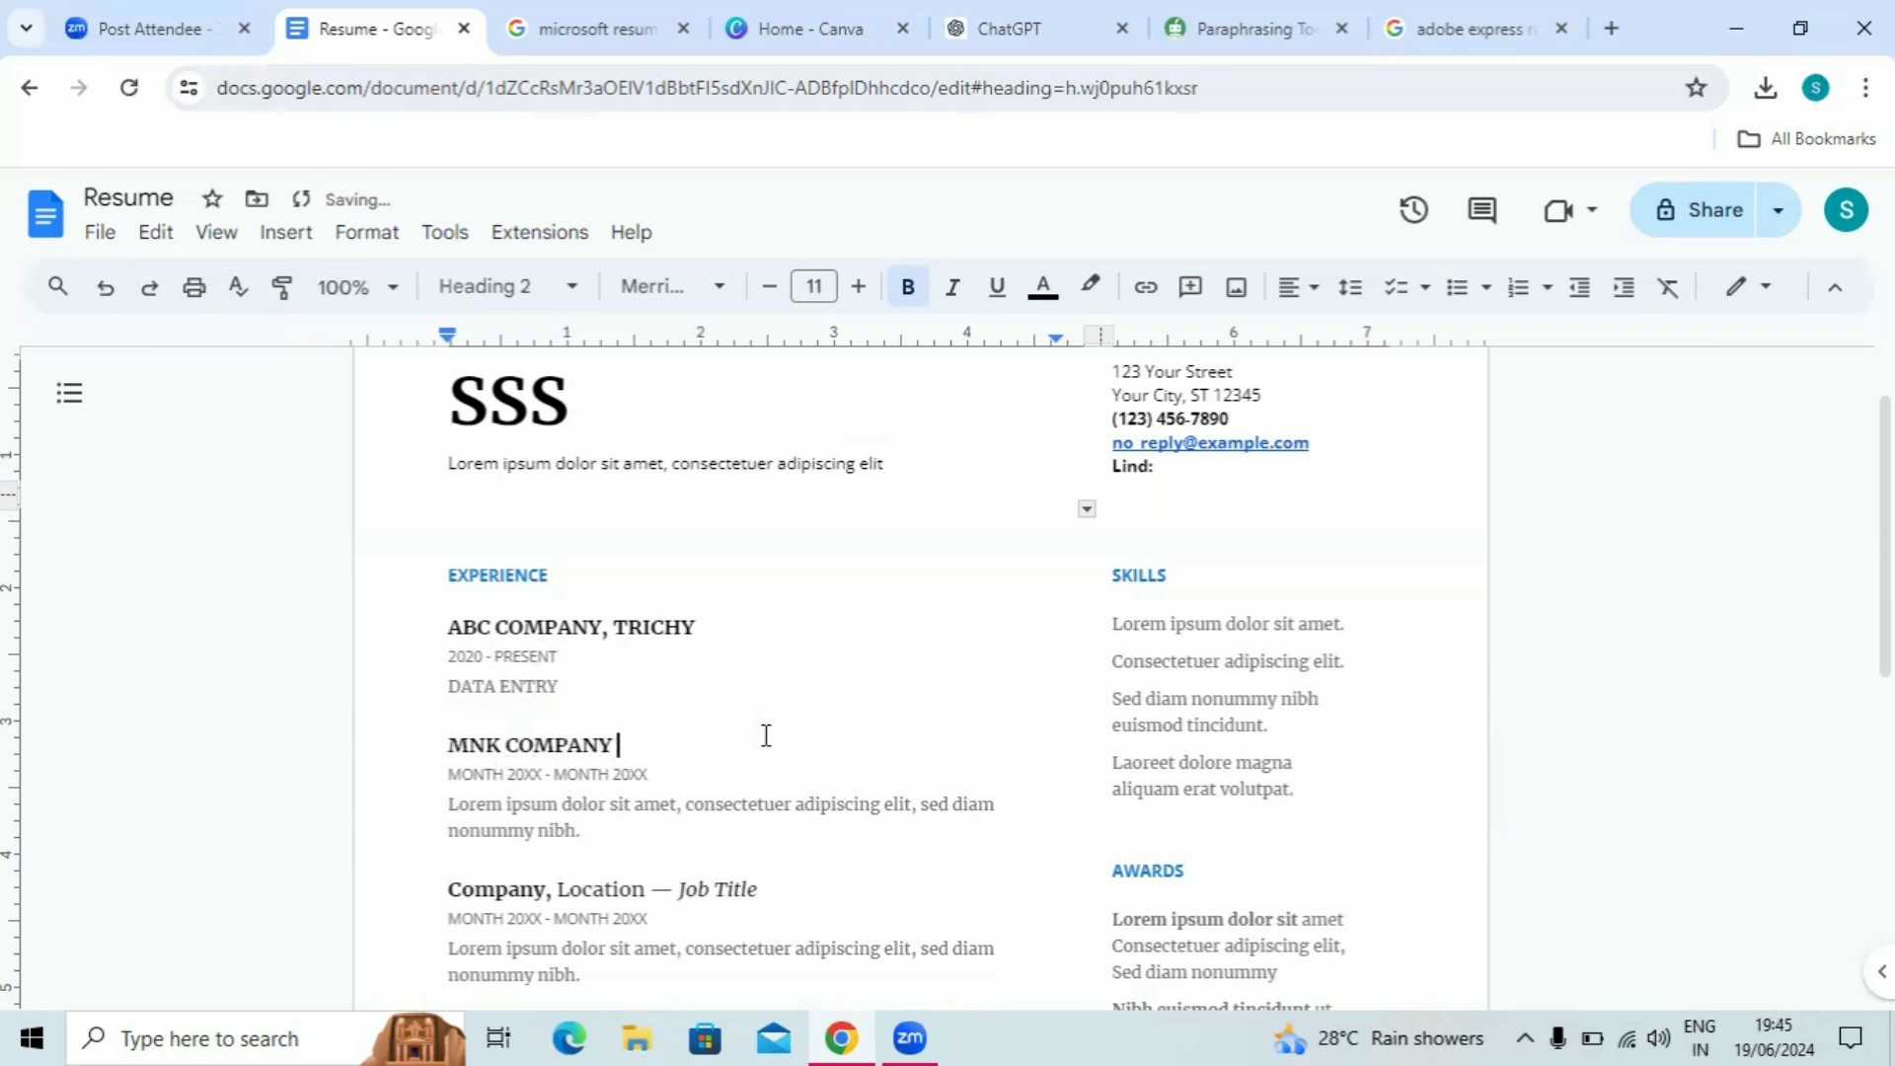
key("BackSpace")
type(", MADURAI")
- Set the date range of the MNK COMPANY, MADURAI entry to "2019 - 2020"
left_click_drag(451, 774, 657, 785)
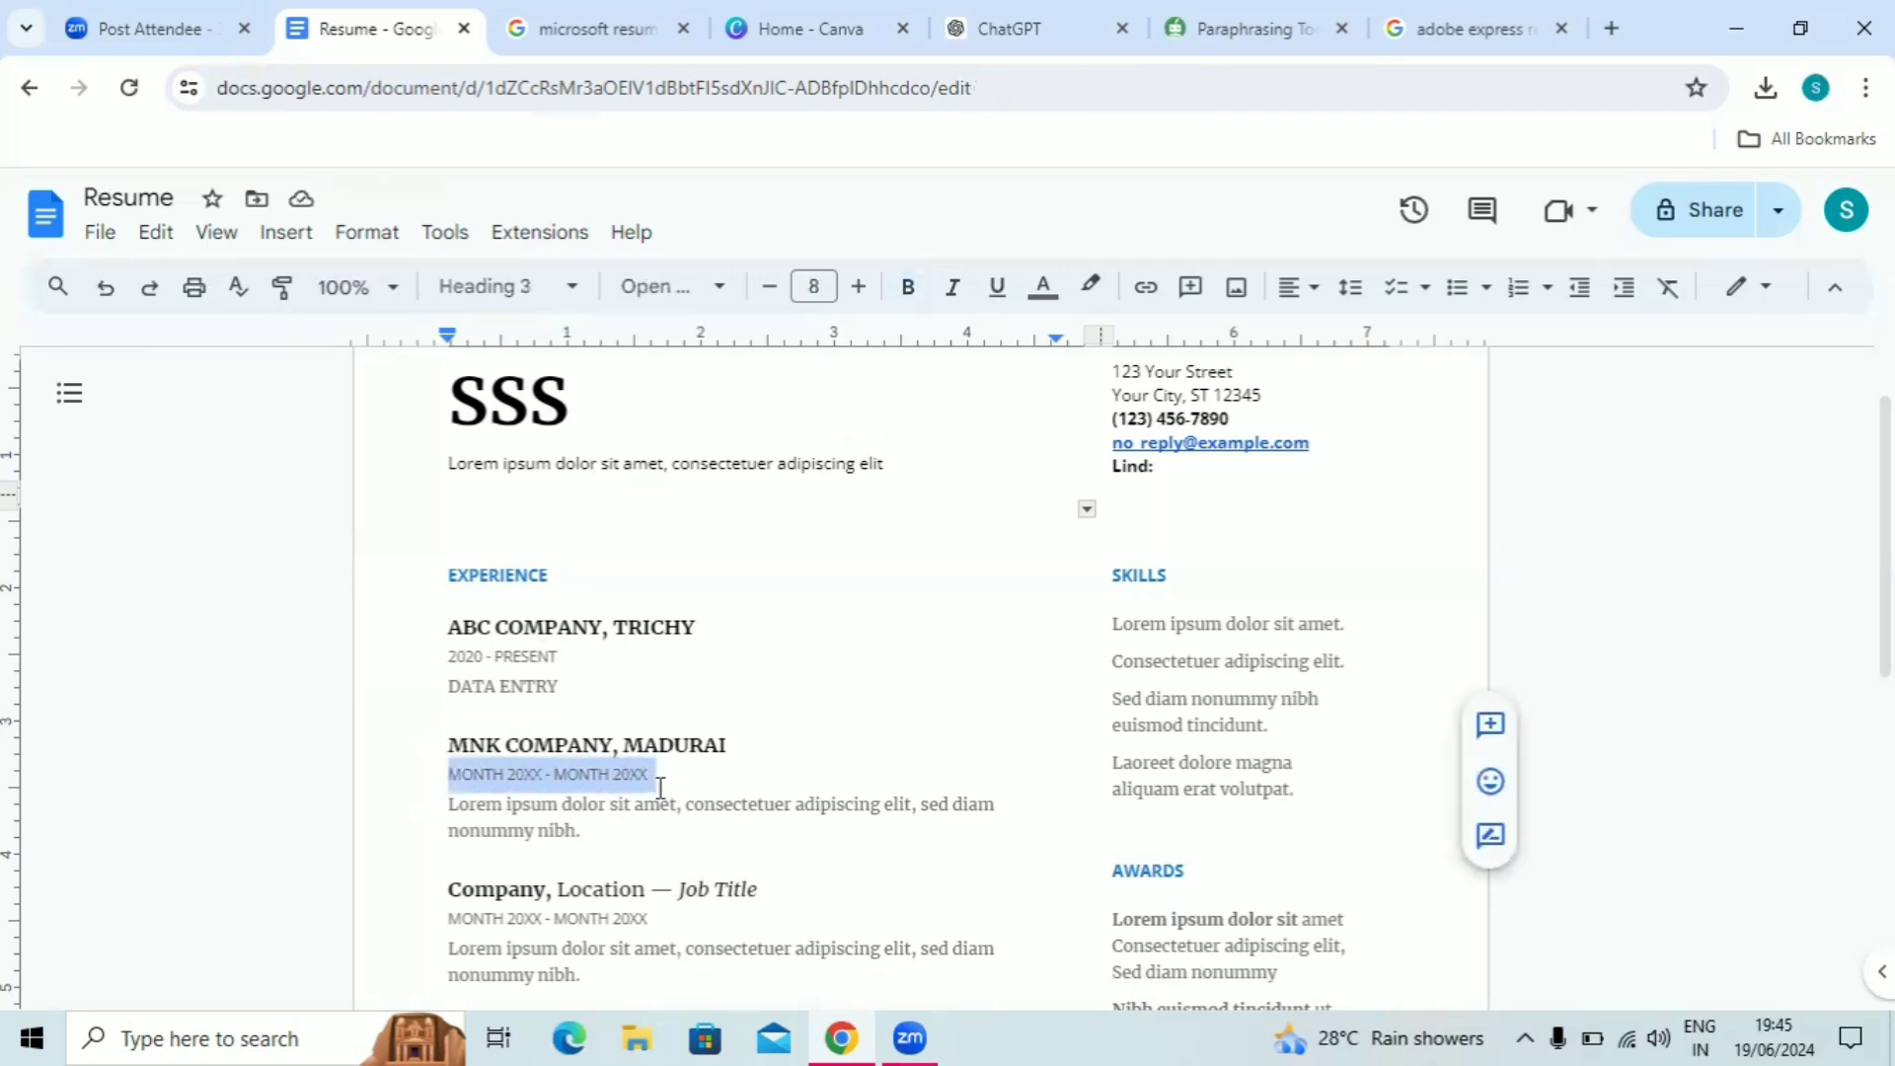
type("2019")
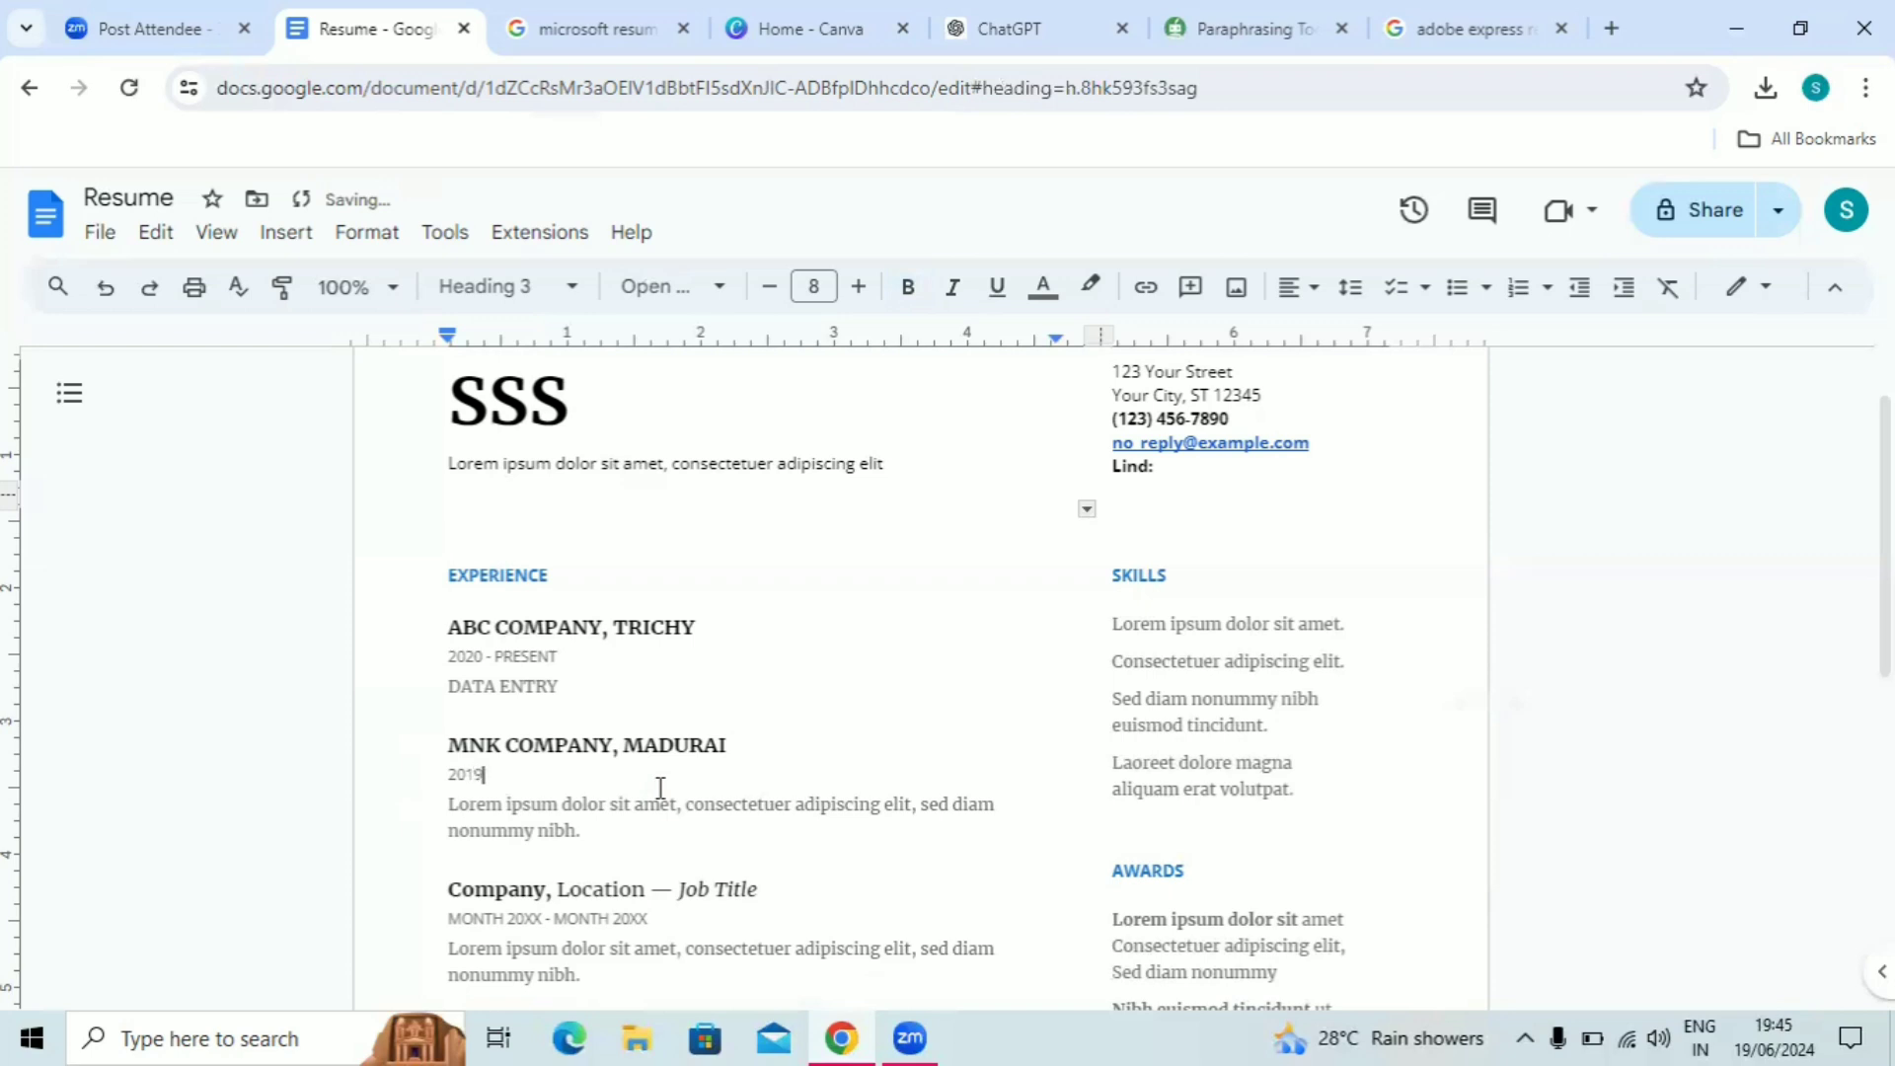
type(" - 2020")
- Replace the school name, location and degree line of the first Education entry with "M.A ENGLISH"
scroll(523, 768, "down", 4)
key("Down")
key("Down")
key("Down")
key("Down")
key("Down")
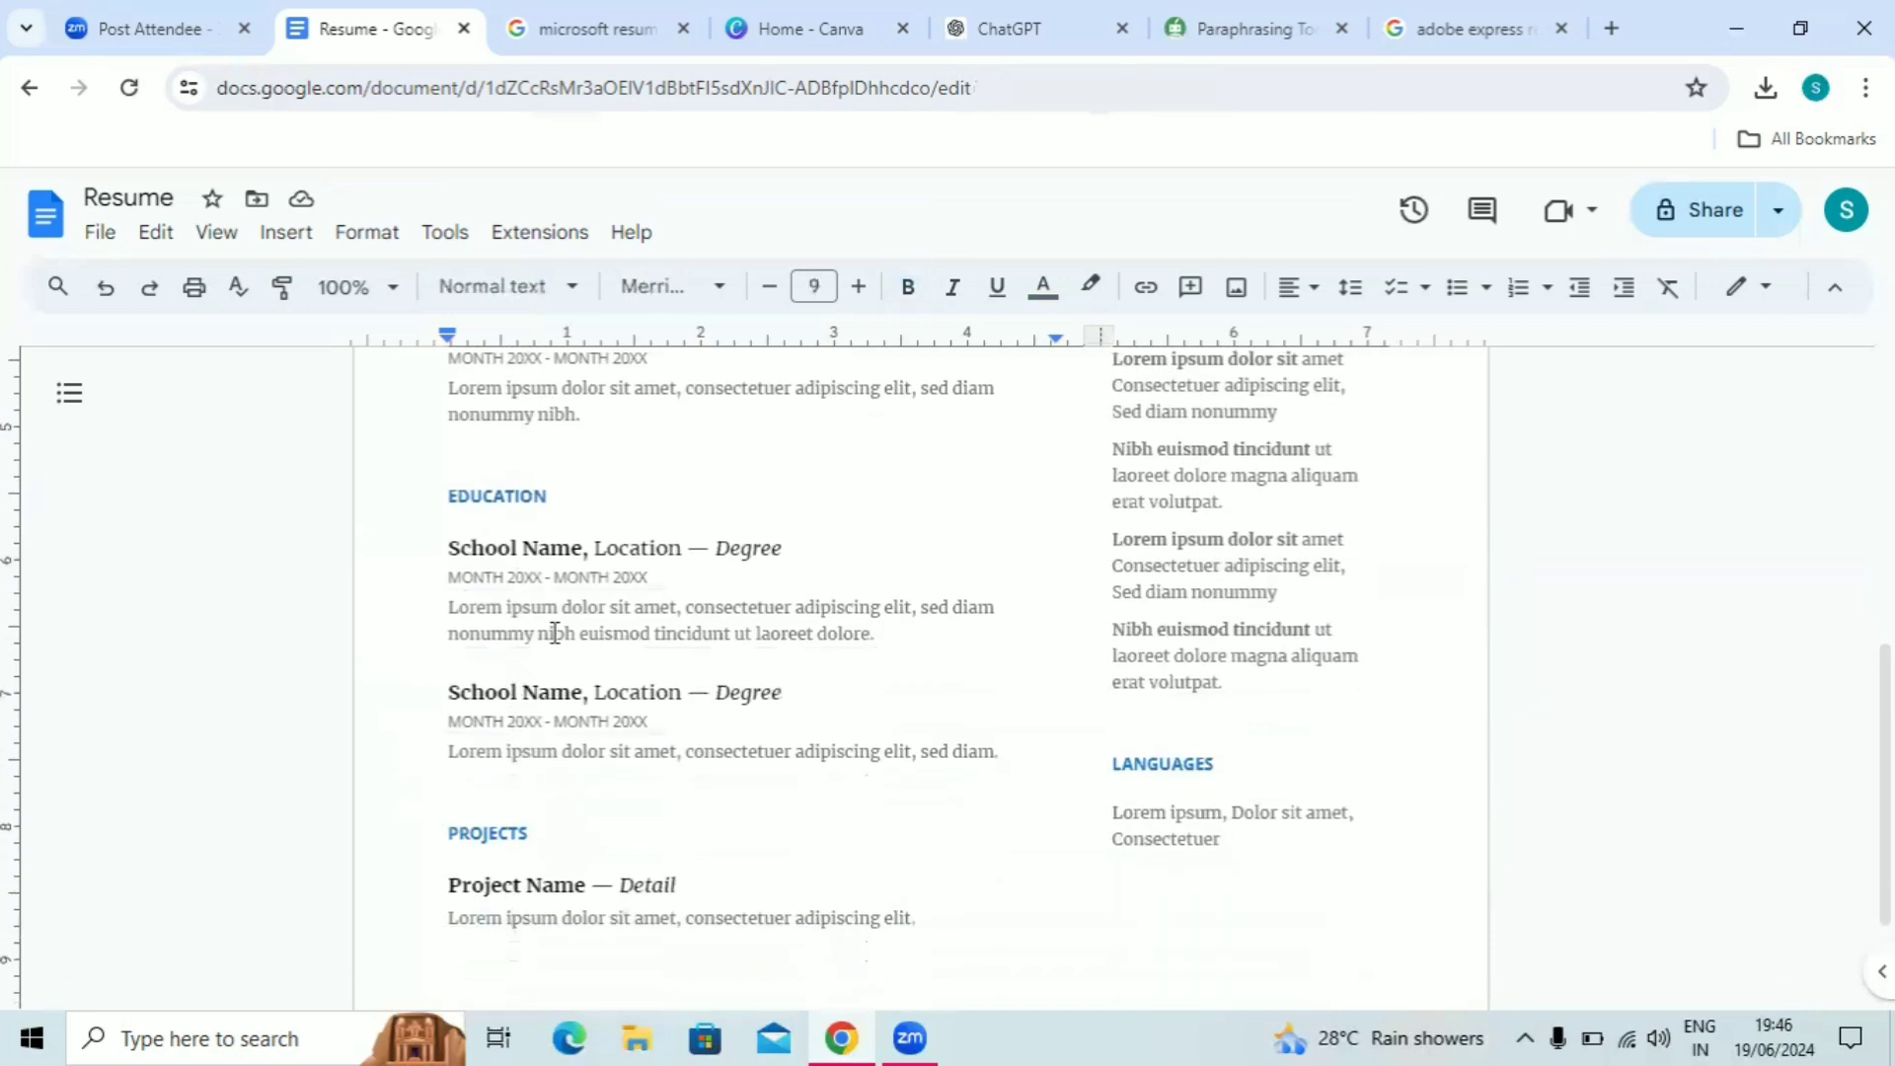
left_click(448, 545)
left_click_drag(448, 545, 783, 530)
type("M")
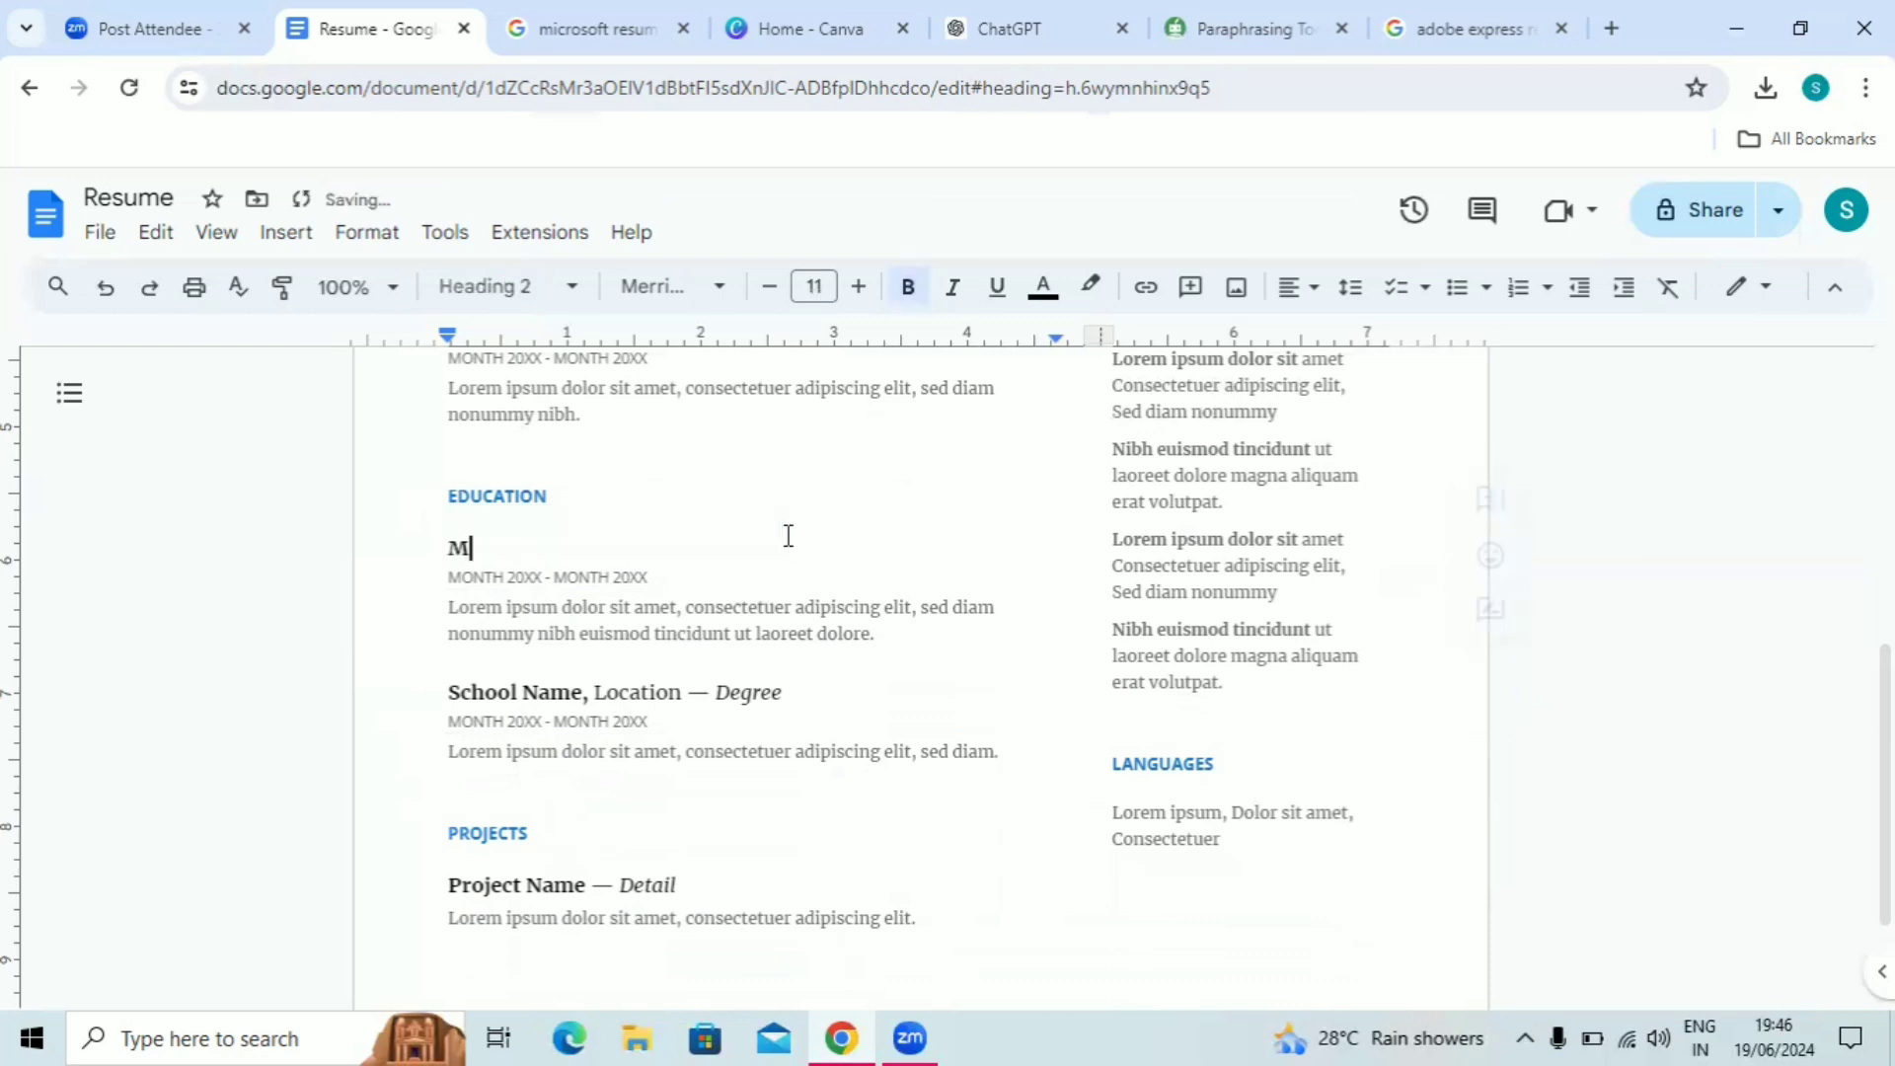
type(".A.,")
key("BackSpace")
key("BackSpace")
type("ENGLISH")
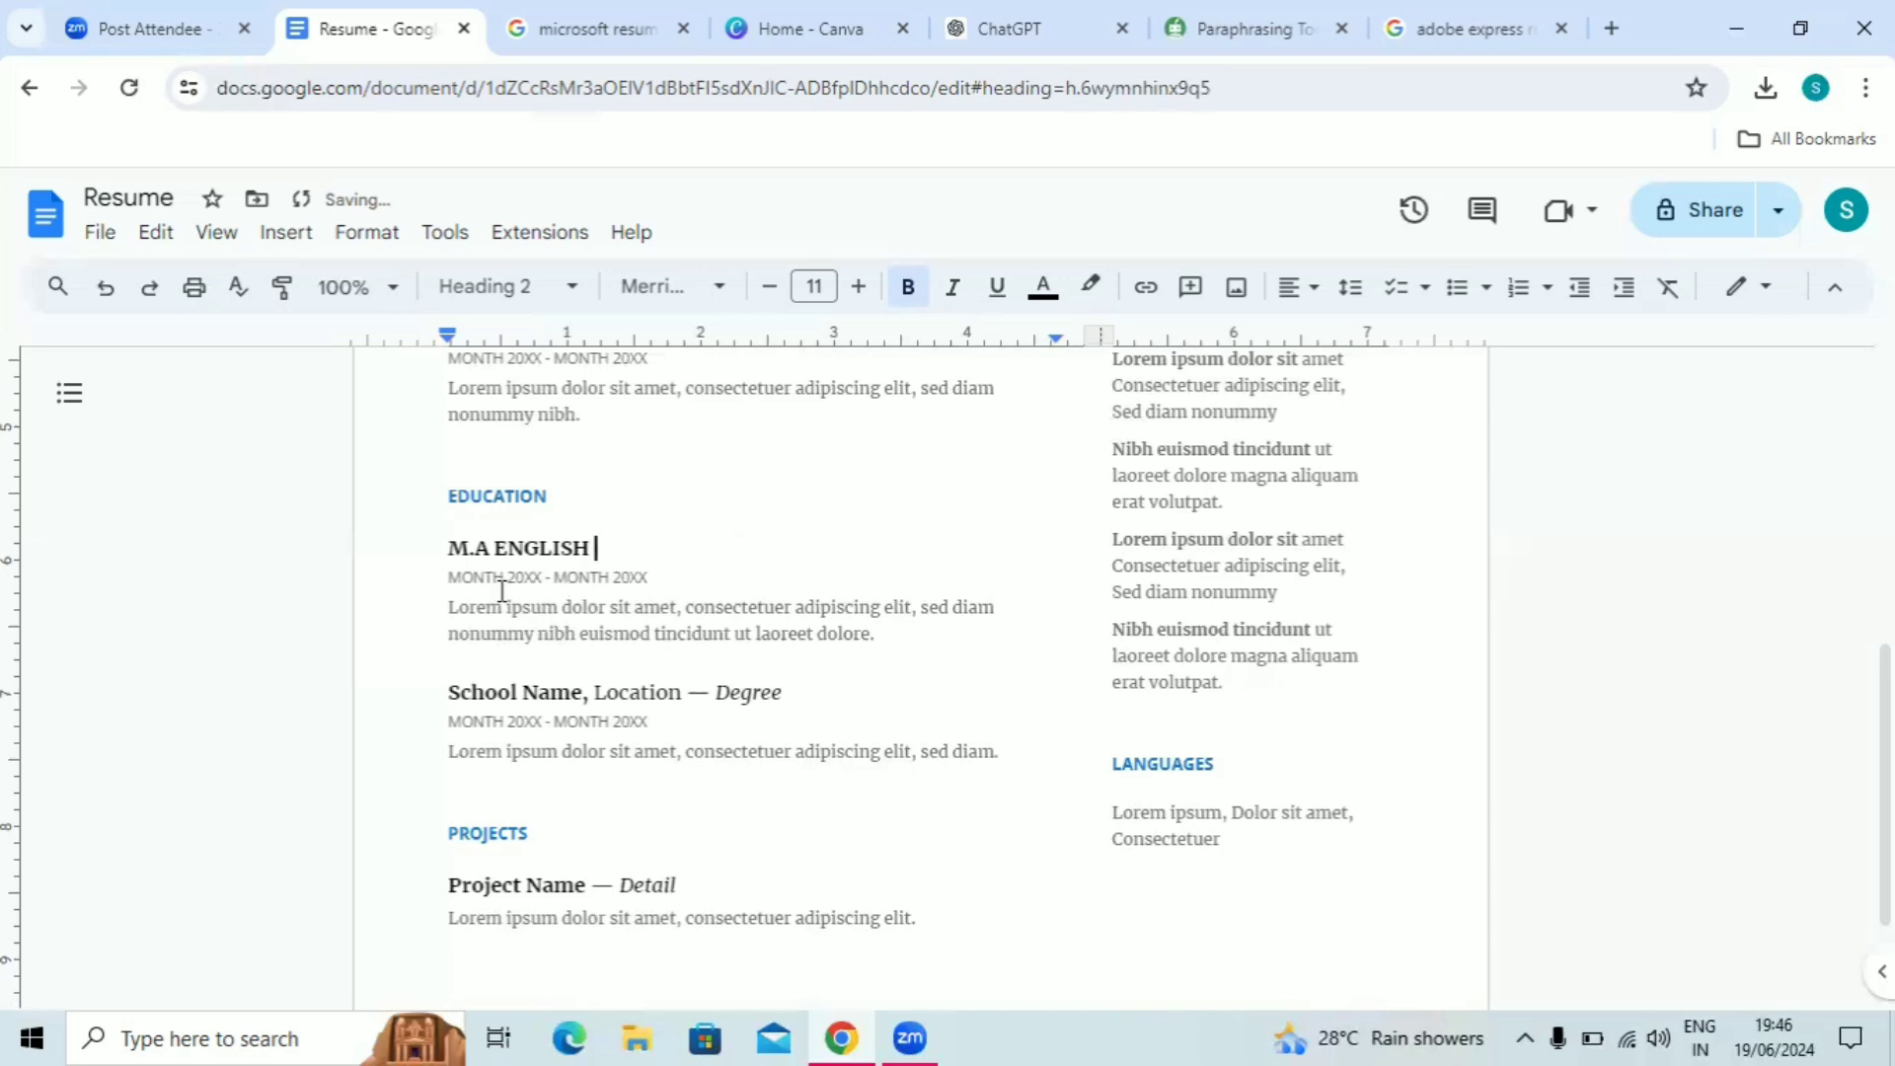
- Set the date range of the M.A ENGLISH entry to "2016 - 2018"
left_click(450, 589)
left_click(647, 584, "shift")
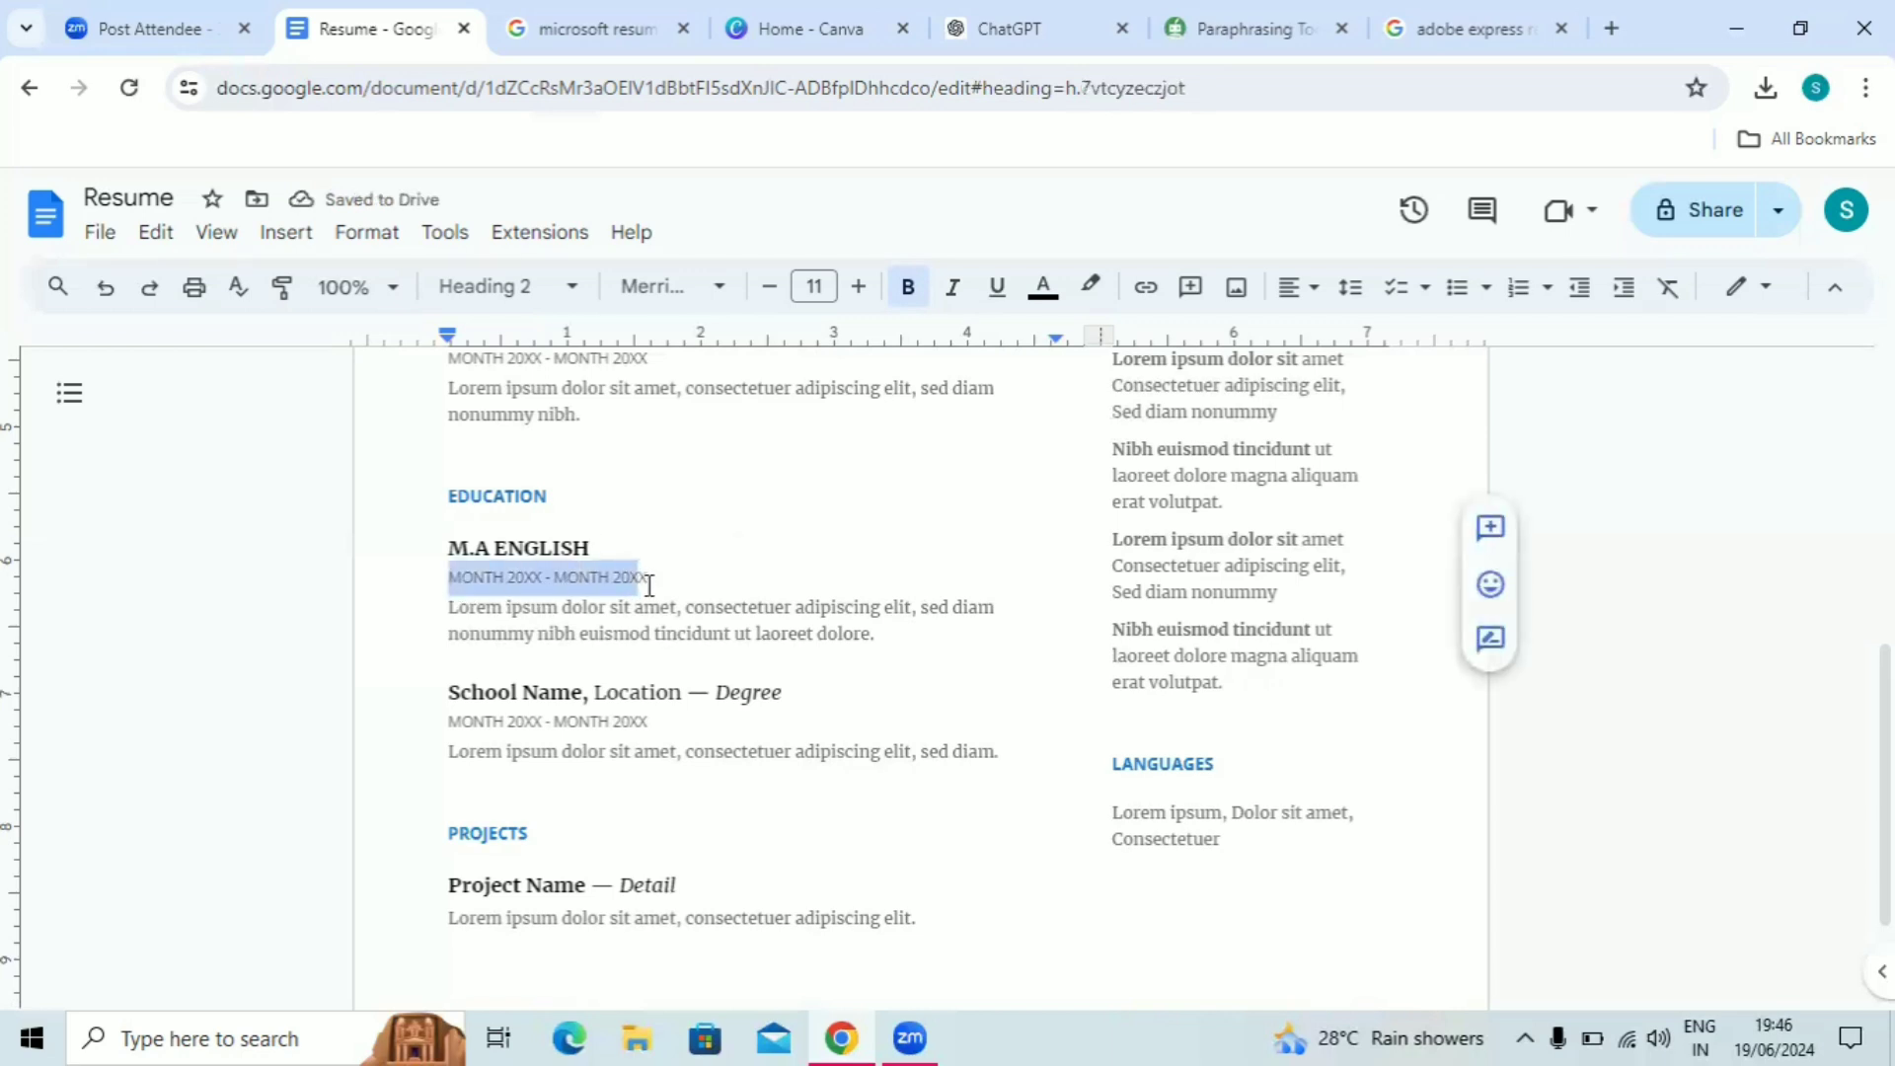
type("2016")
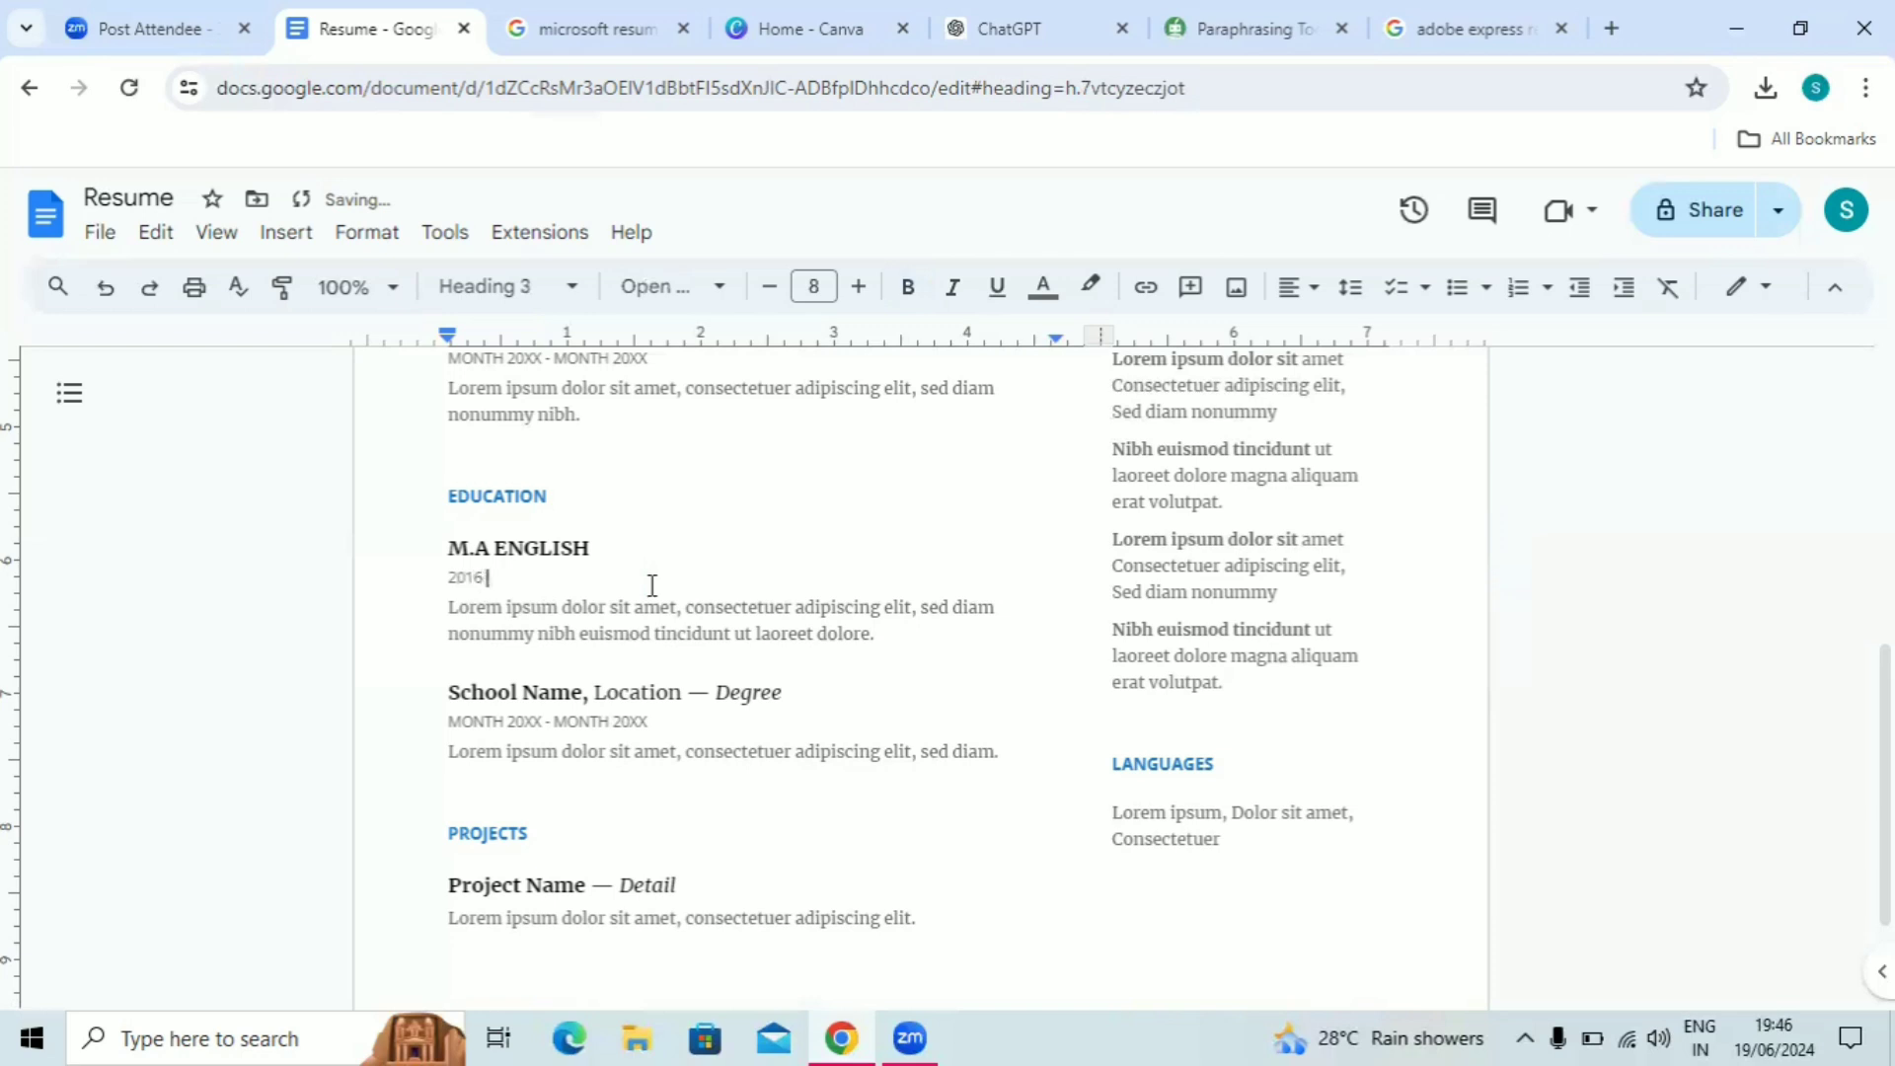
type(" - 2018")
- Replace the placeholder description of the M.A ENGLISH entry with "ST.JOSEPH COLLGE, TRICHY"
left_click(888, 639)
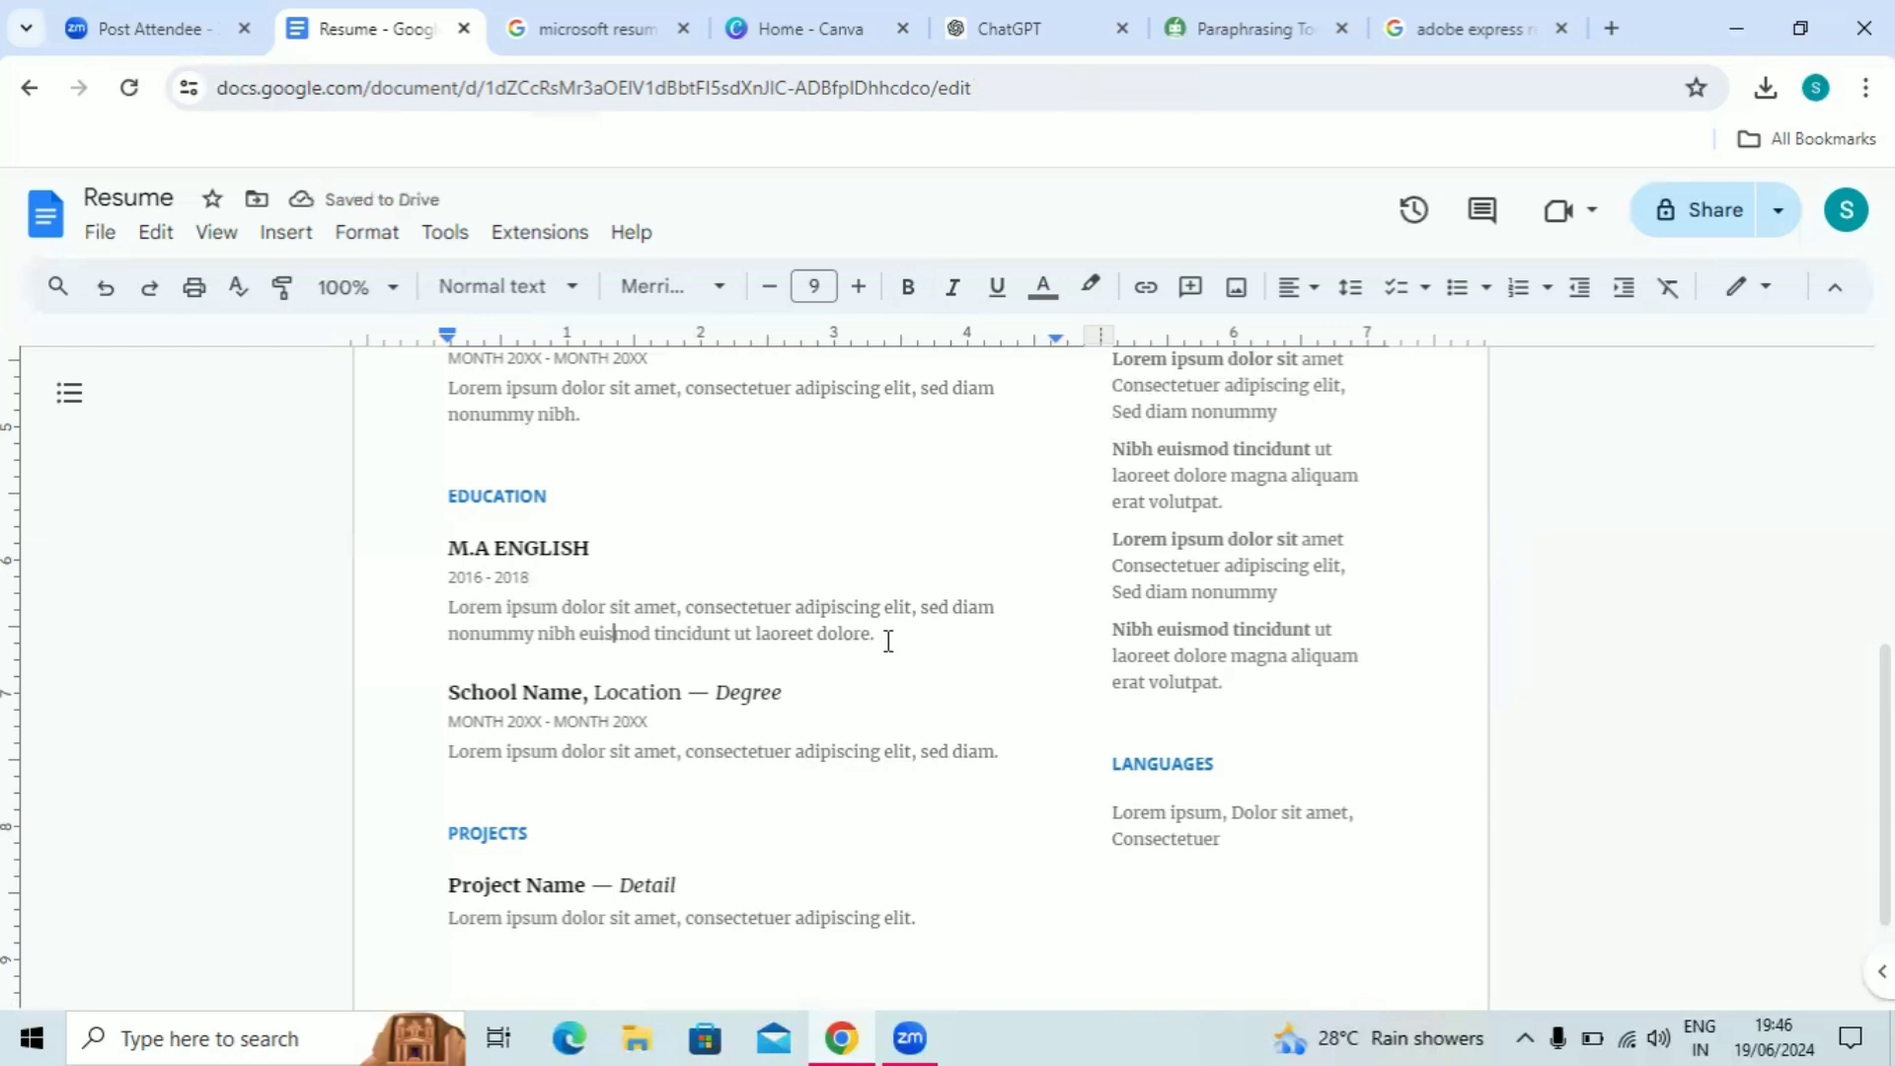
left_click(592, 541)
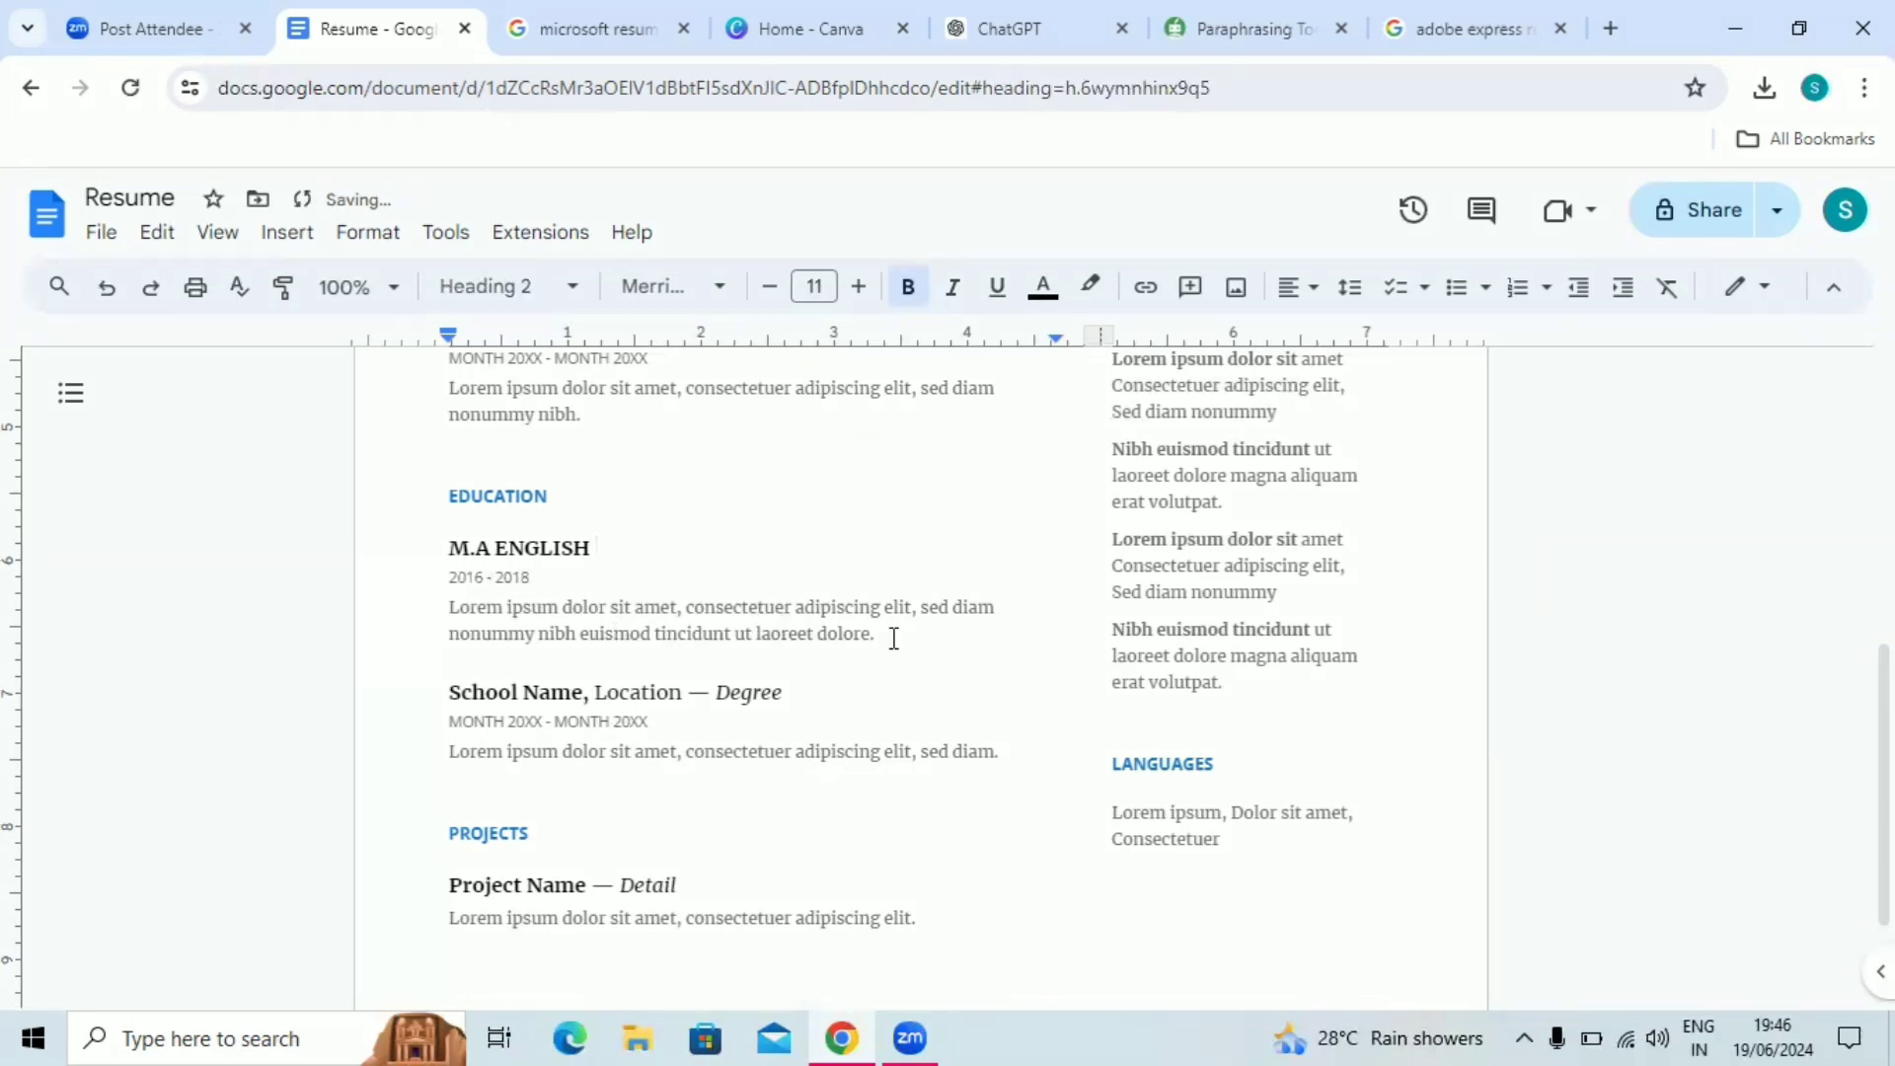
left_click_drag(892, 639, 453, 613)
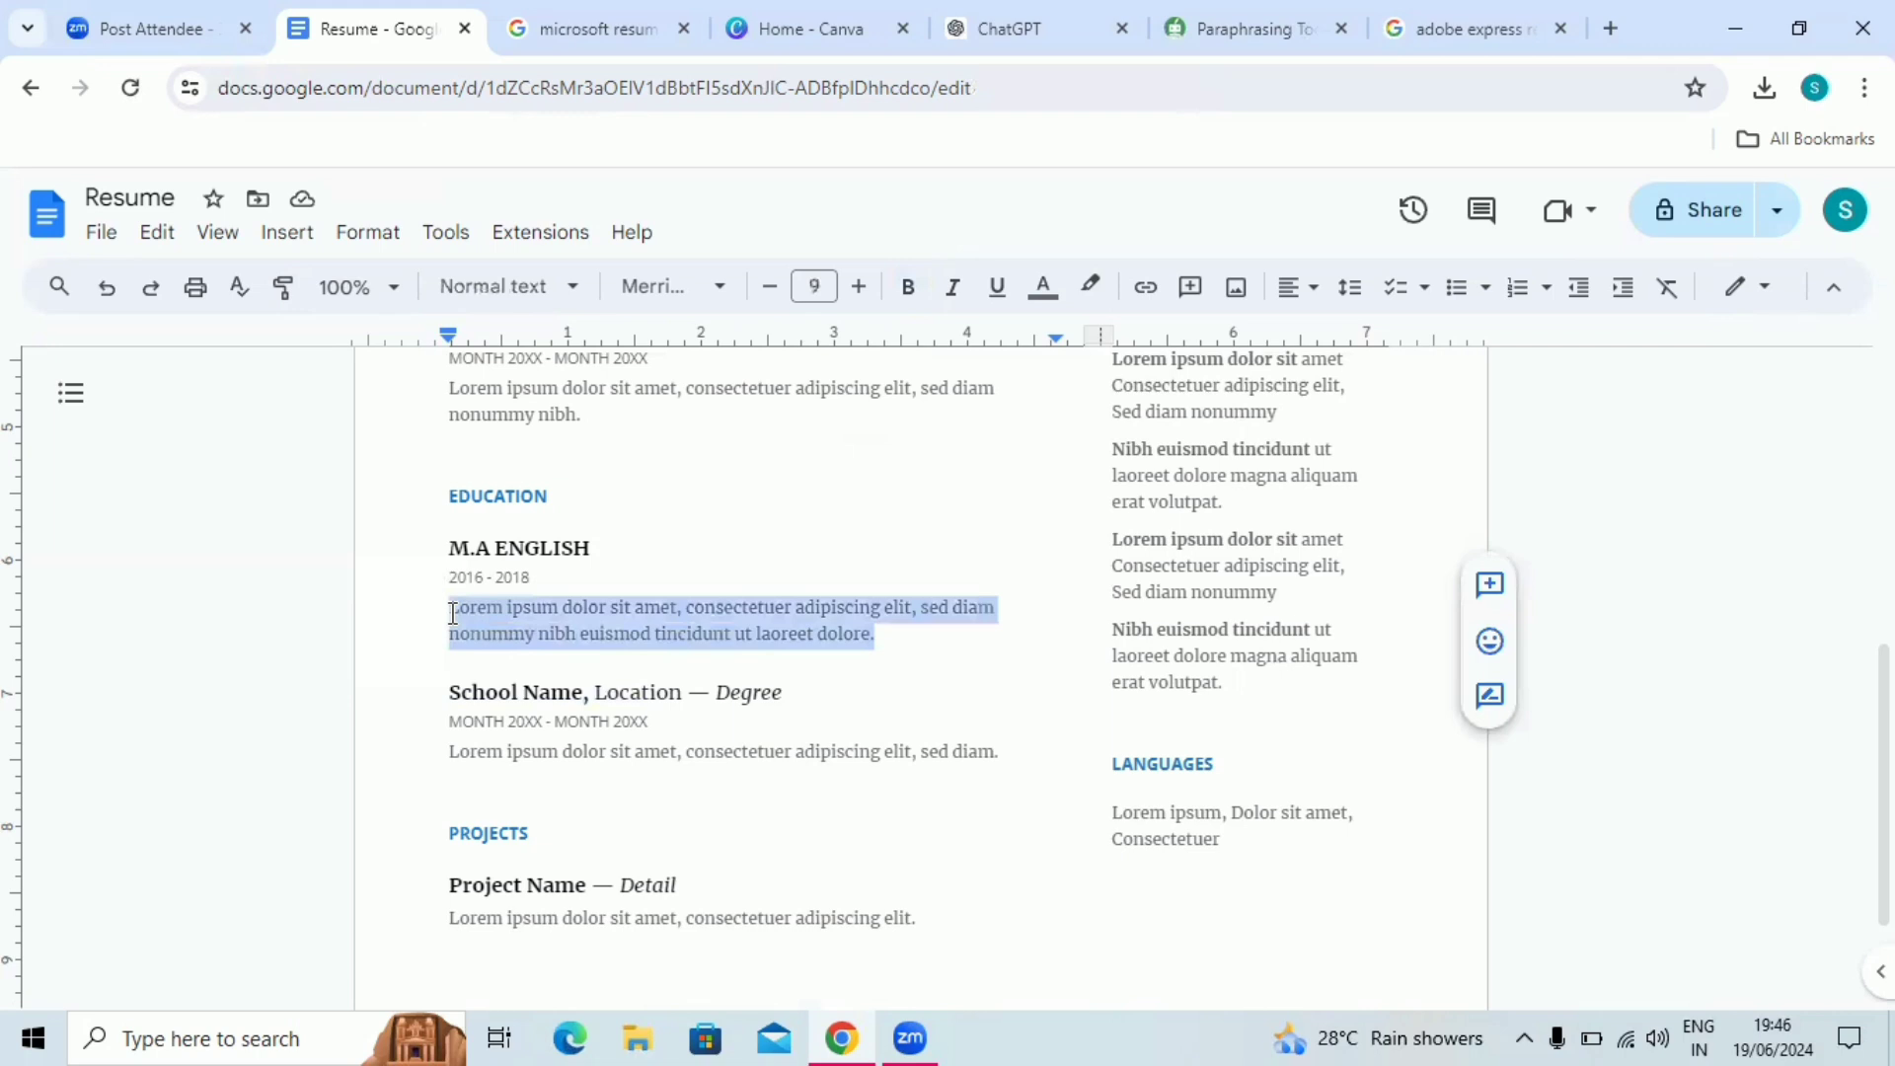
key("BackSpace")
type("T.JOSEPH ")
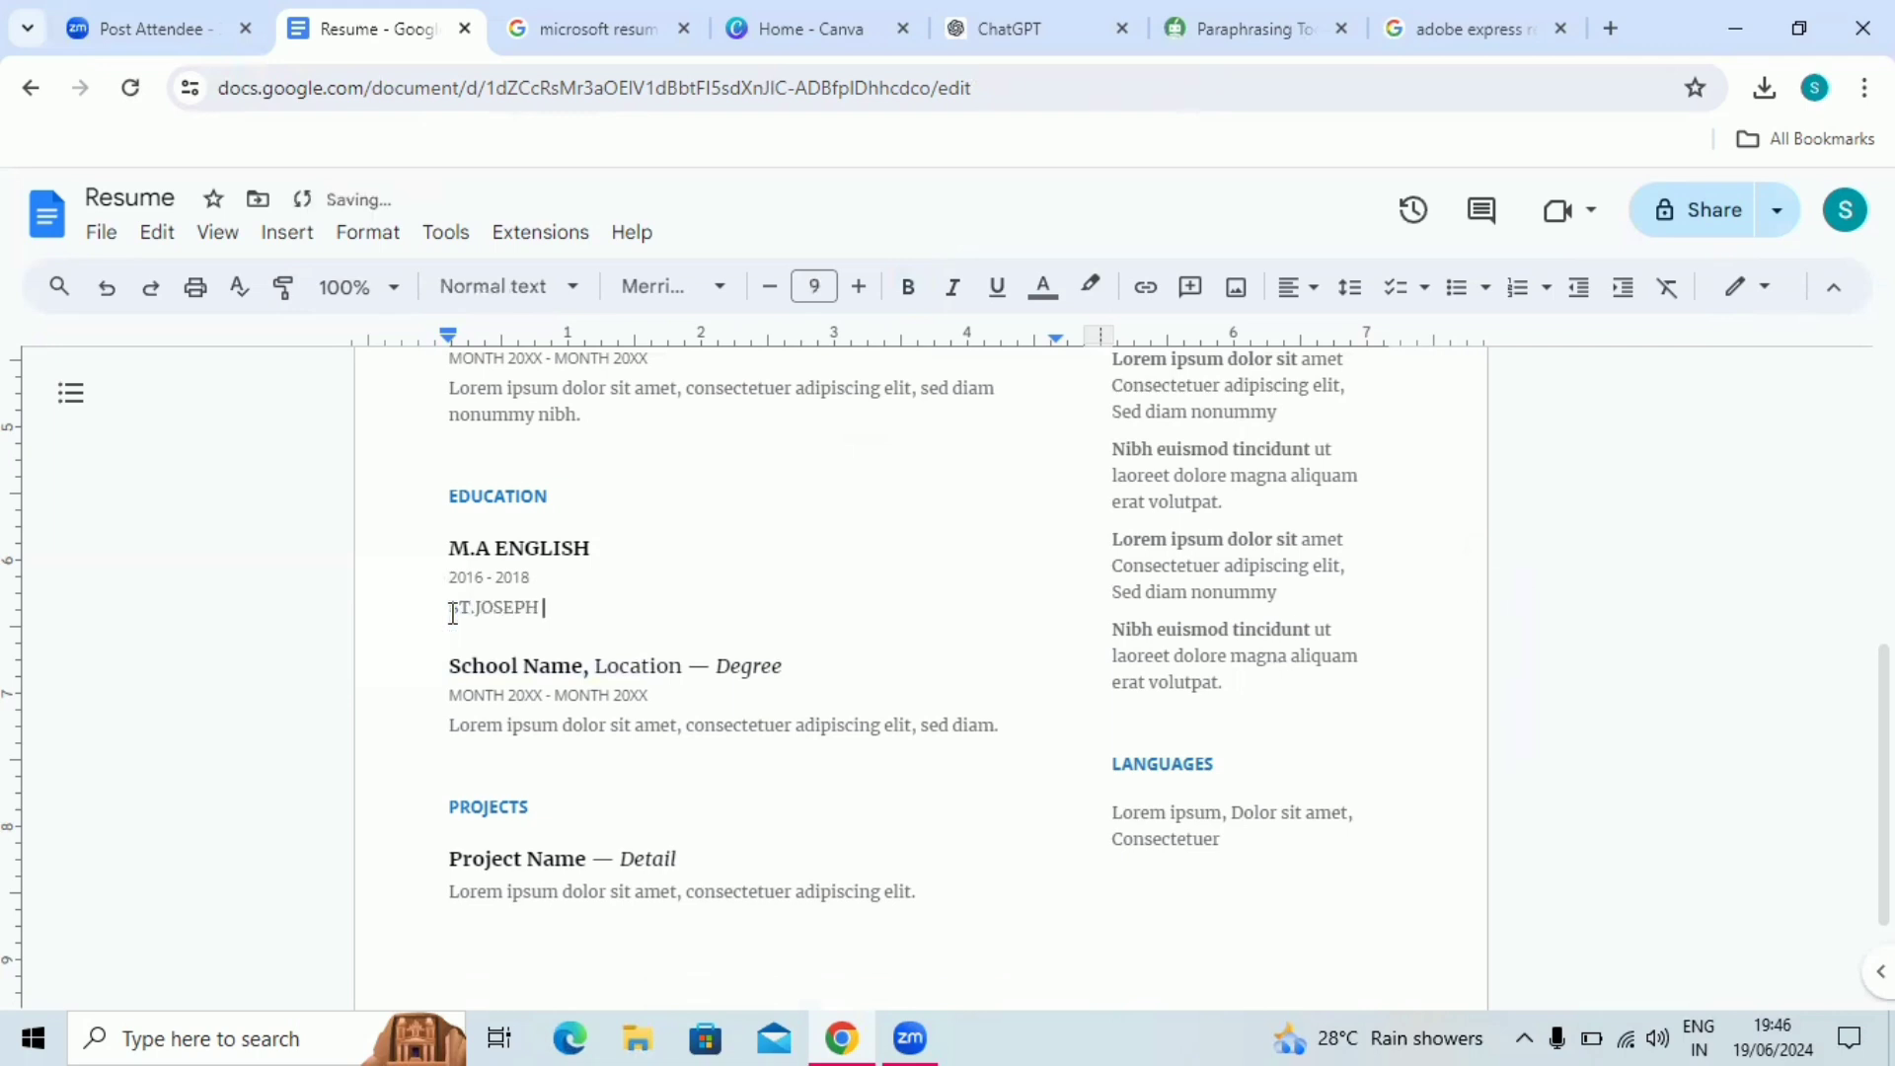
type("COLLE")
key("BackSpace")
type("GE, TRICHY")
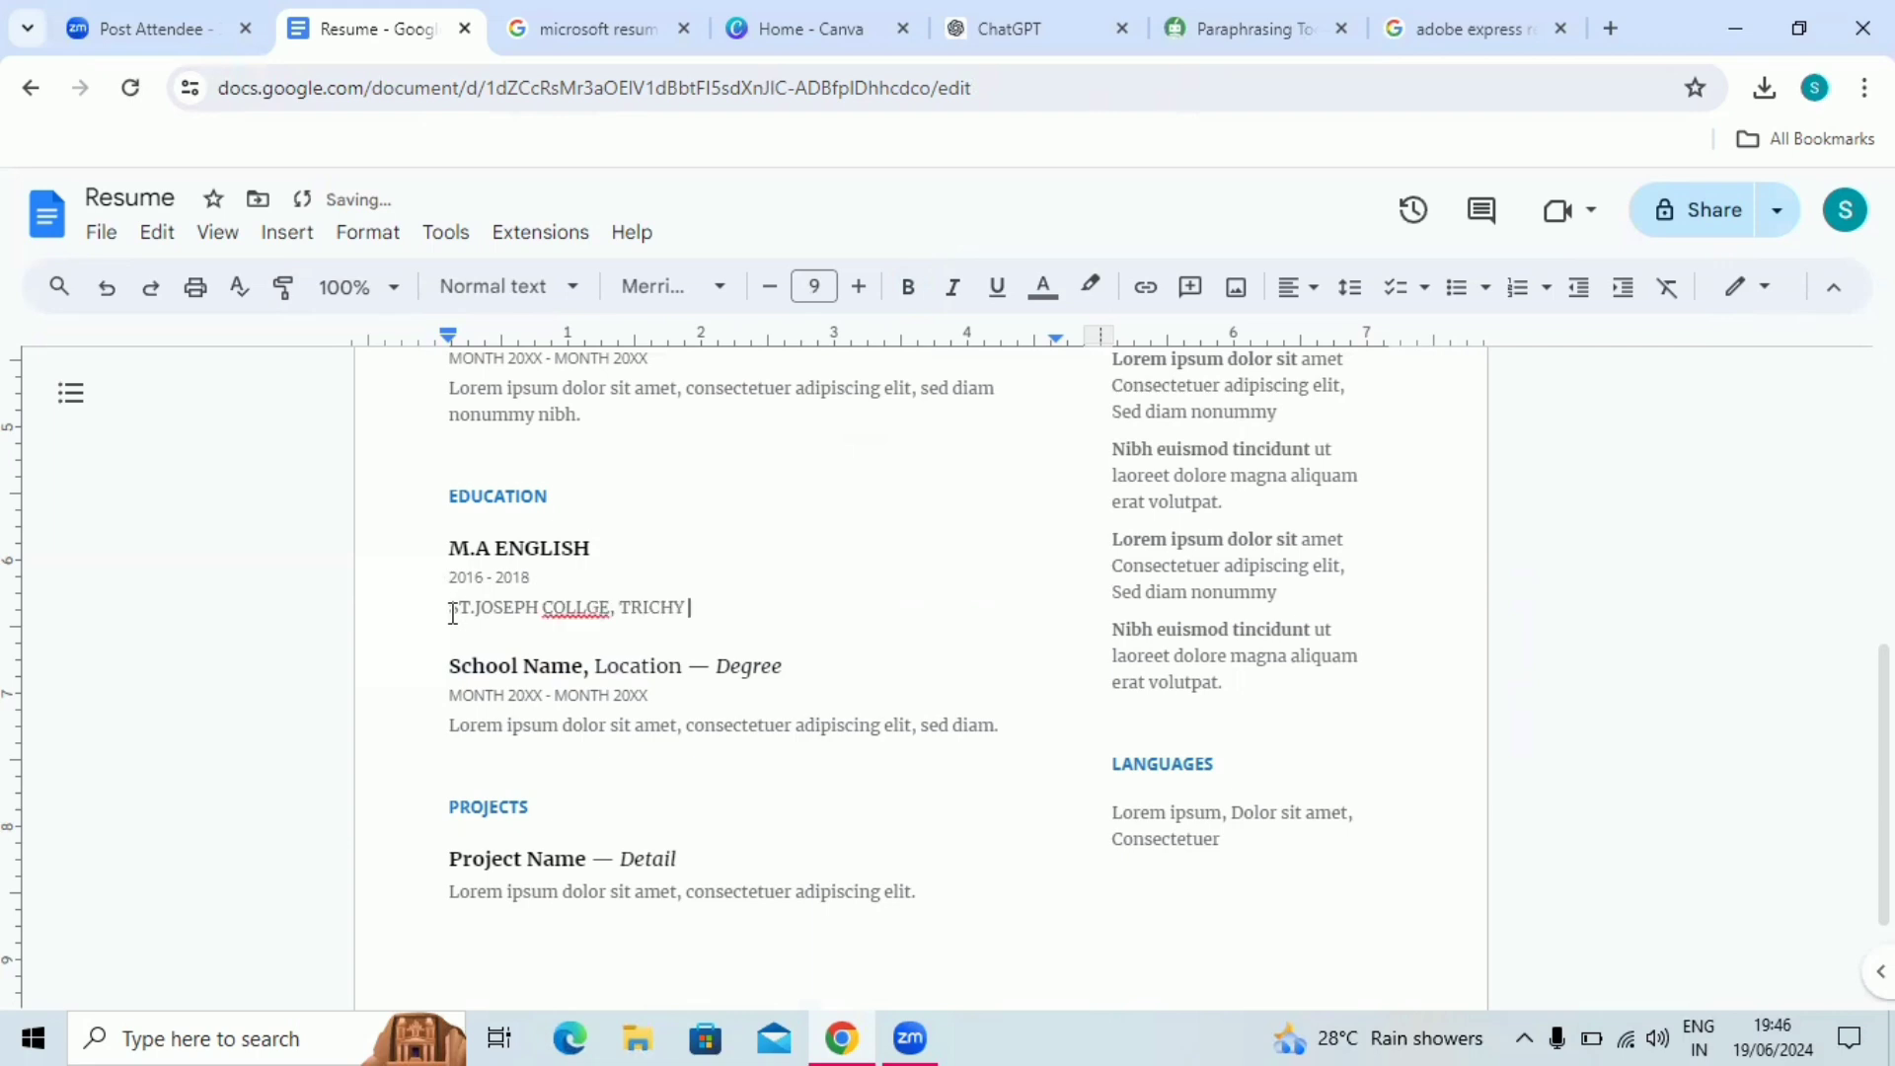
- Try the suggested spelling "COLLEGE" for the misspelled word under M.A ENGLISH and undo the correction
left_click(596, 610)
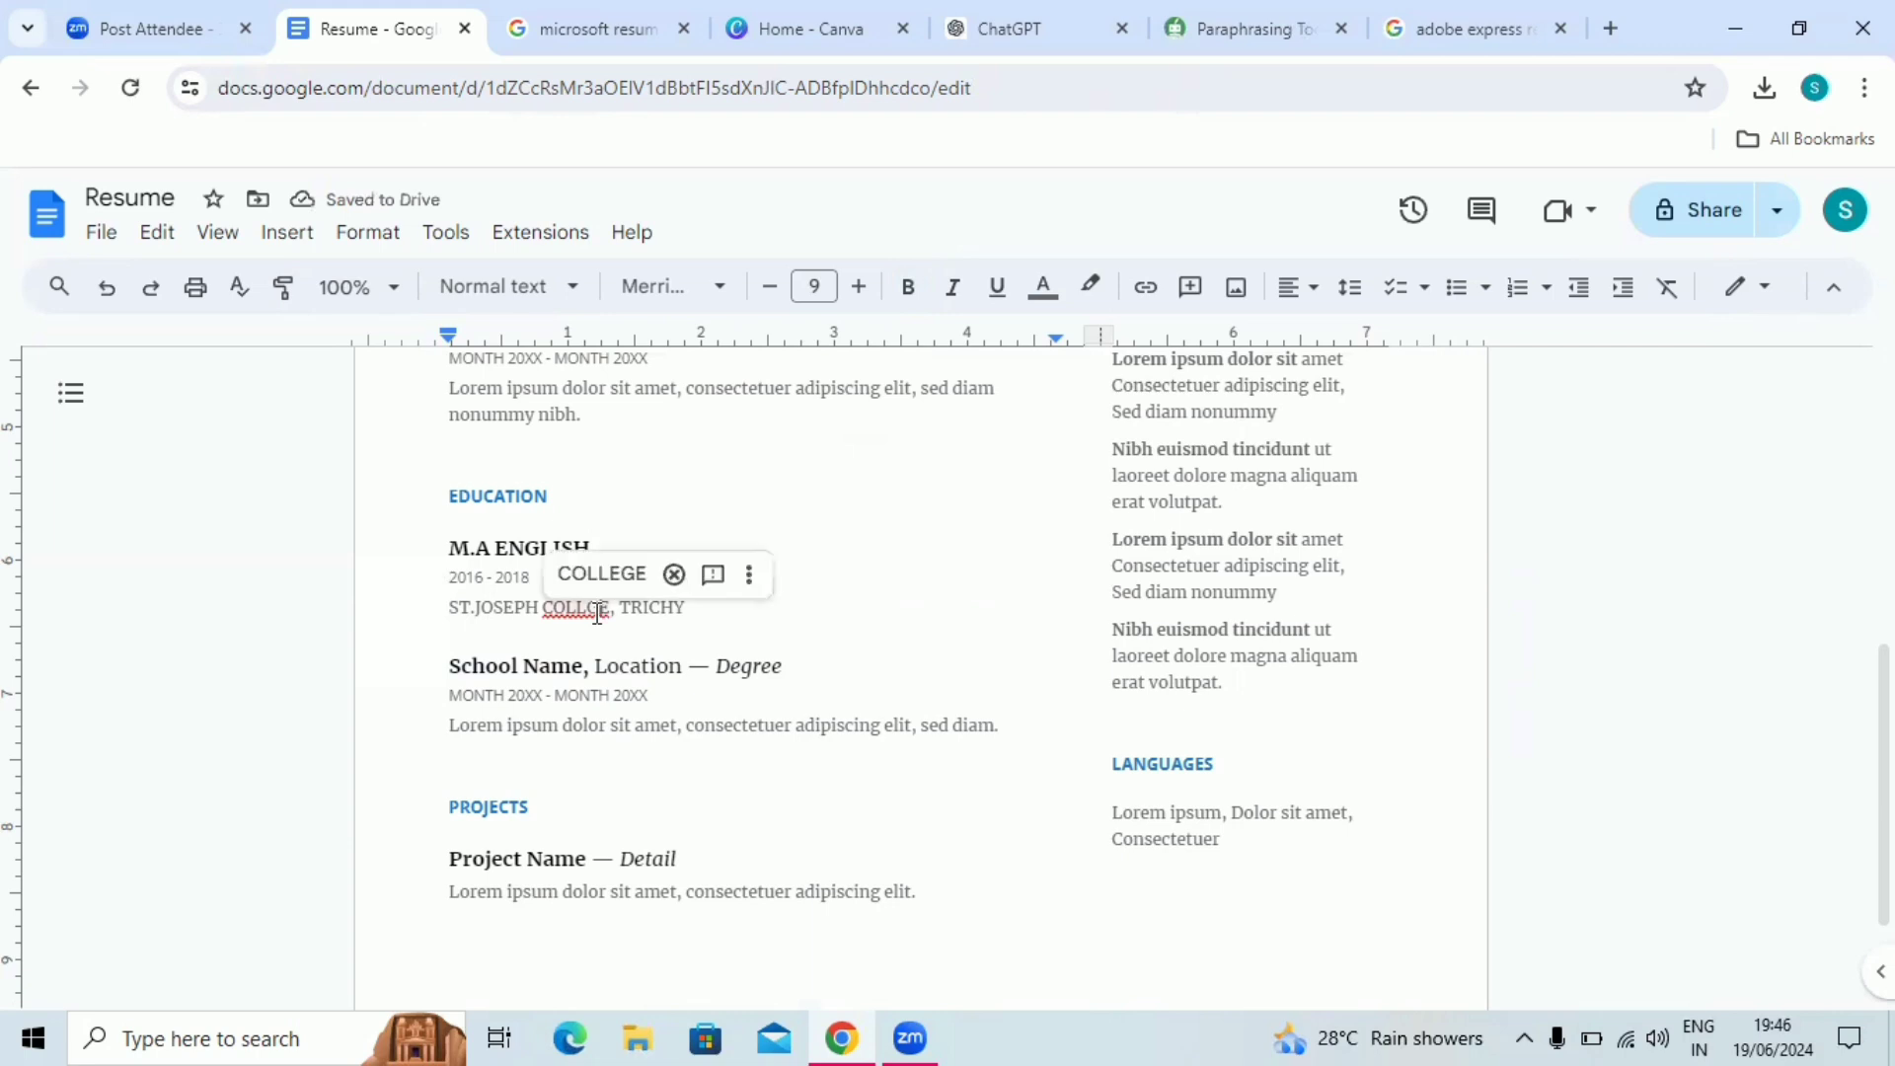
right_click(596, 610)
left_click(655, 686)
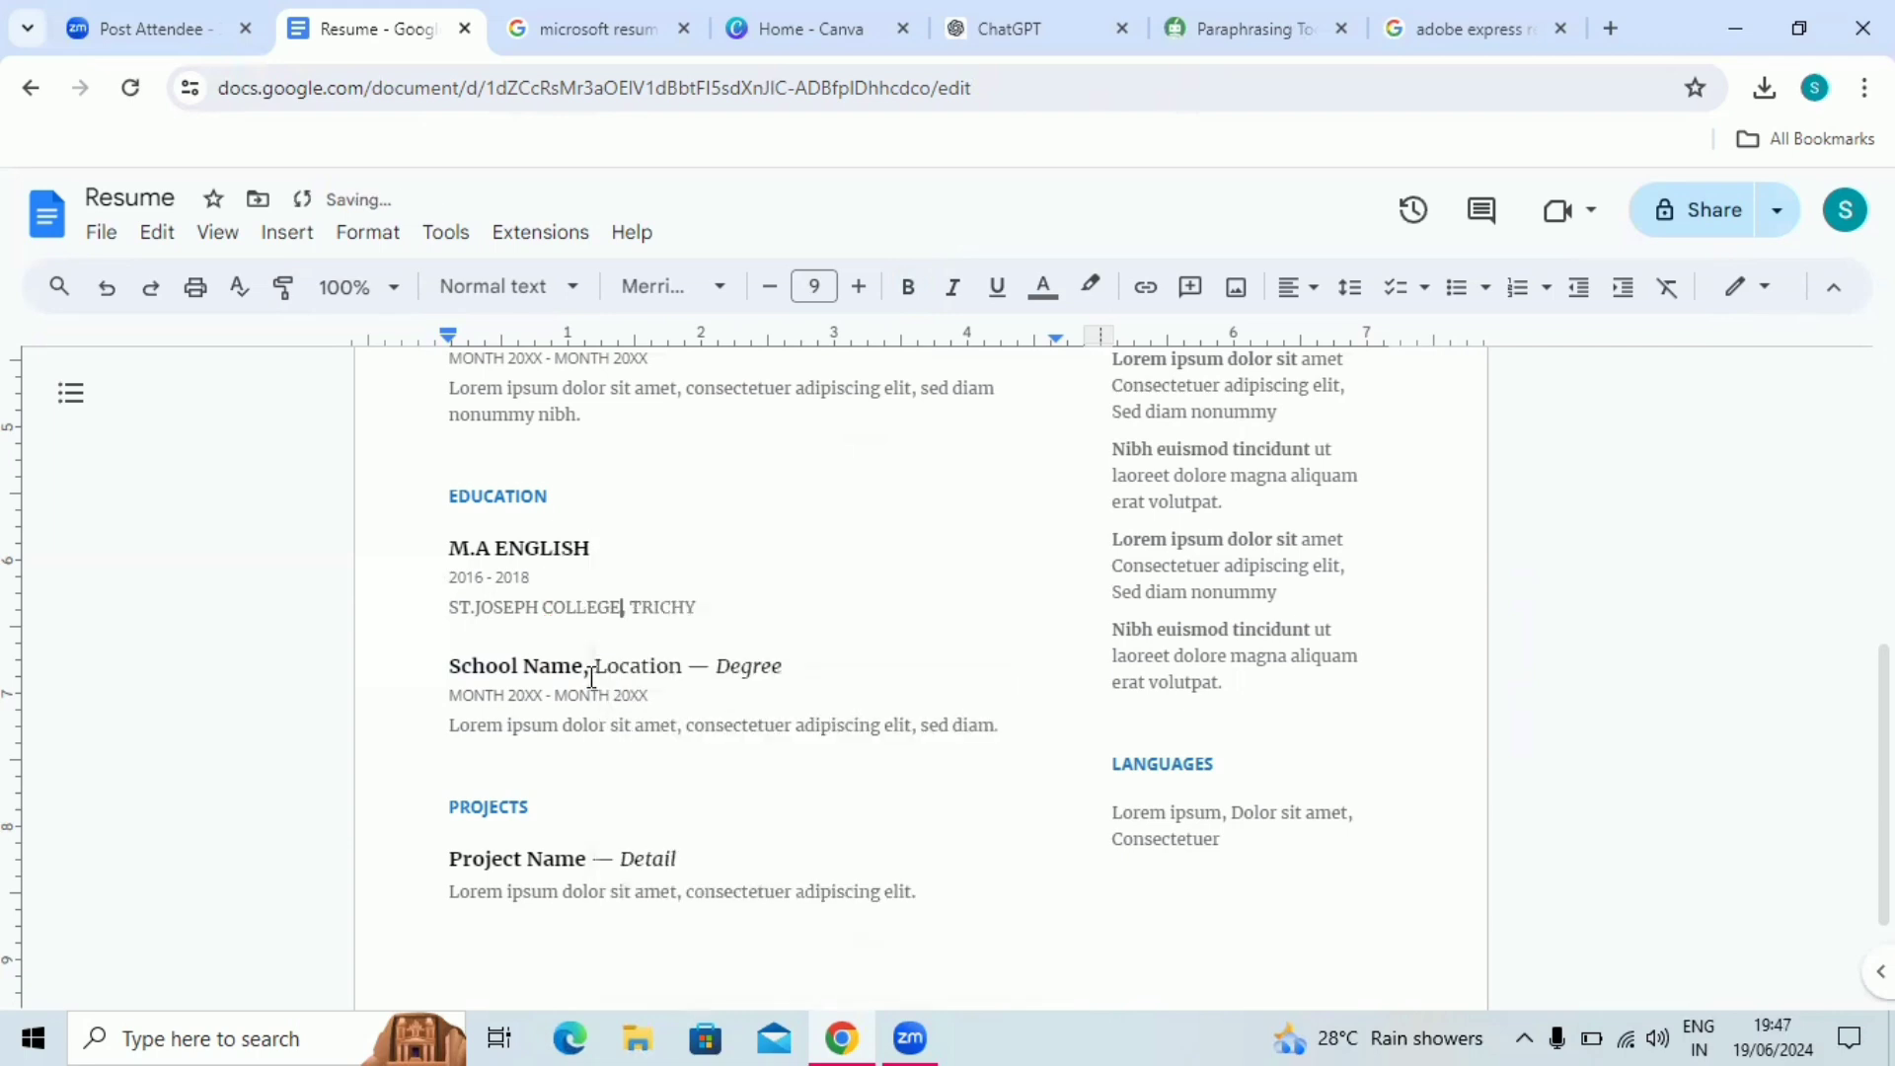
left_click(594, 668)
left_click(583, 609)
key("ctrl+z")
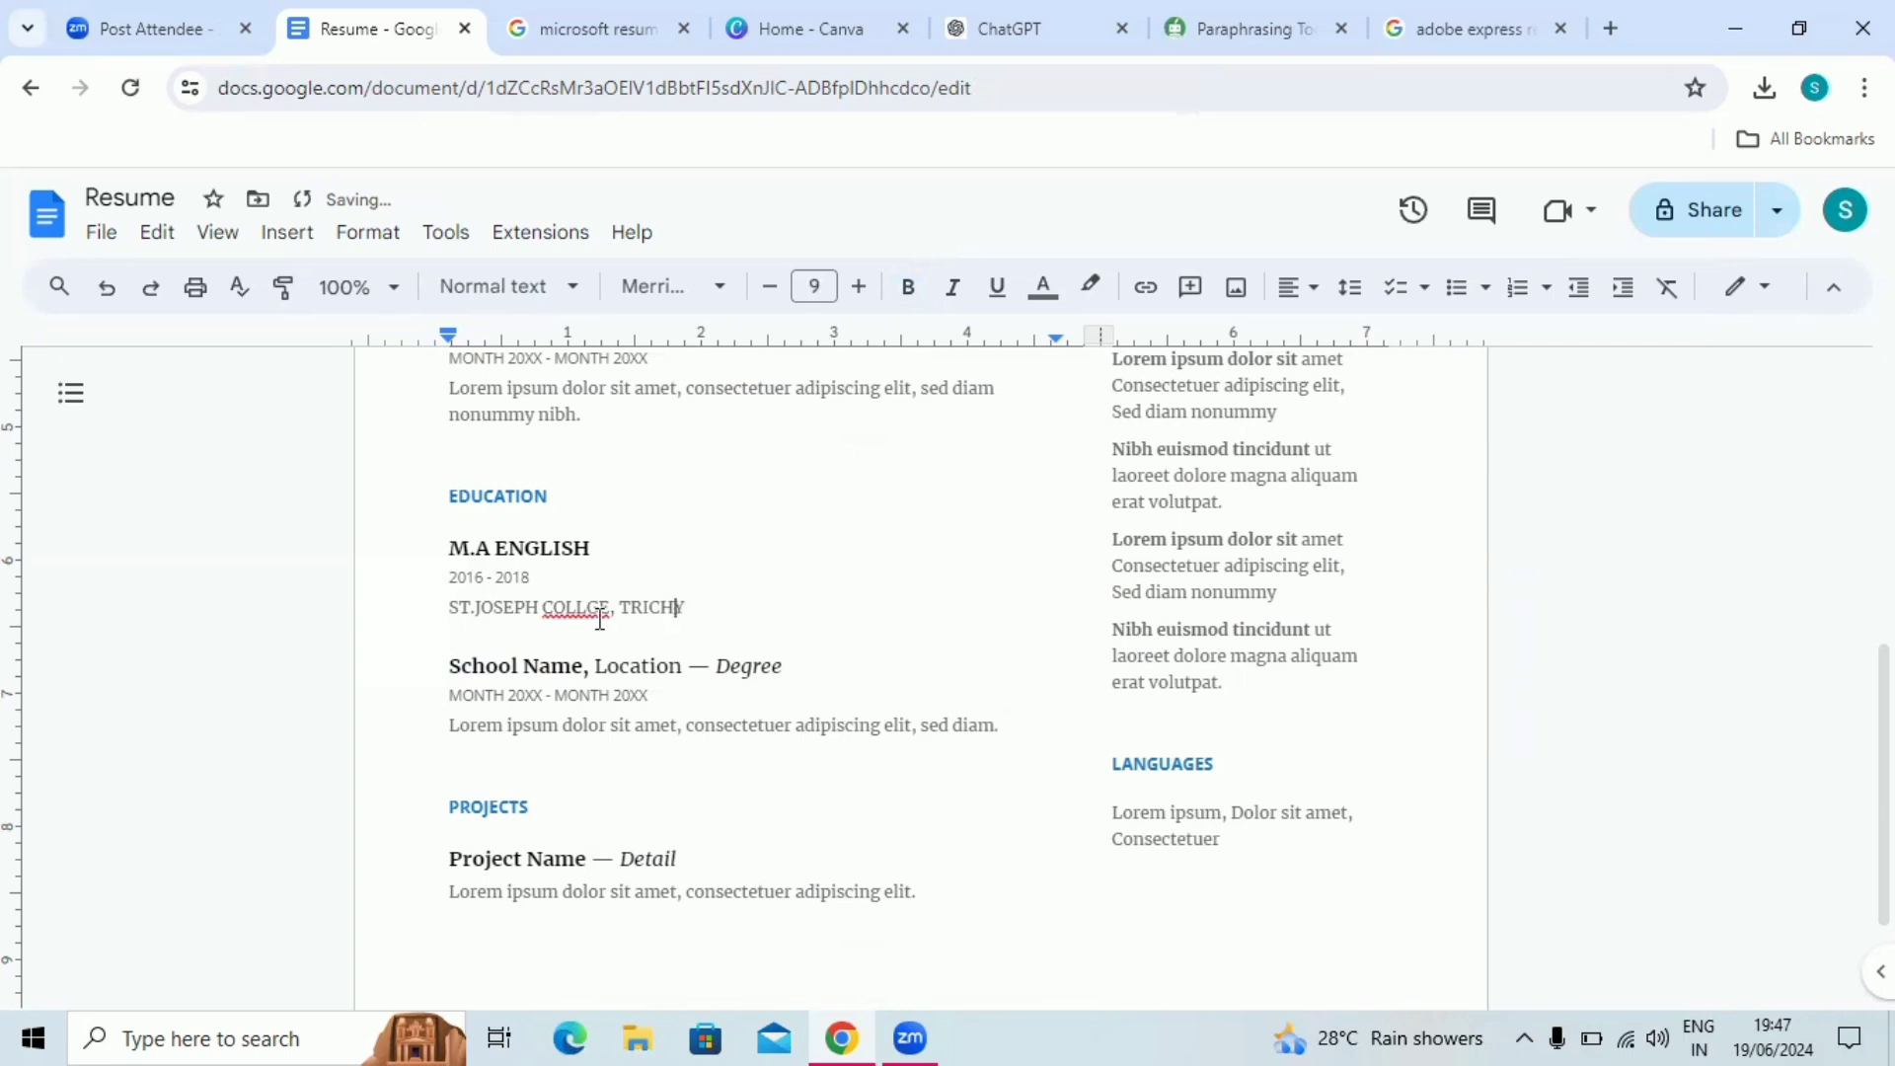
- Correct the misspelled word in the ST.JOSEPH line to the suggested spelling "COLLEGE"
left_click(586, 608)
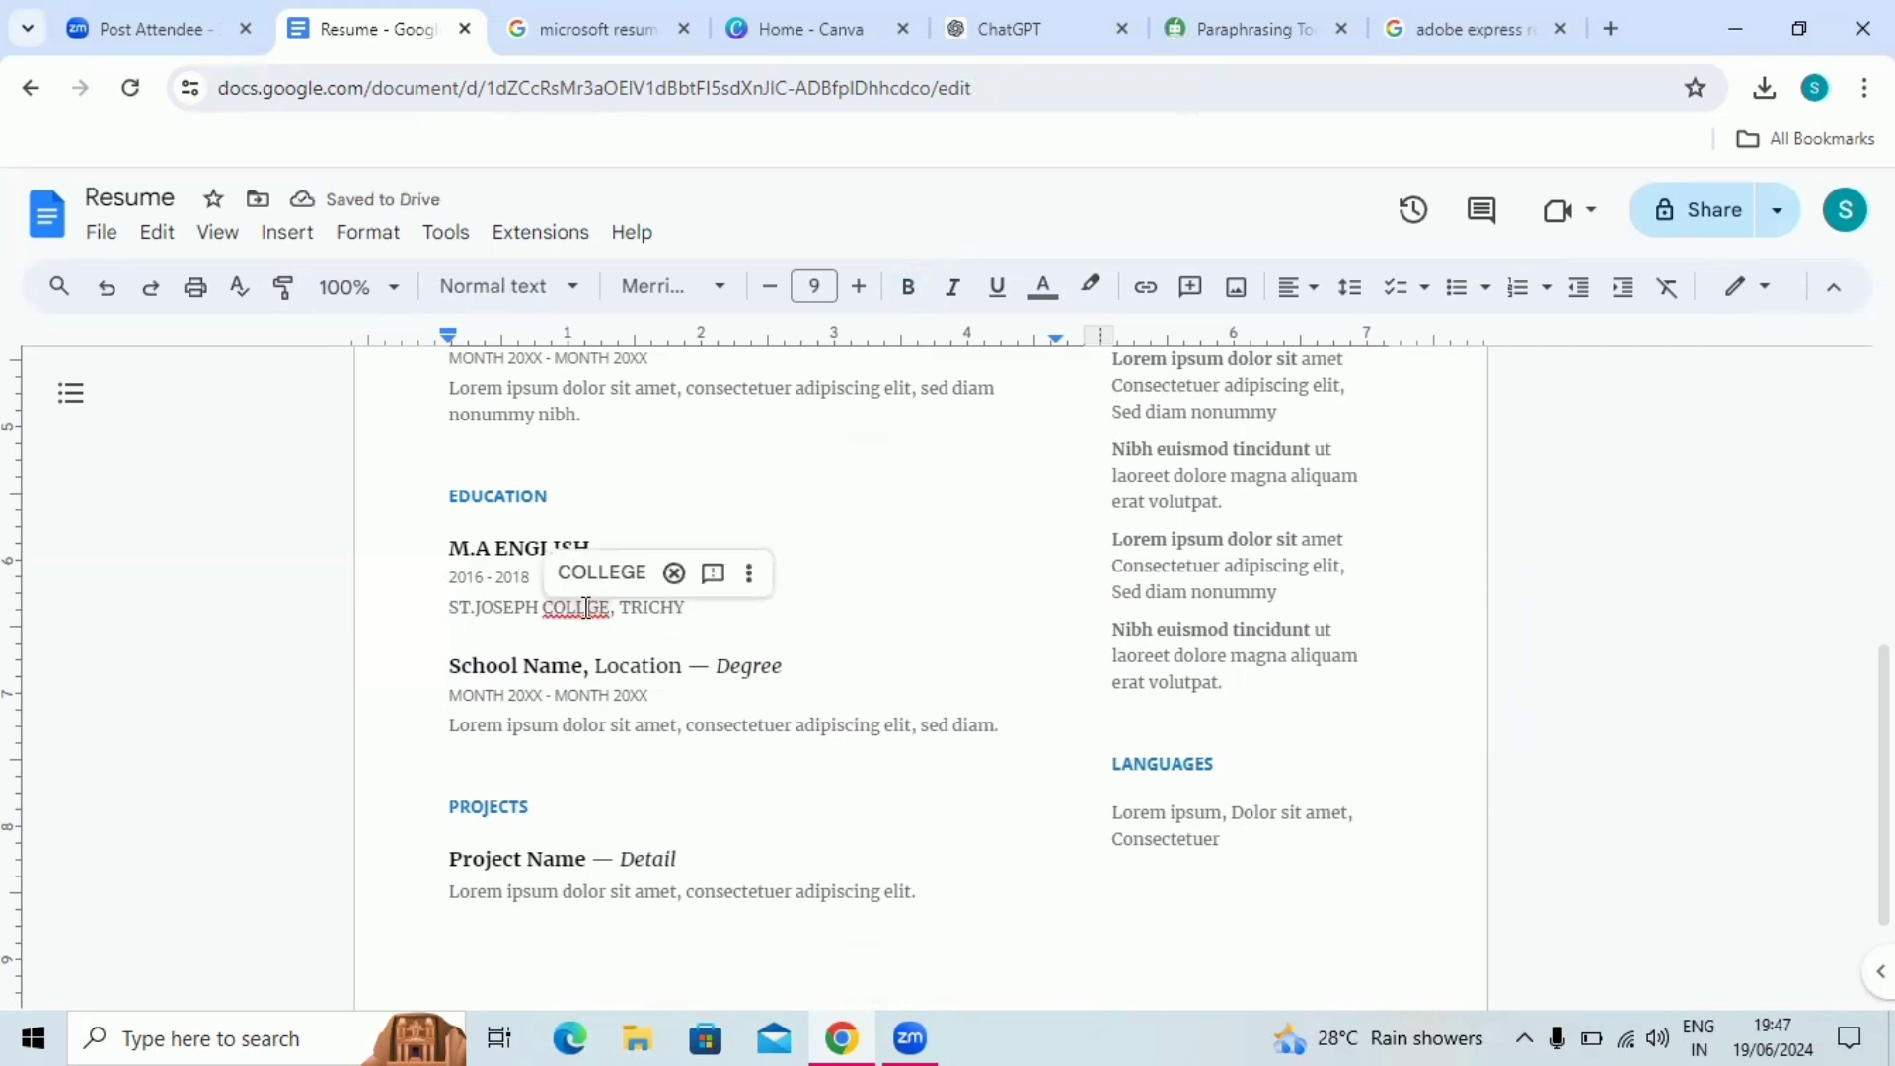
right_click(586, 608)
left_click(705, 691)
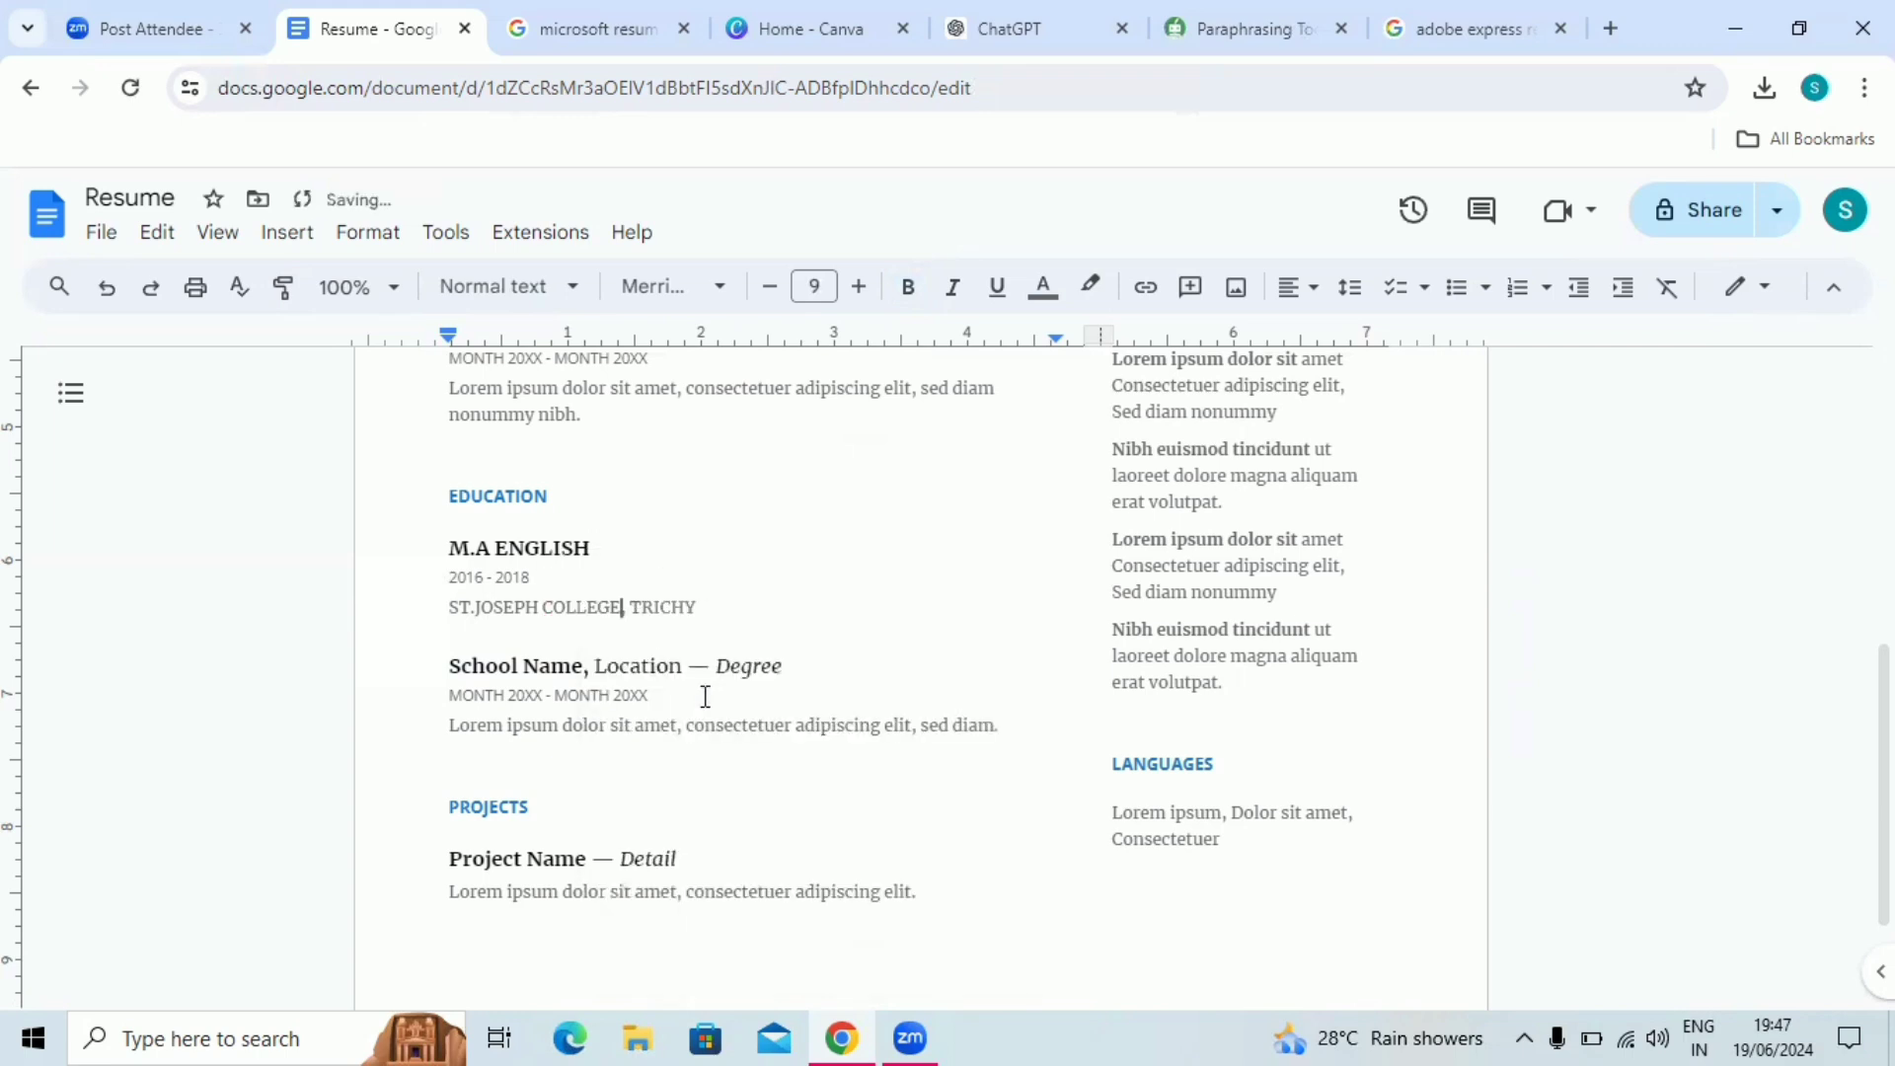
left_click(614, 666)
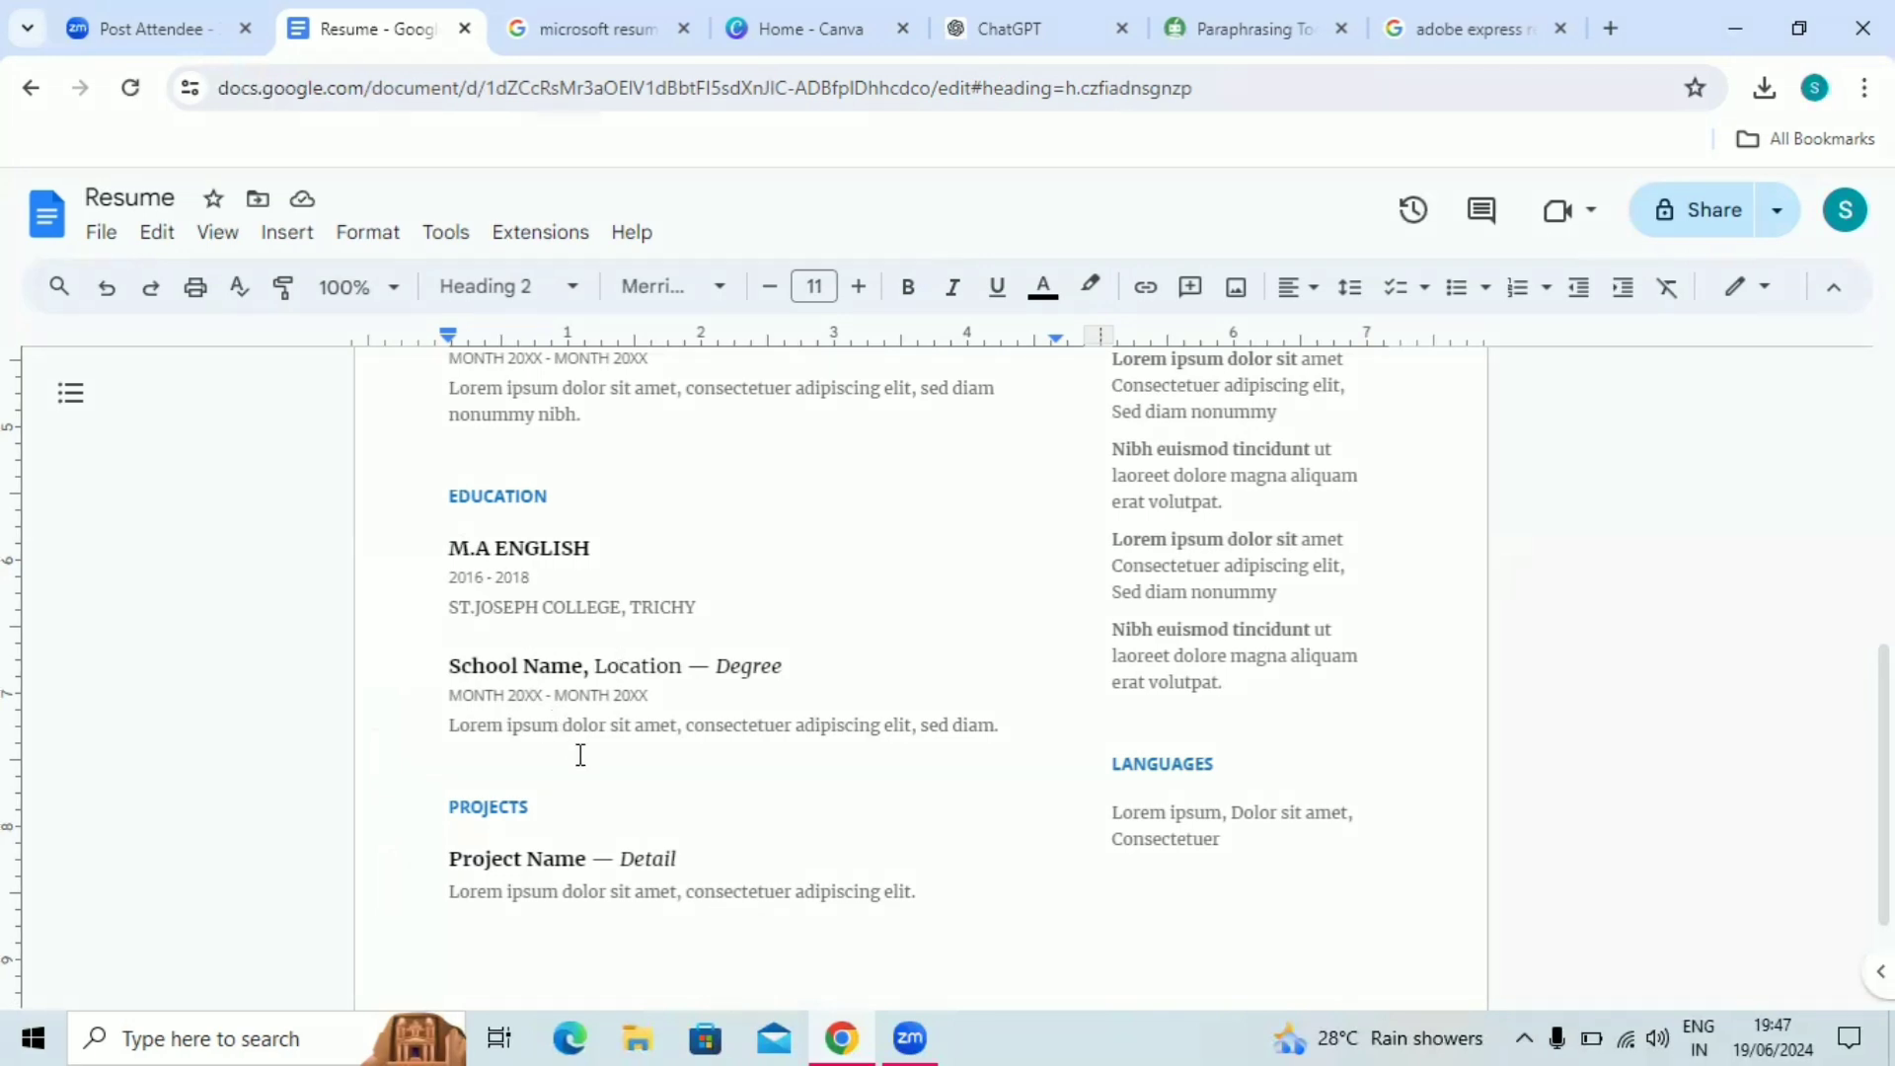
left_click(554, 863)
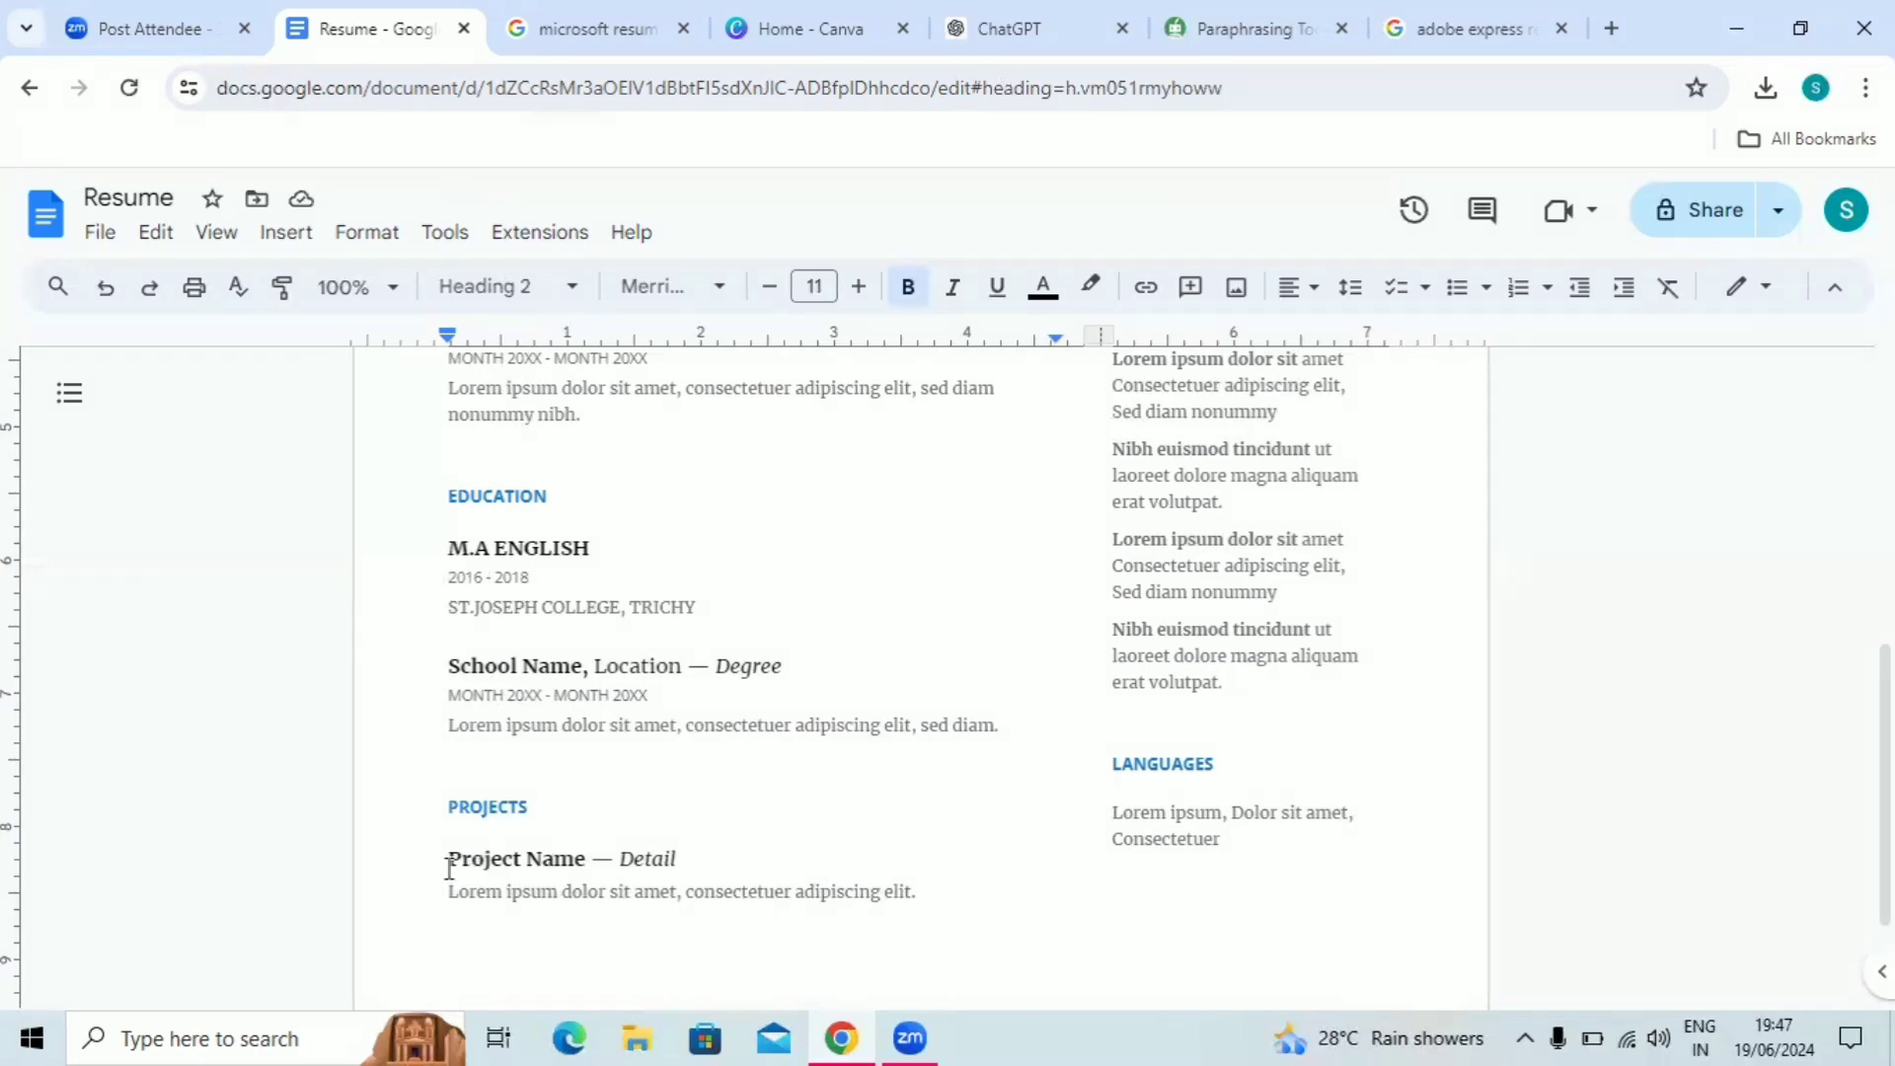
left_click_drag(449, 868, 585, 861)
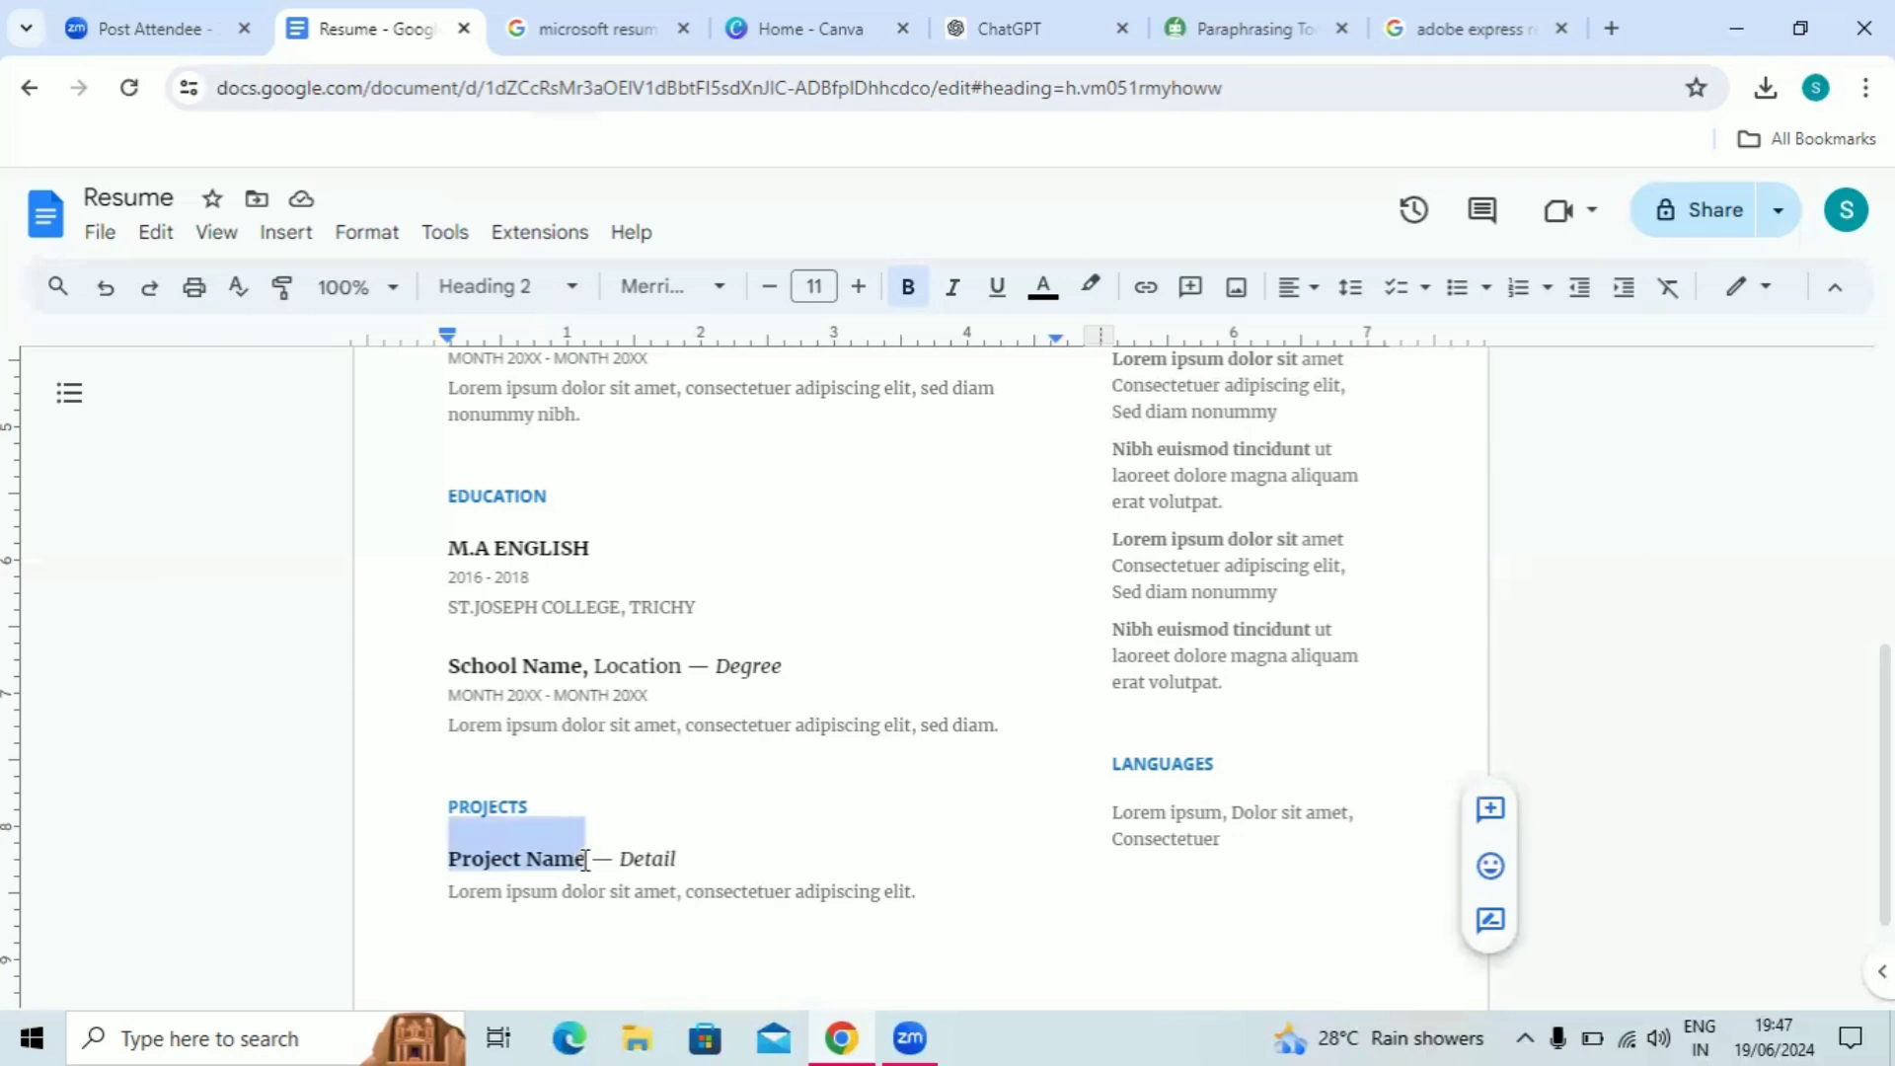
left_click(587, 893)
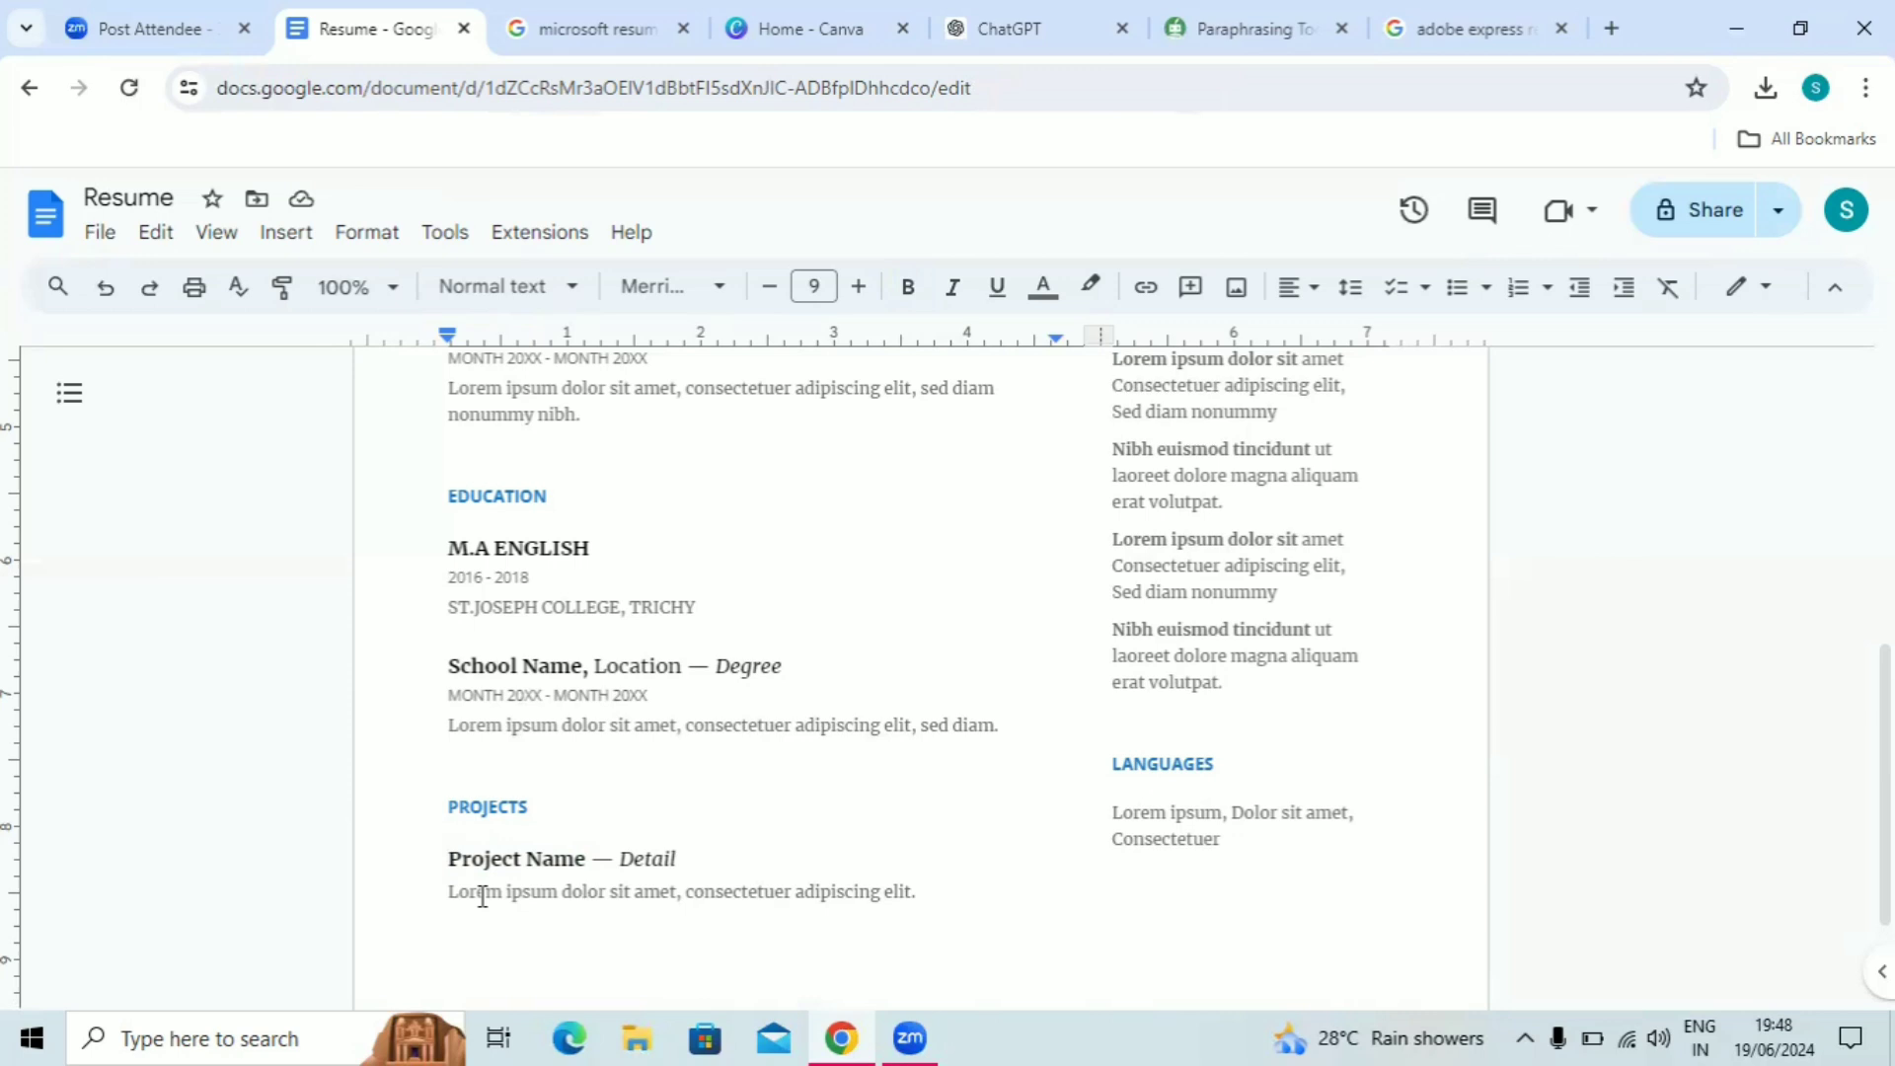
- Add "(INTERNSHIP)" to the Experience section heading near the start of the resume
key("Up")
key("Up")
key("Up")
key("Up")
key("Up")
key("Up")
key("Up")
key("Up")
key("Up")
key("Up")
key("Up")
key("Up")
key("Up")
key("Up")
key("Up")
key("Up")
key("Up")
key("Up")
key("Up")
key("Up")
key("Up")
key("Up")
key("Up")
key("Up")
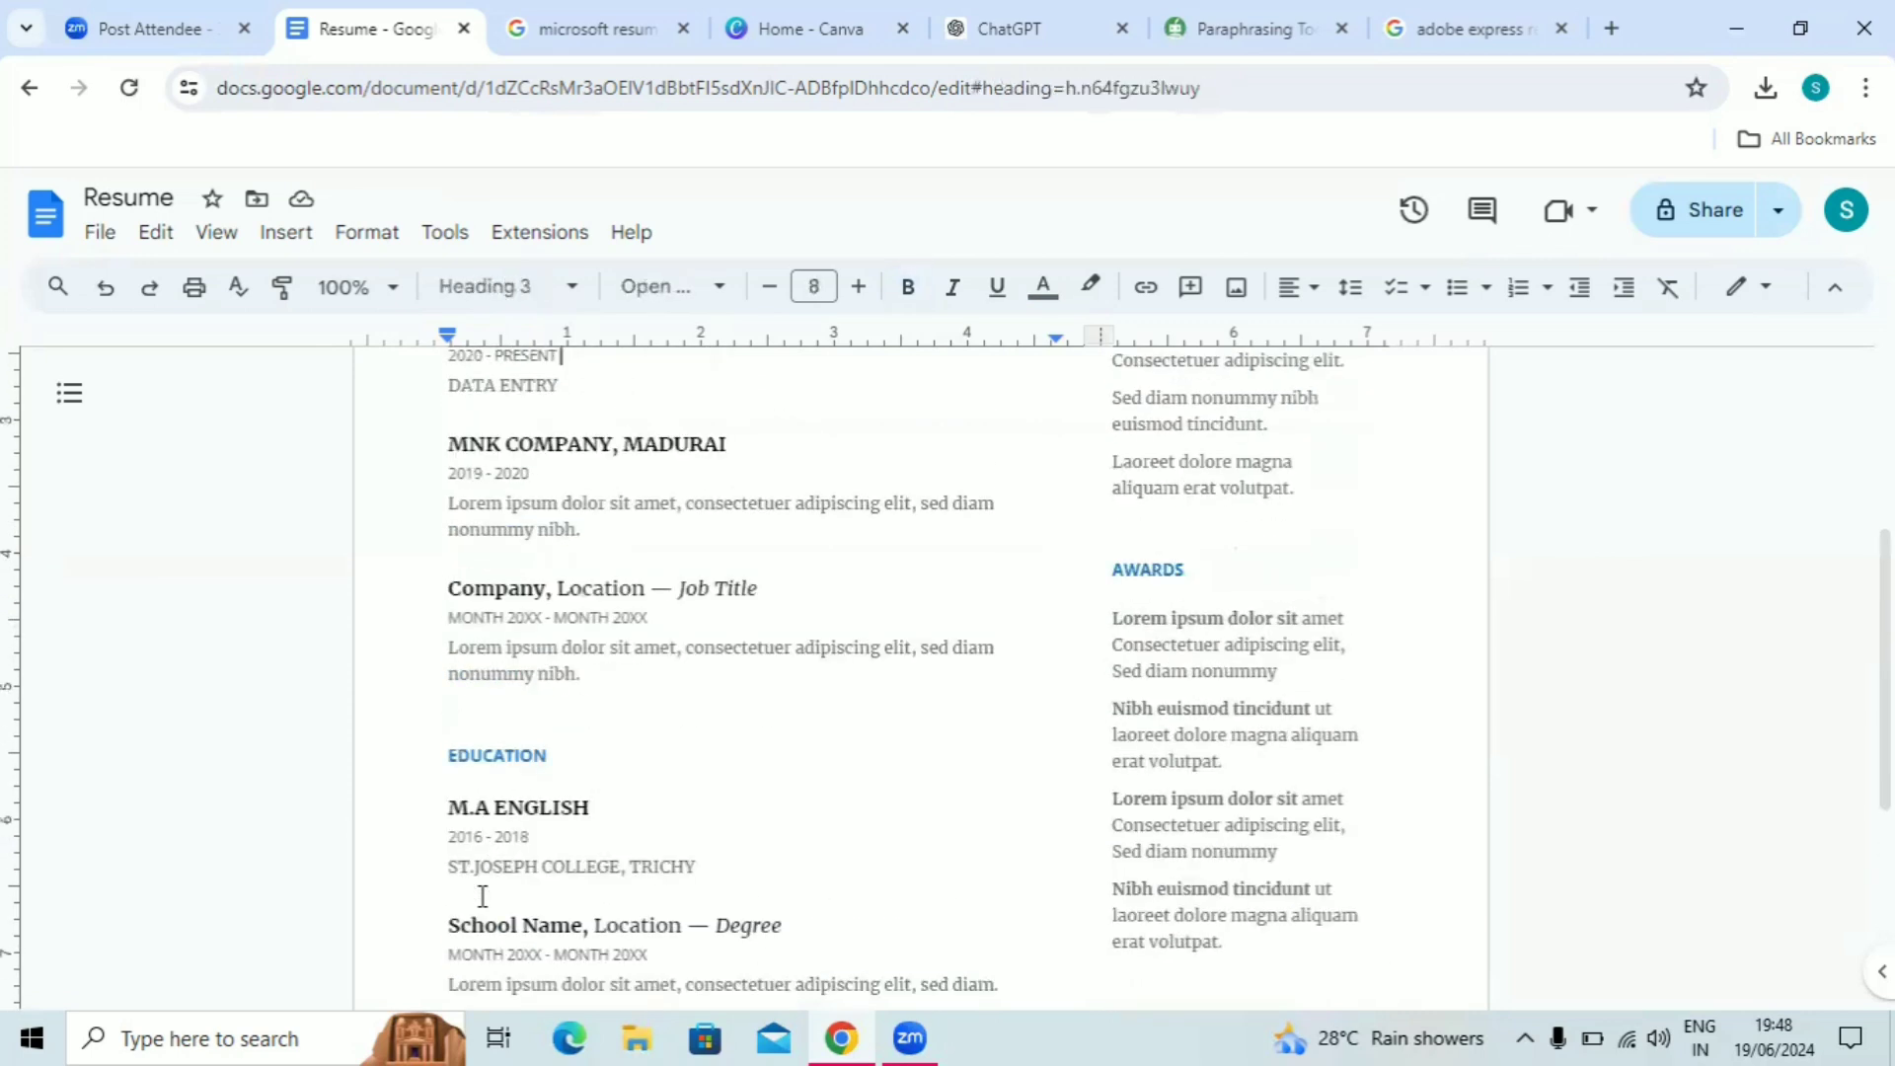
key("Up")
key("Up")
key("Up")
key("Up")
key("Up")
key("Up")
key("Up")
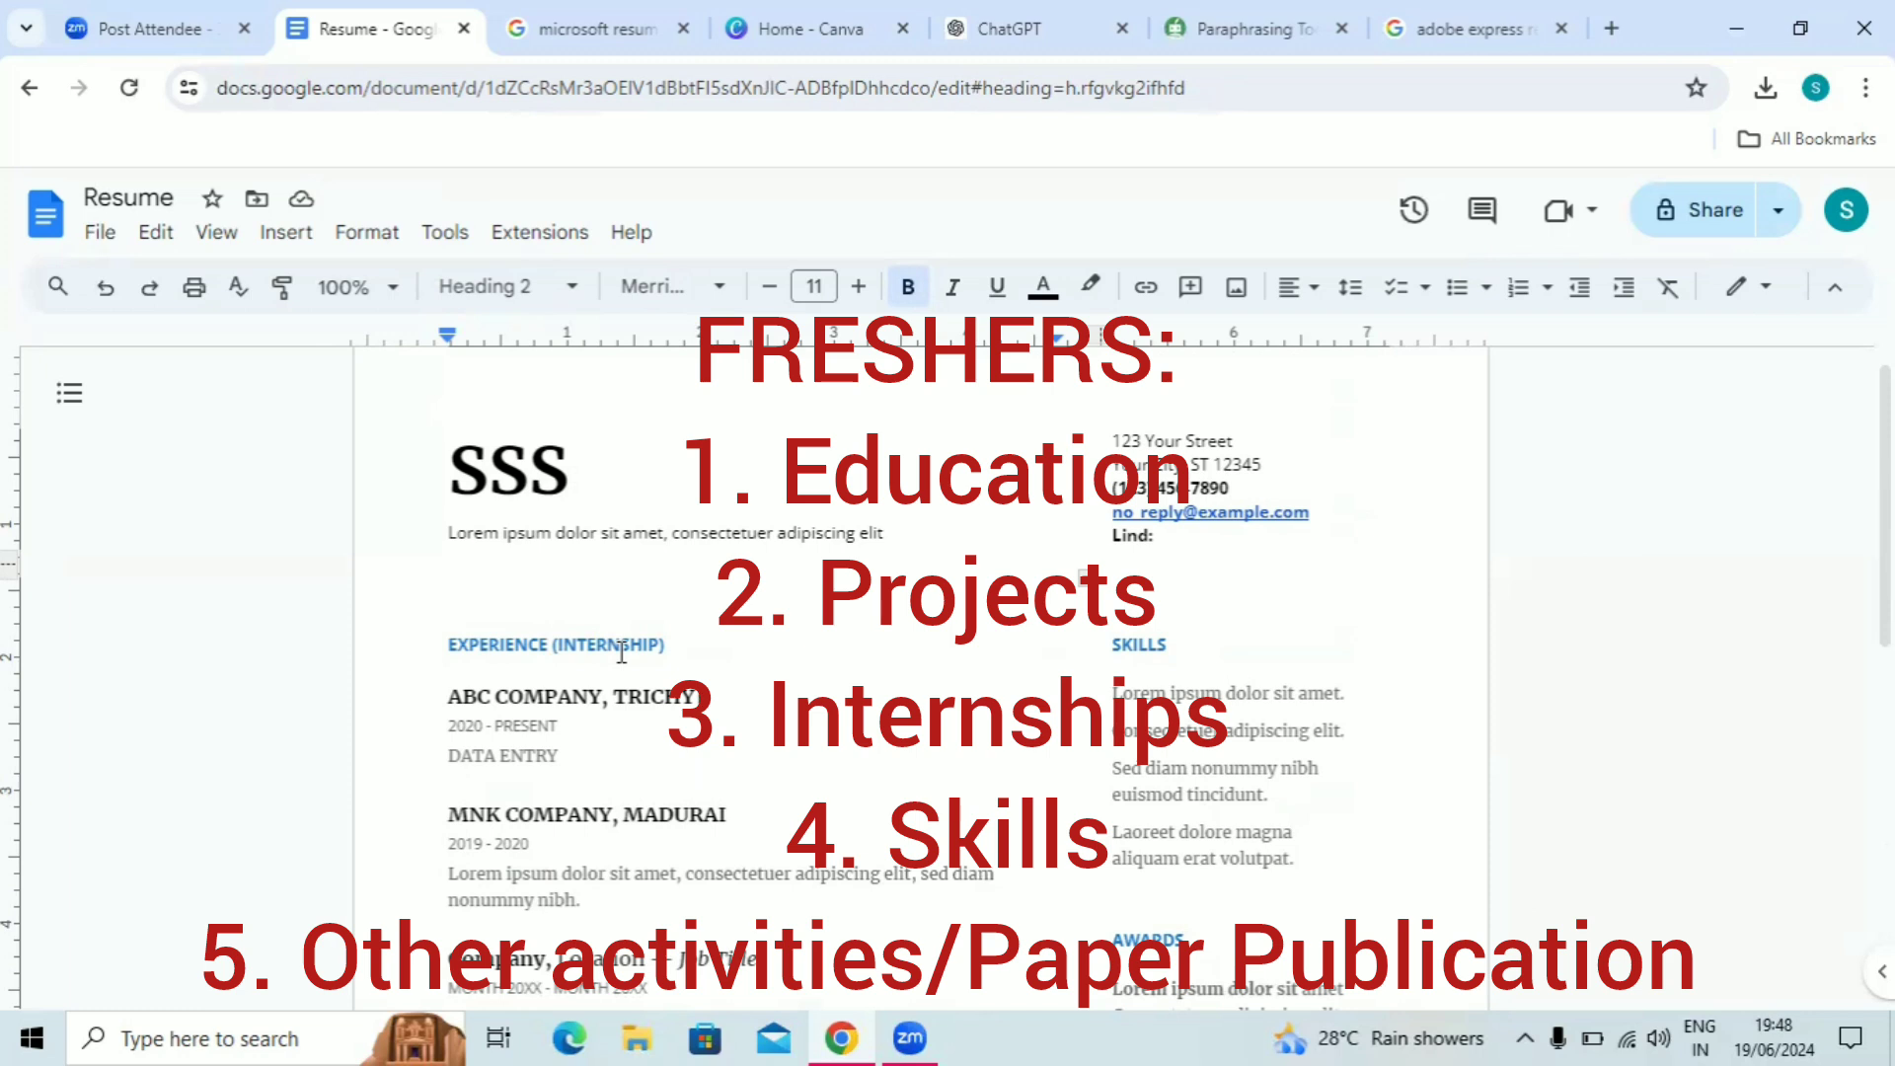
- Replace the Awards section heading with "OTHER ACTIVITIES / BOOK PUBLICATION/ PAP"
left_click(1185, 642)
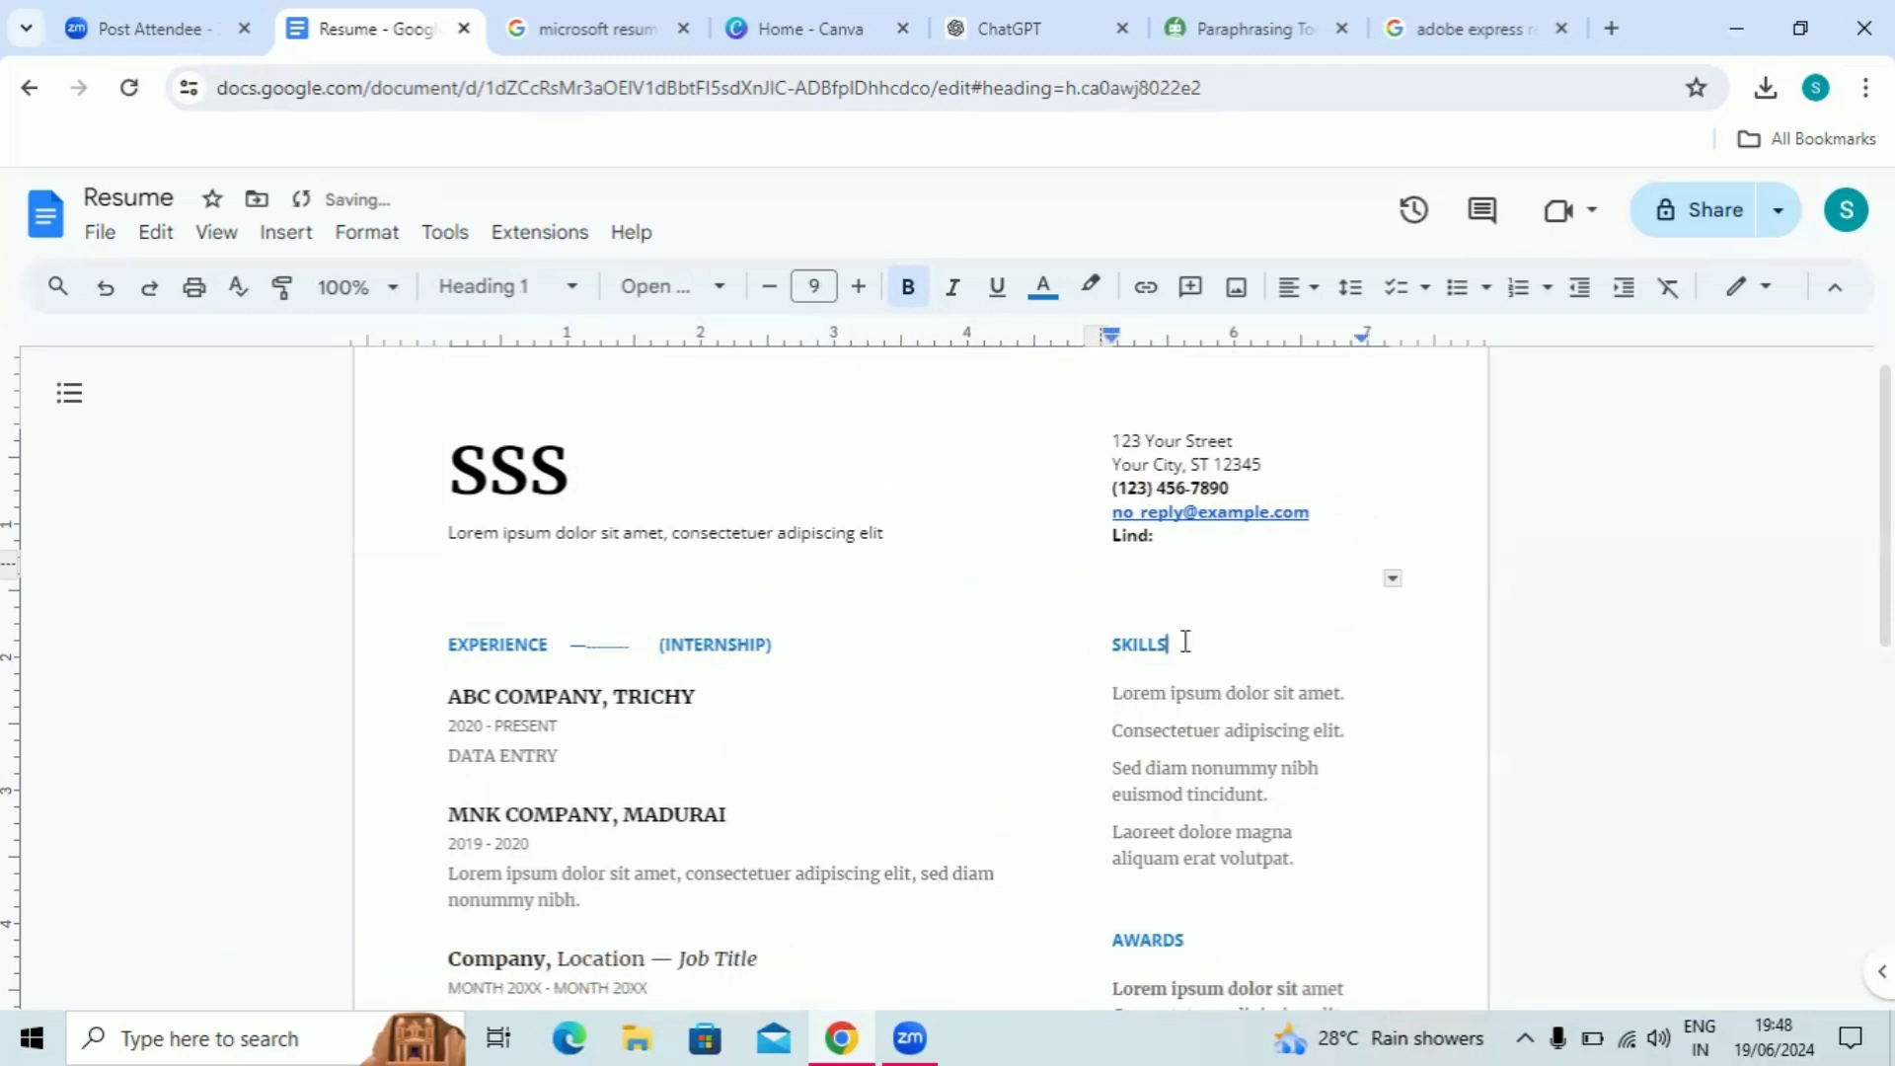
key("Down")
key("Down")
key("Down")
key("Down")
key("Down")
key("Down")
key("Down")
key("Down")
key("Down")
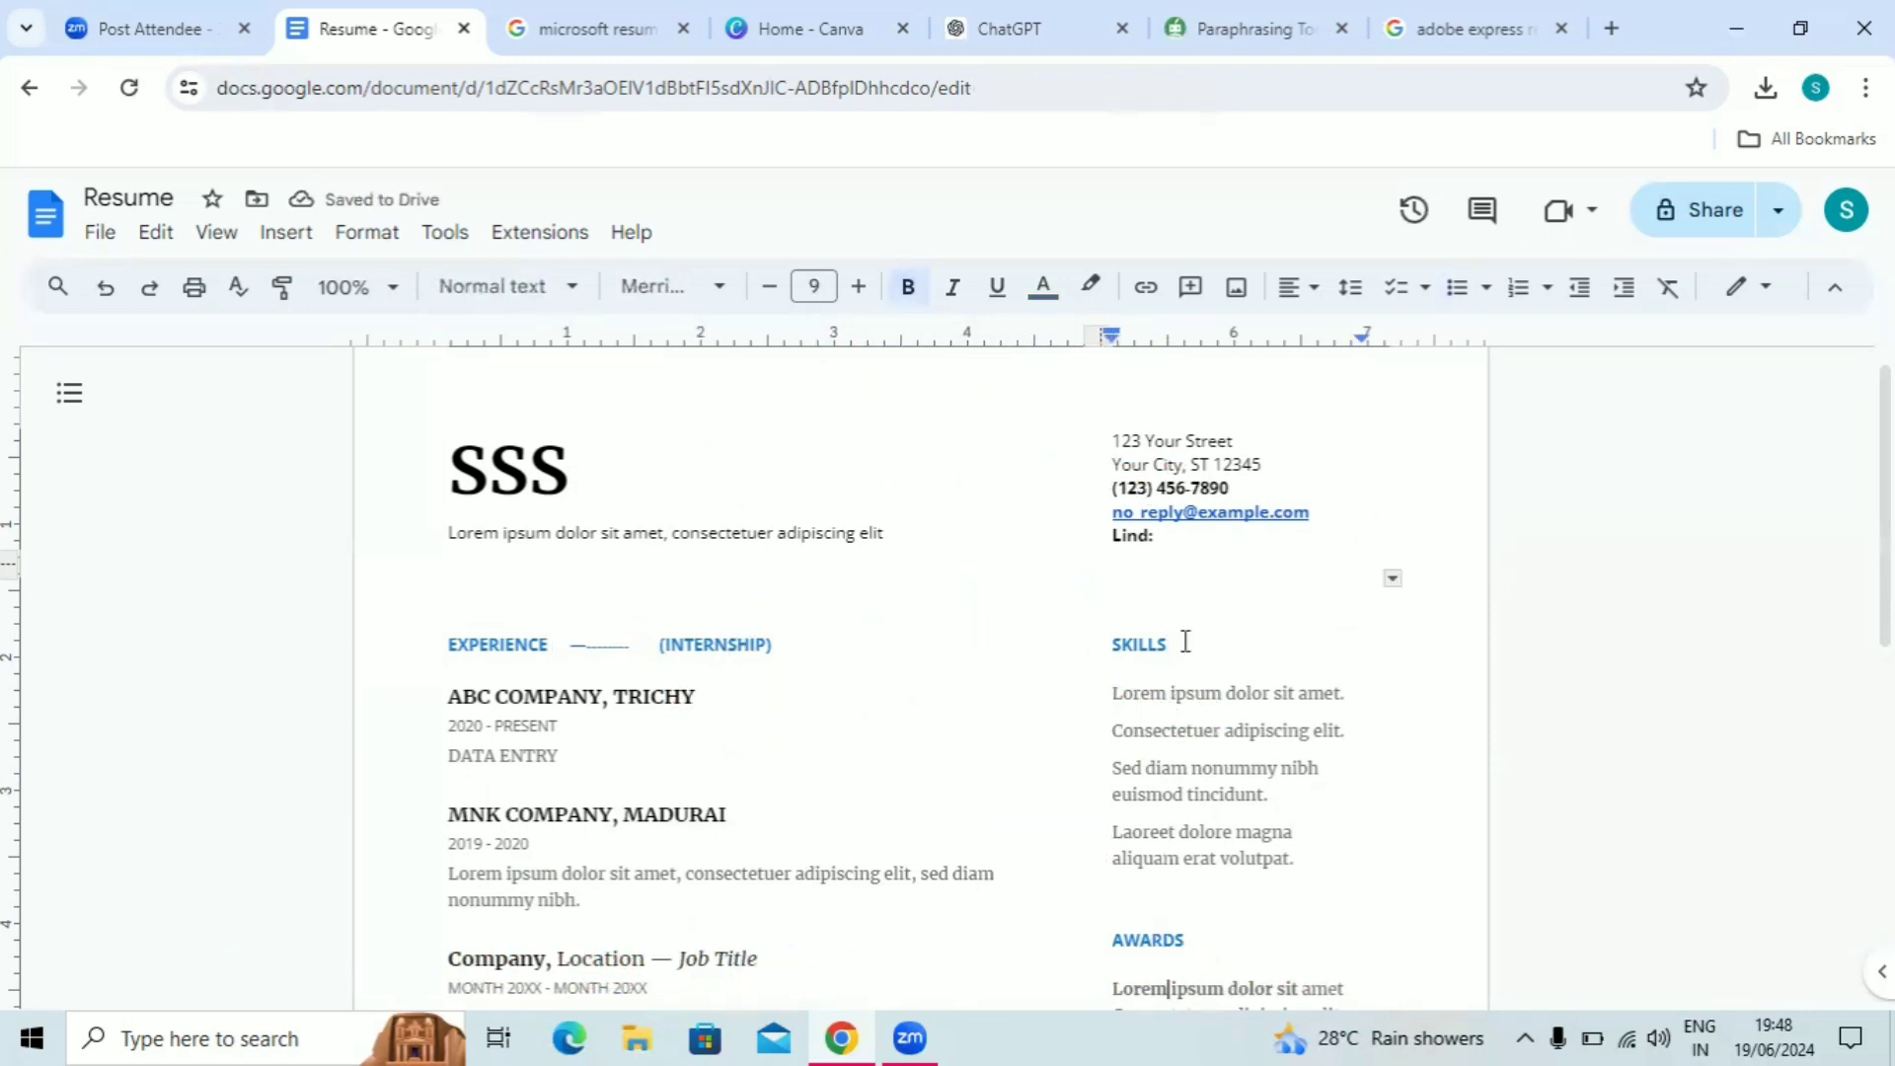
key("Down")
key("Down")
key("Down")
key("Down")
key("Down")
key("Down")
key("Down")
key("Down")
key("Down")
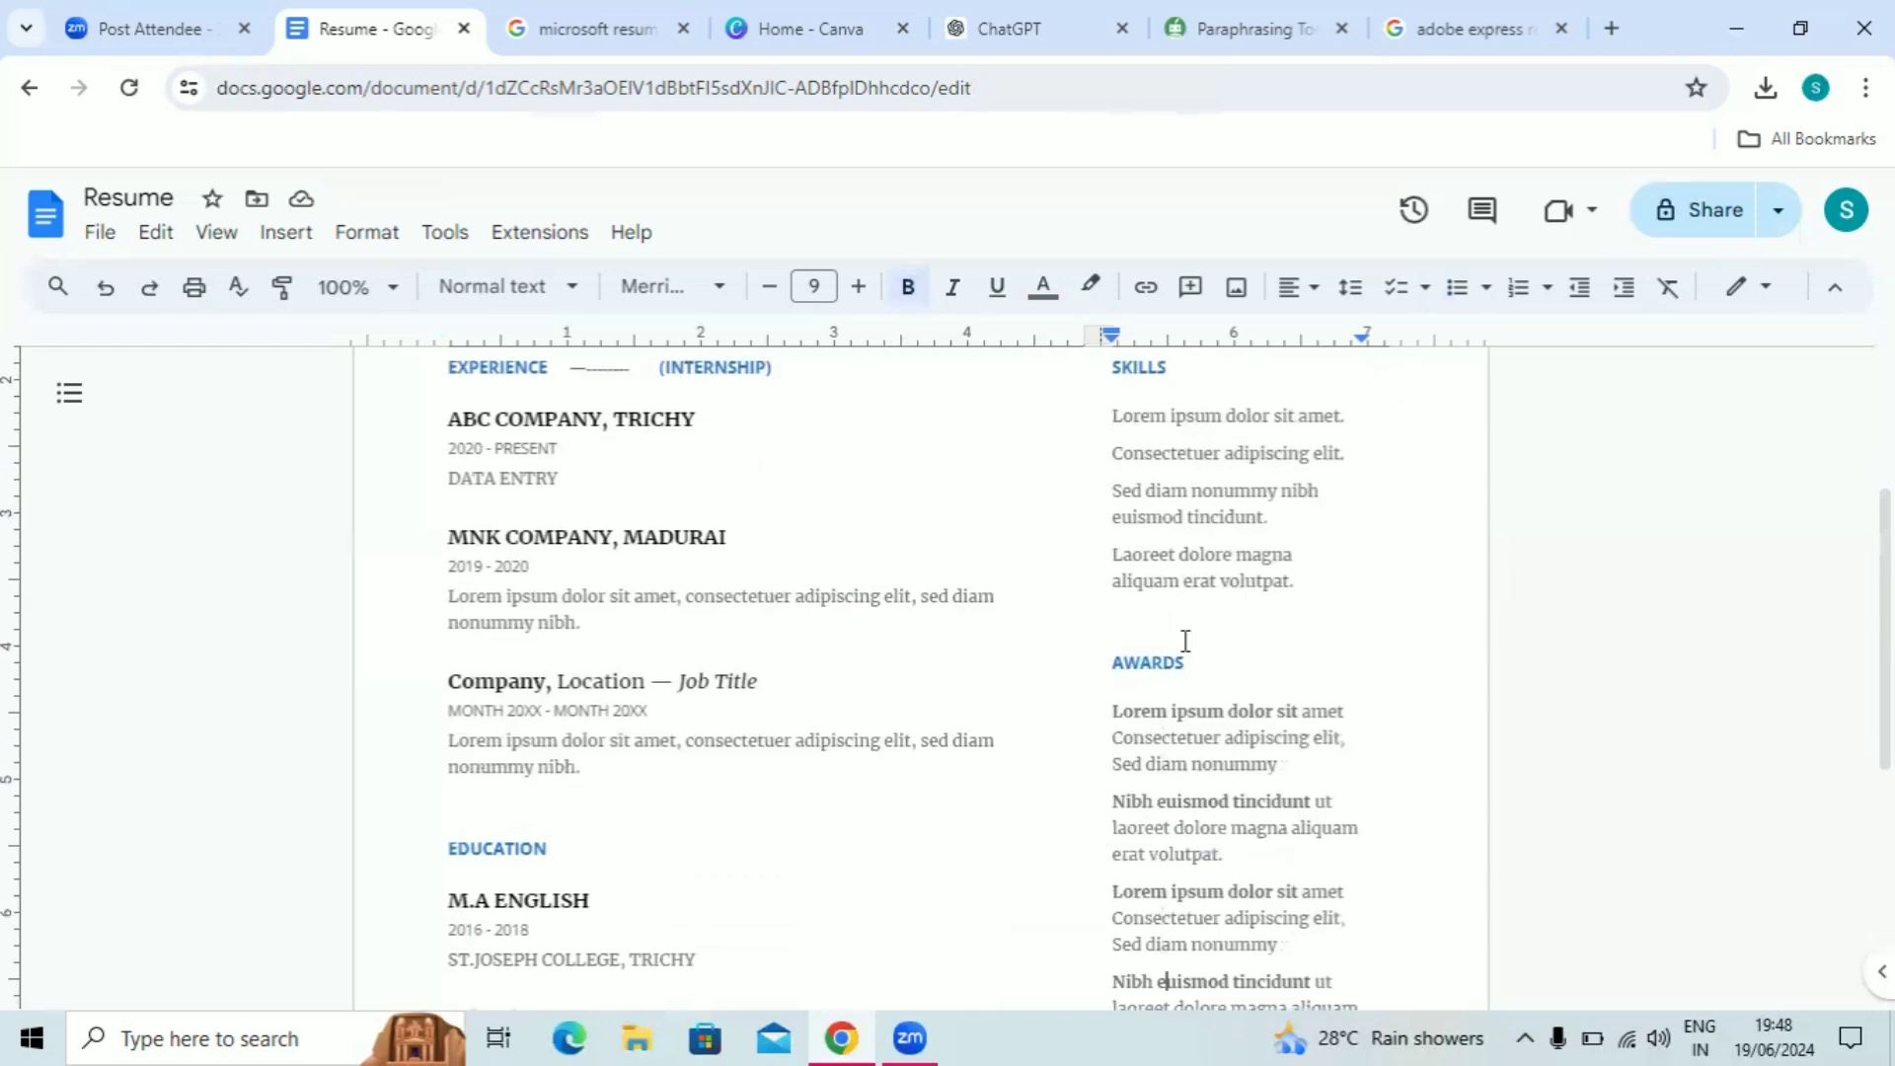
key("Down")
key("Down")
key("Down")
left_click(1195, 462)
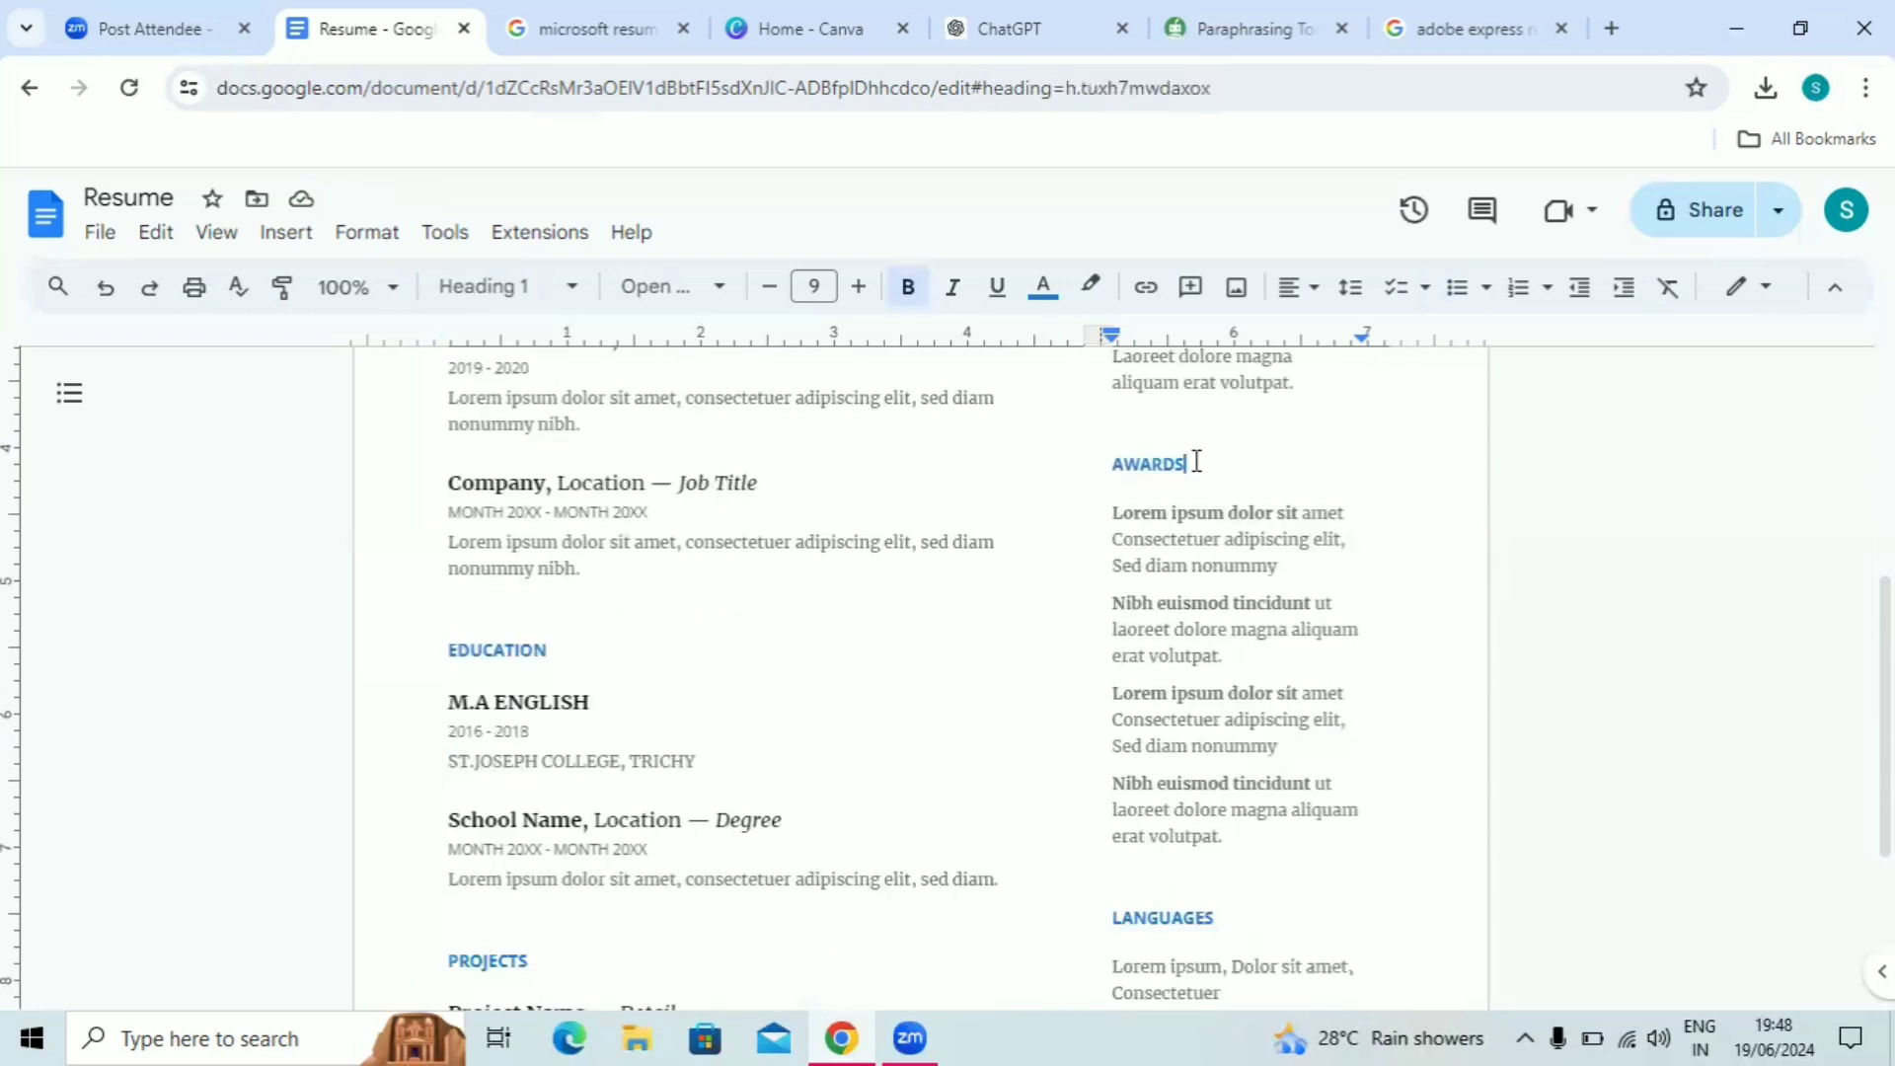
left_click_drag(1196, 461, 1115, 458)
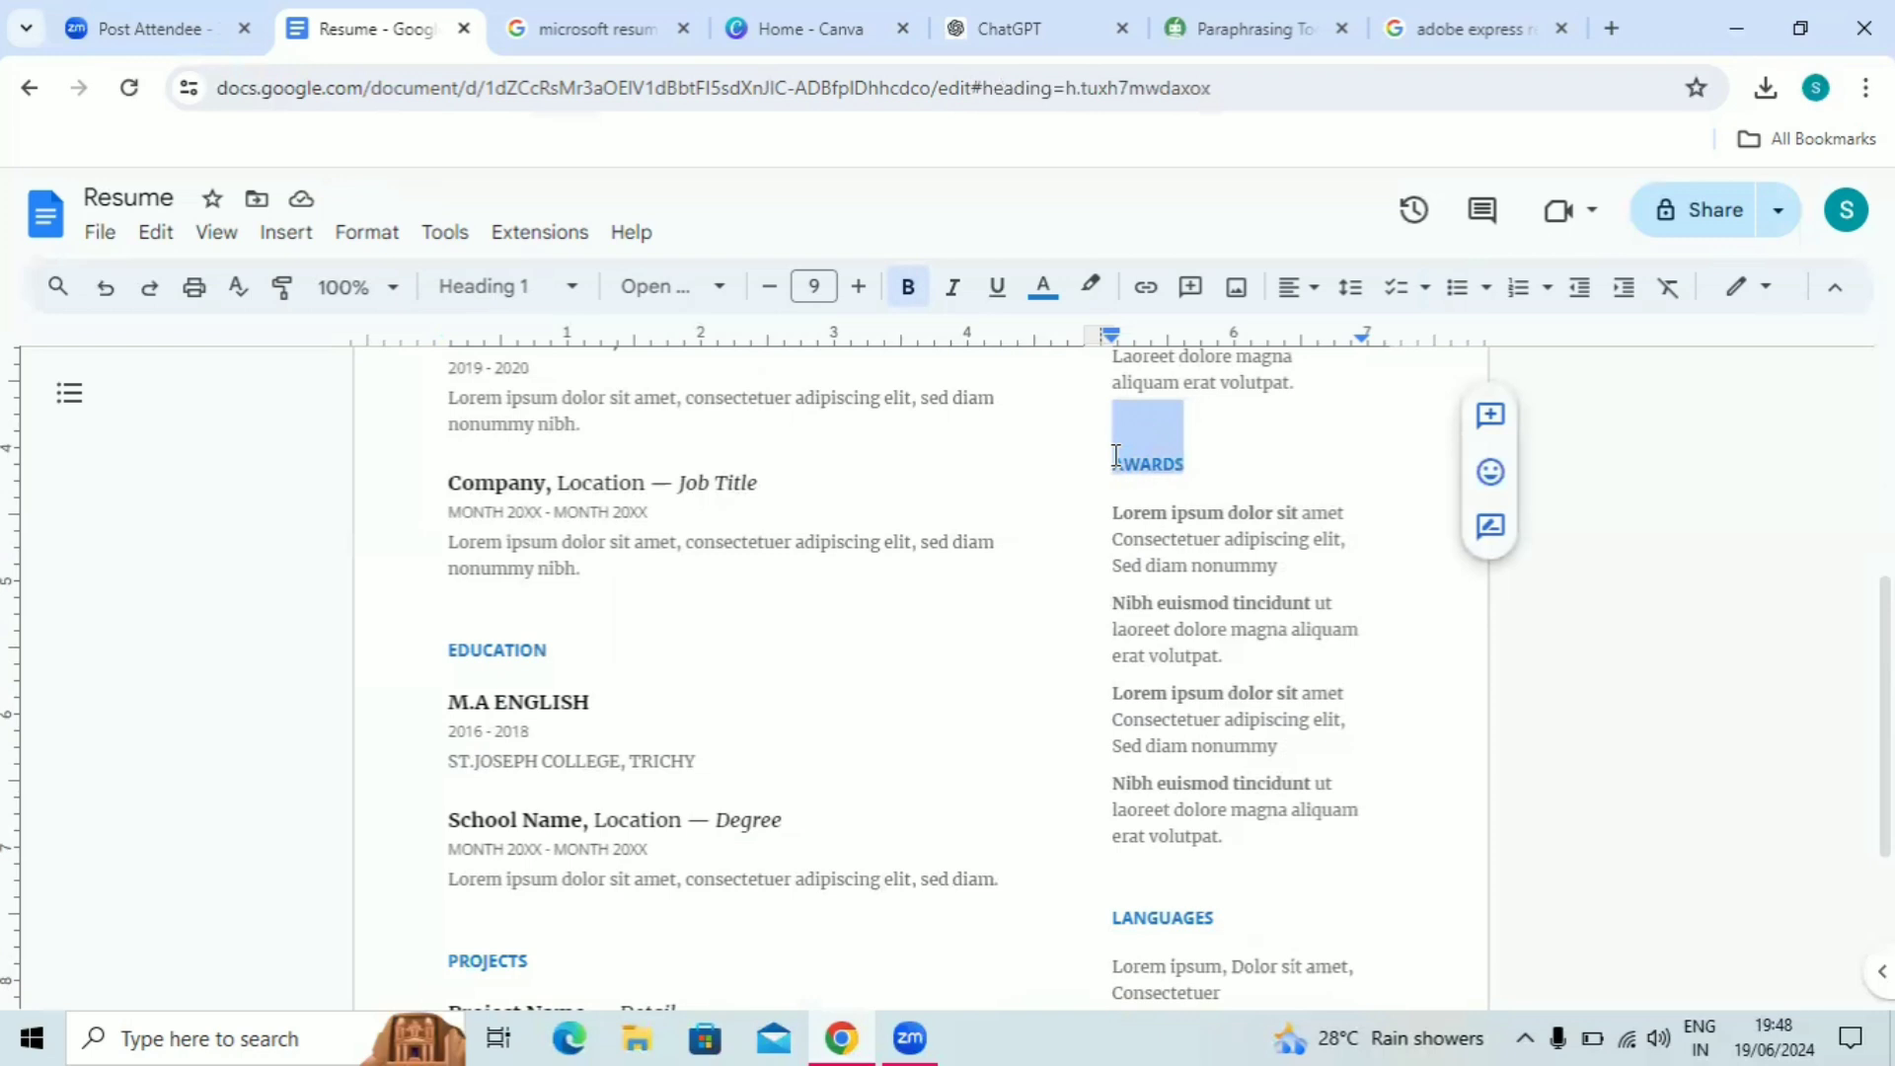
type("OTHER ACT")
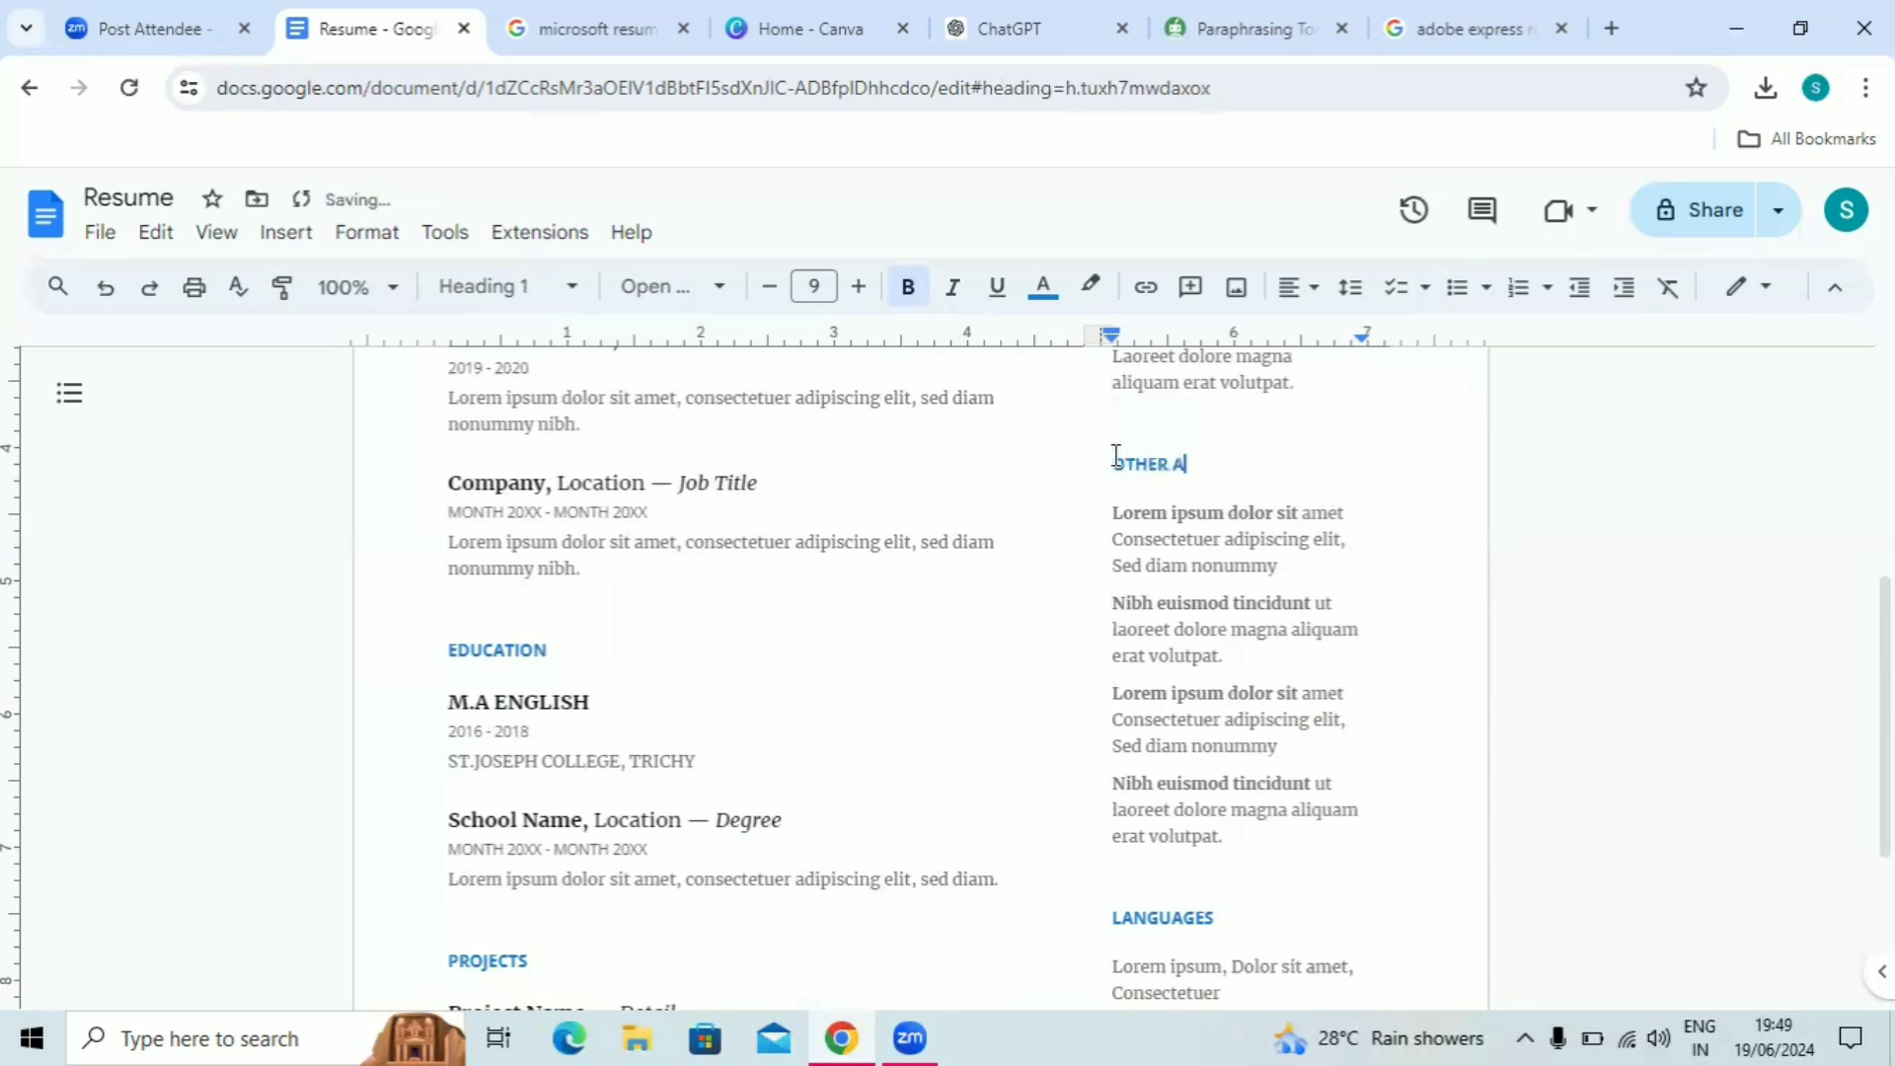
type("ITIES / BOOK P")
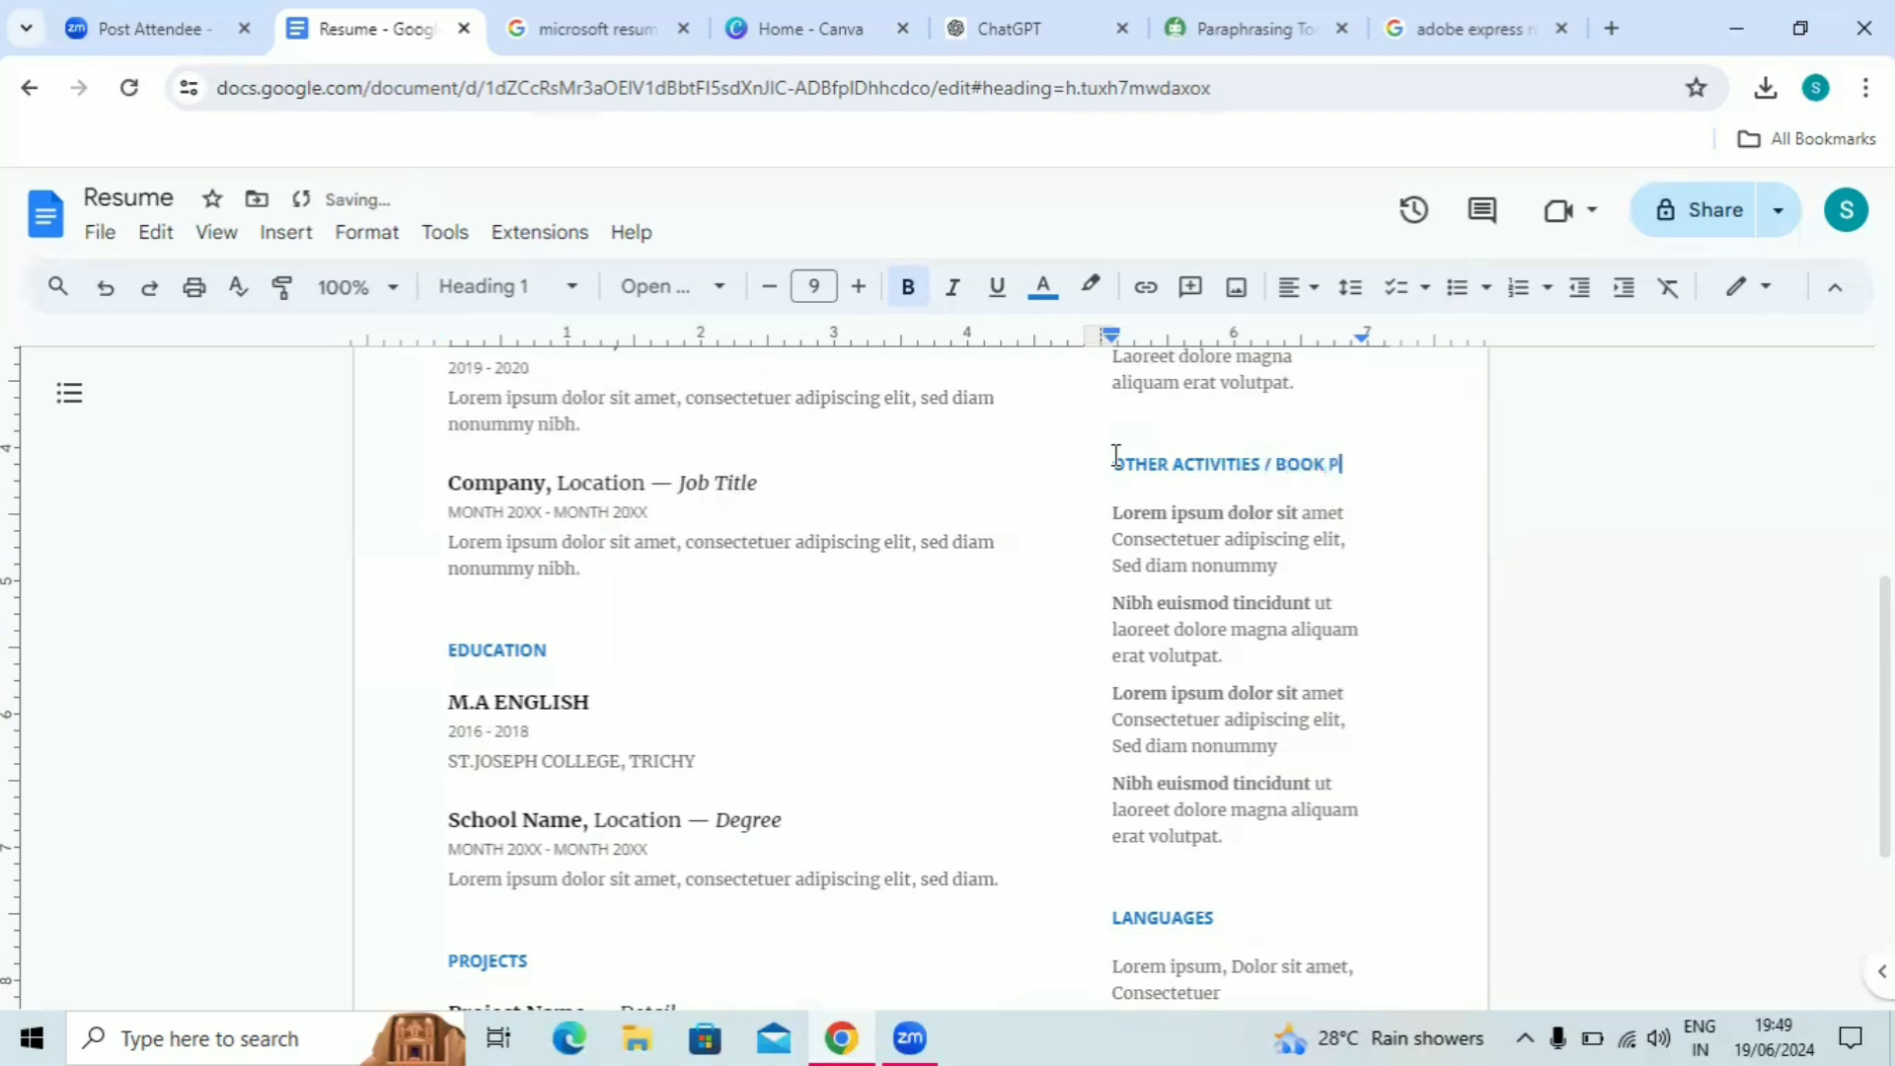
type("UBLI")
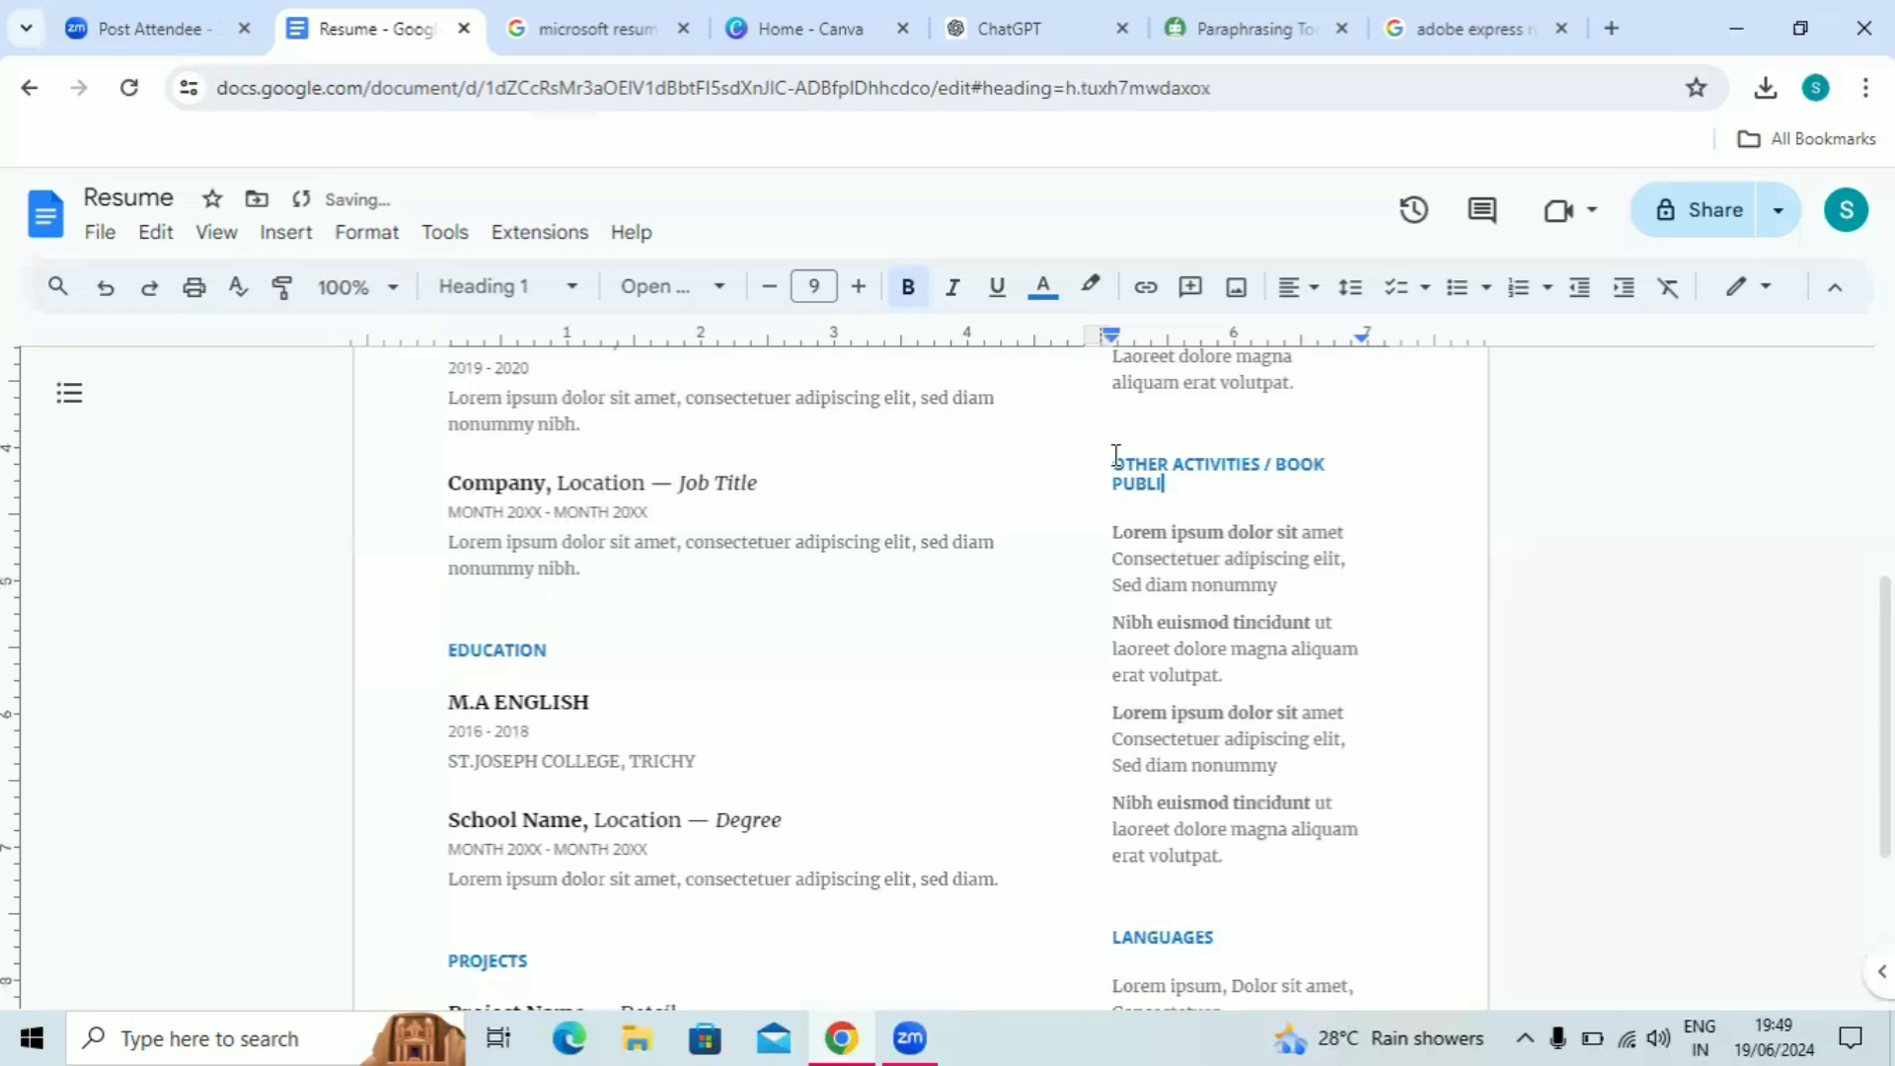
type("CATION/ PAPER")
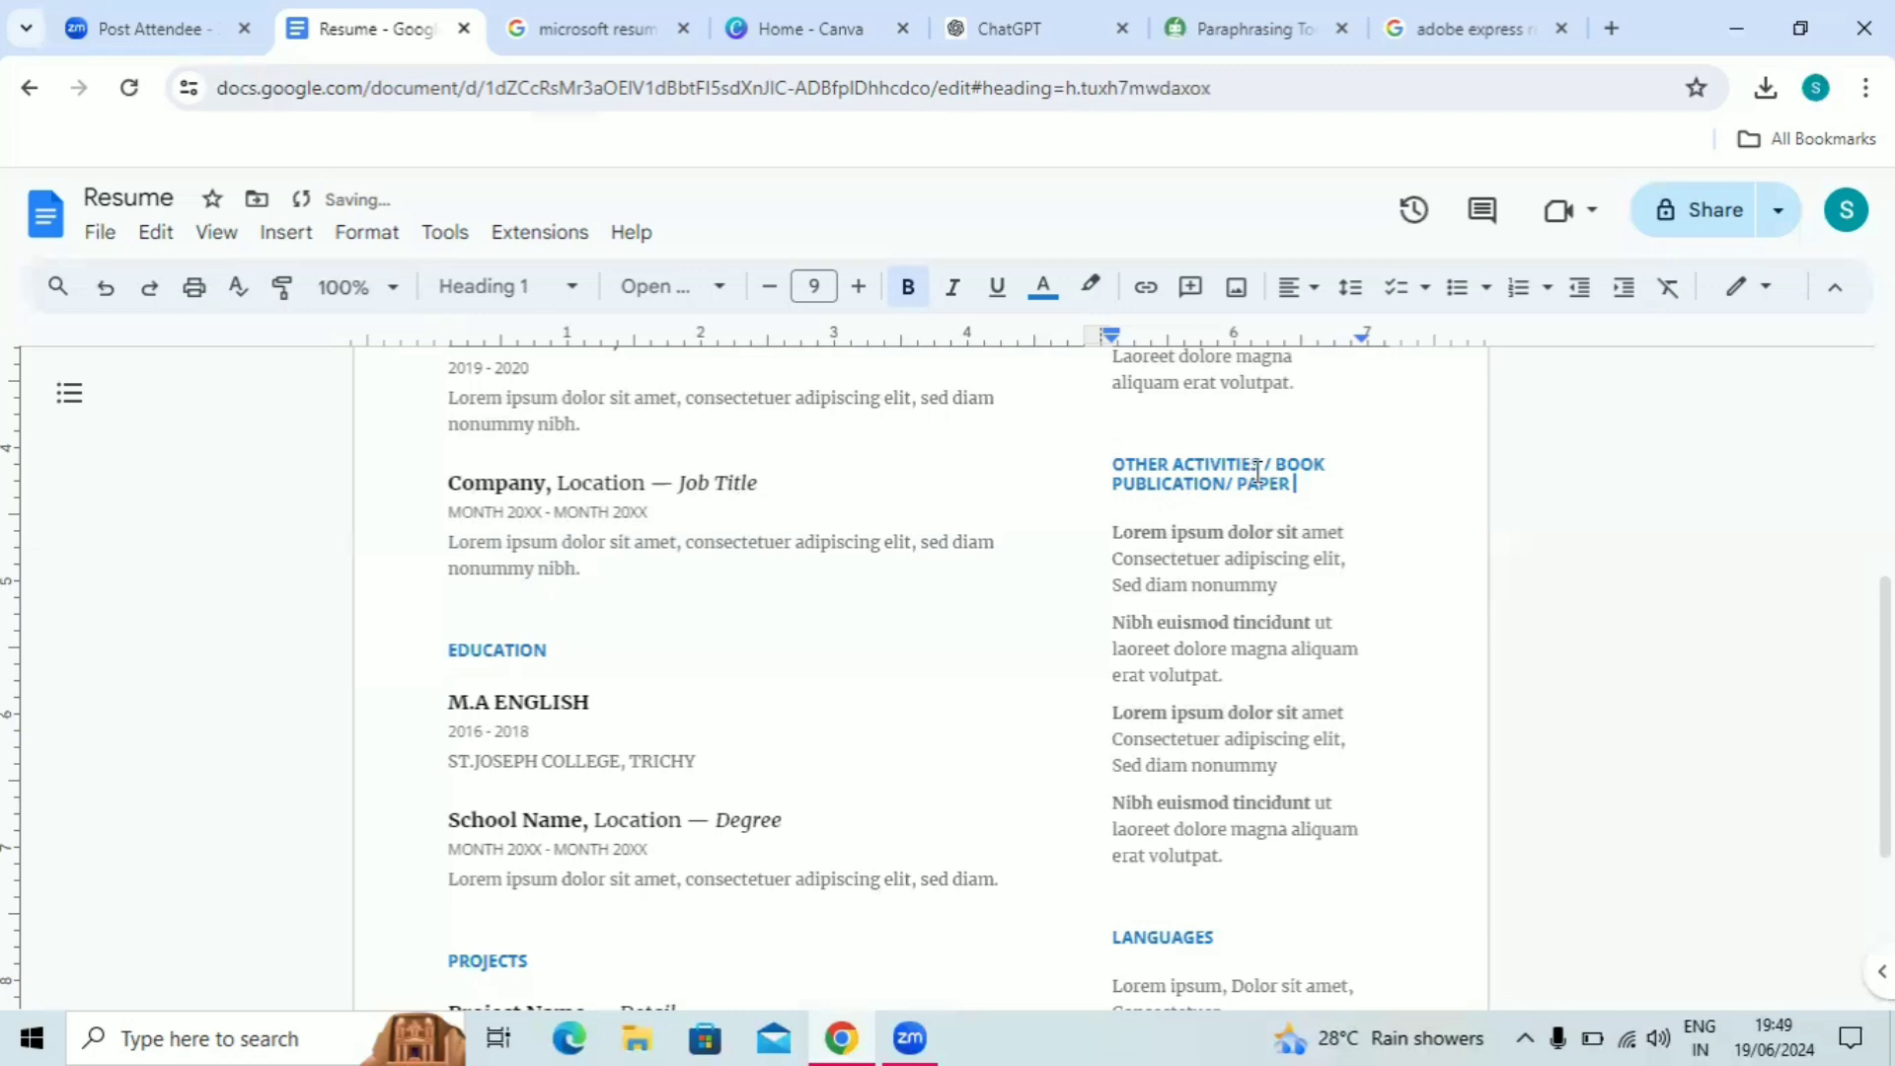
key("BackSpace")
key("BackSpace")
key("BackSpace")
- Replace the first placeholder paragraph under Other Activities with "ATTENDED ONE DAY WORKSHOP AT ST.JOSEPH COLLEGE, TRICHY ON 02.06.2024"
left_click(1243, 857)
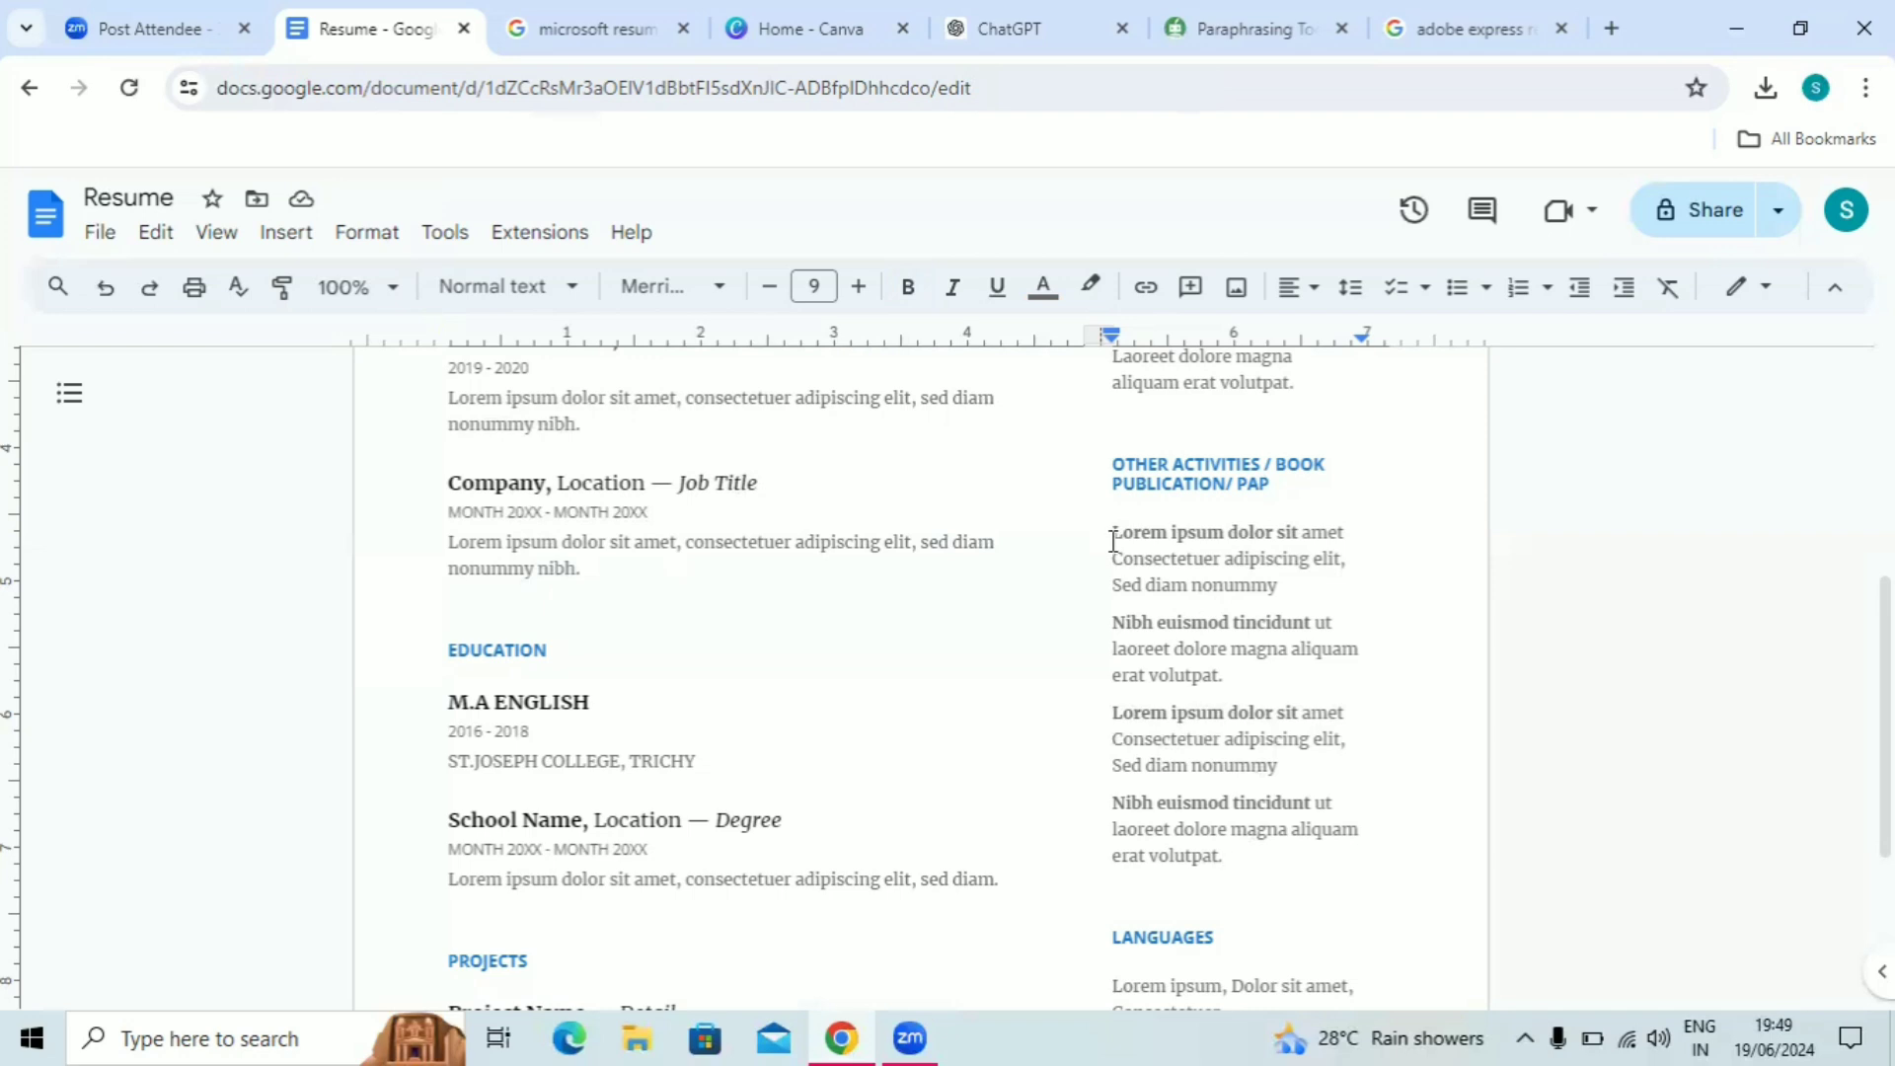
left_click_drag(1113, 542, 1299, 580)
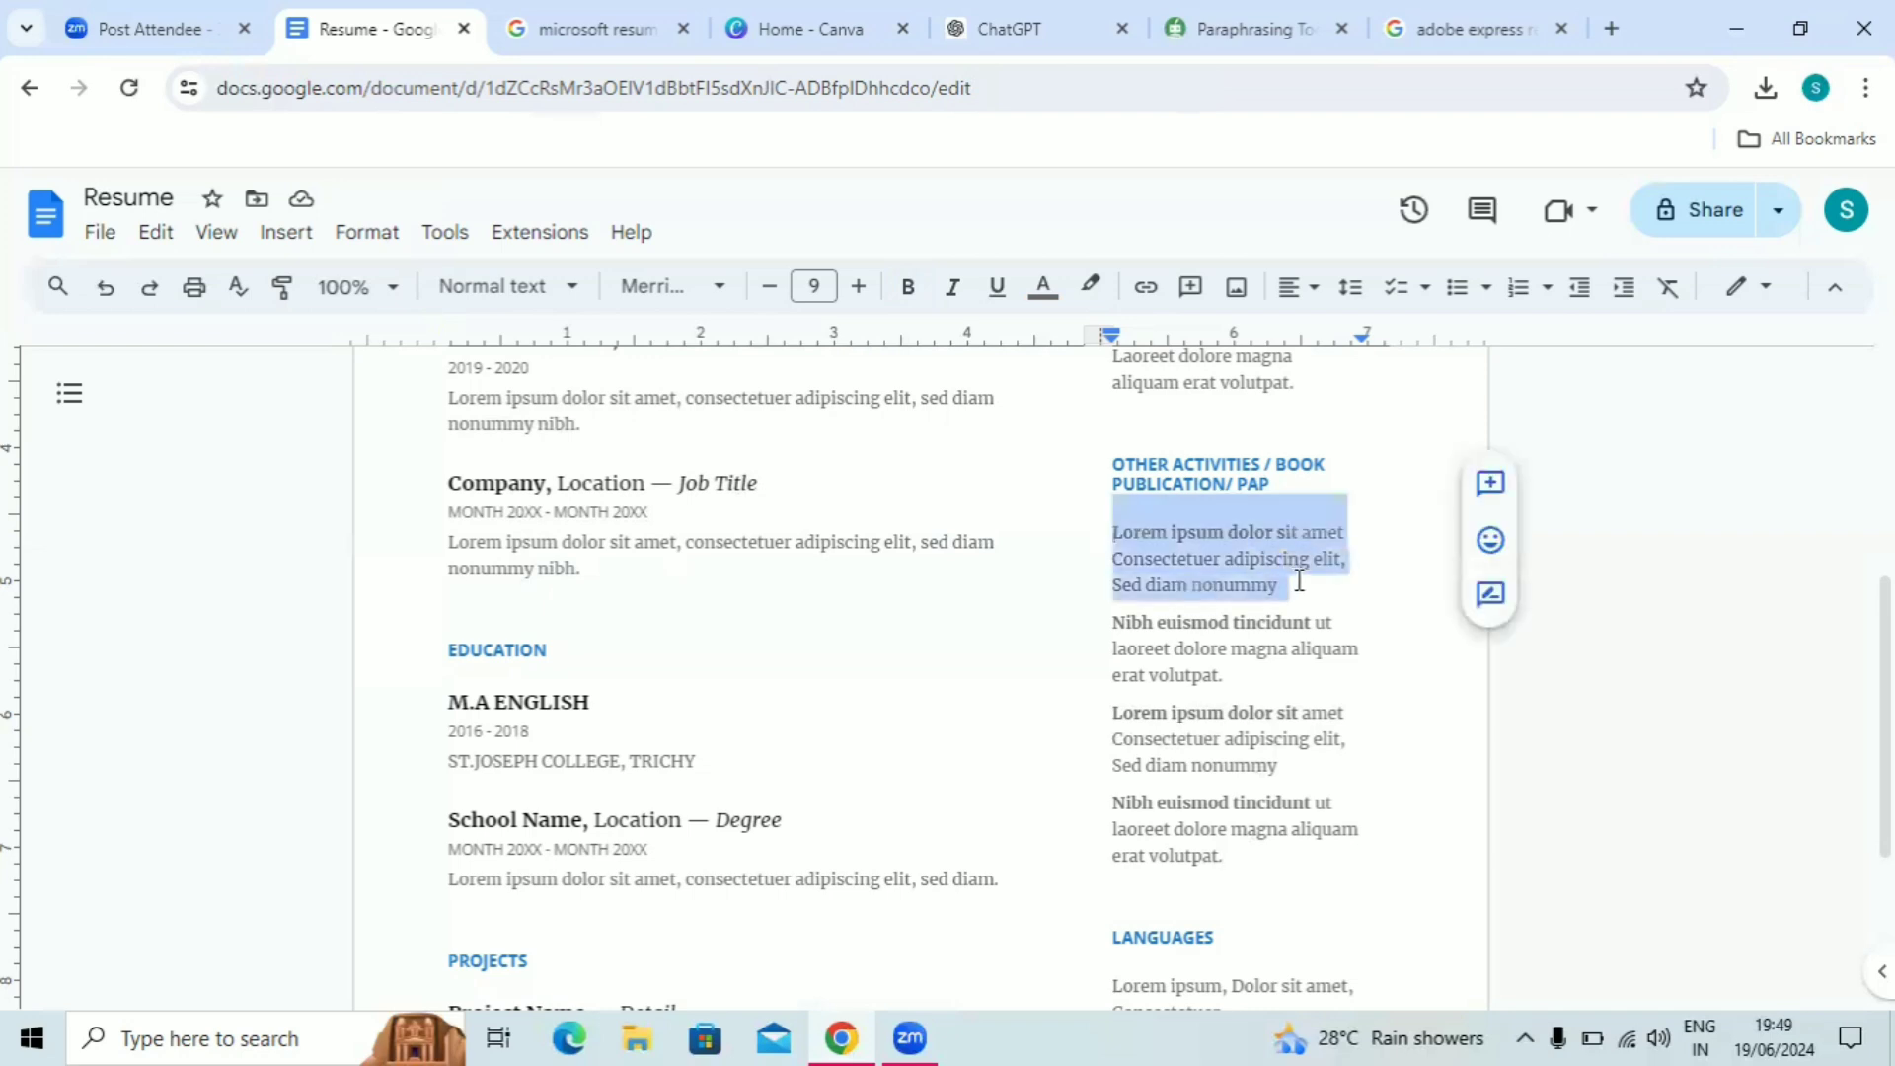
type("ATT")
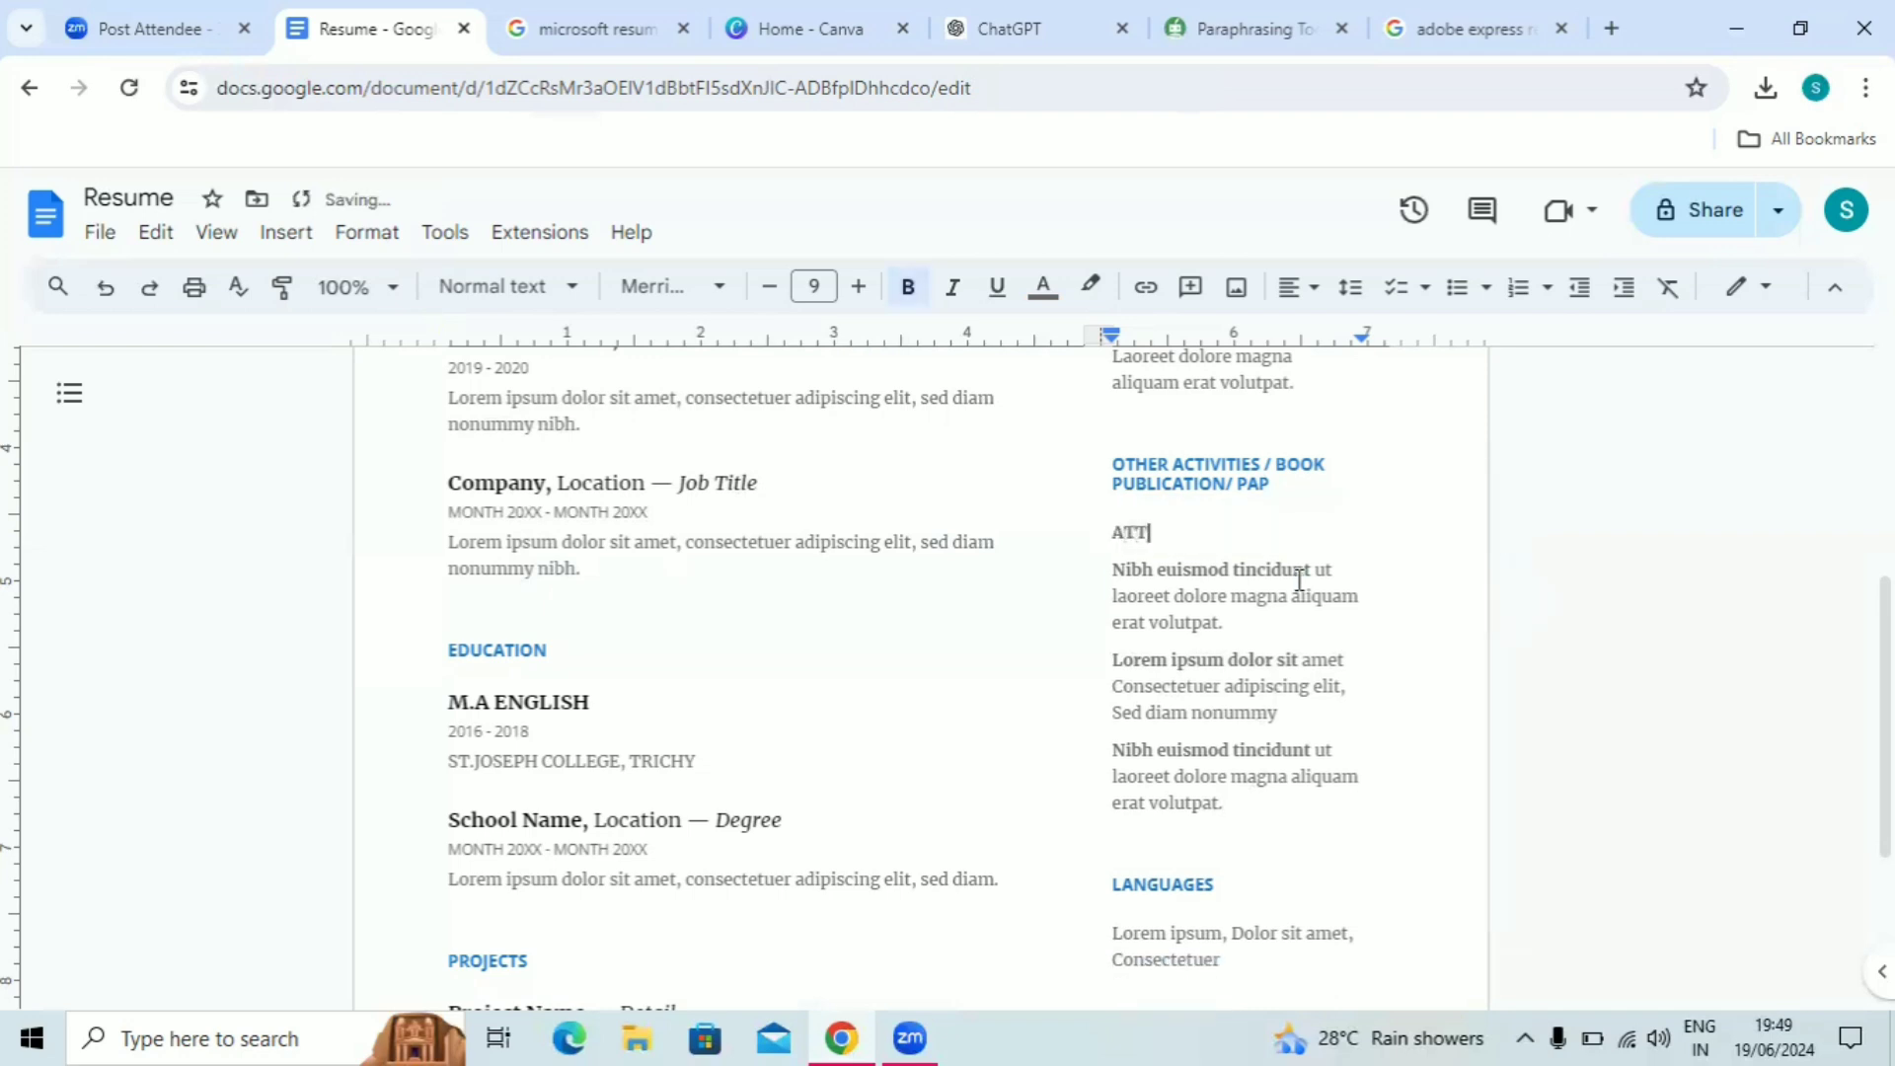
type("ENDED ONE DAY ")
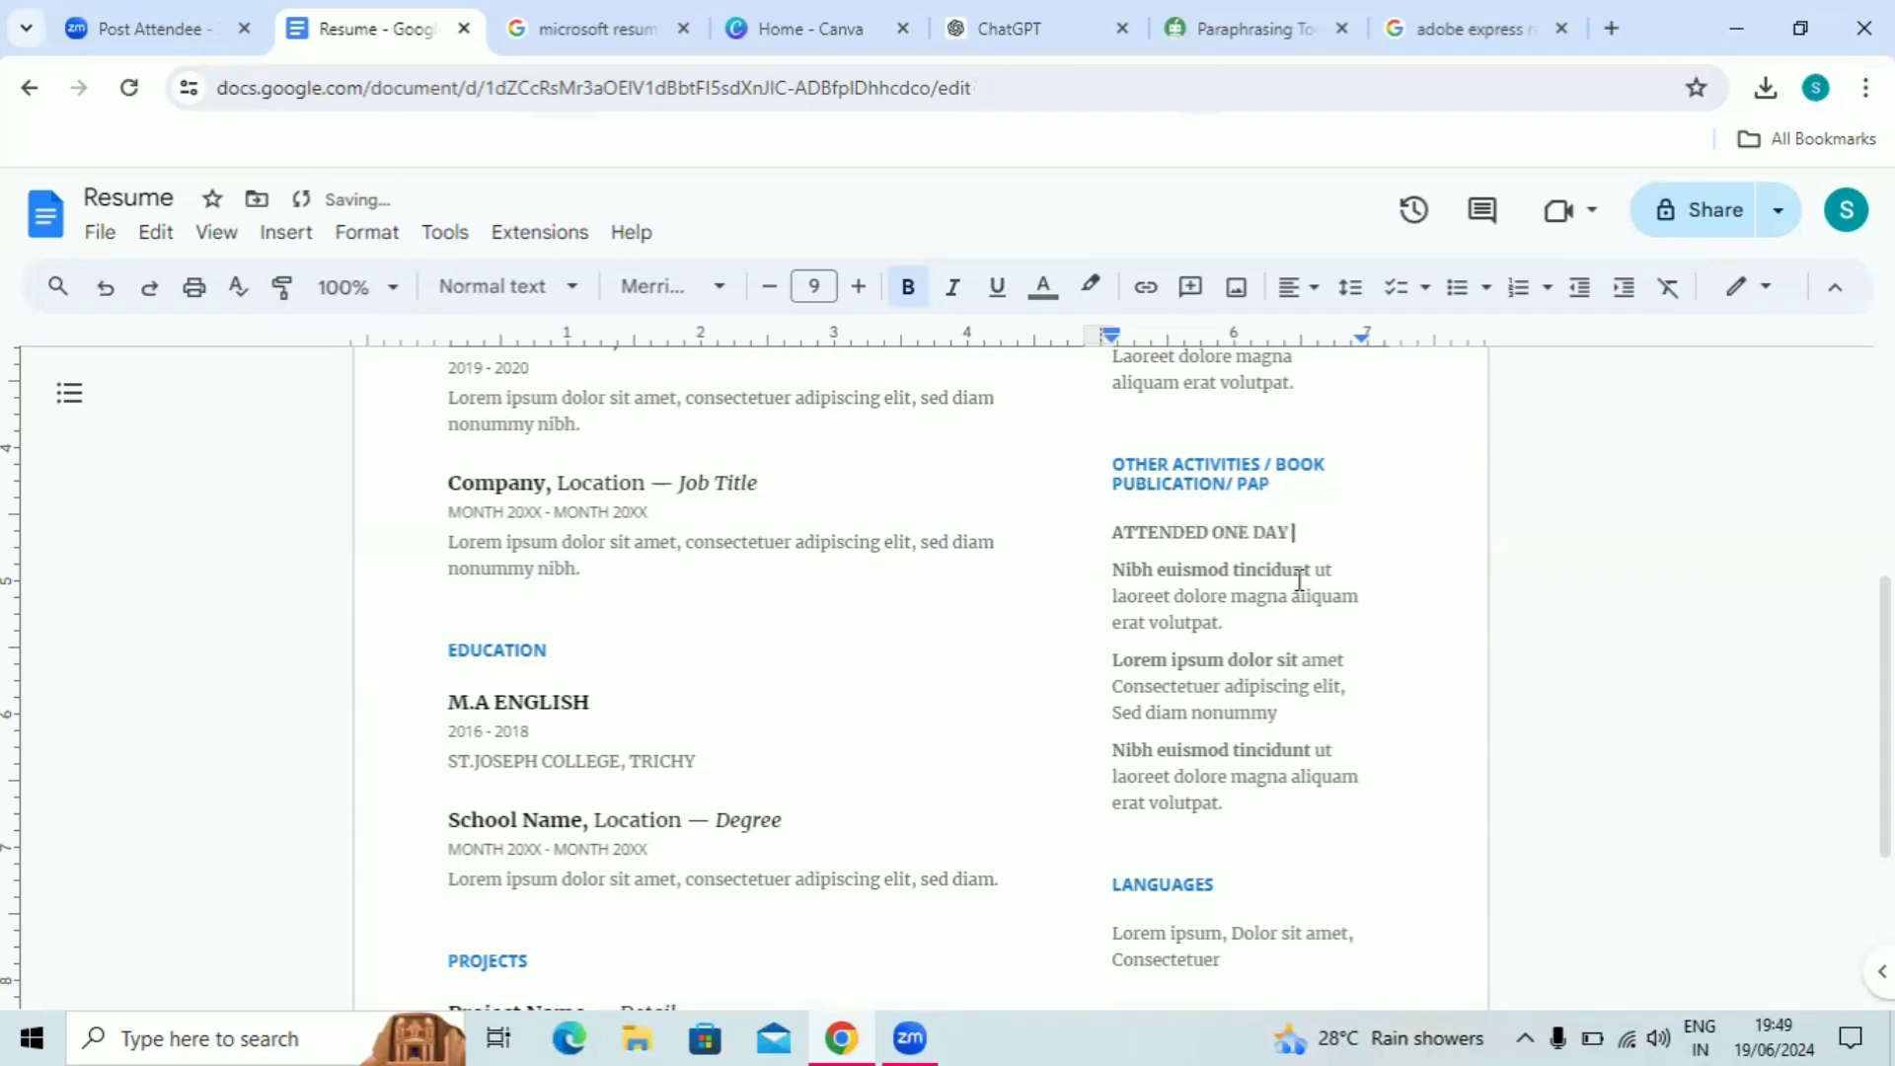
type("WORKSHOP ")
type("AT ")
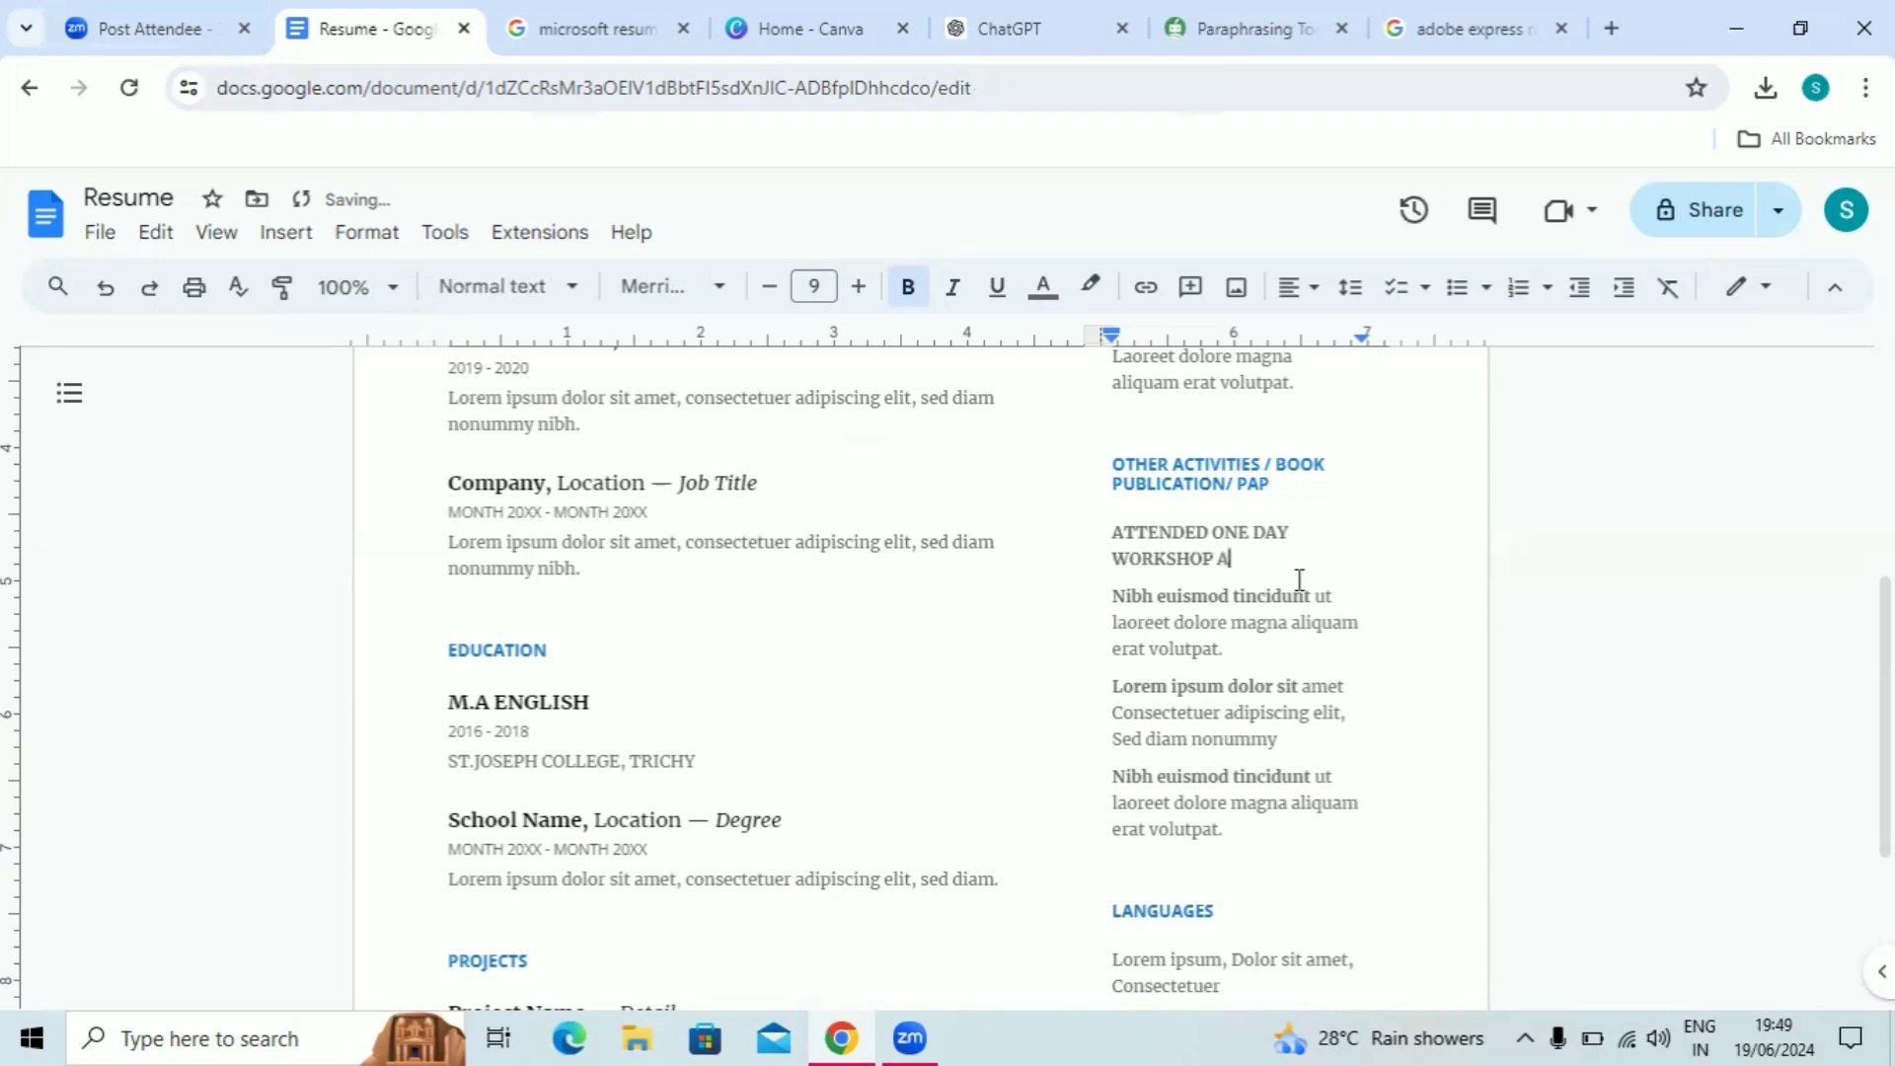
type("ST.JOSEPH COLLEGE")
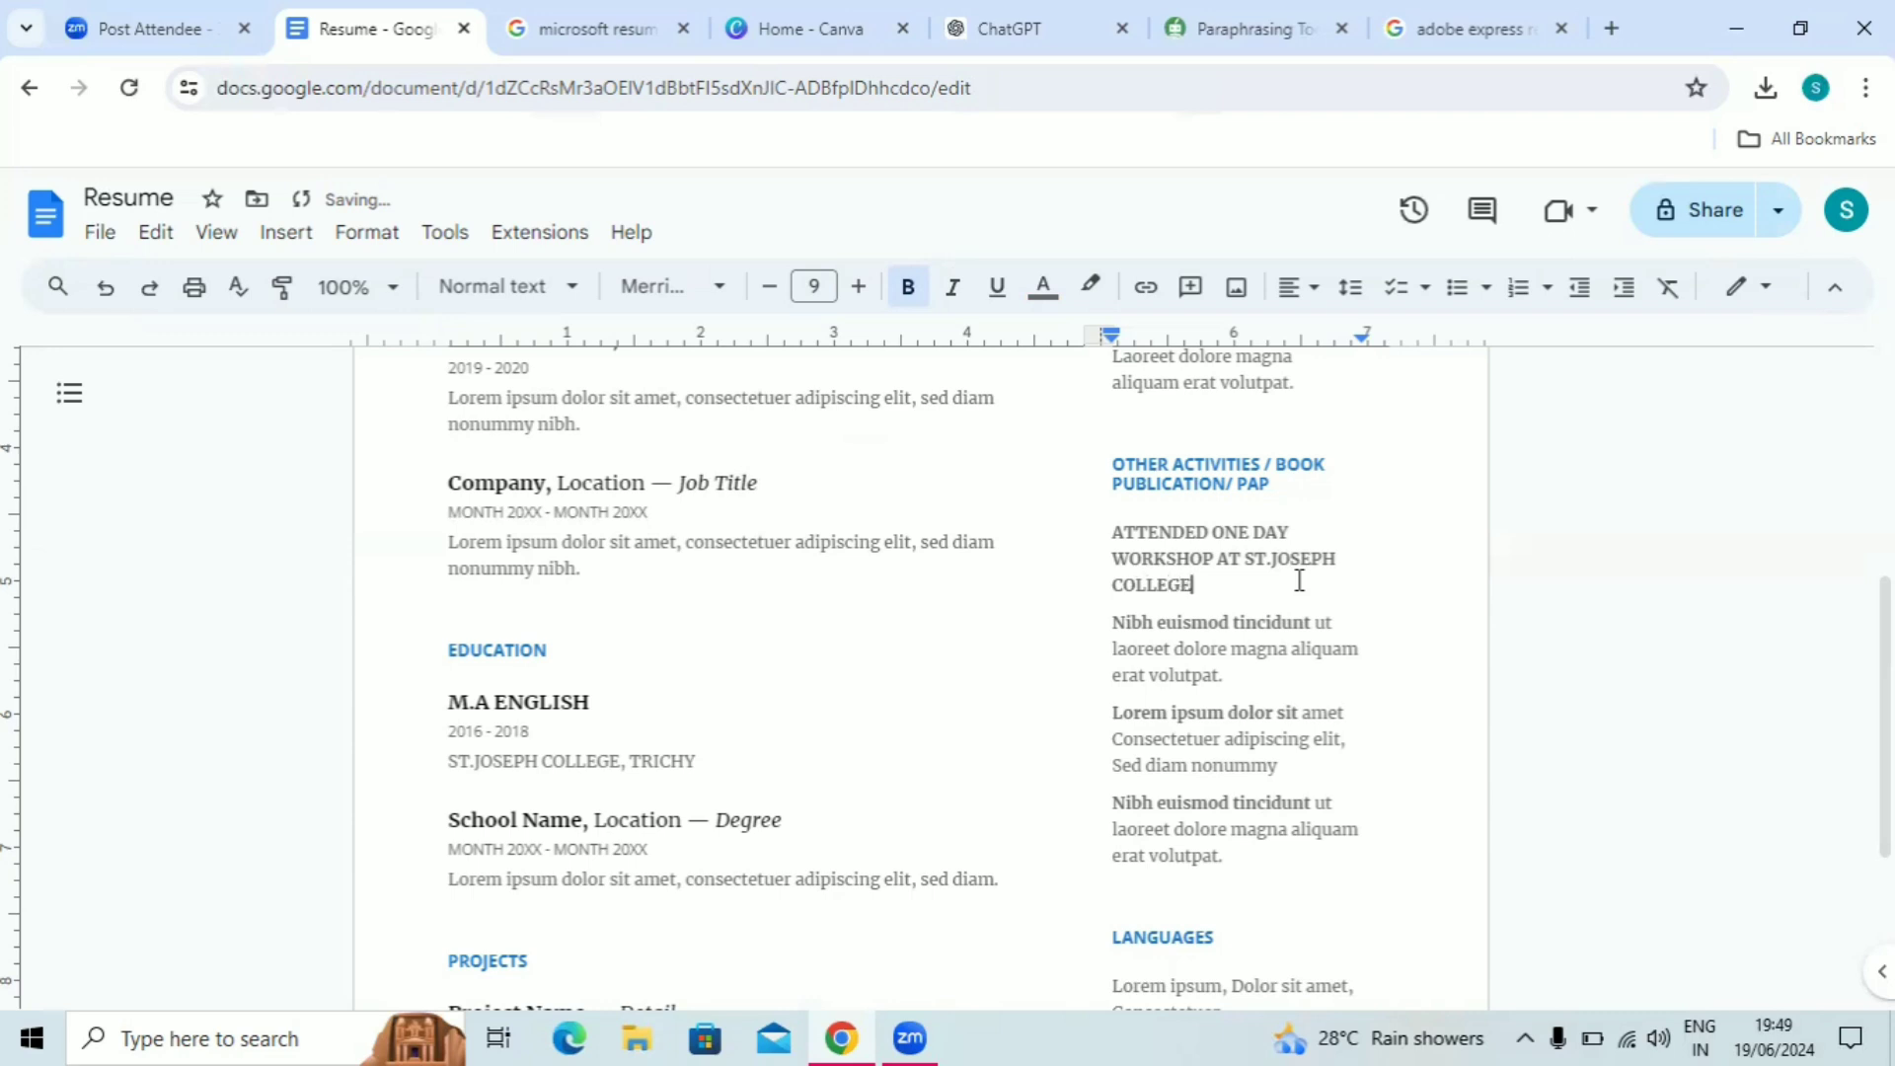
type(", TRI")
type("CHY")
type(" ONE")
key("BackSpace")
type("02.06.202")
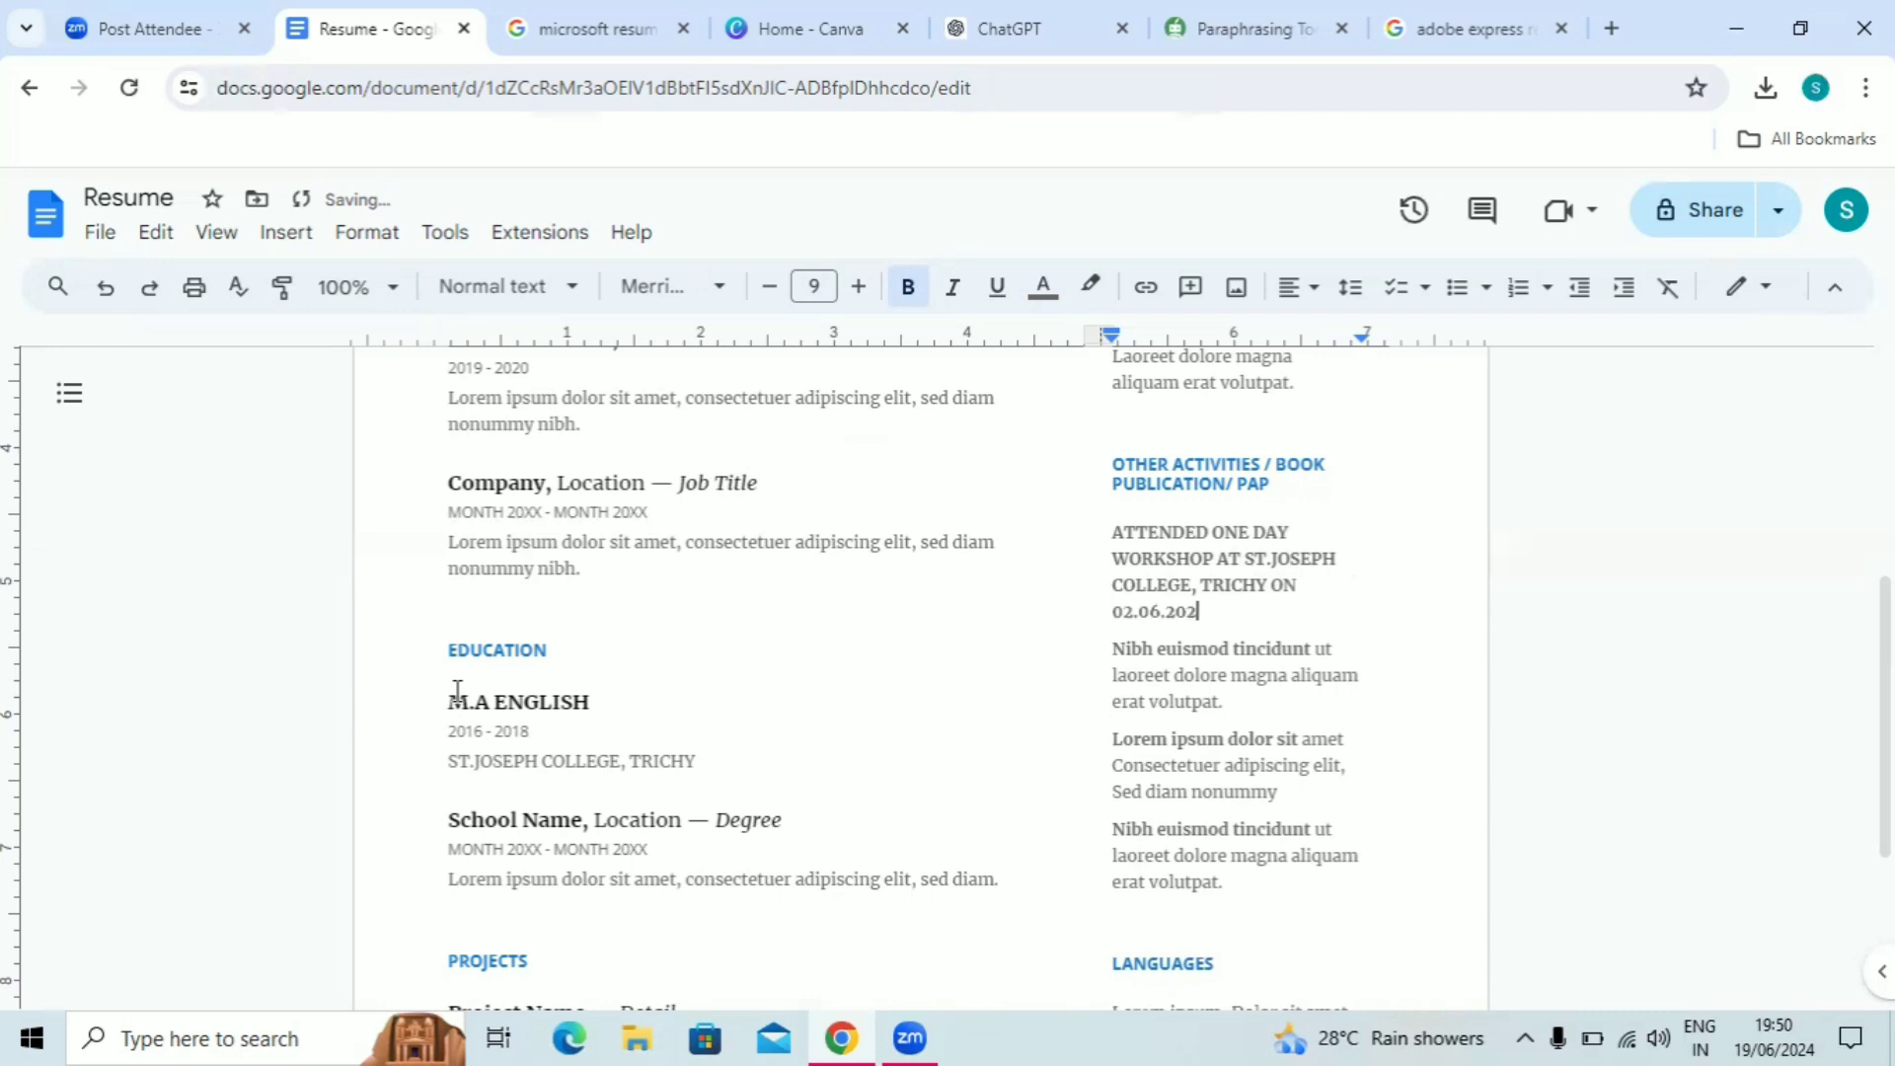
type("4")
- Insert "IN ENGLISH LANGUAGE AND TEACHING" after the word WORKSHOP in the first Other Activities entry
left_click(1213, 560)
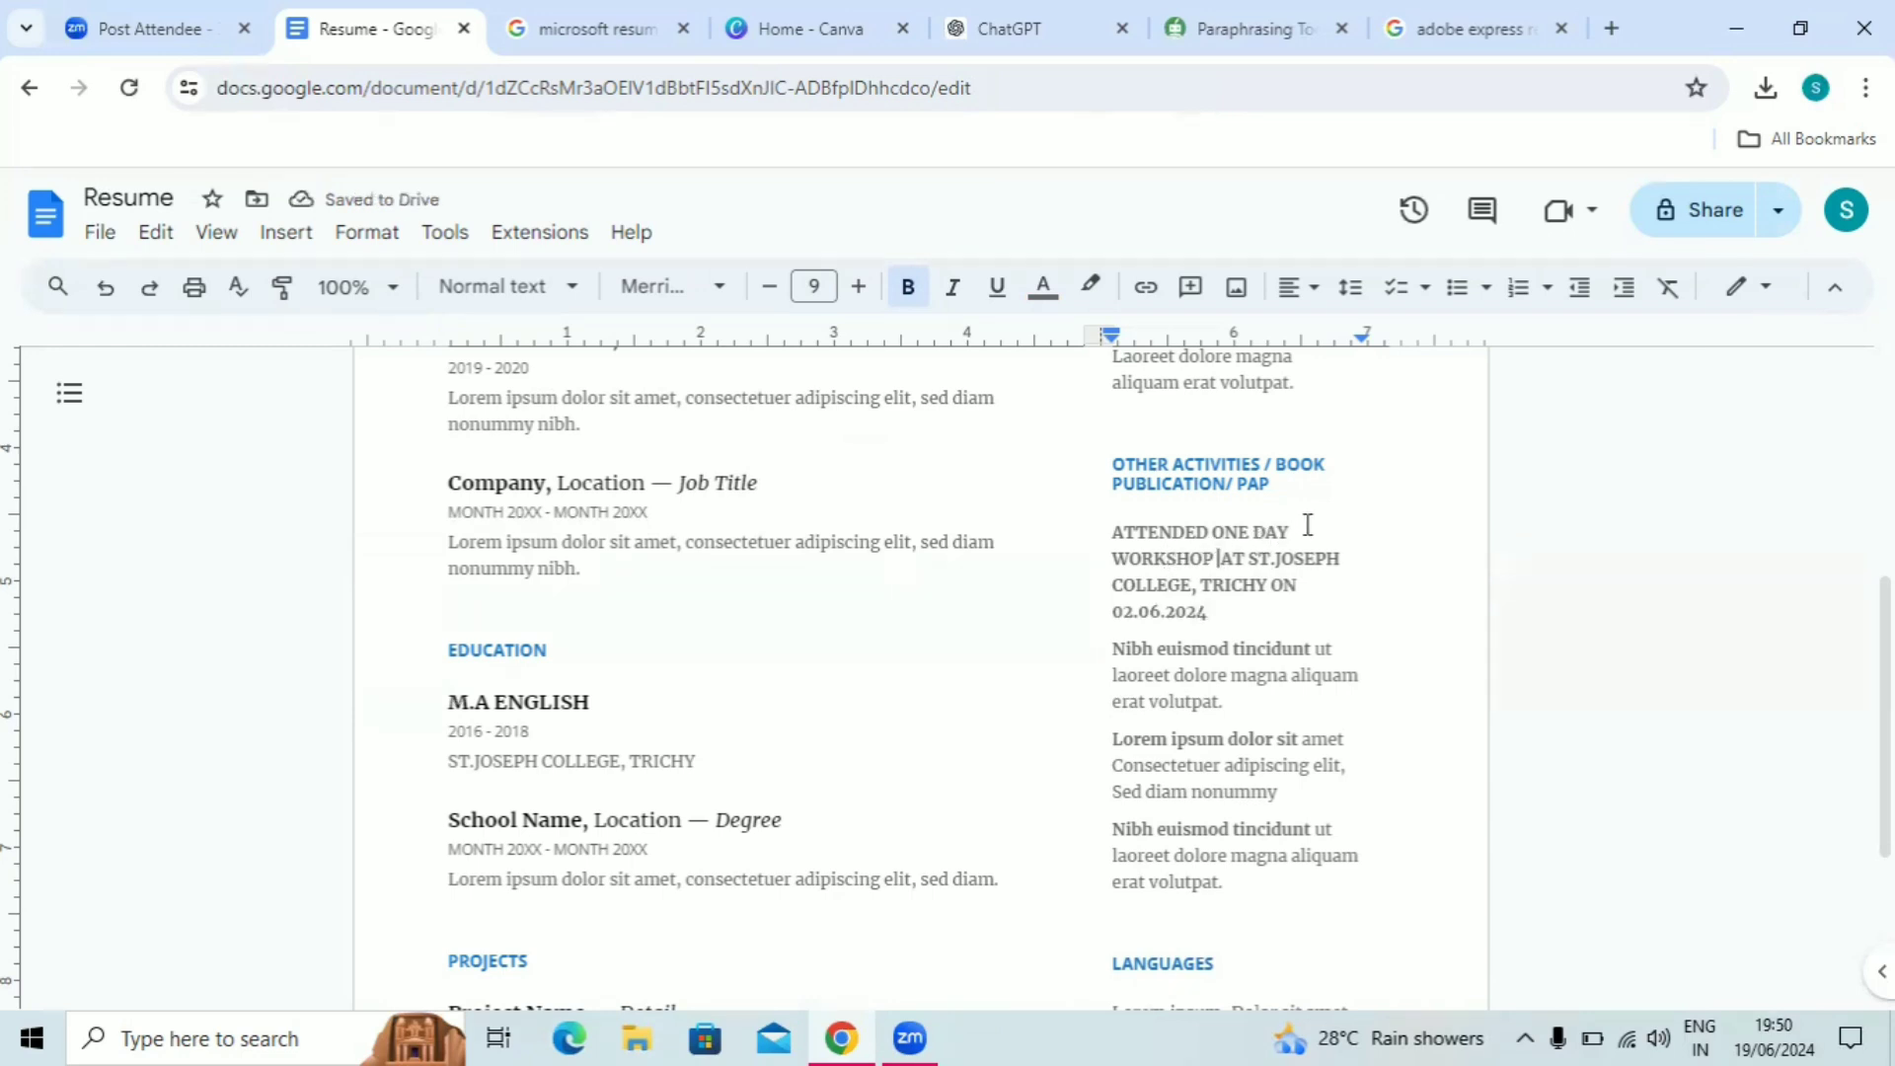
type("IN EN")
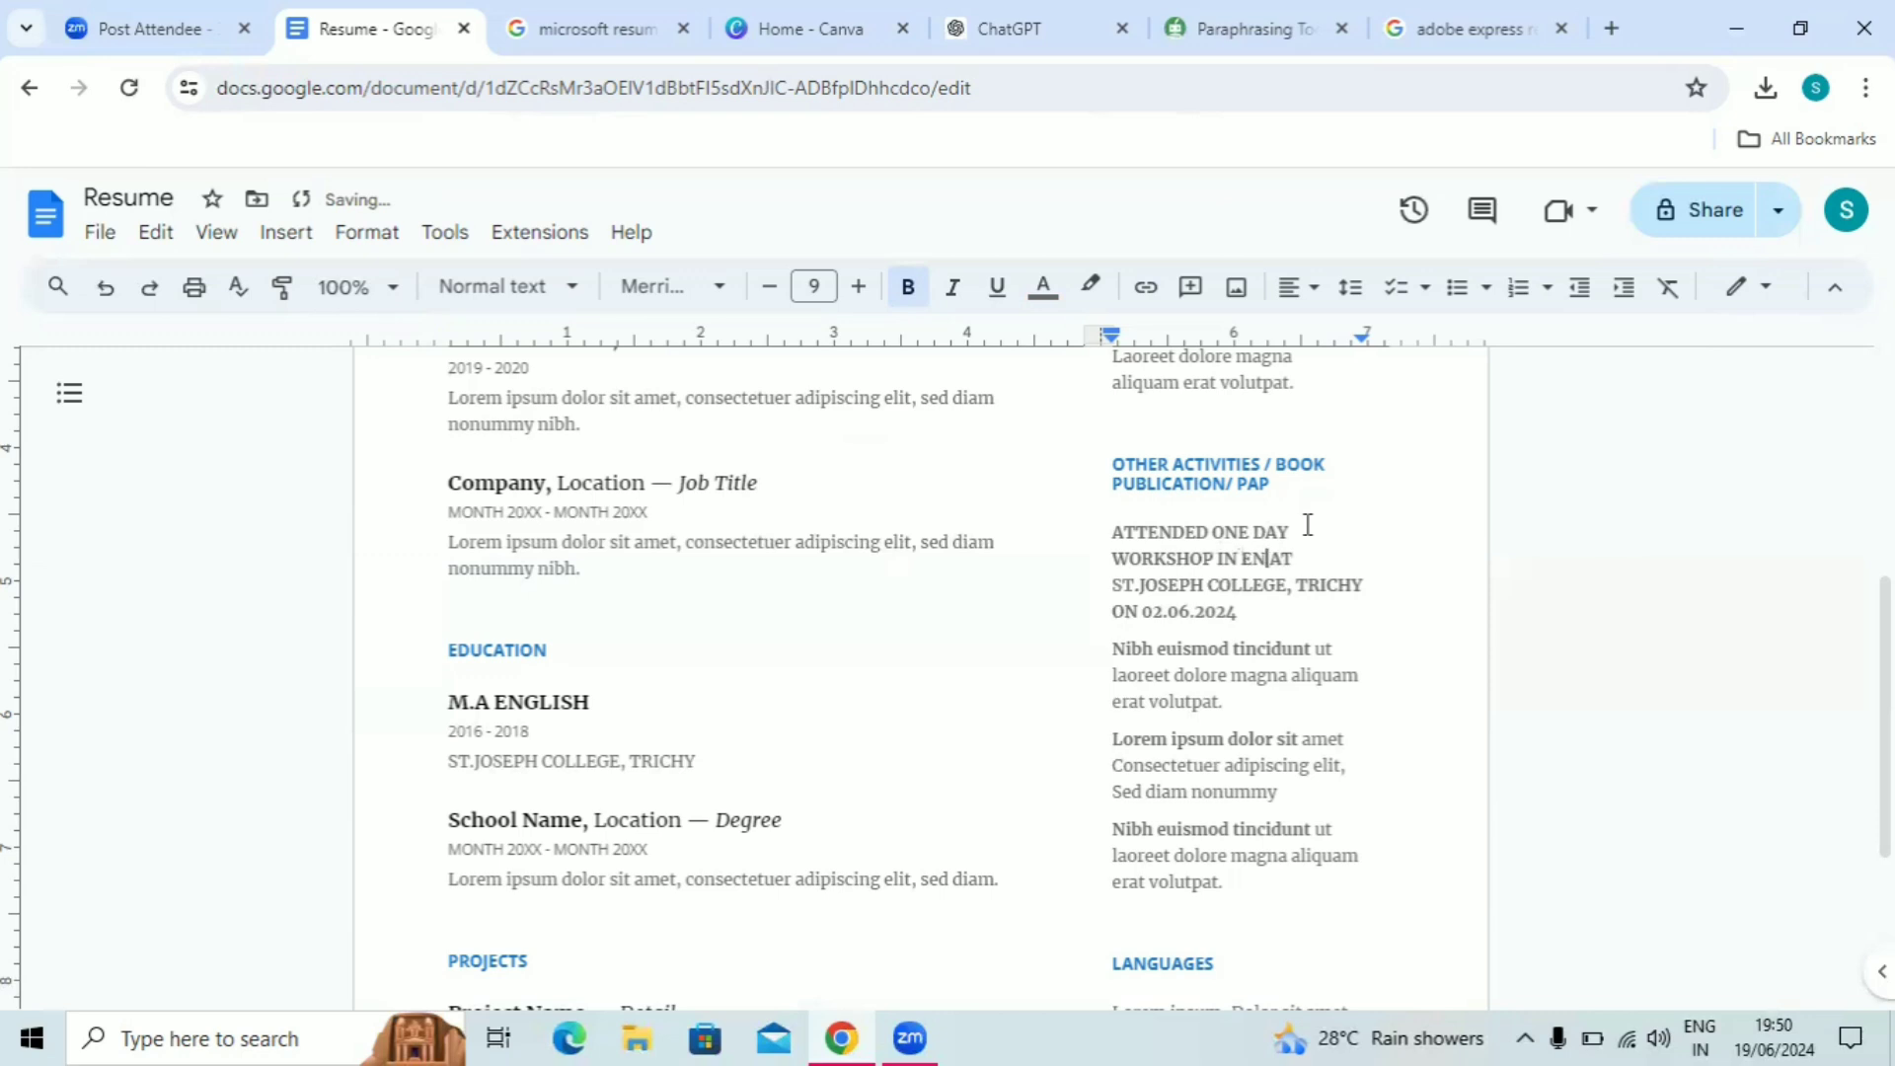
type("GLISH LANGUAGE ")
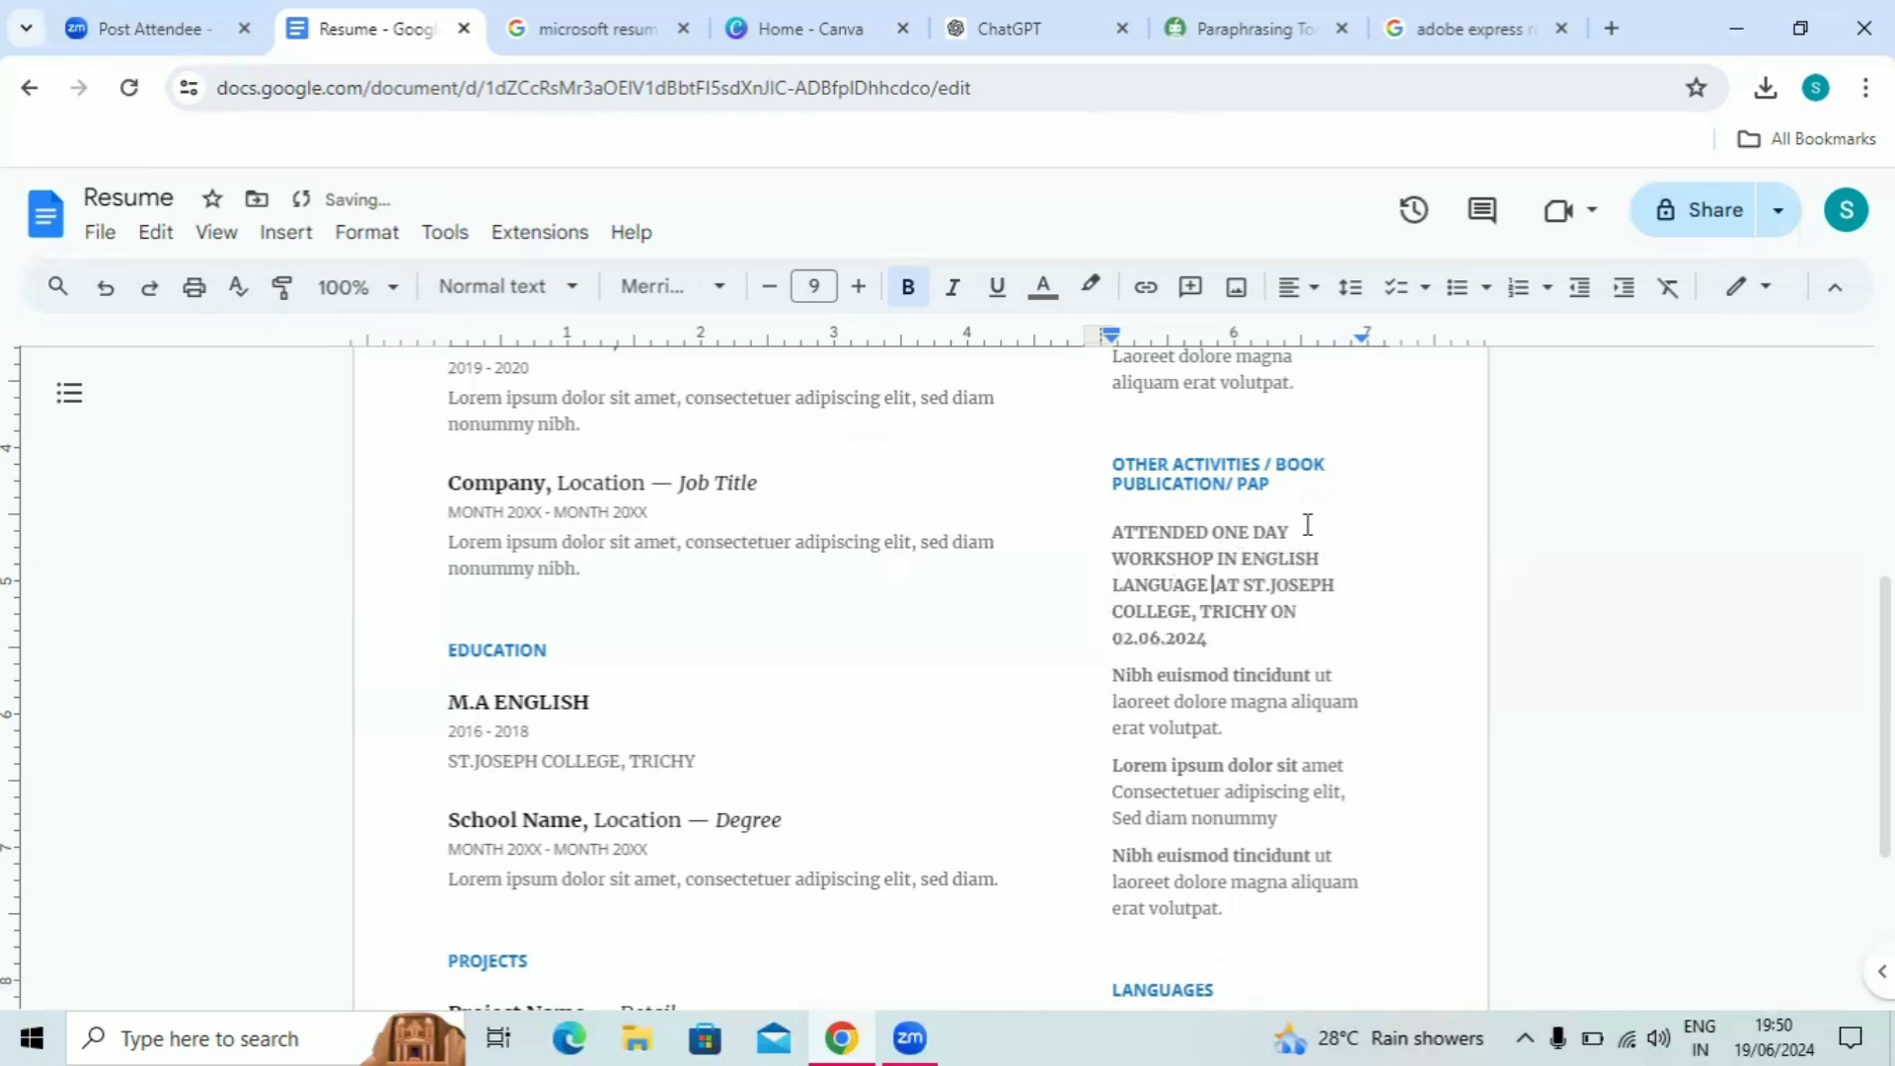
type("AND TEAC")
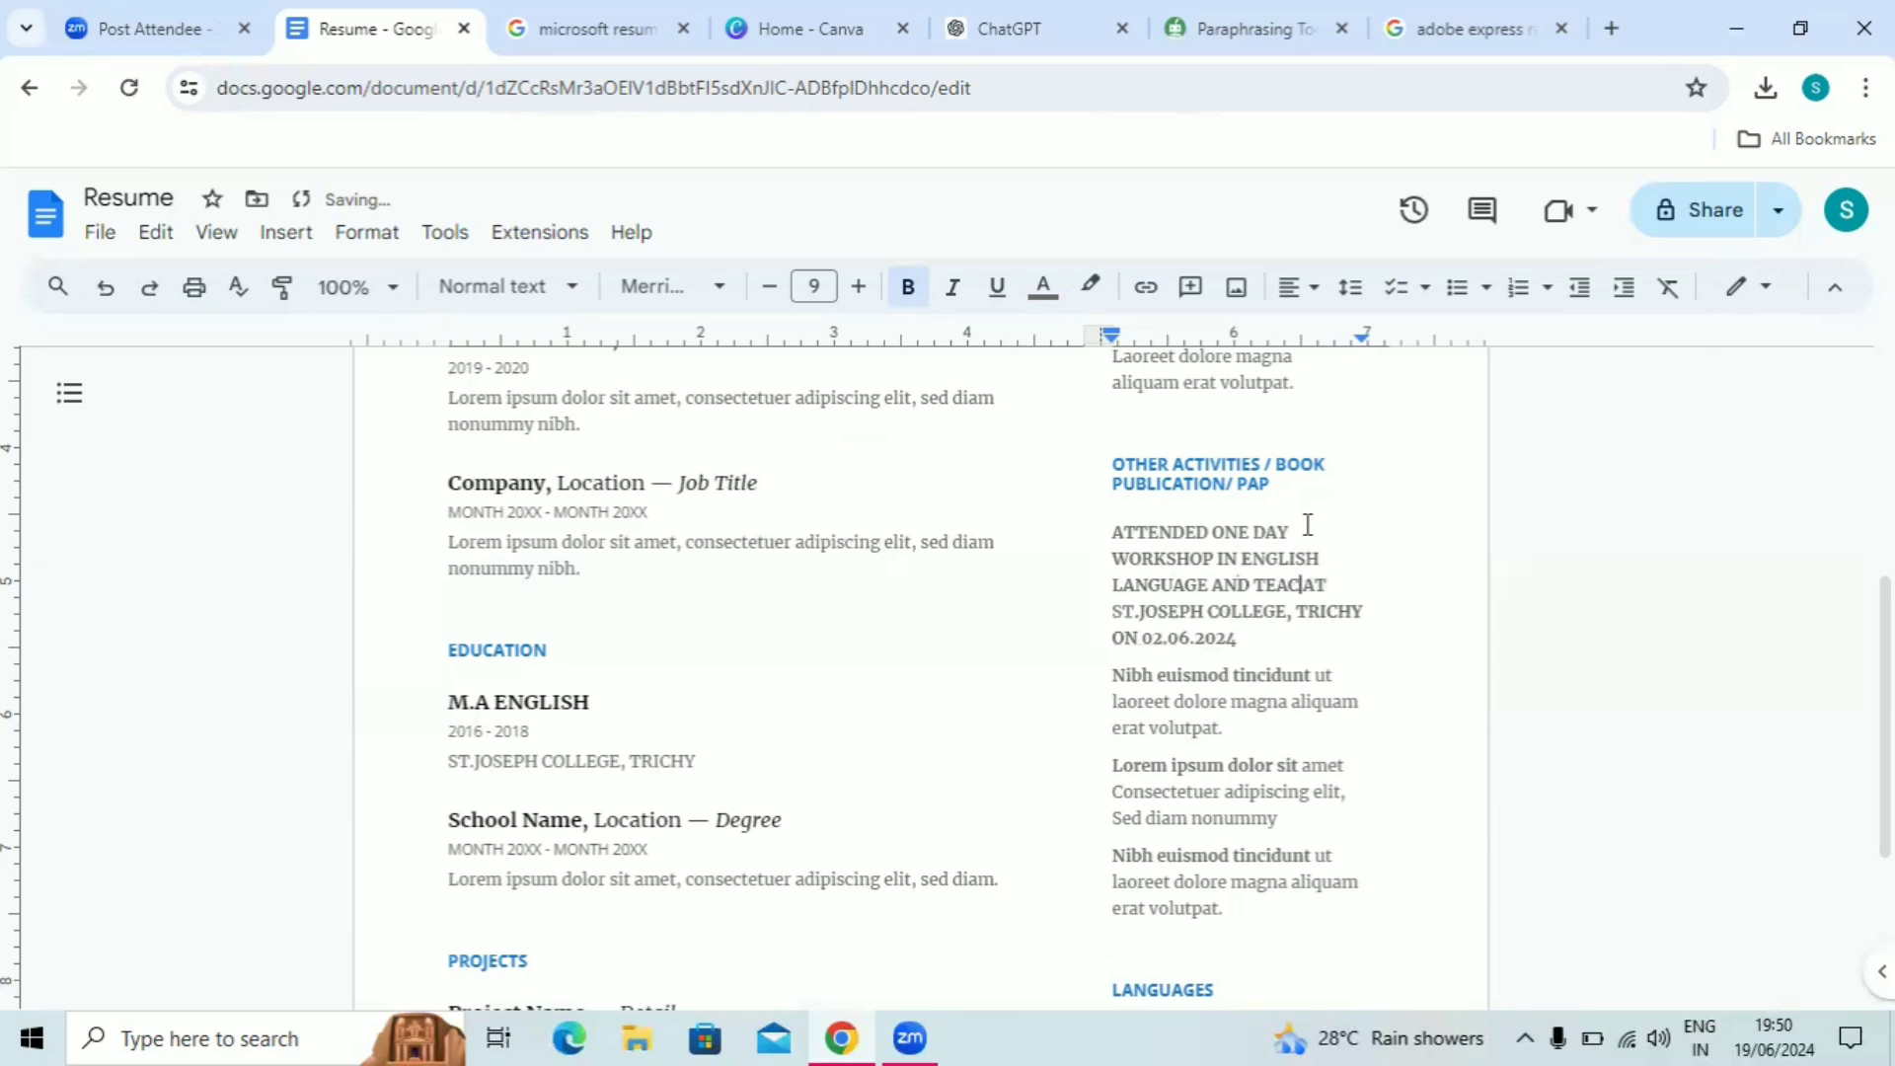
type("HING")
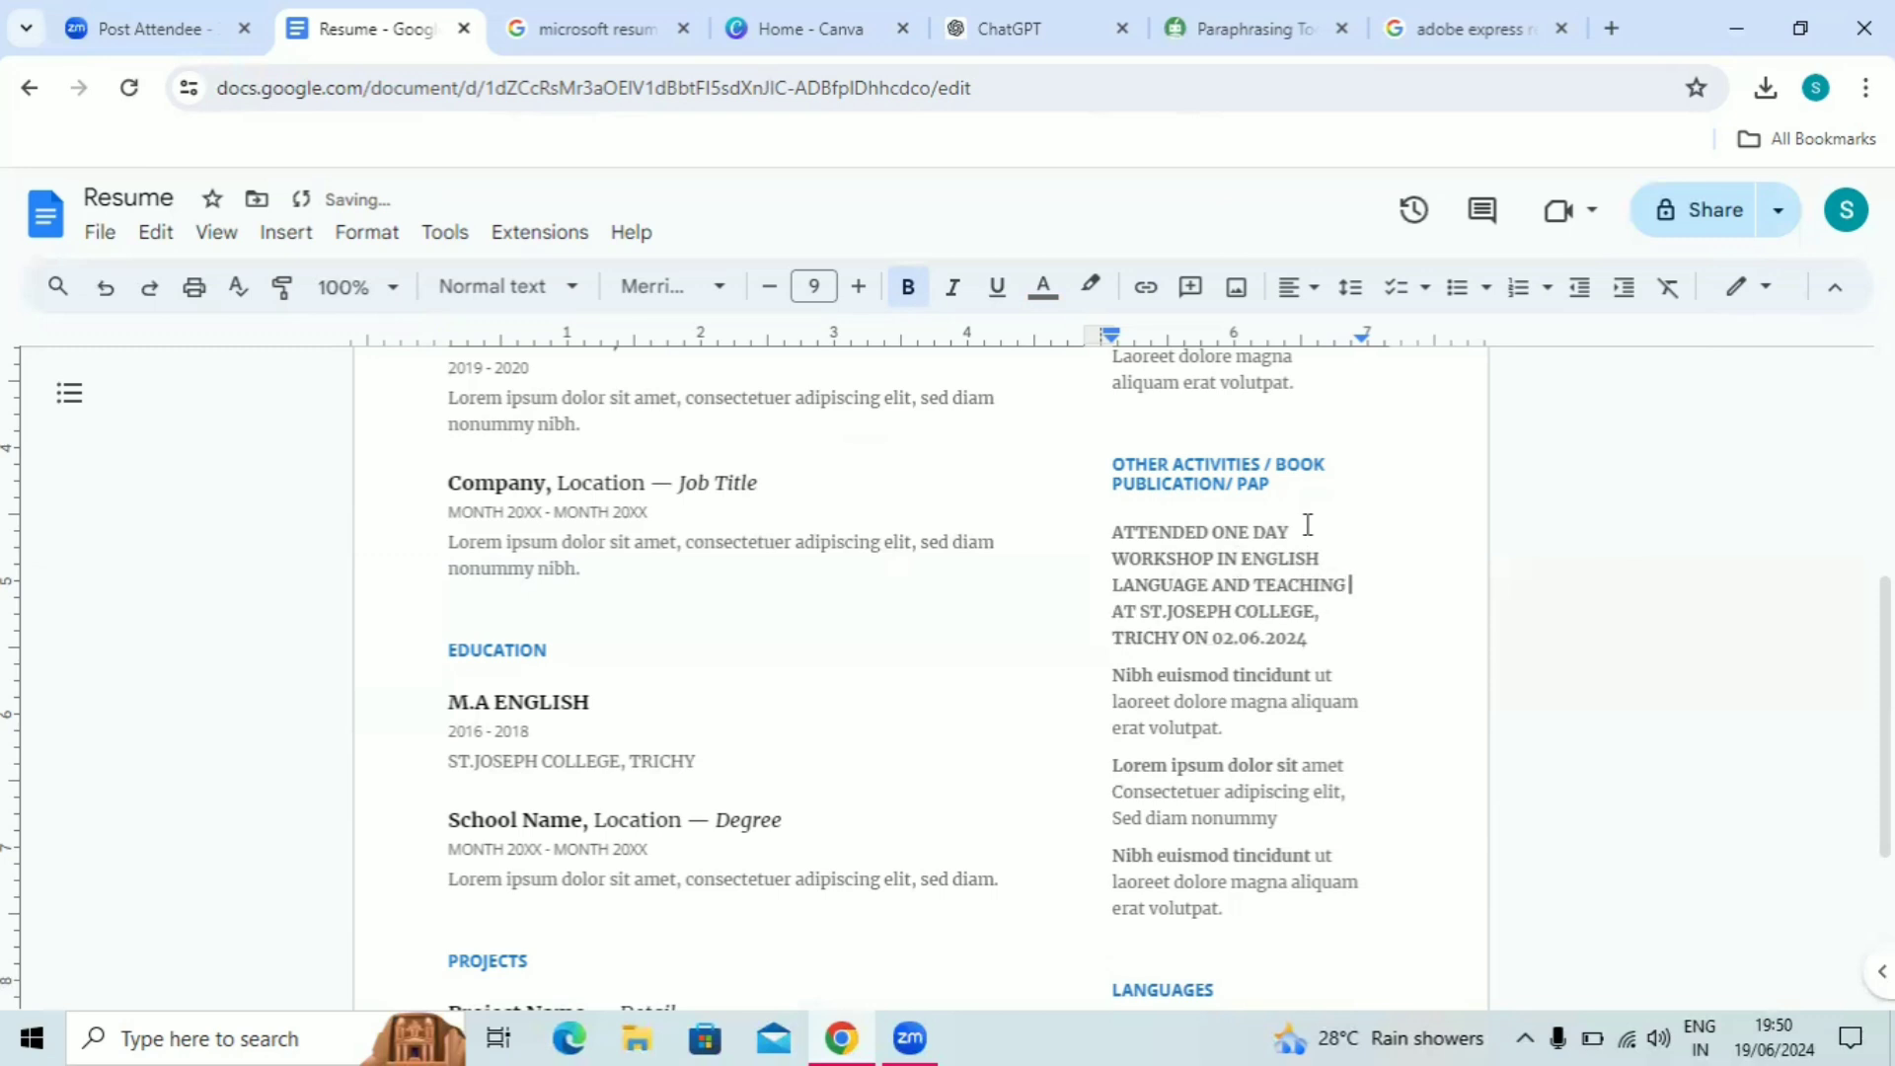
- Enclose "ENGLISH LANGUAGE AND TEACHING" in quotation marks and end the workshop entry with a period
key("BackSpace")
type("\"")
left_click(1244, 560)
type("\"")
type(".")
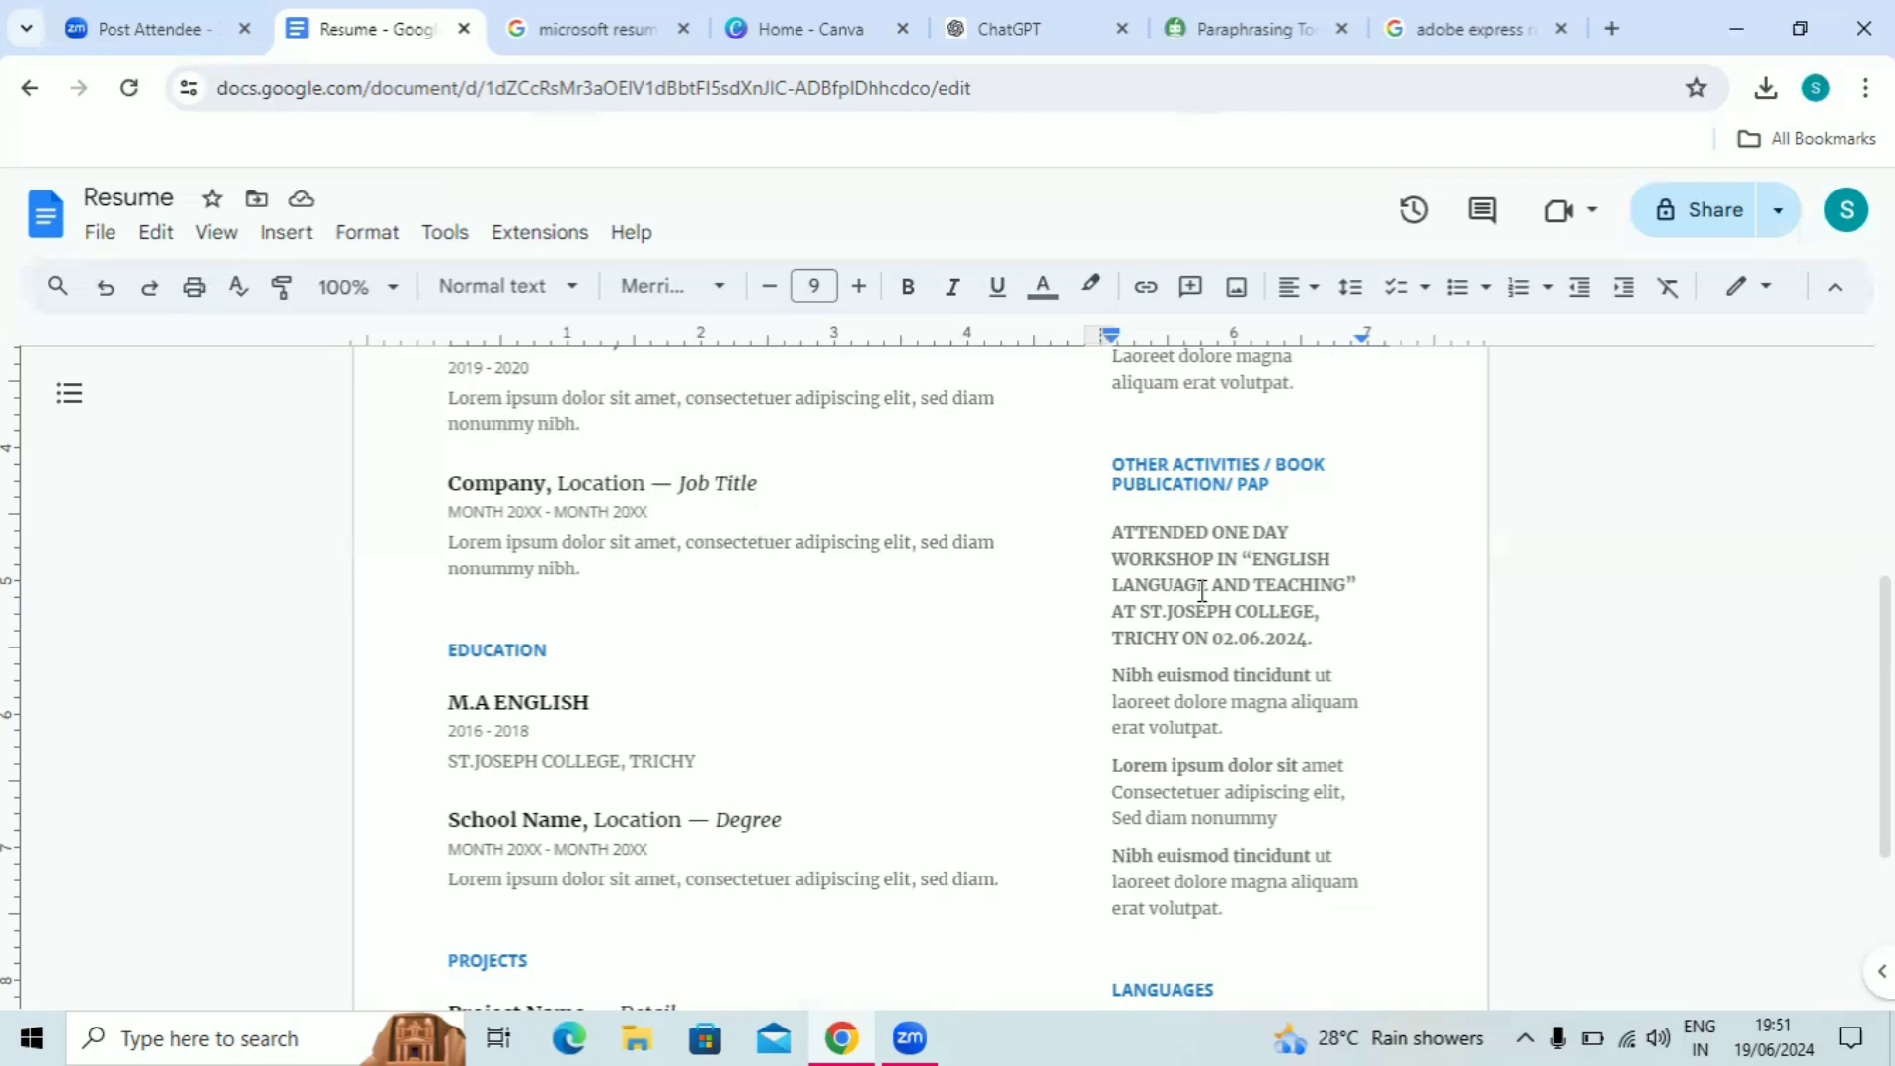
- Replace the placeholder text under the Languages heading with "TAMIL, ENGLISH"
key("Down")
key("Down")
key("Down")
key("Down")
key("Down")
key("Down")
key("Down")
key("Down")
key("Down")
key("Down")
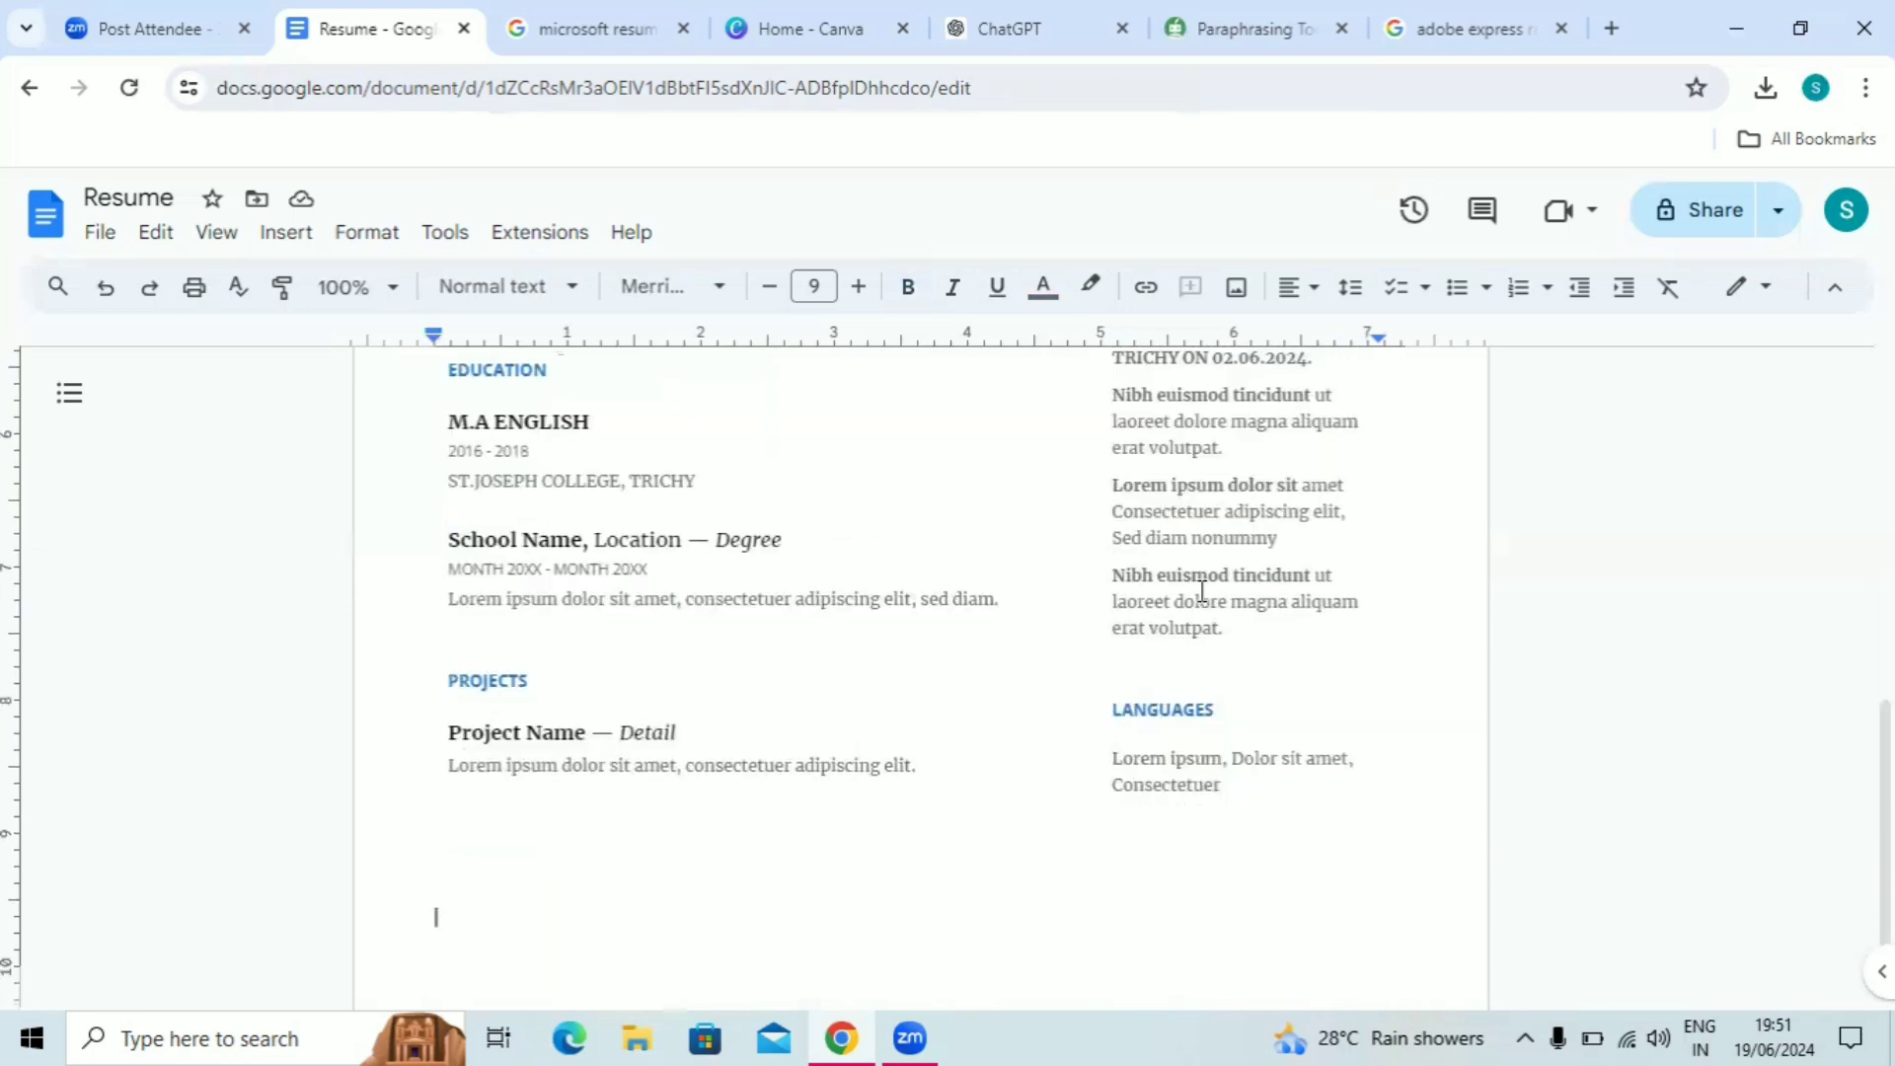
left_click(1261, 792)
left_click_drag(1260, 792, 1096, 766)
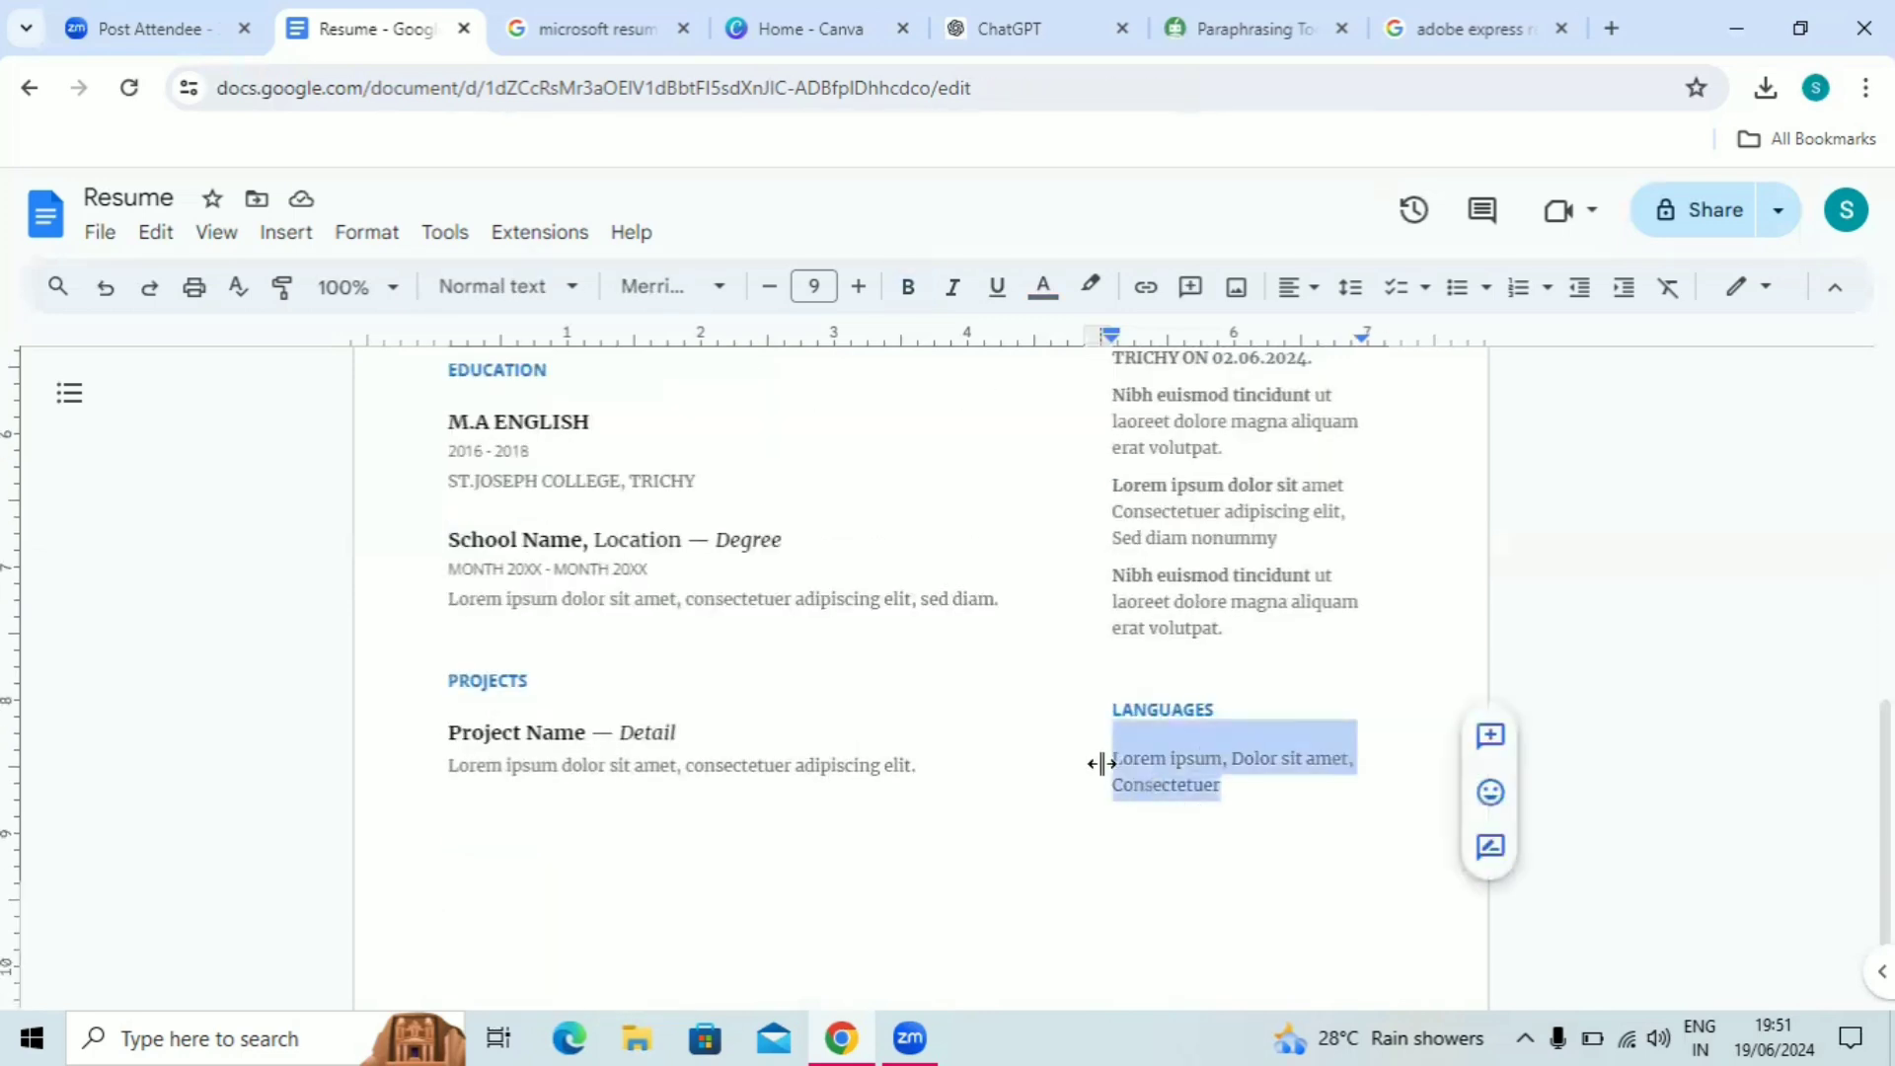
type("TAMIL")
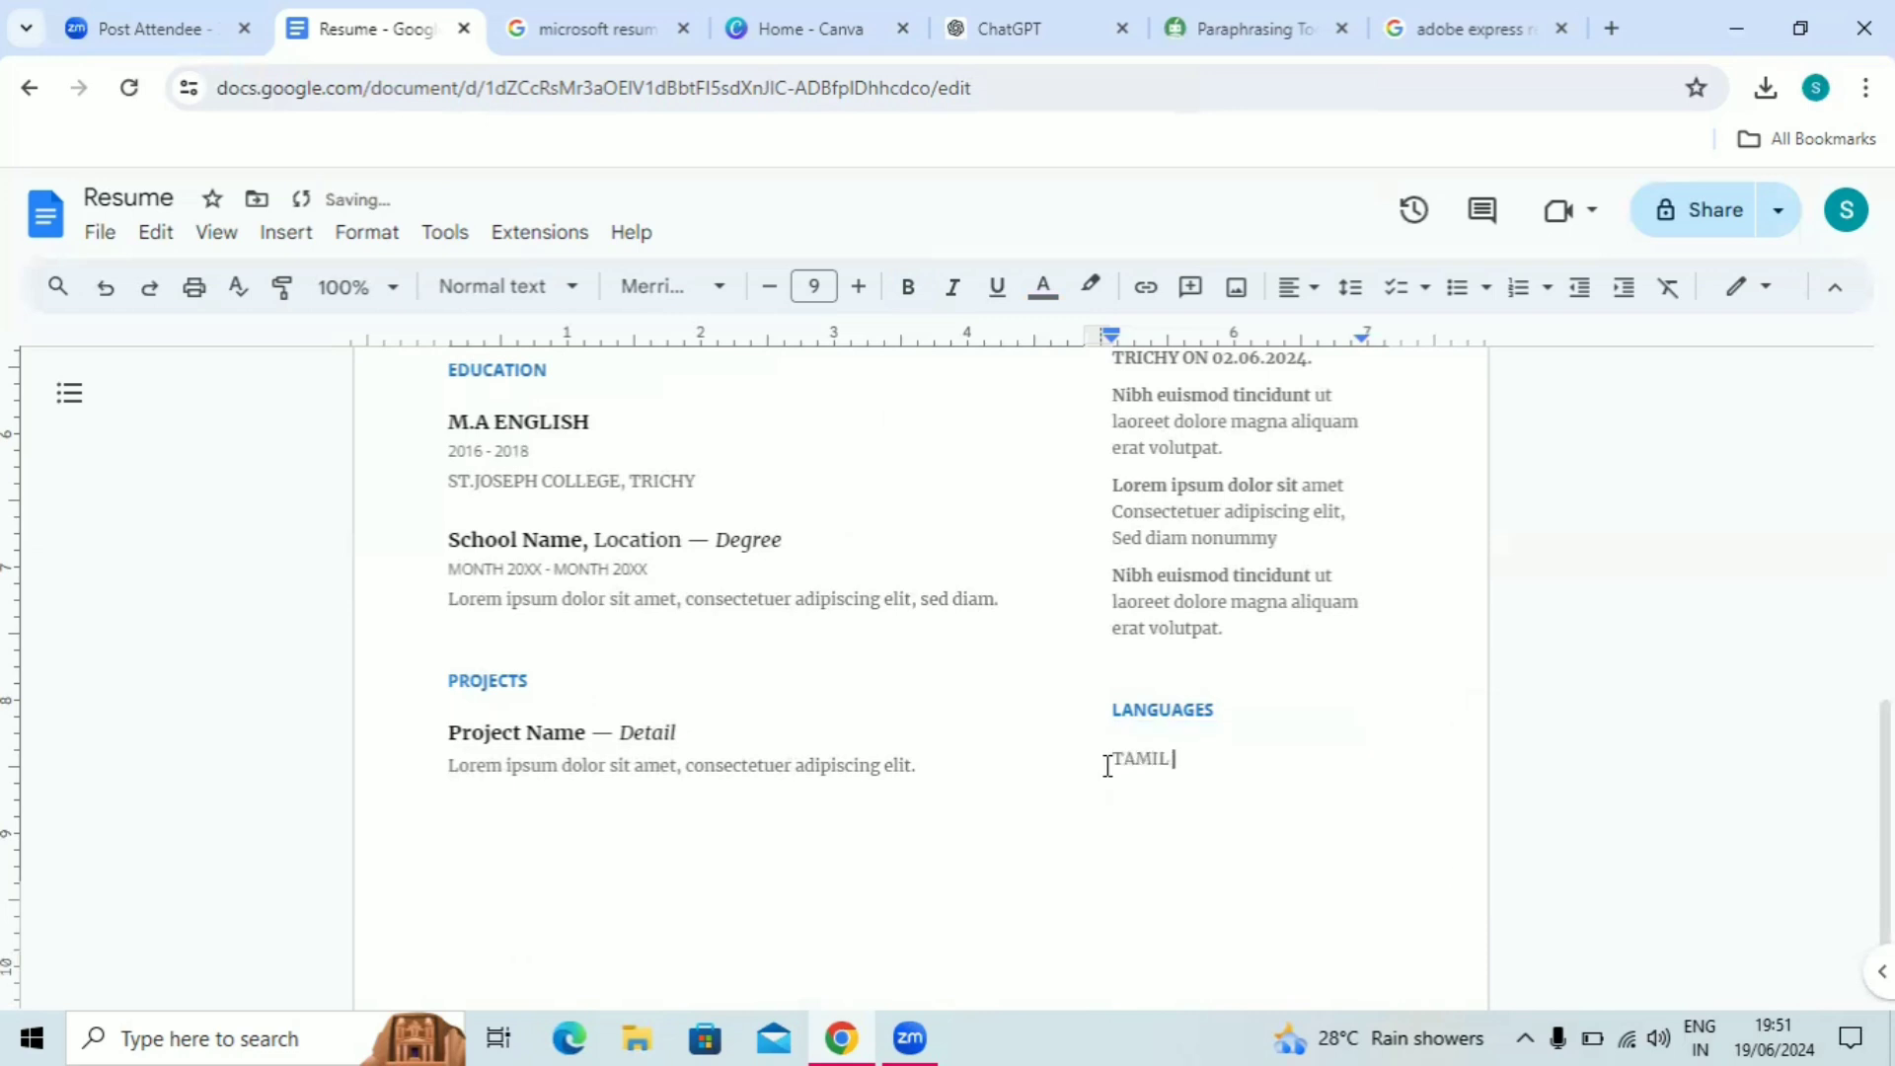
key("BackSpace")
type(", ENGLISH")
left_click(1226, 660)
- Change the text color of the whole "EXPERIENCE (INTERNSHIP)" heading line to dark purple
key("ctrl+Home")
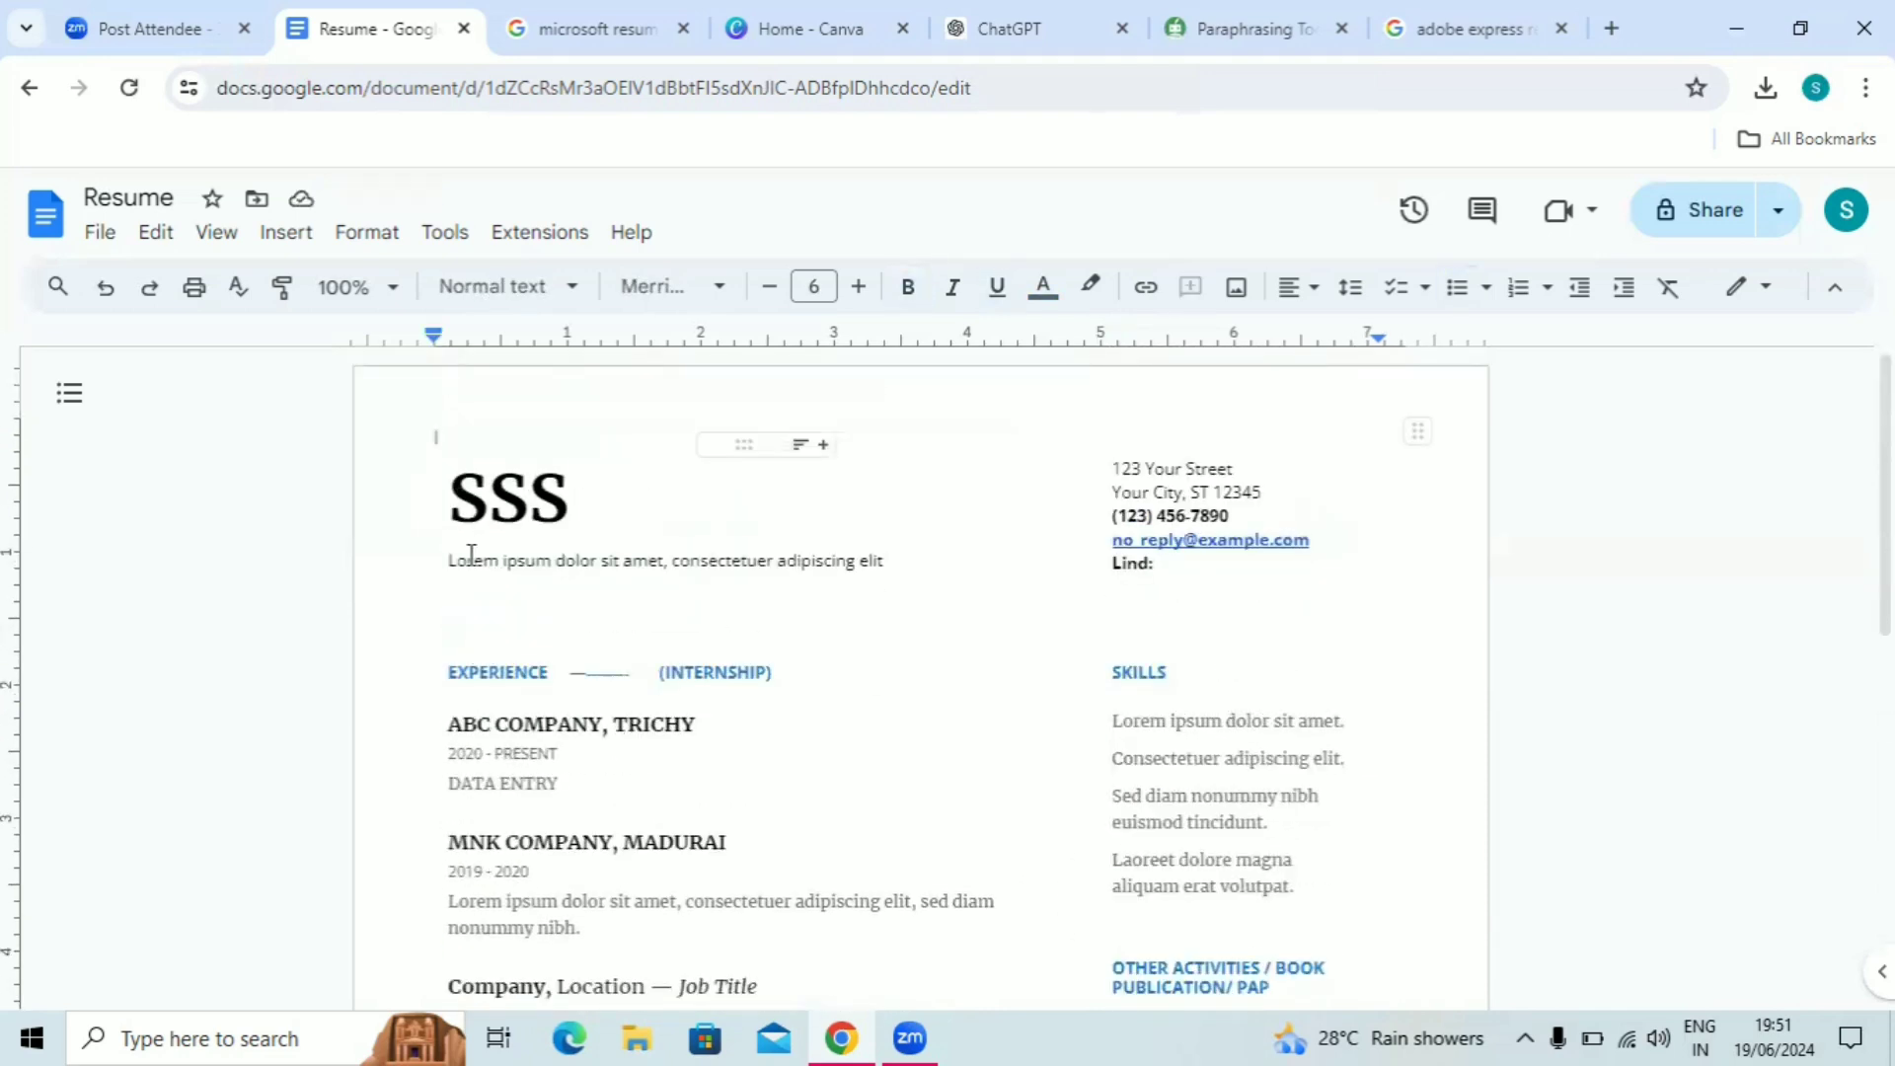
double_click(444, 681)
left_click_drag(443, 681, 787, 659)
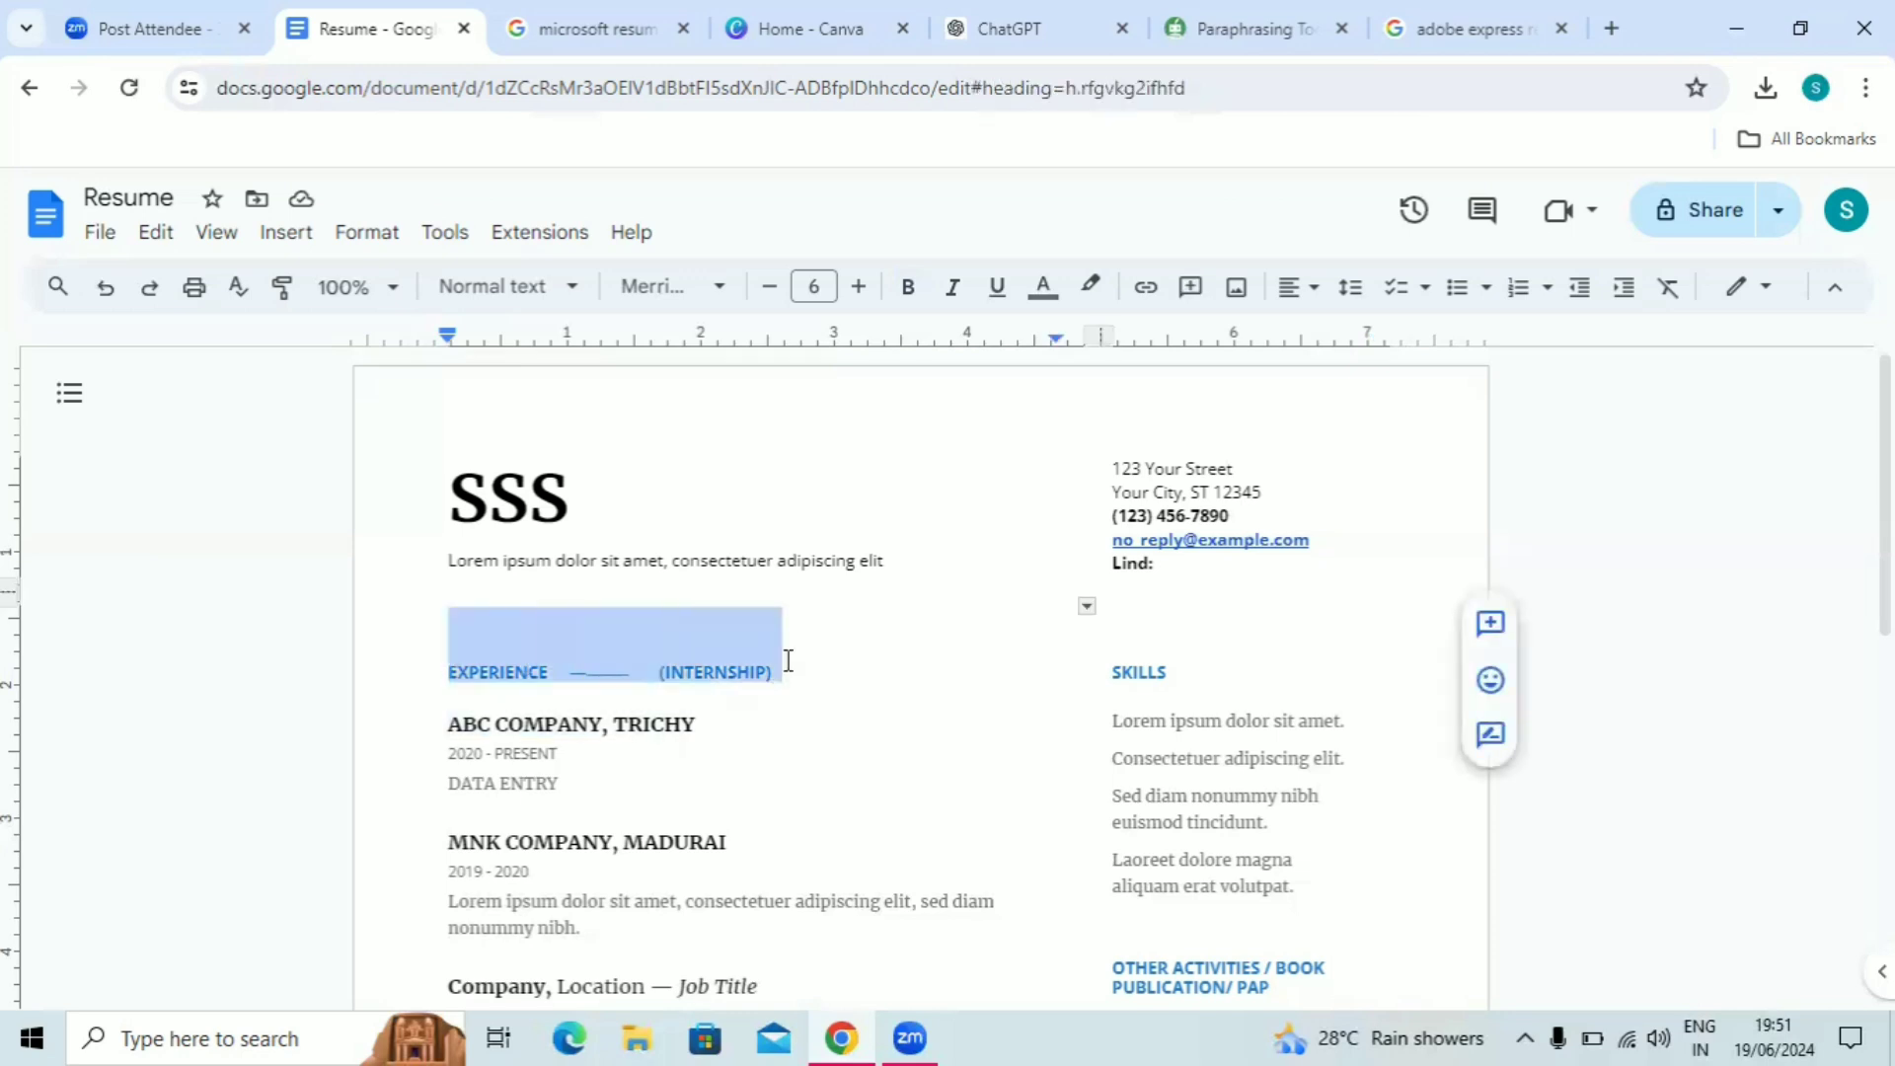
left_click(1042, 294)
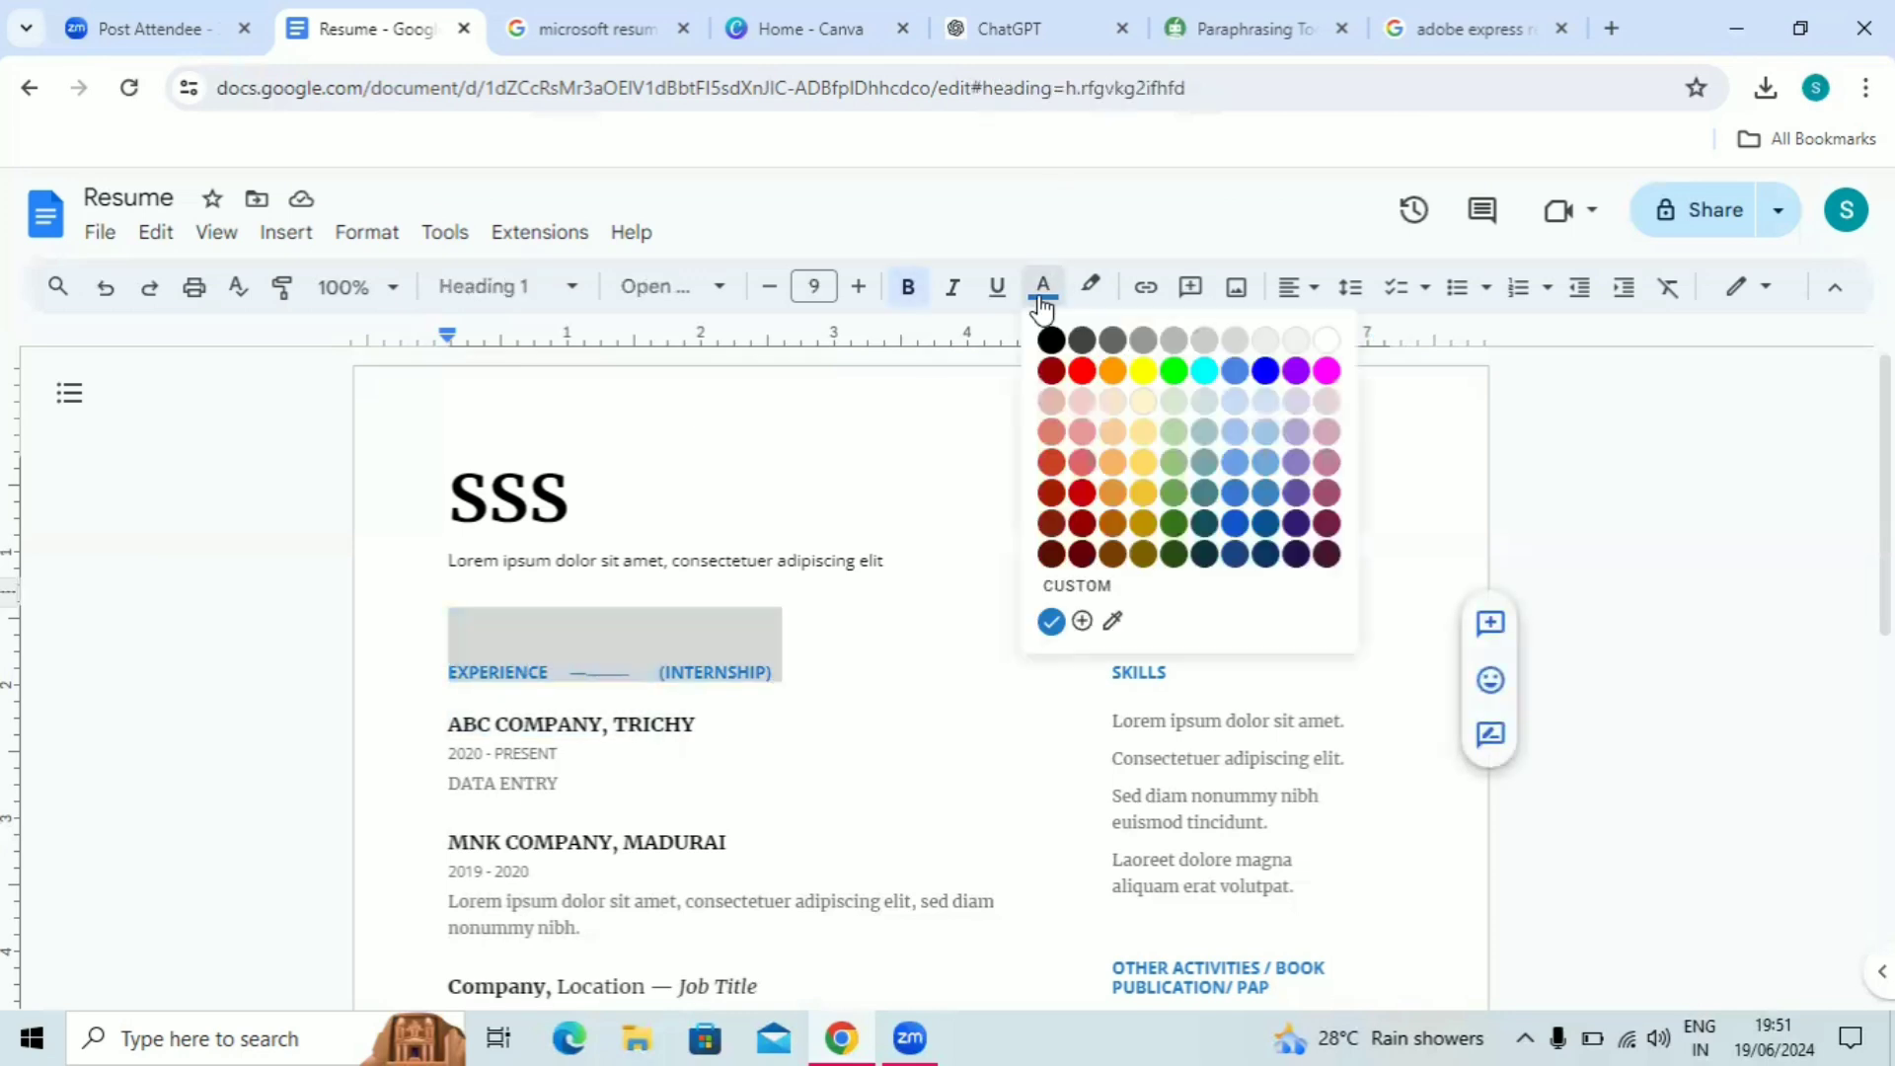
left_click(1296, 533)
left_click(850, 801)
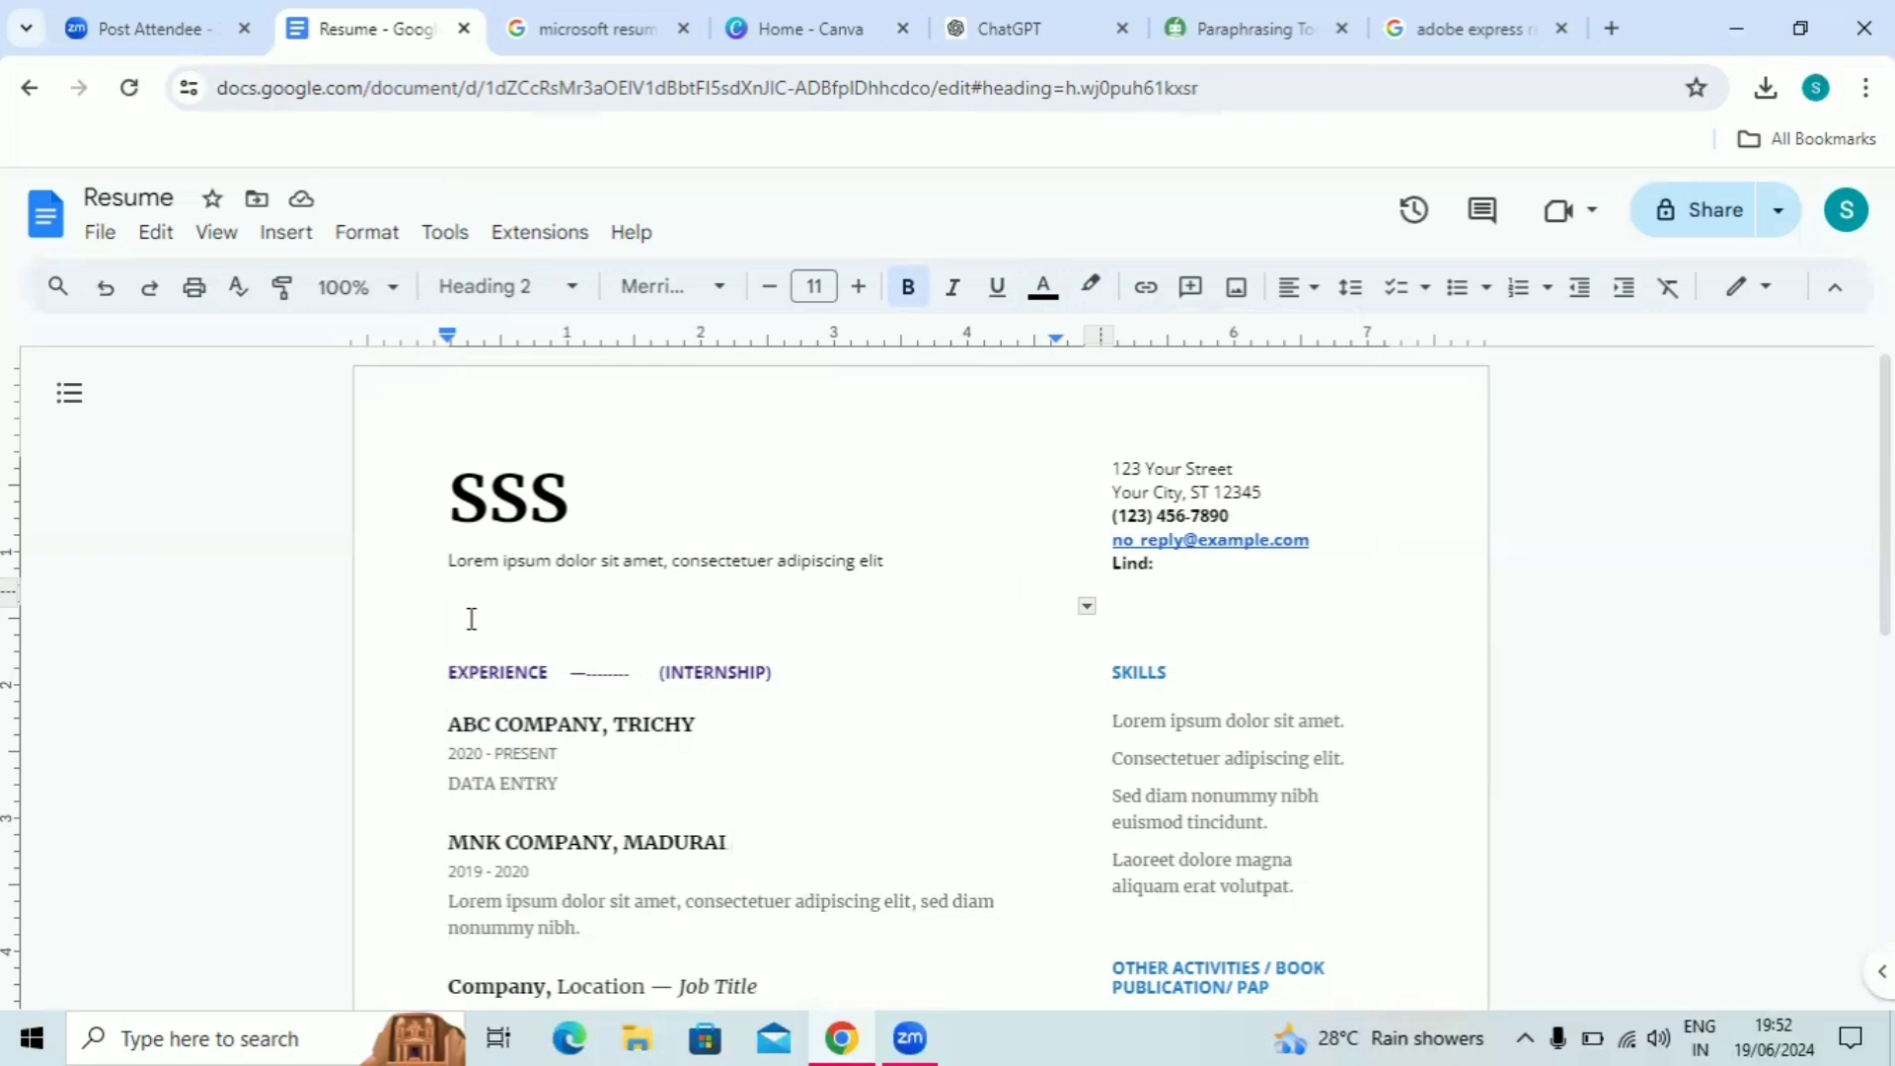
- Set the font of the entire resume to Merriweather Black and look over the restyled page
key("ctrl+a")
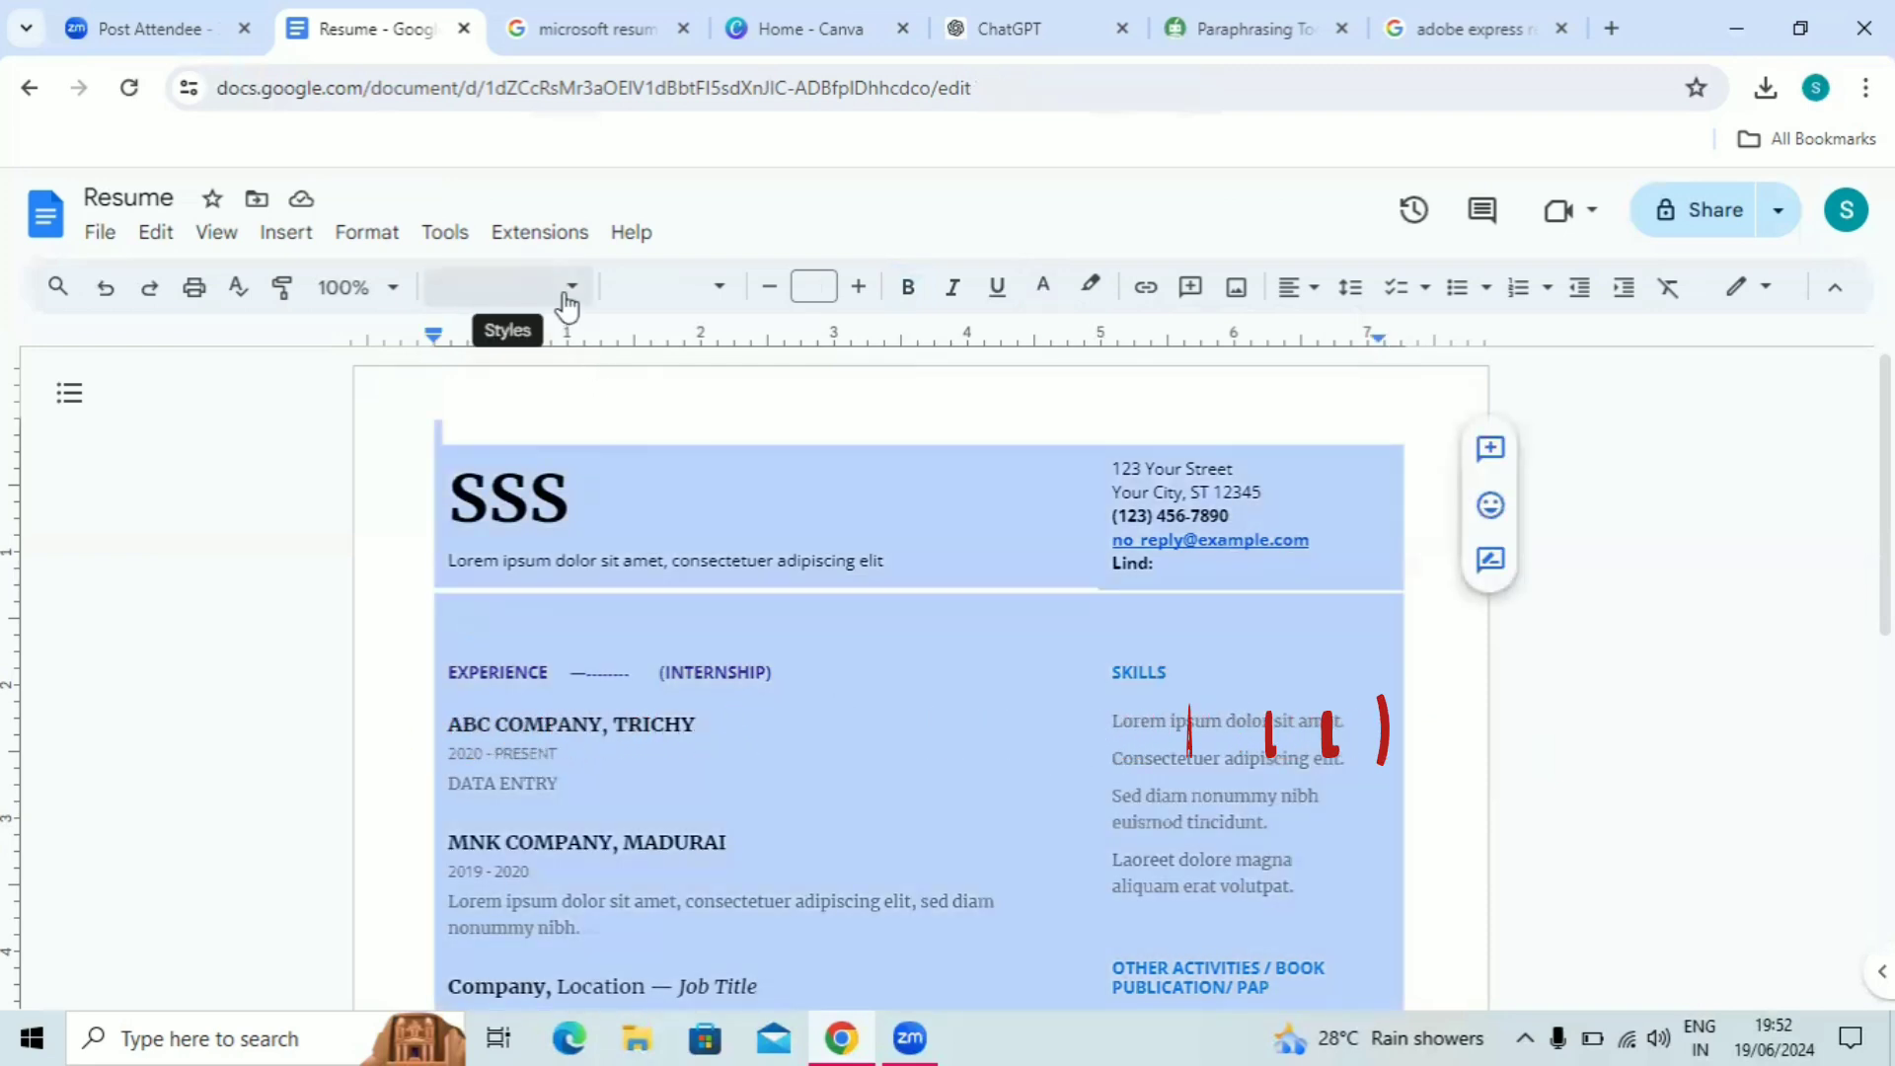
left_click(671, 287)
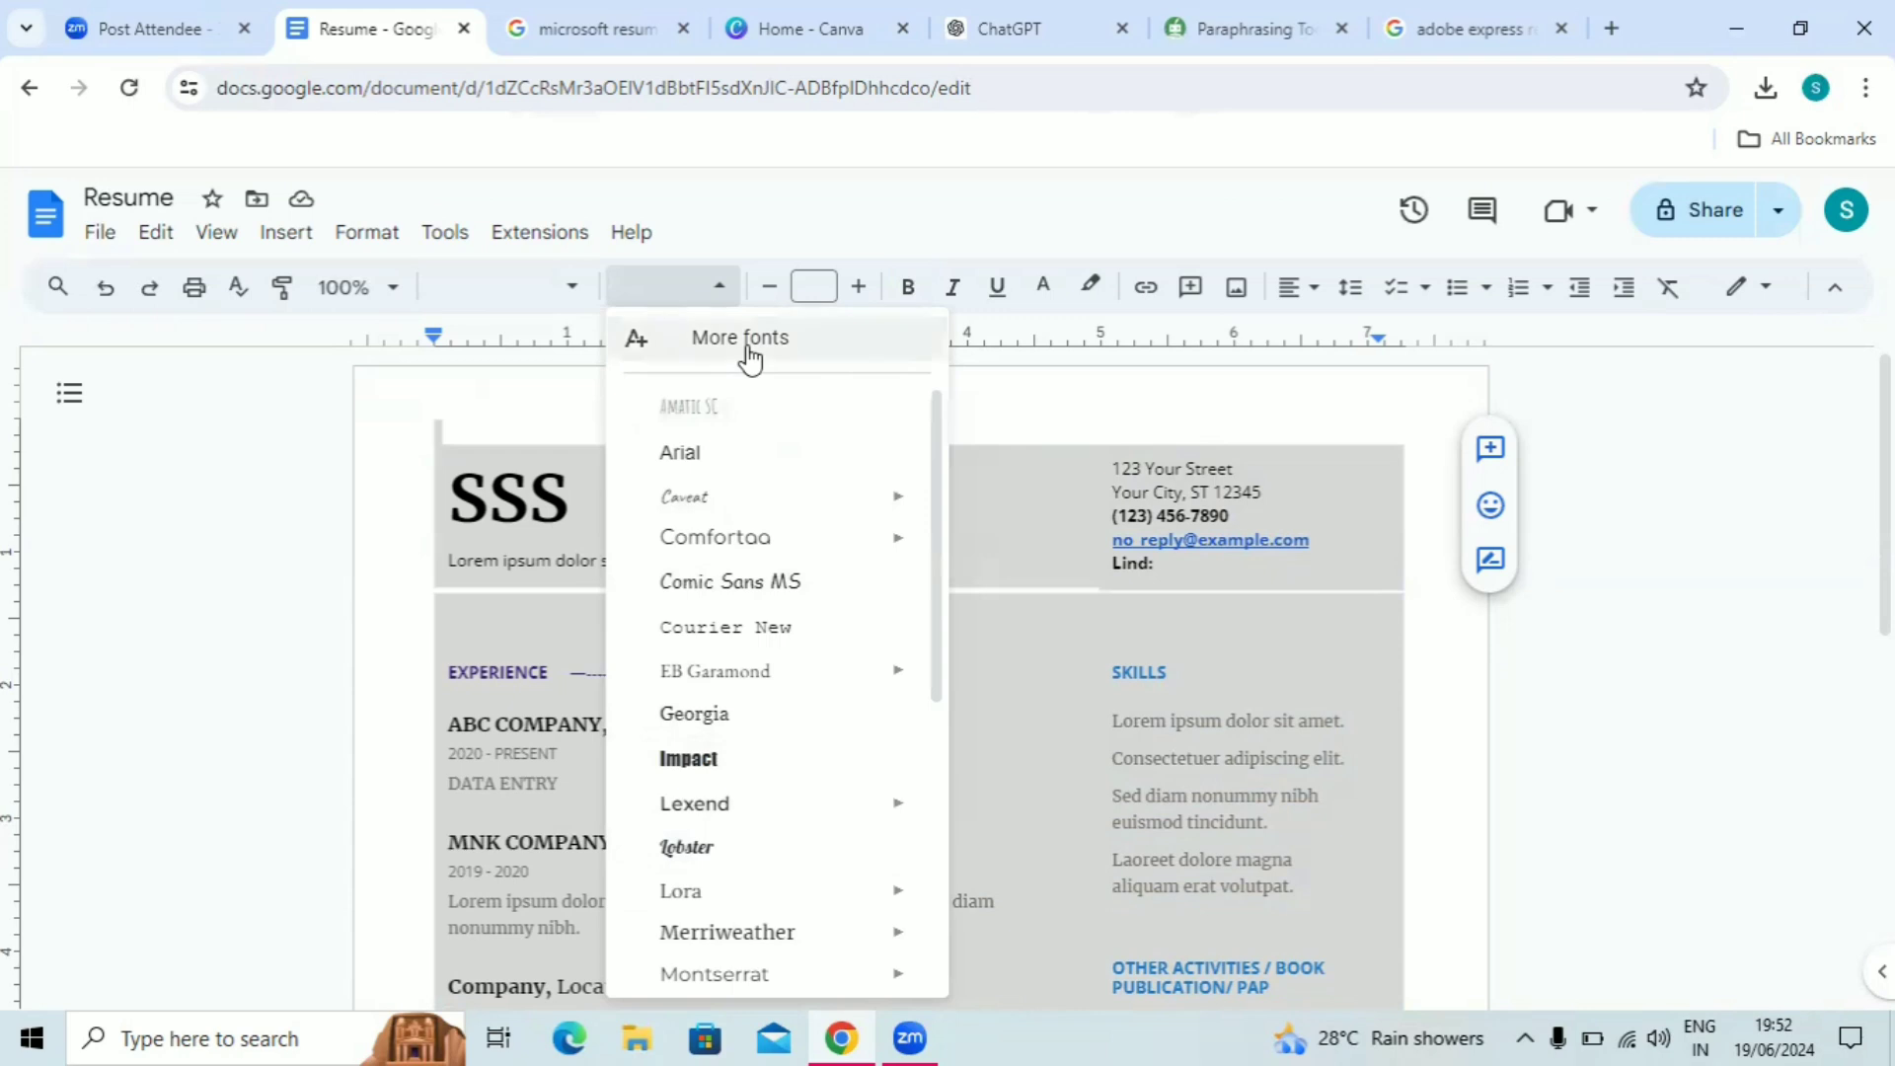
mouse_move(809, 933)
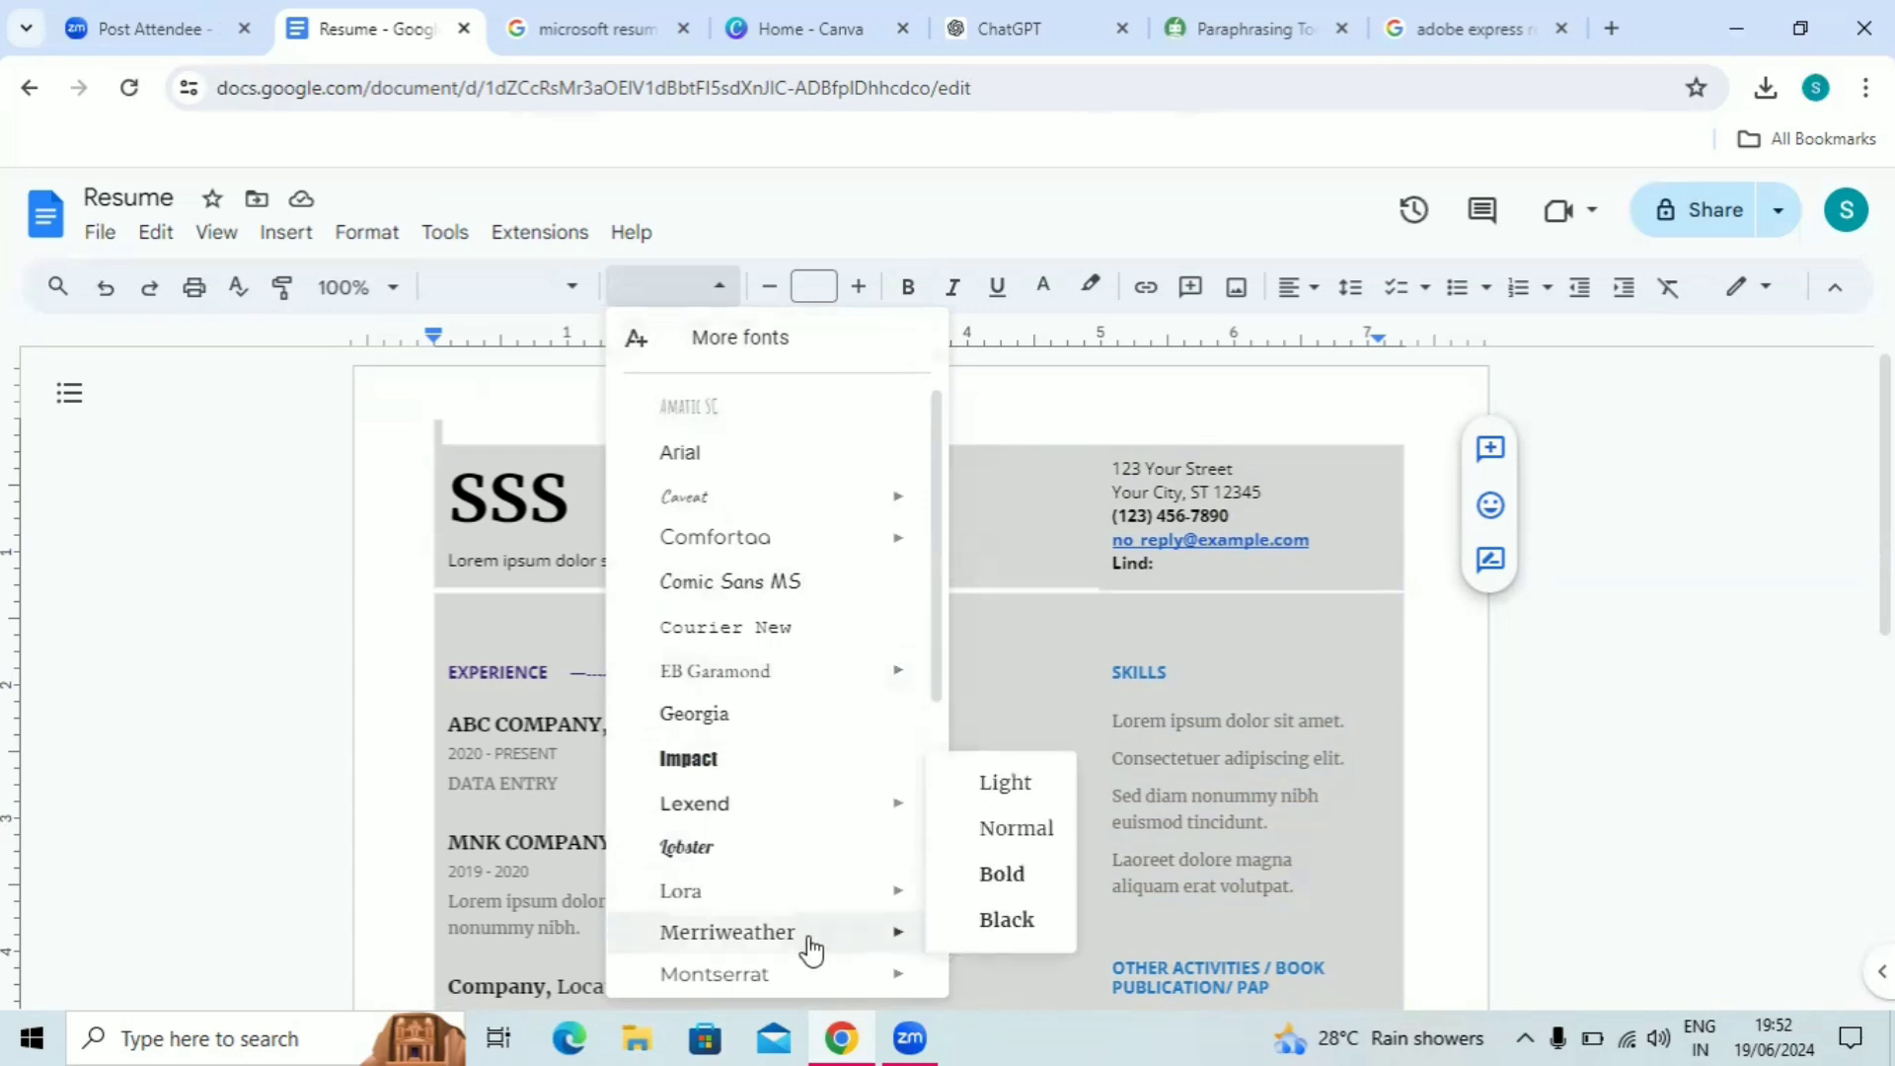
left_click(984, 923)
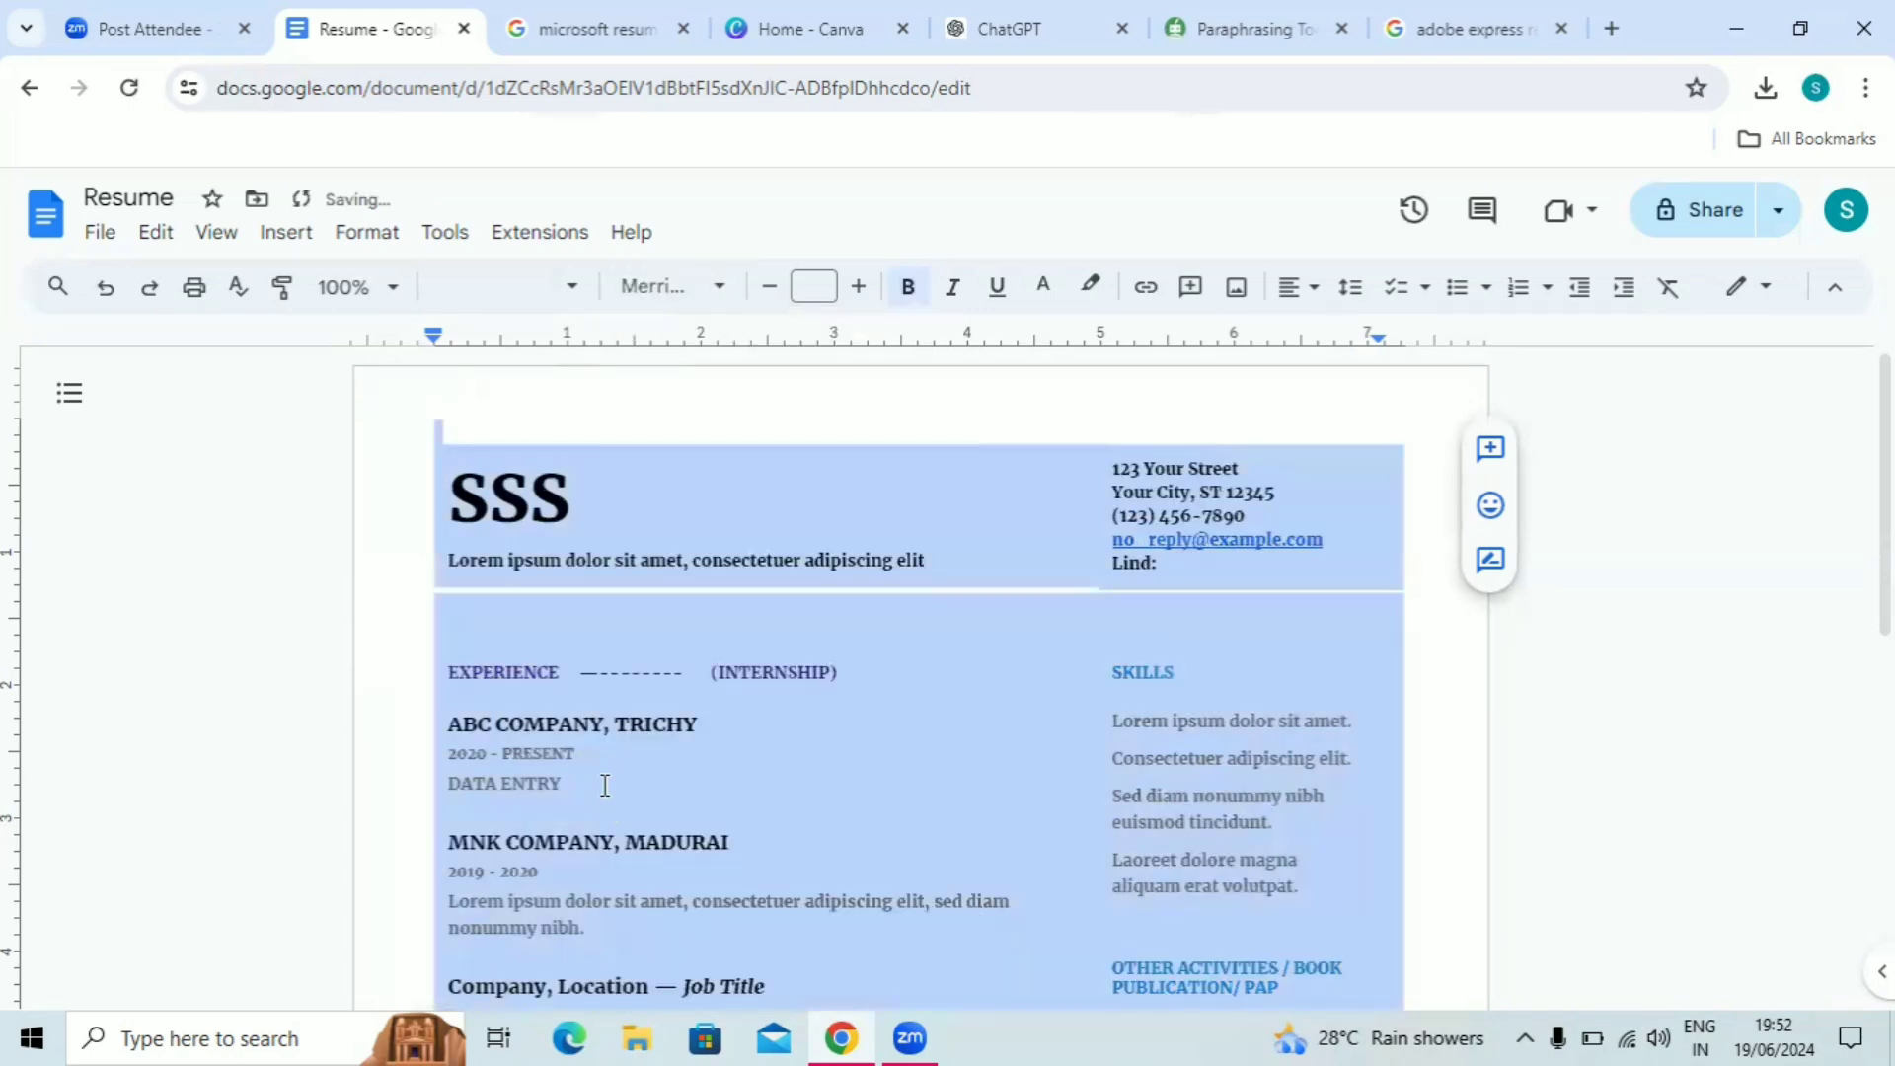
left_click(799, 825)
scroll(799, 826, "down", 1)
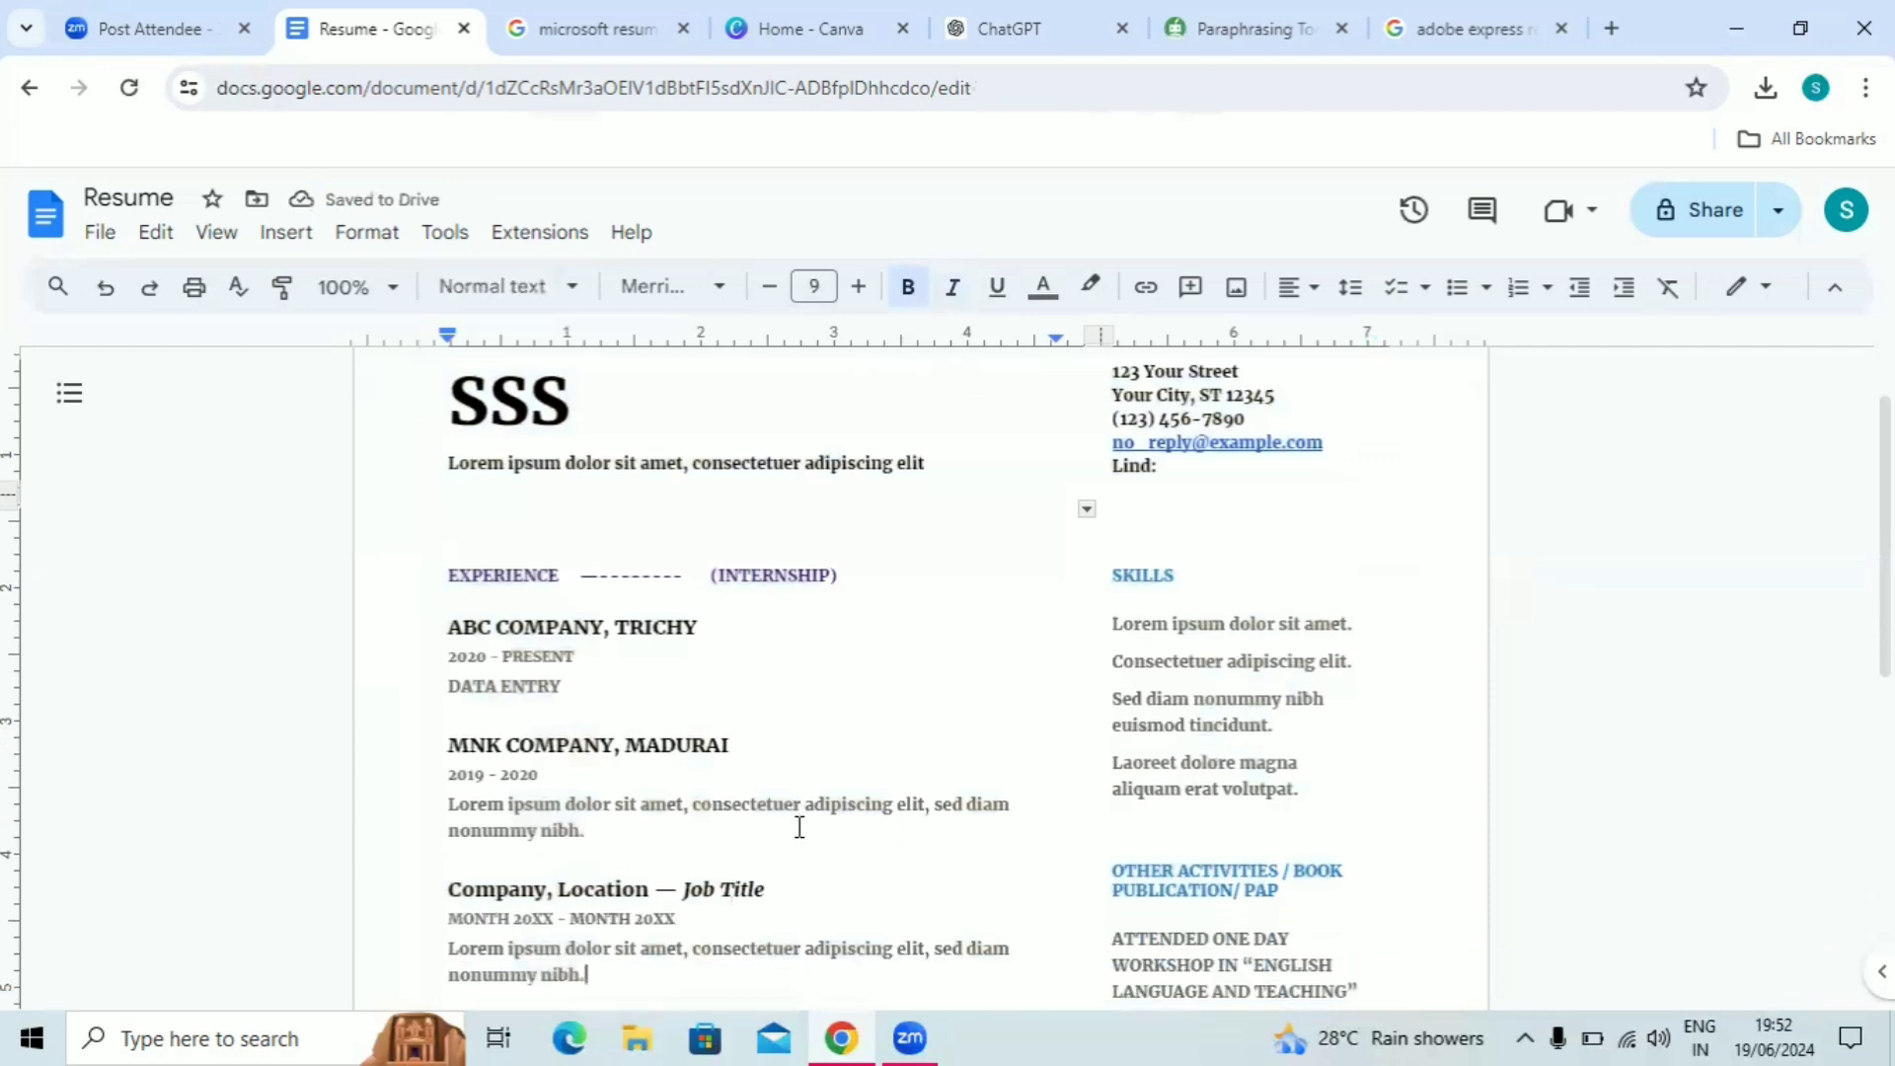
scroll(800, 827, "down", 6)
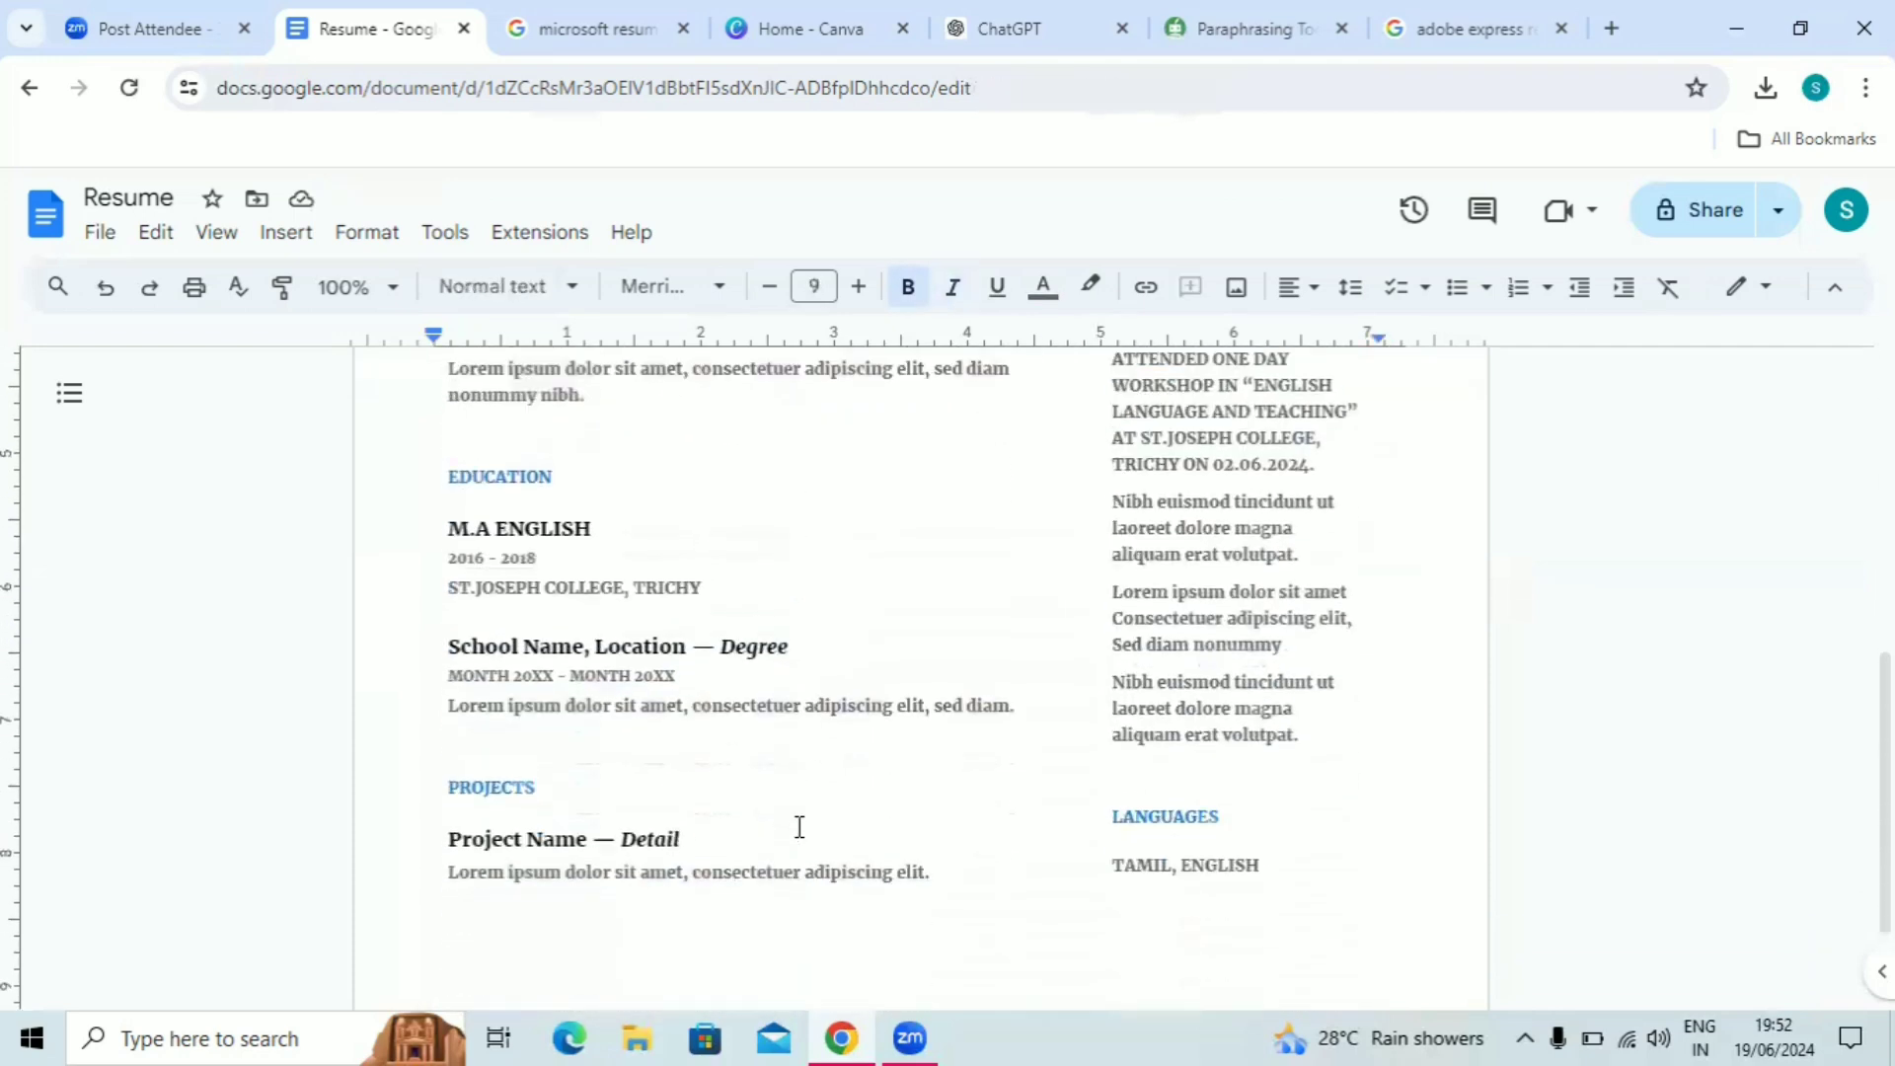
scroll(799, 826, "down", 1)
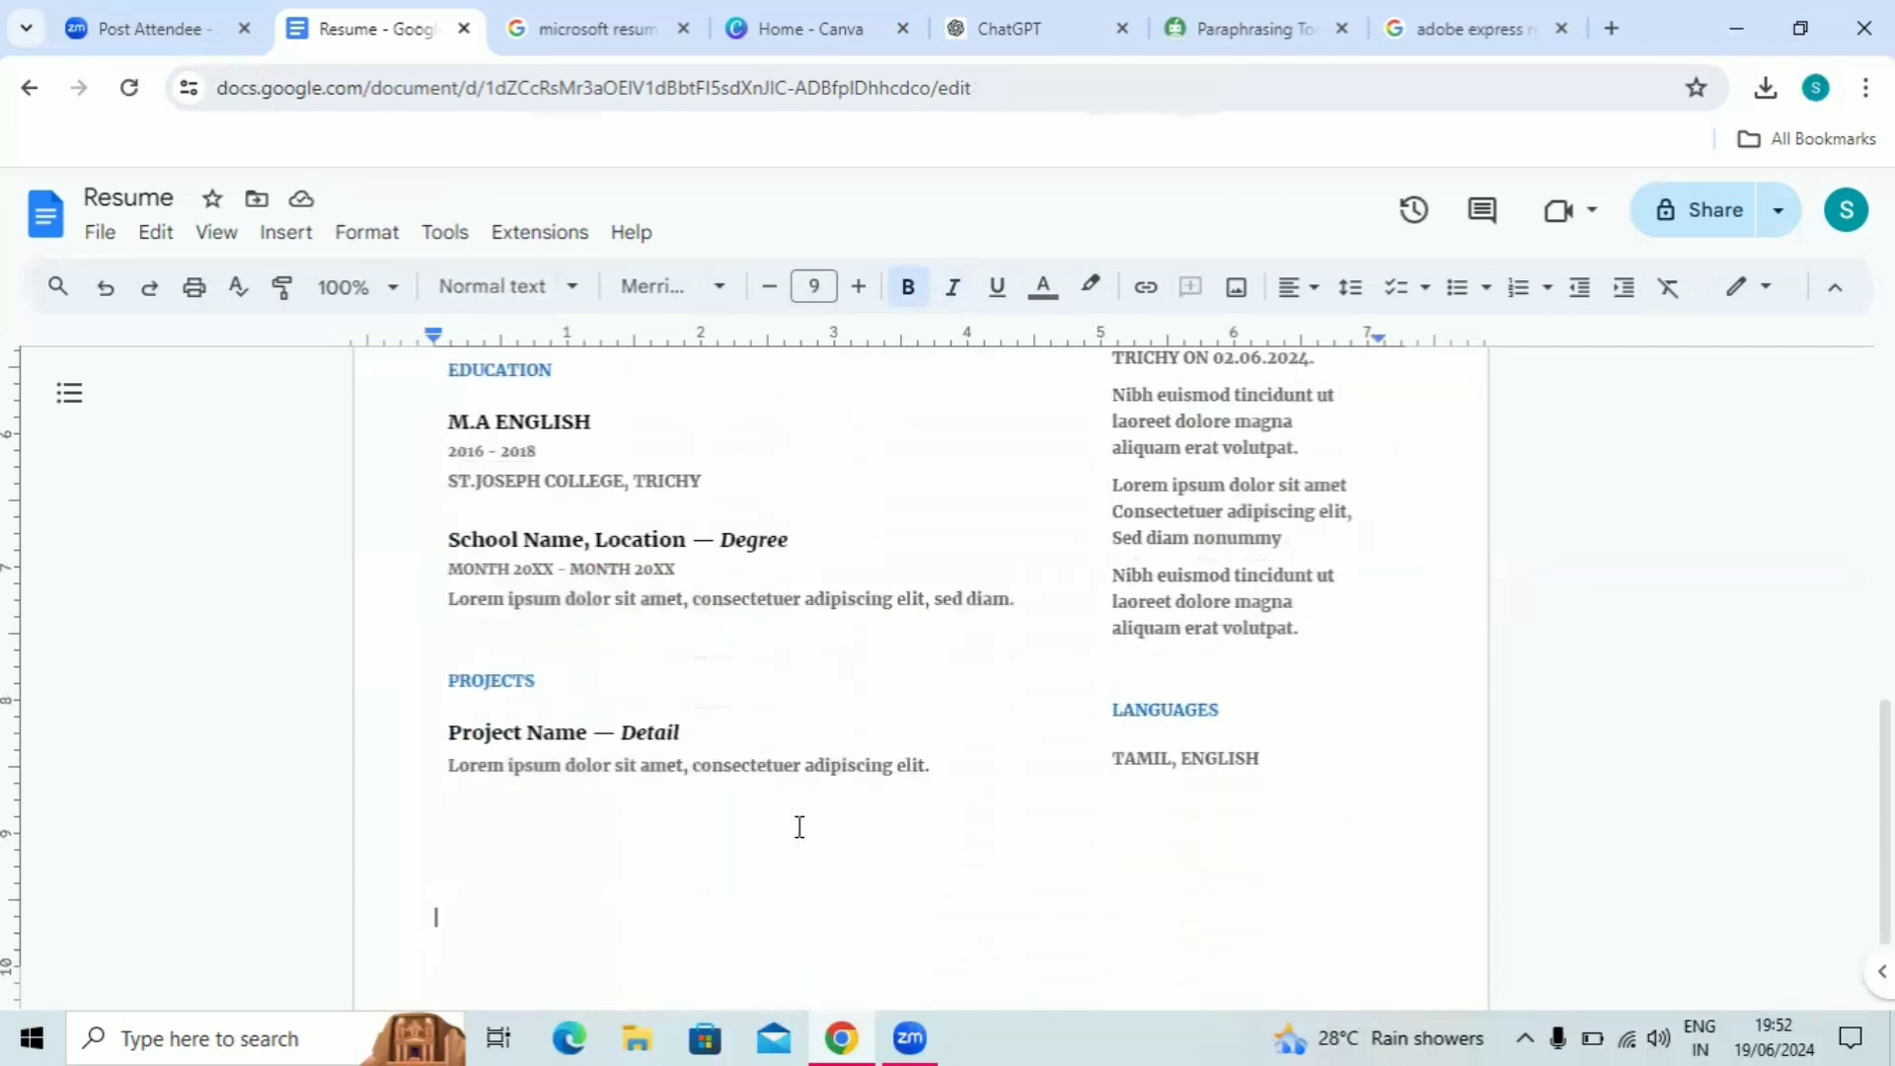
- Download the resume as a Microsoft Word (.docx) file
key("ctrl+Home")
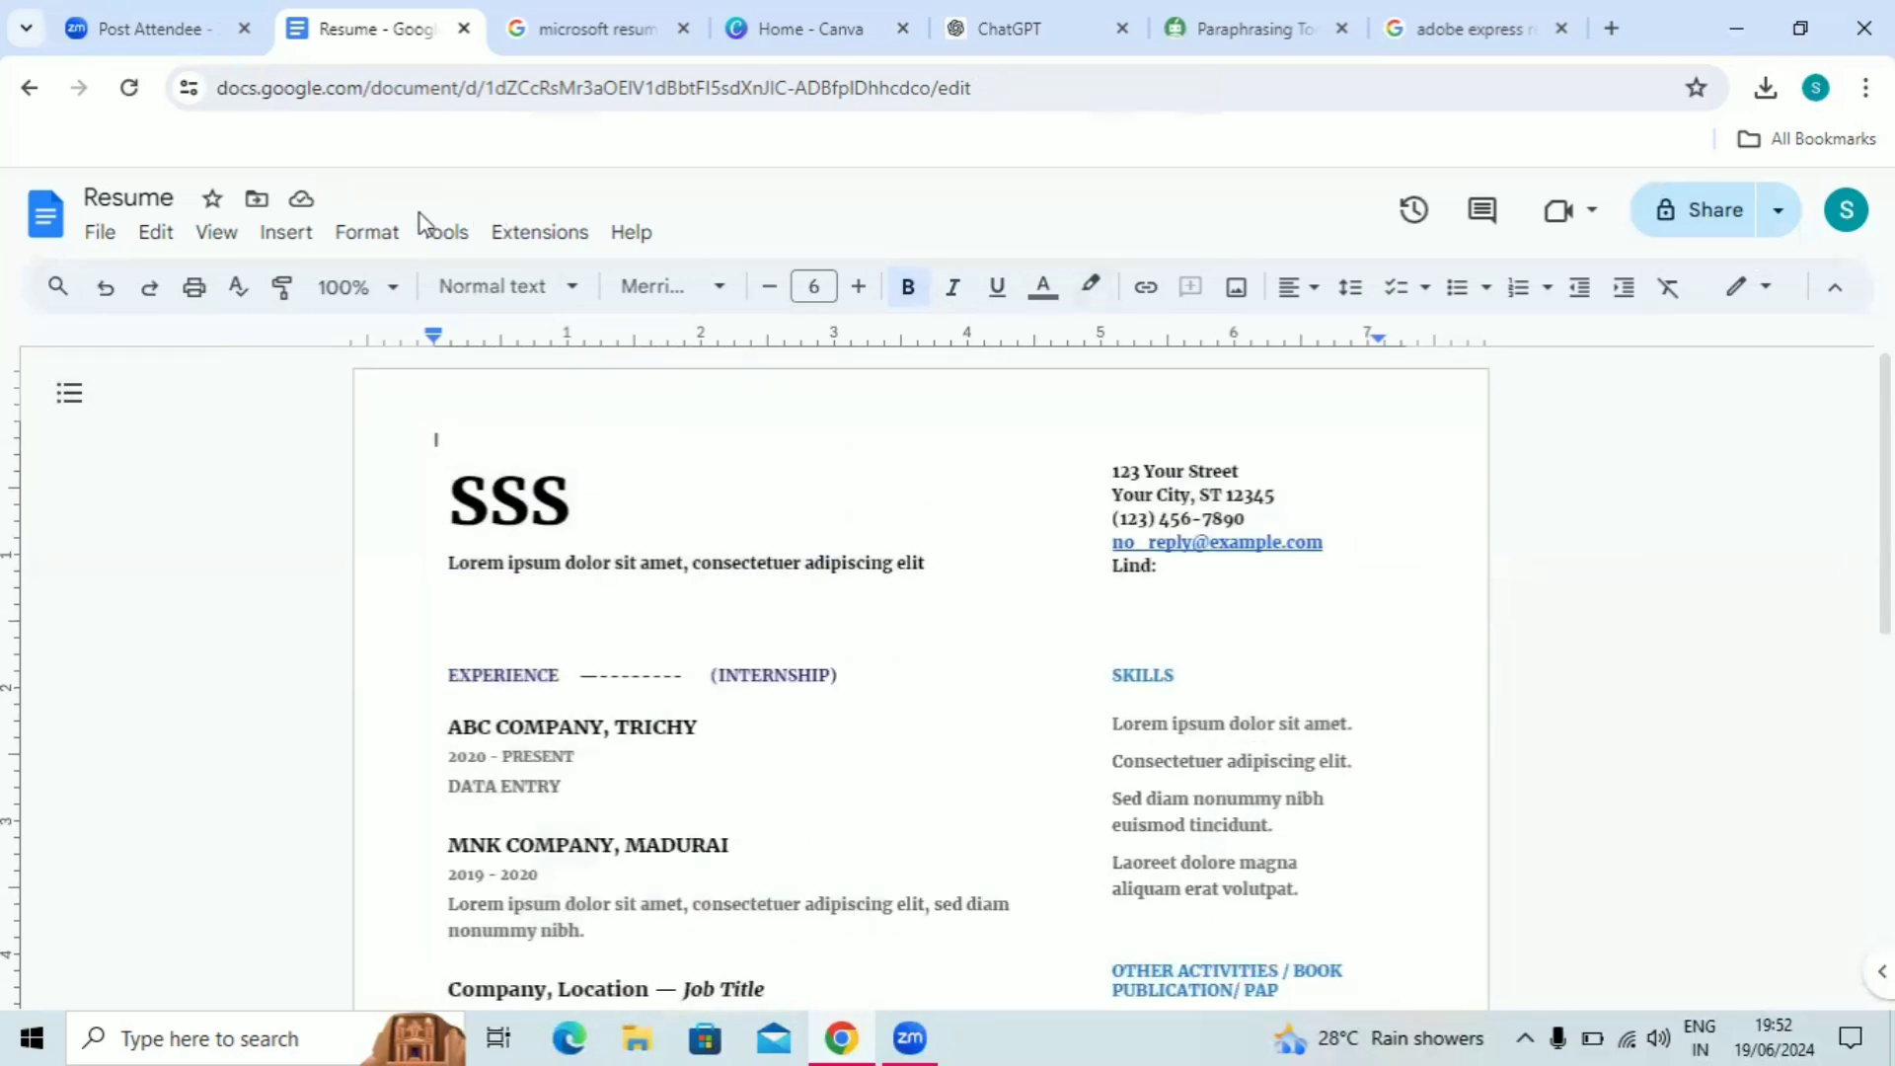
left_click(109, 242)
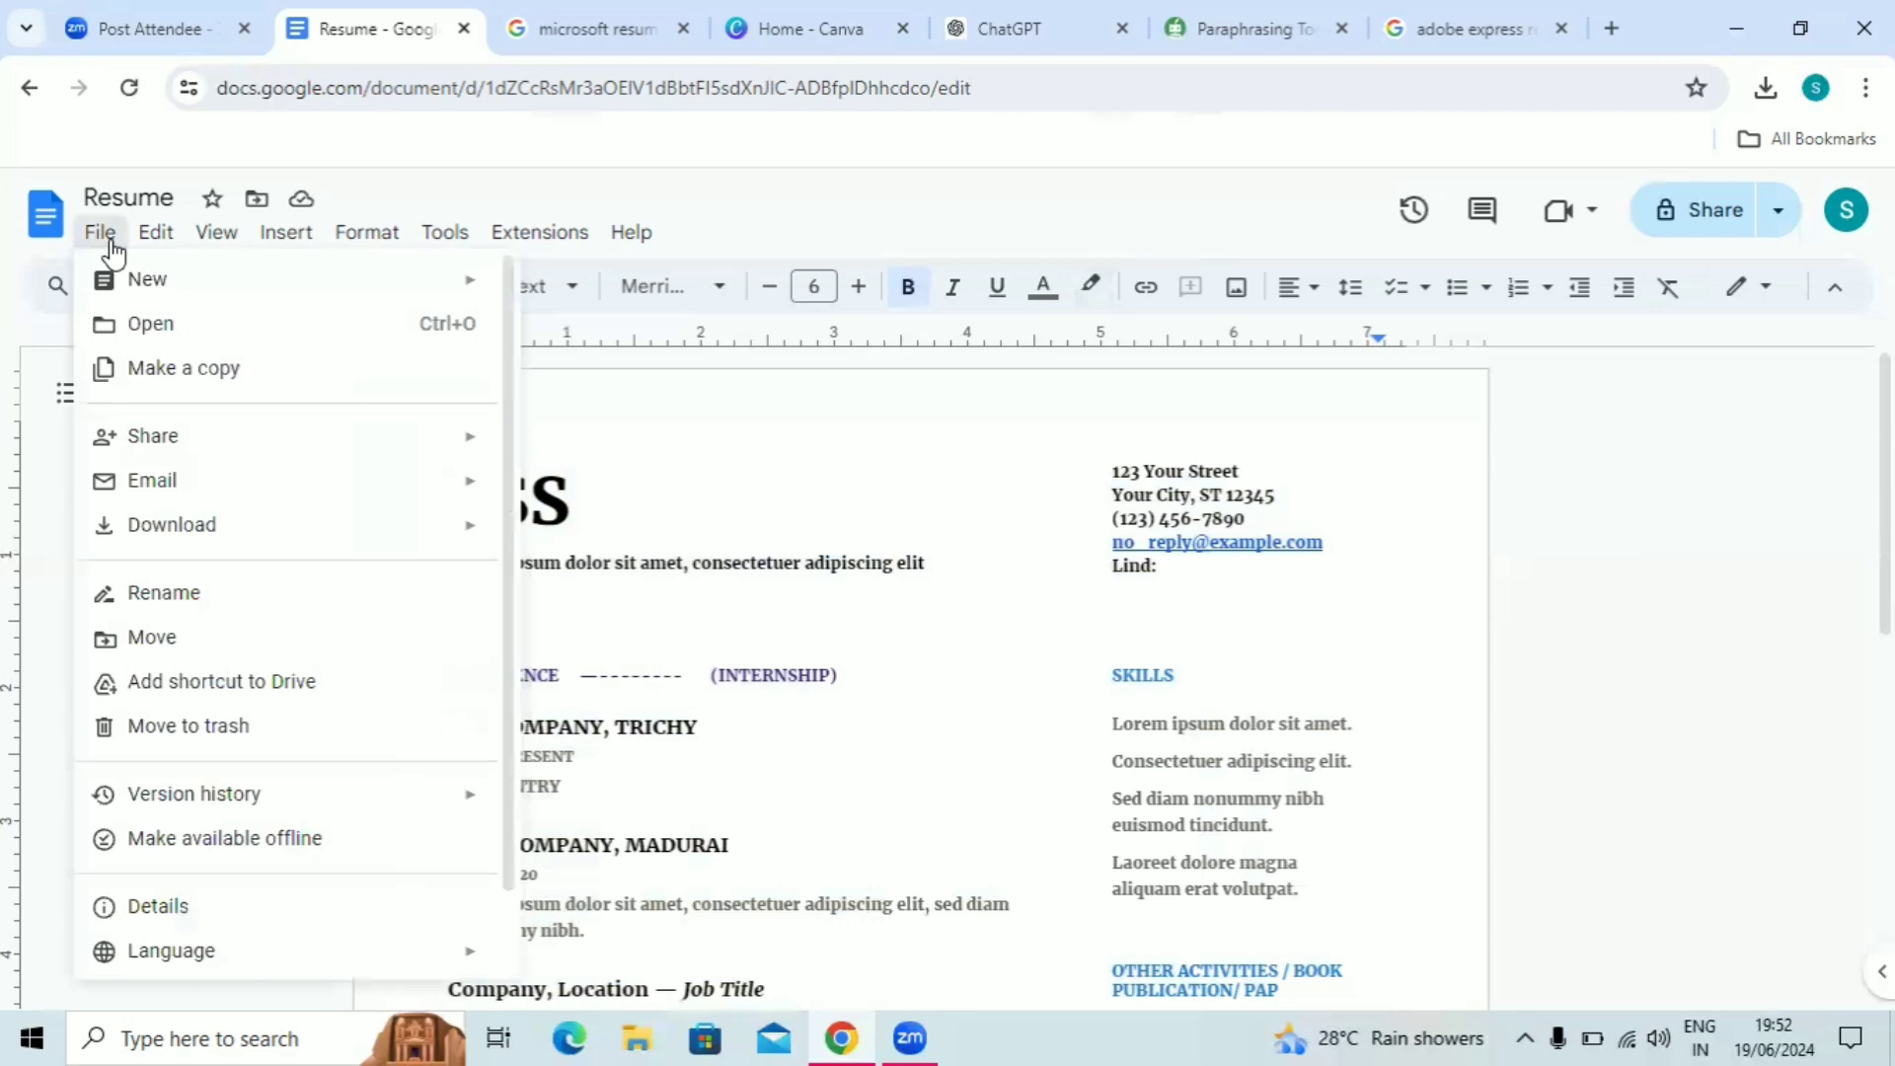
mouse_move(245, 533)
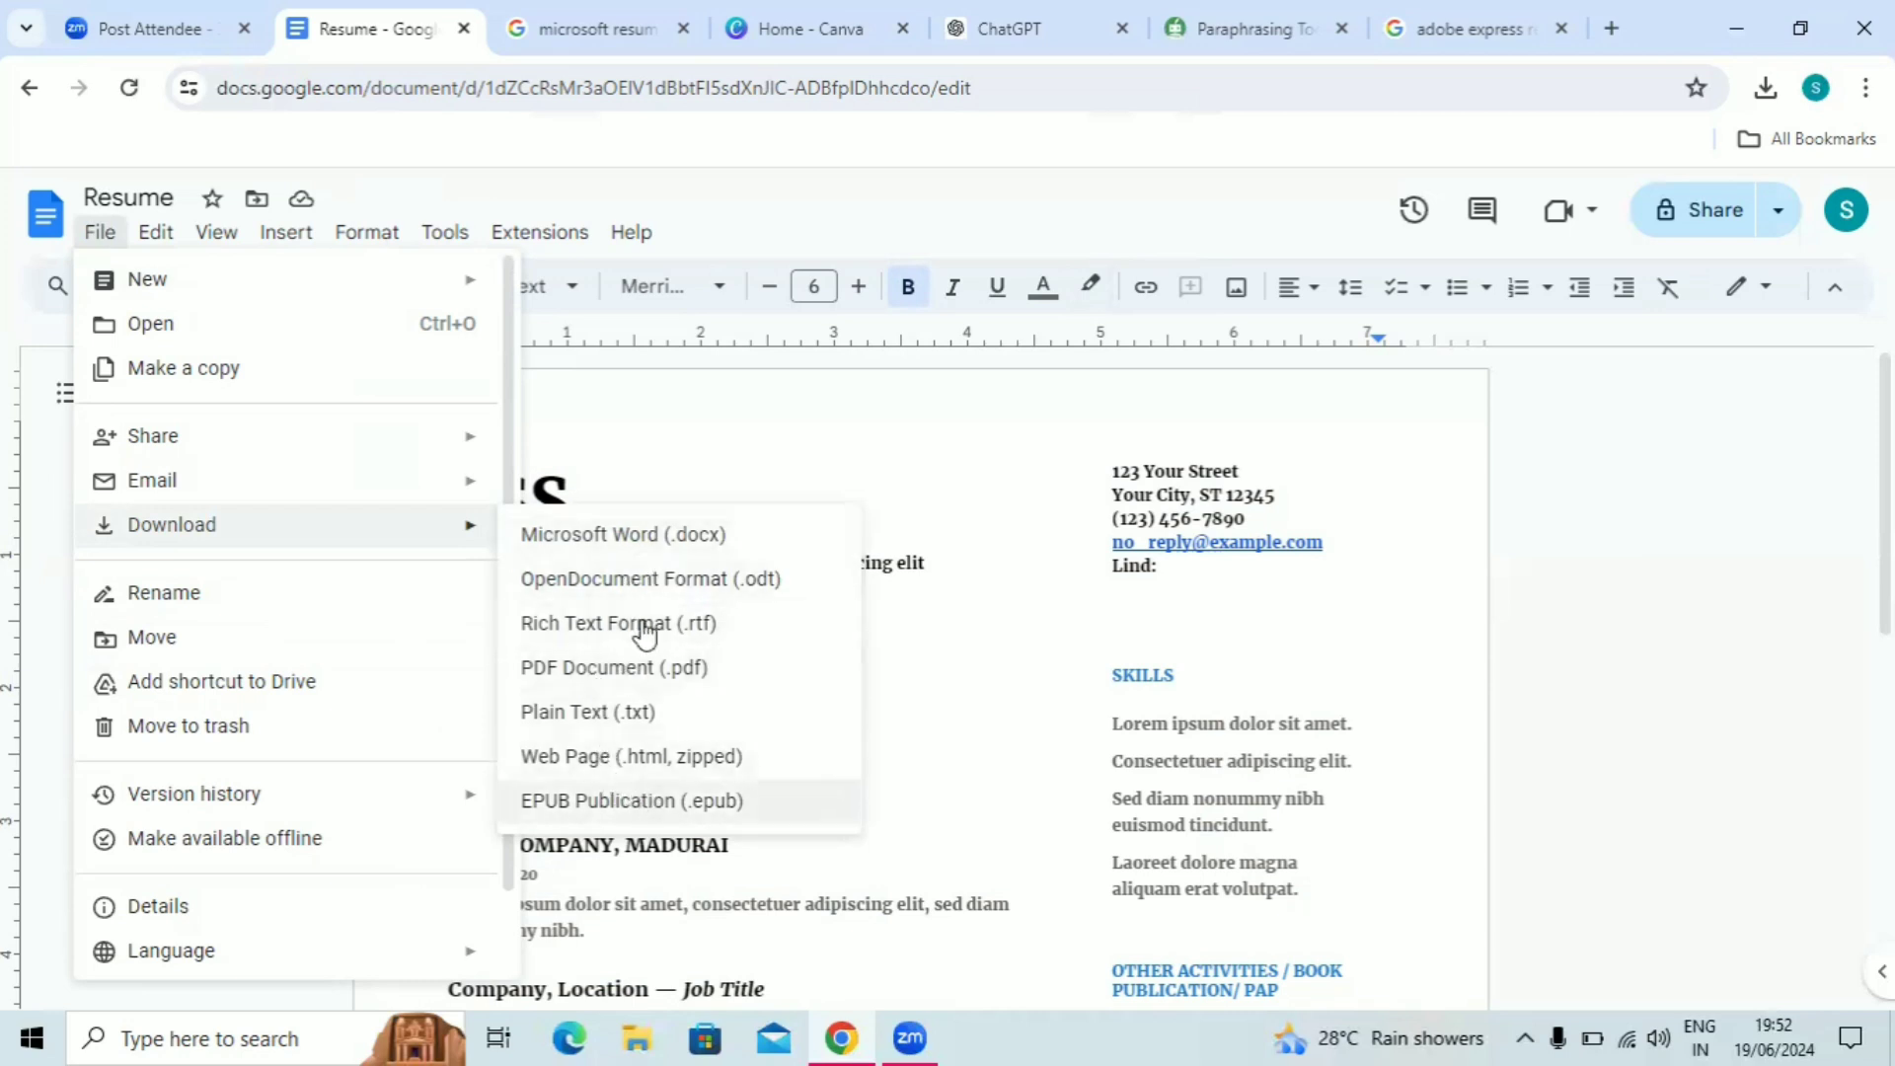
left_click(647, 549)
left_click(1441, 559)
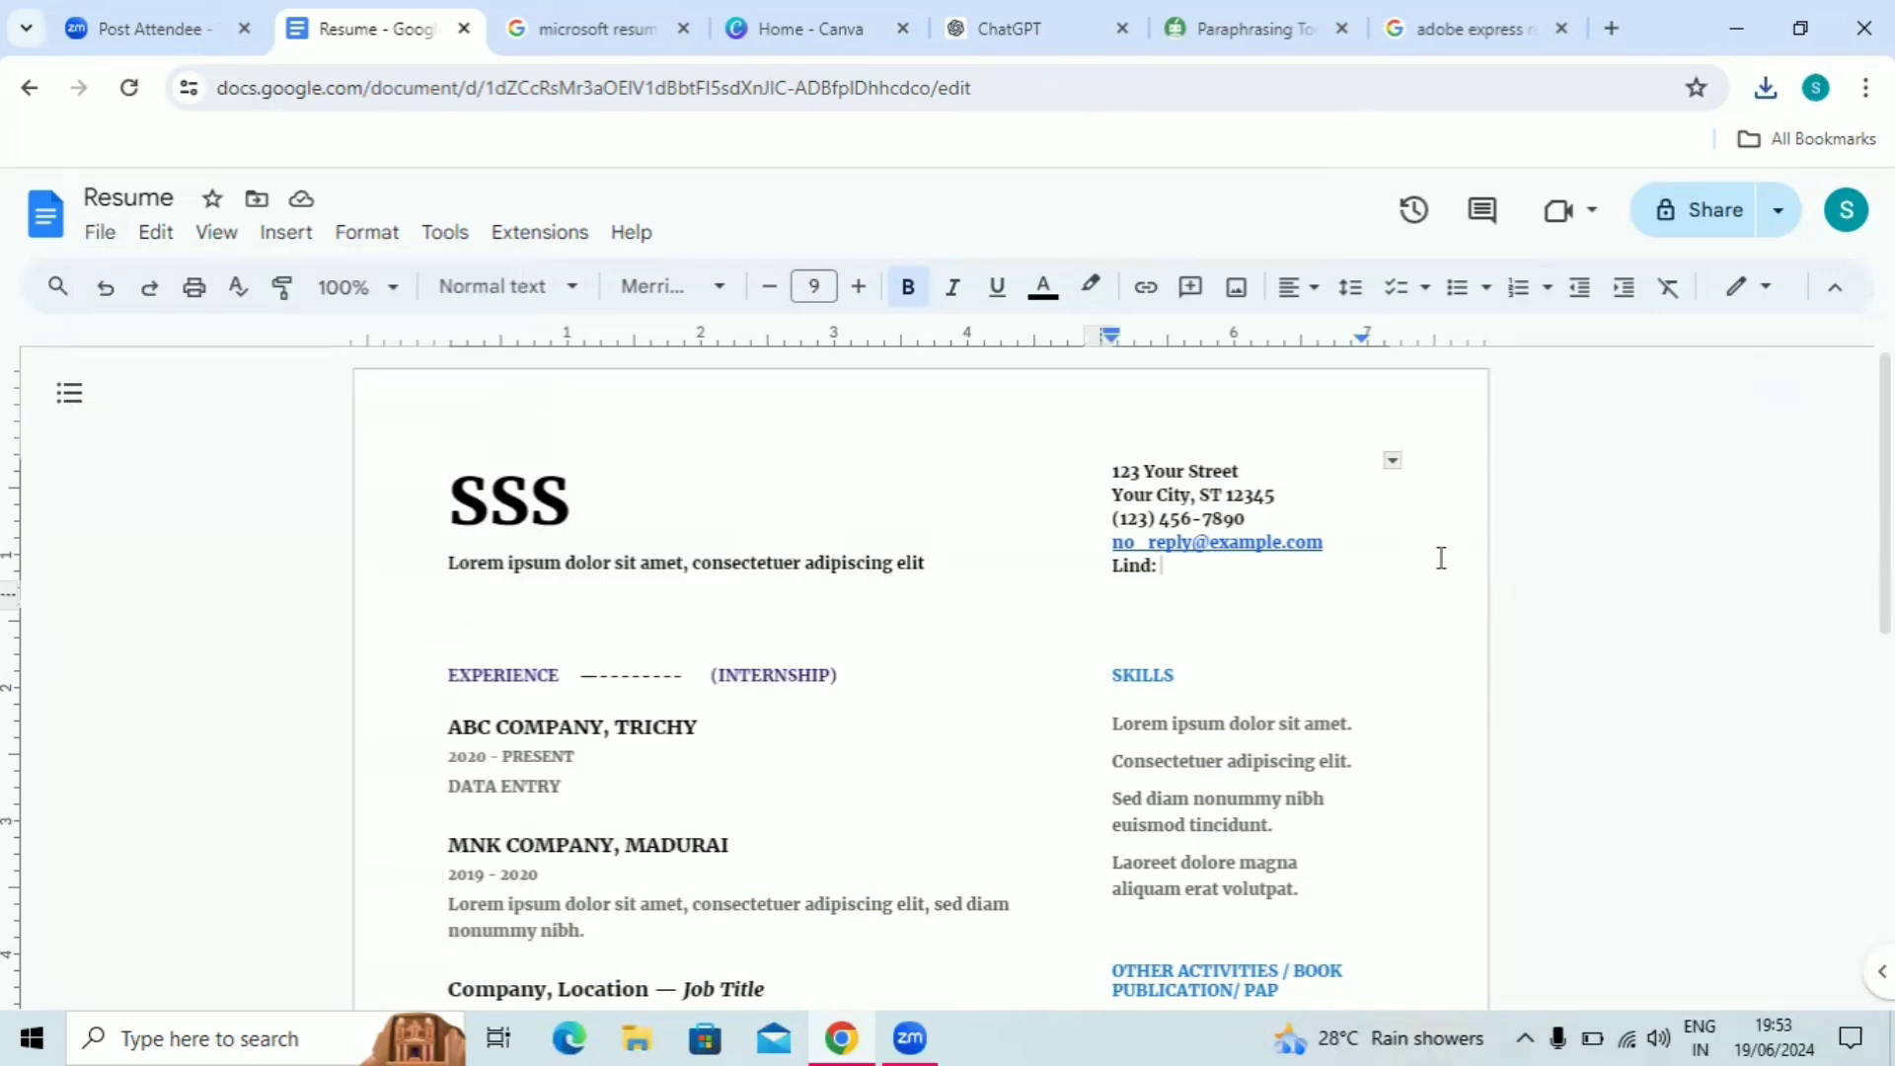
- Switch to Microsoft's online resume templates page and look through the gallery of available designs
left_click(644, 22)
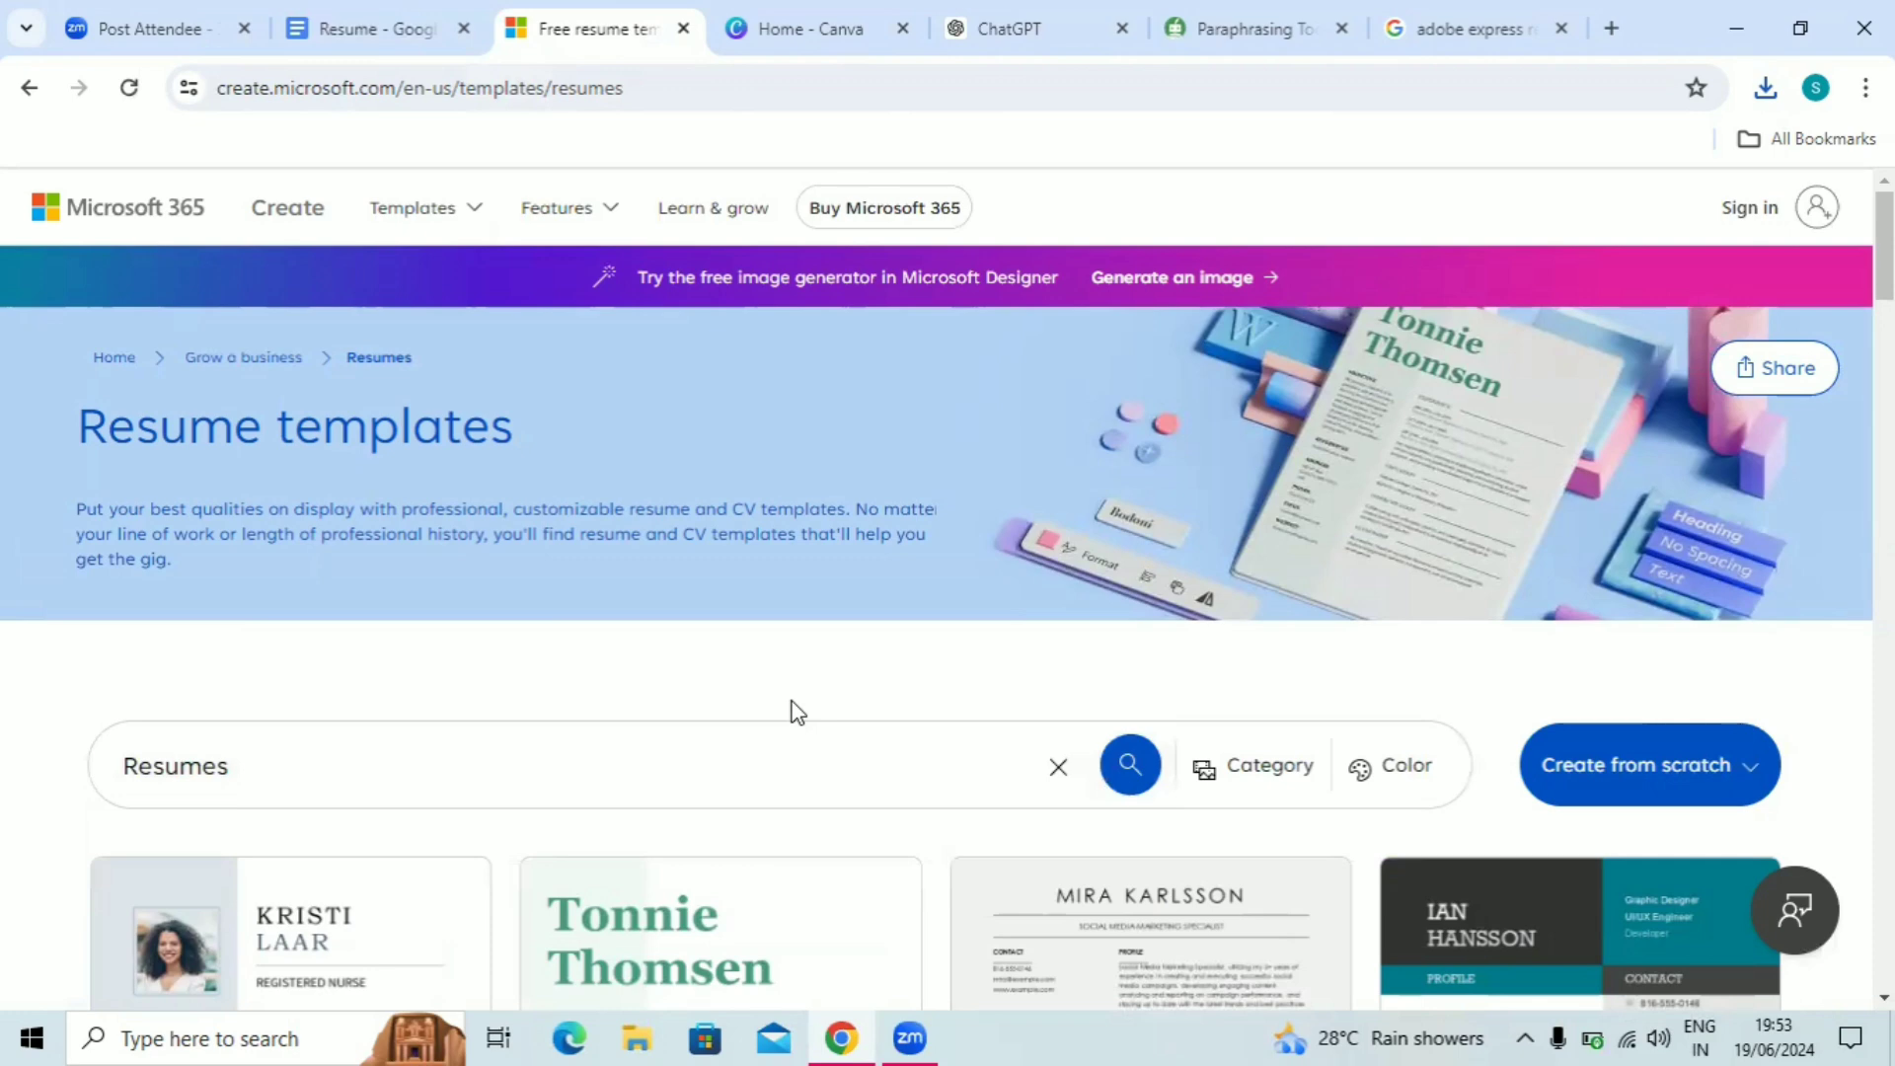
scroll(804, 691, "down", 2)
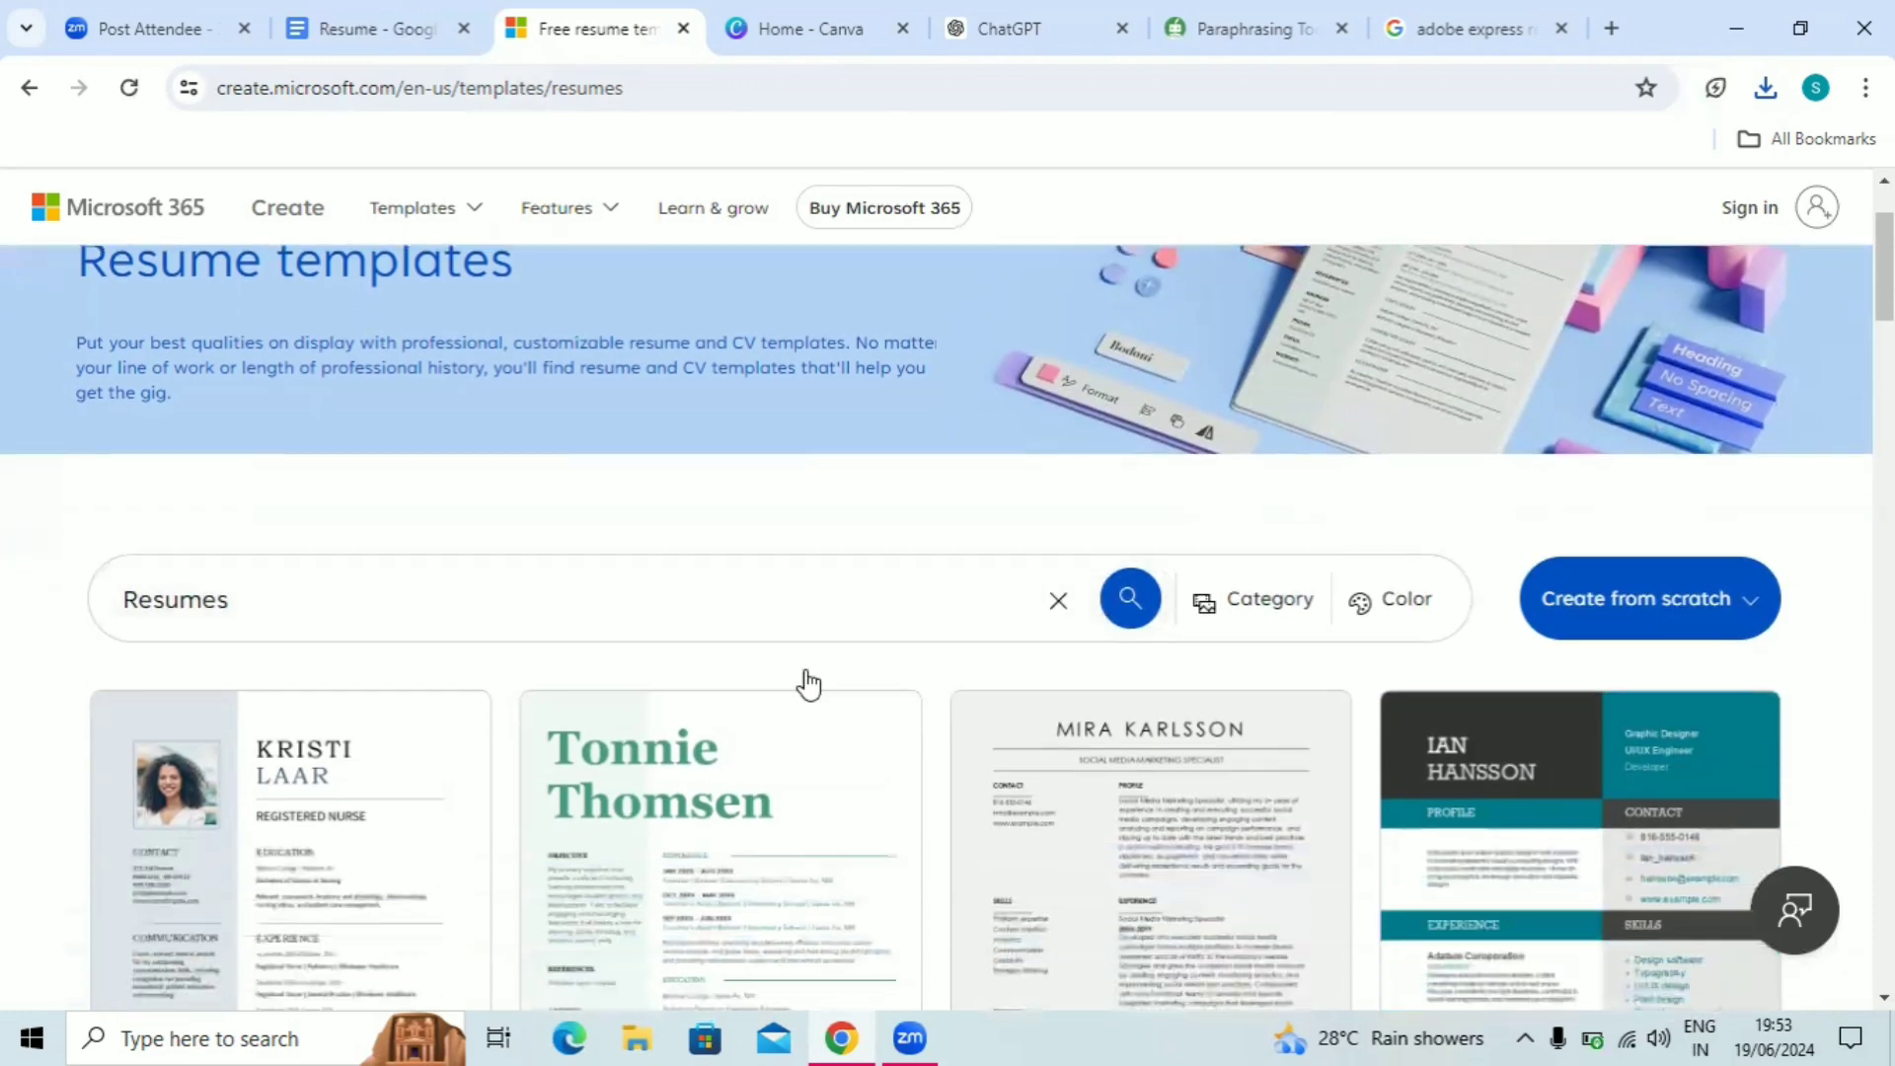
scroll(808, 683, "down", 3)
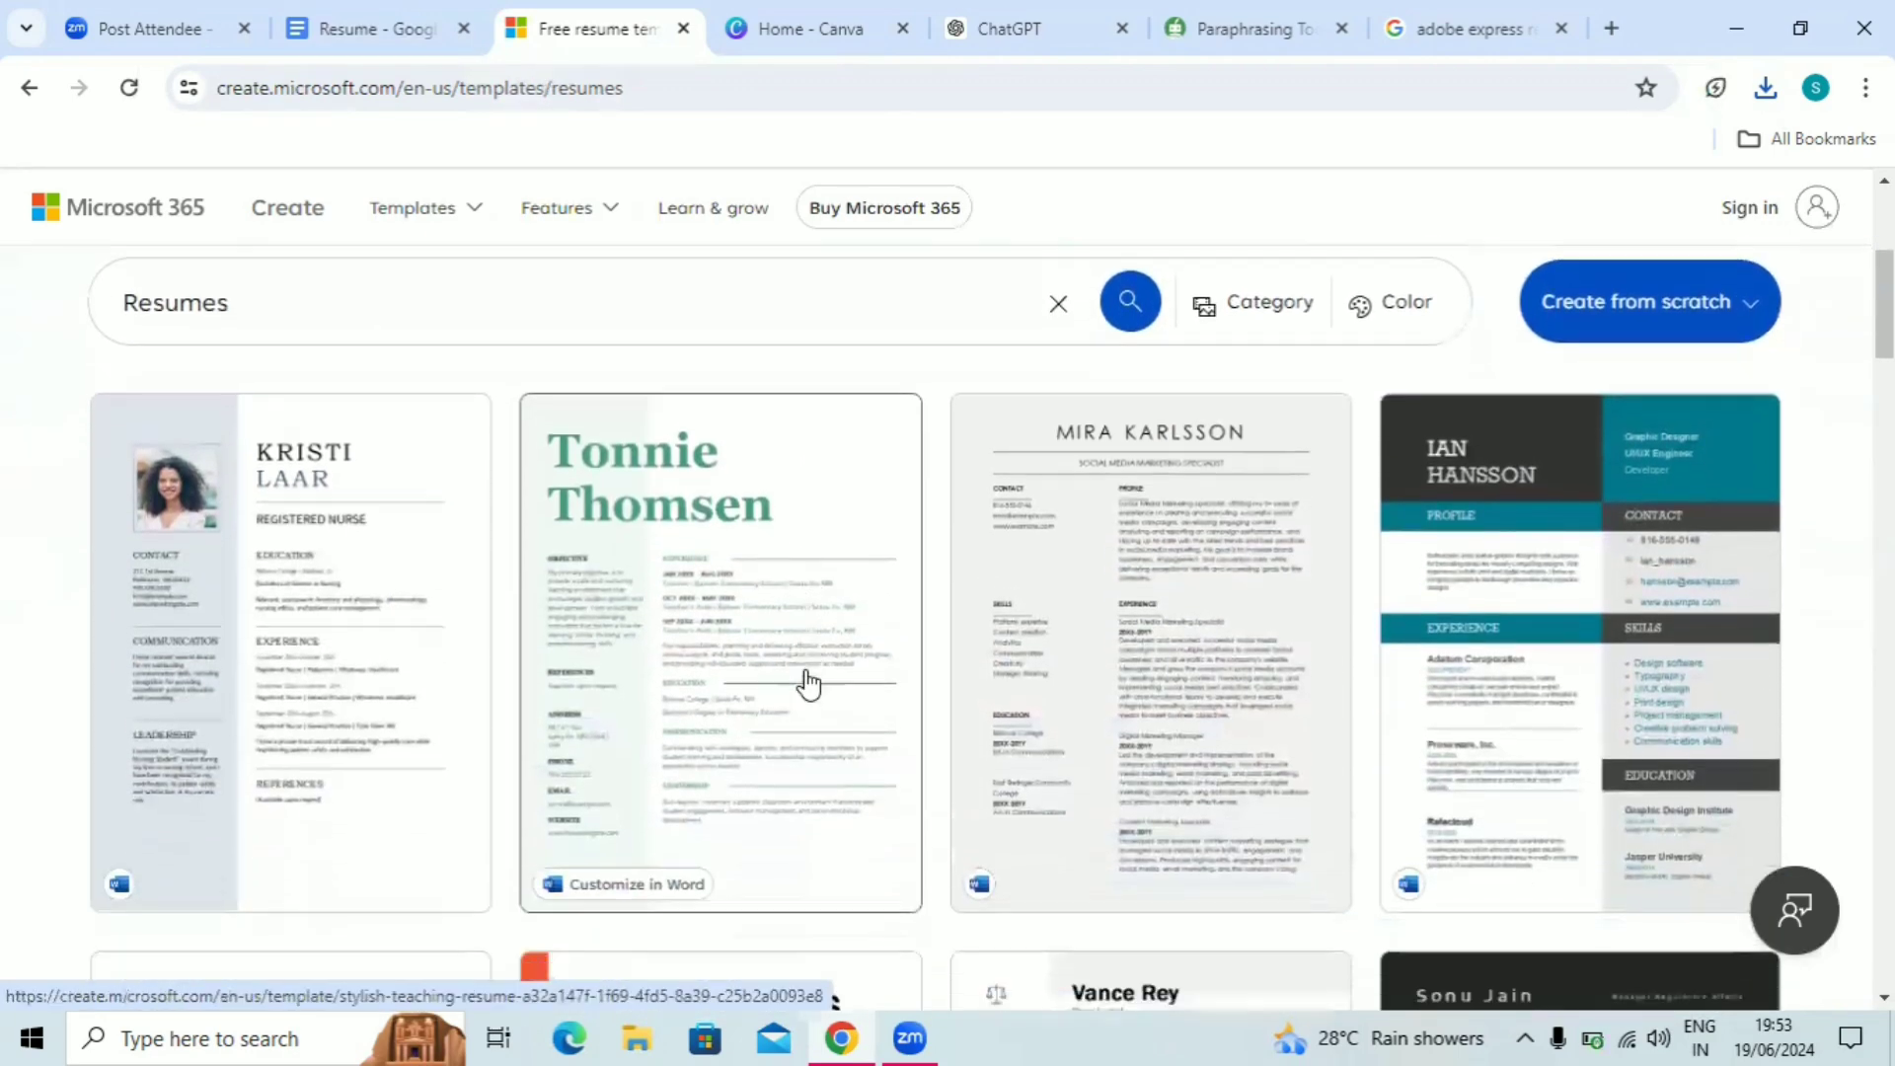
scroll(807, 681, "down", 3)
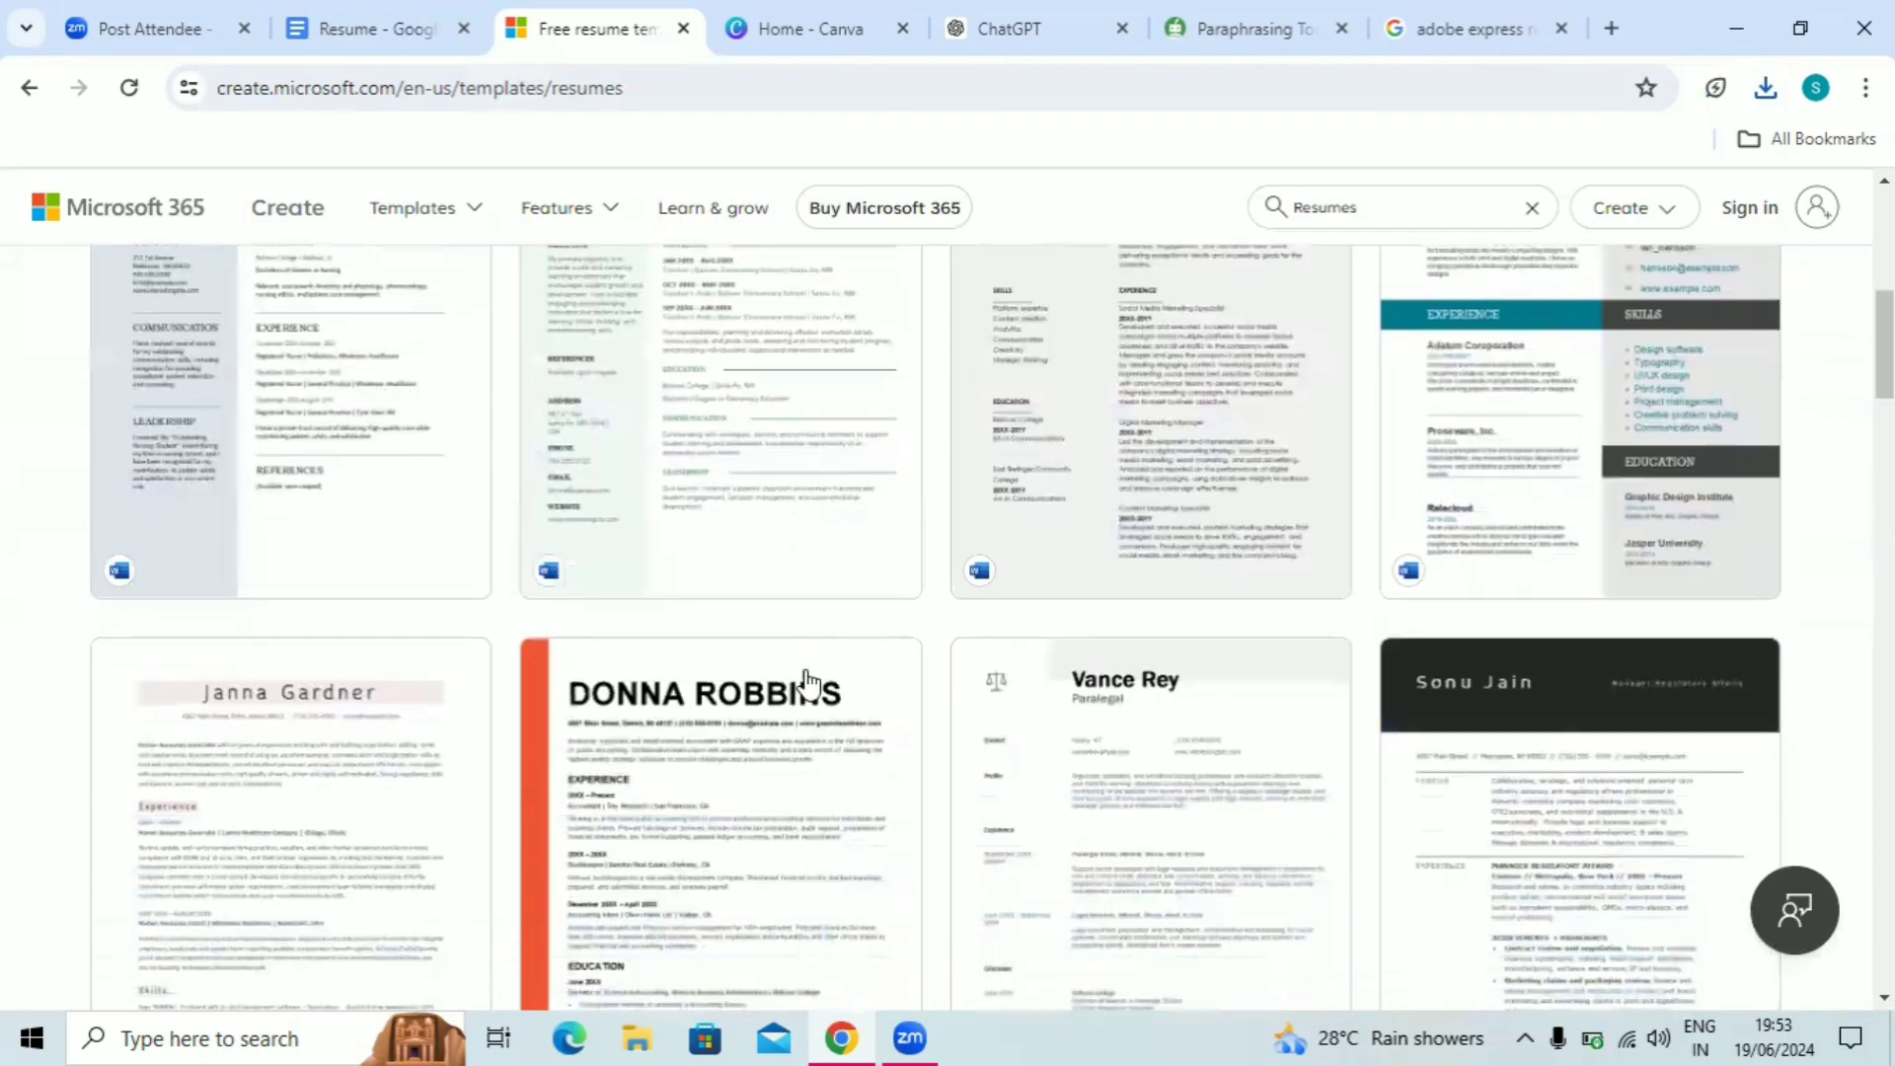
scroll(804, 681, "down", 2)
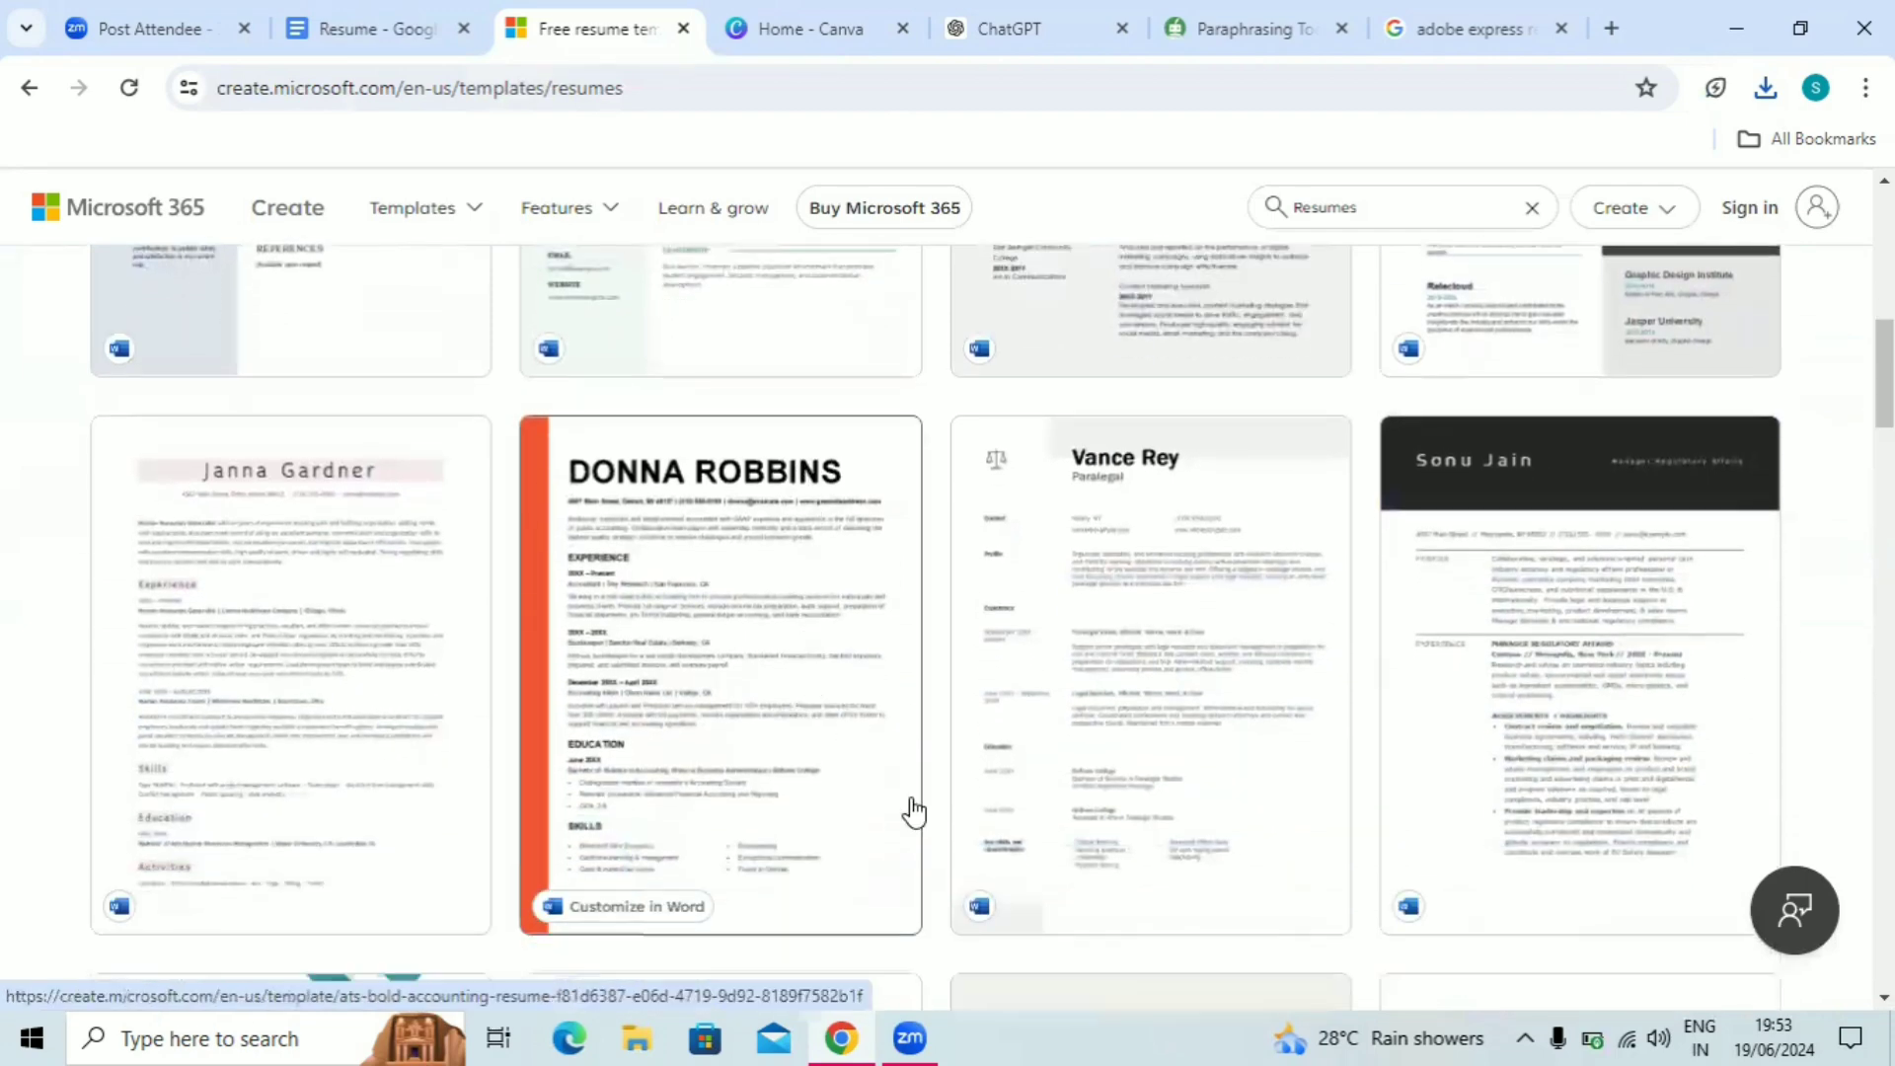
left_click(925, 1034)
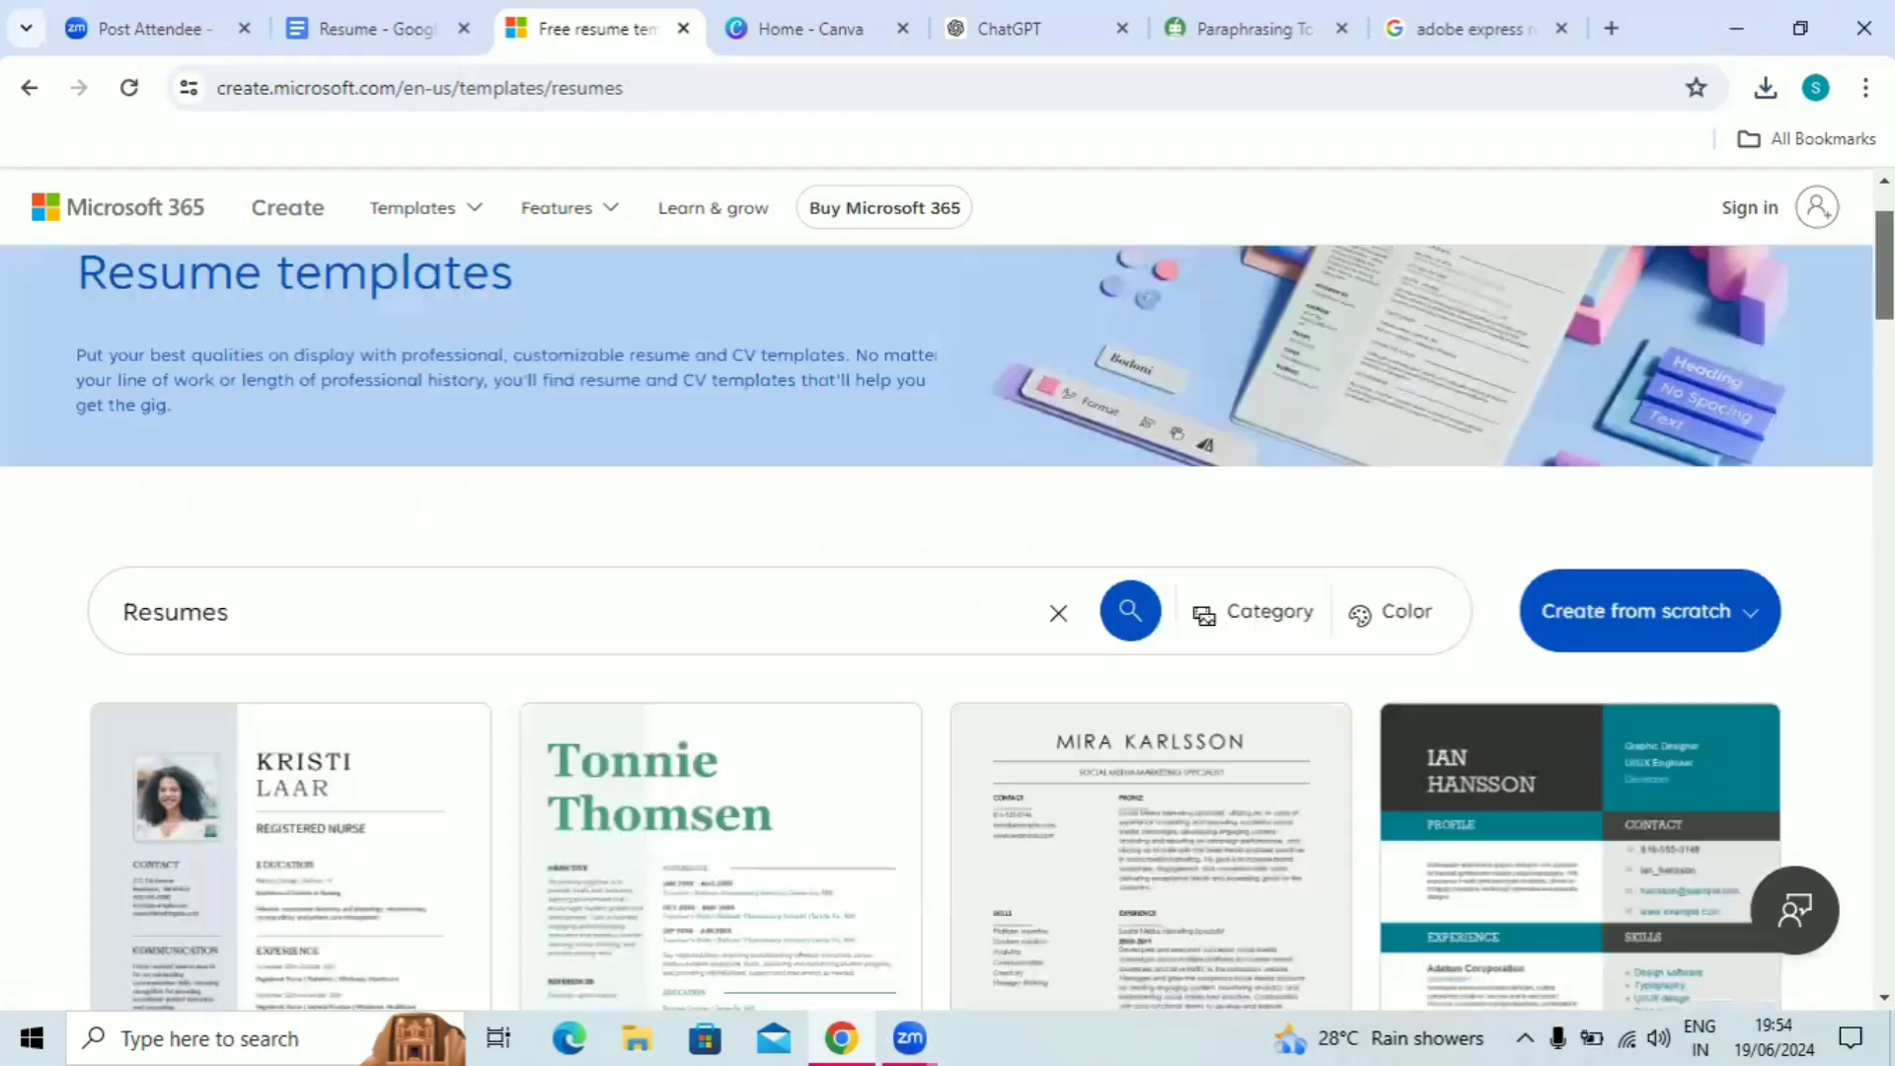
scroll(754, 602, "up", 2)
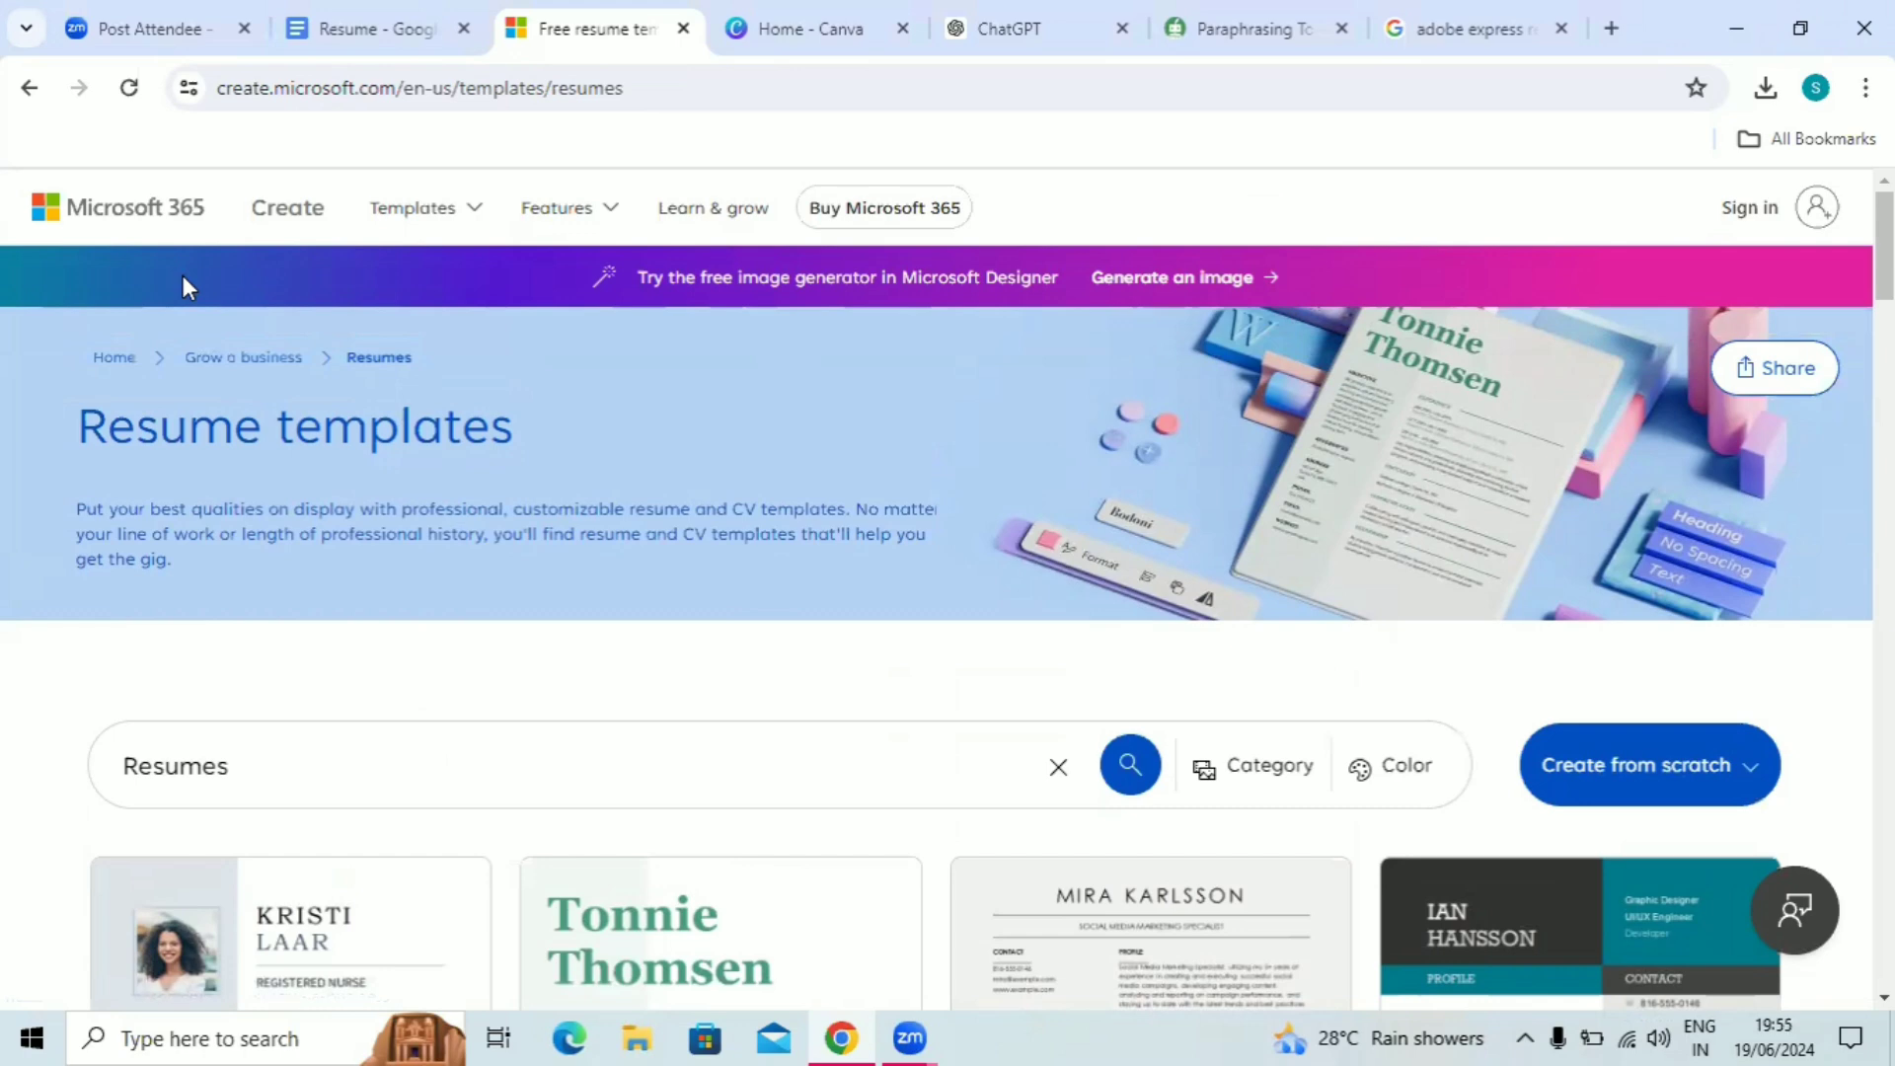
scroll(278, 337, "down", 7)
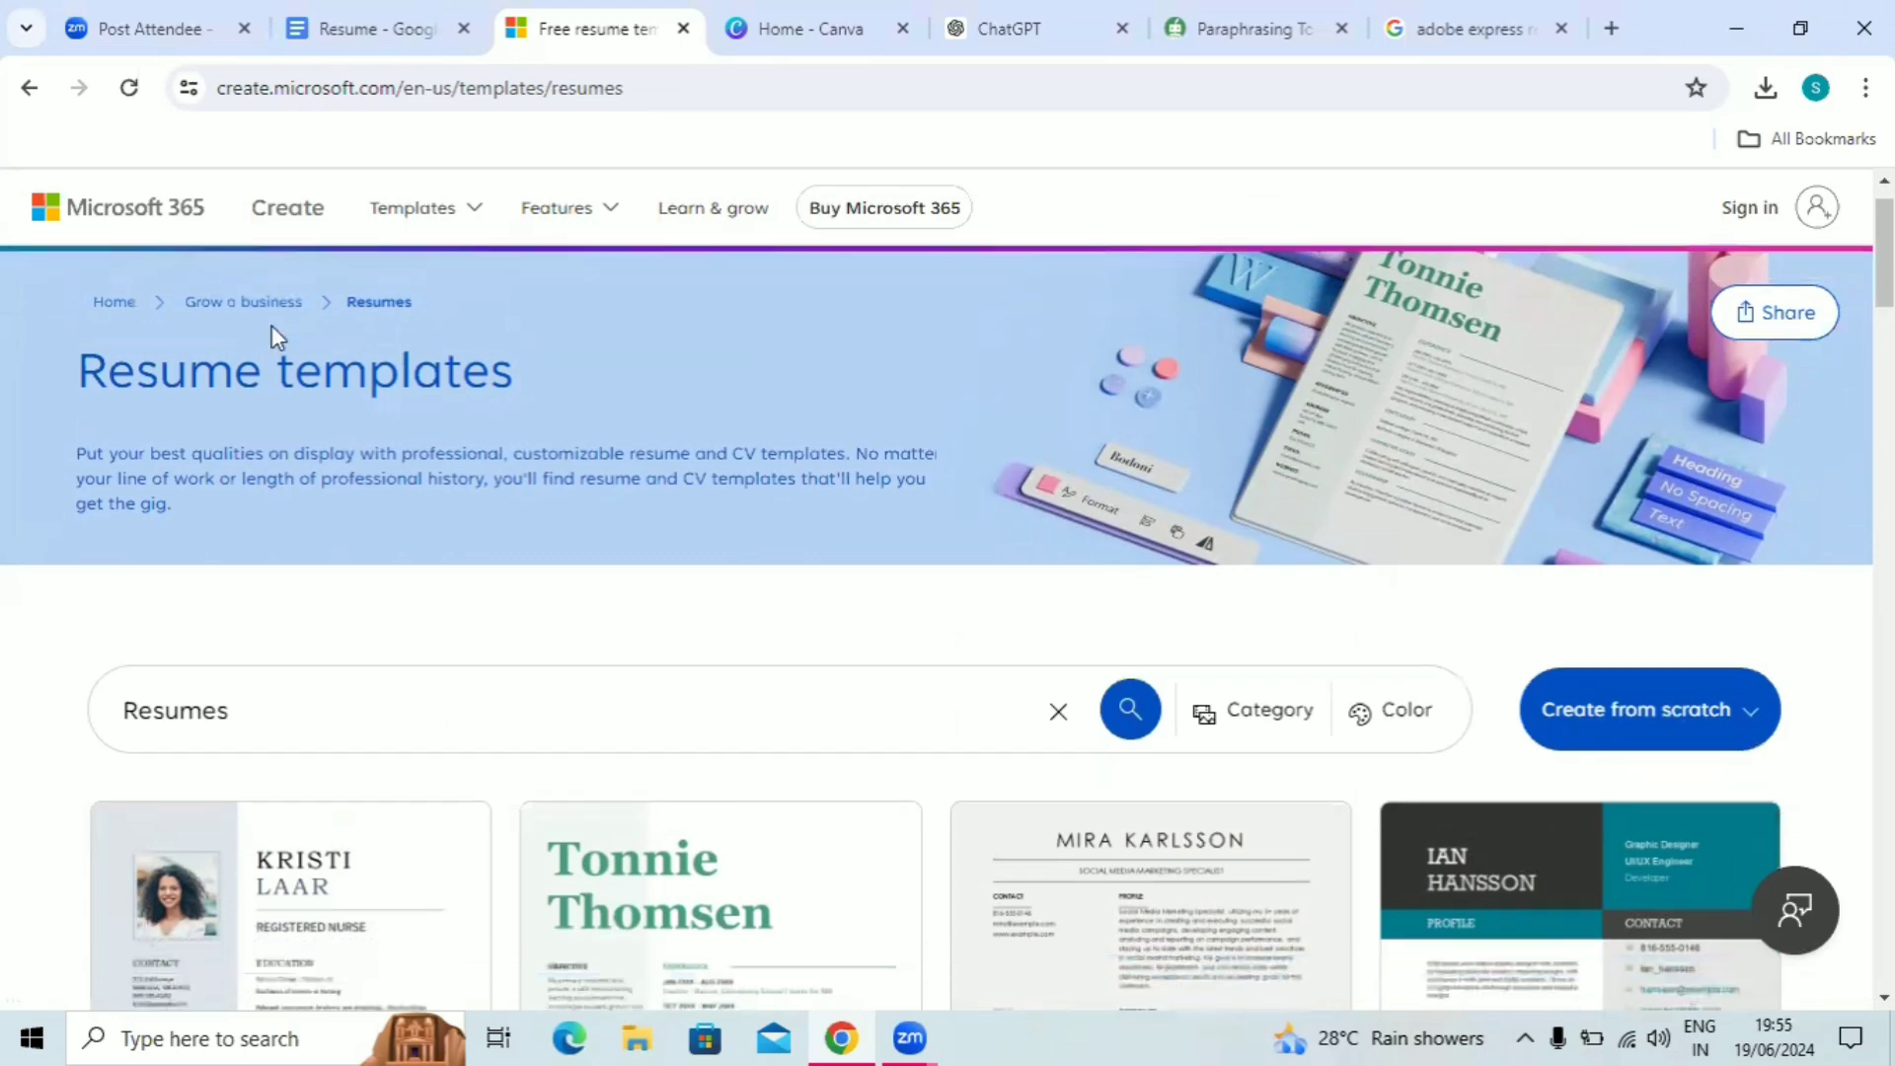
scroll(275, 338, "down", 15)
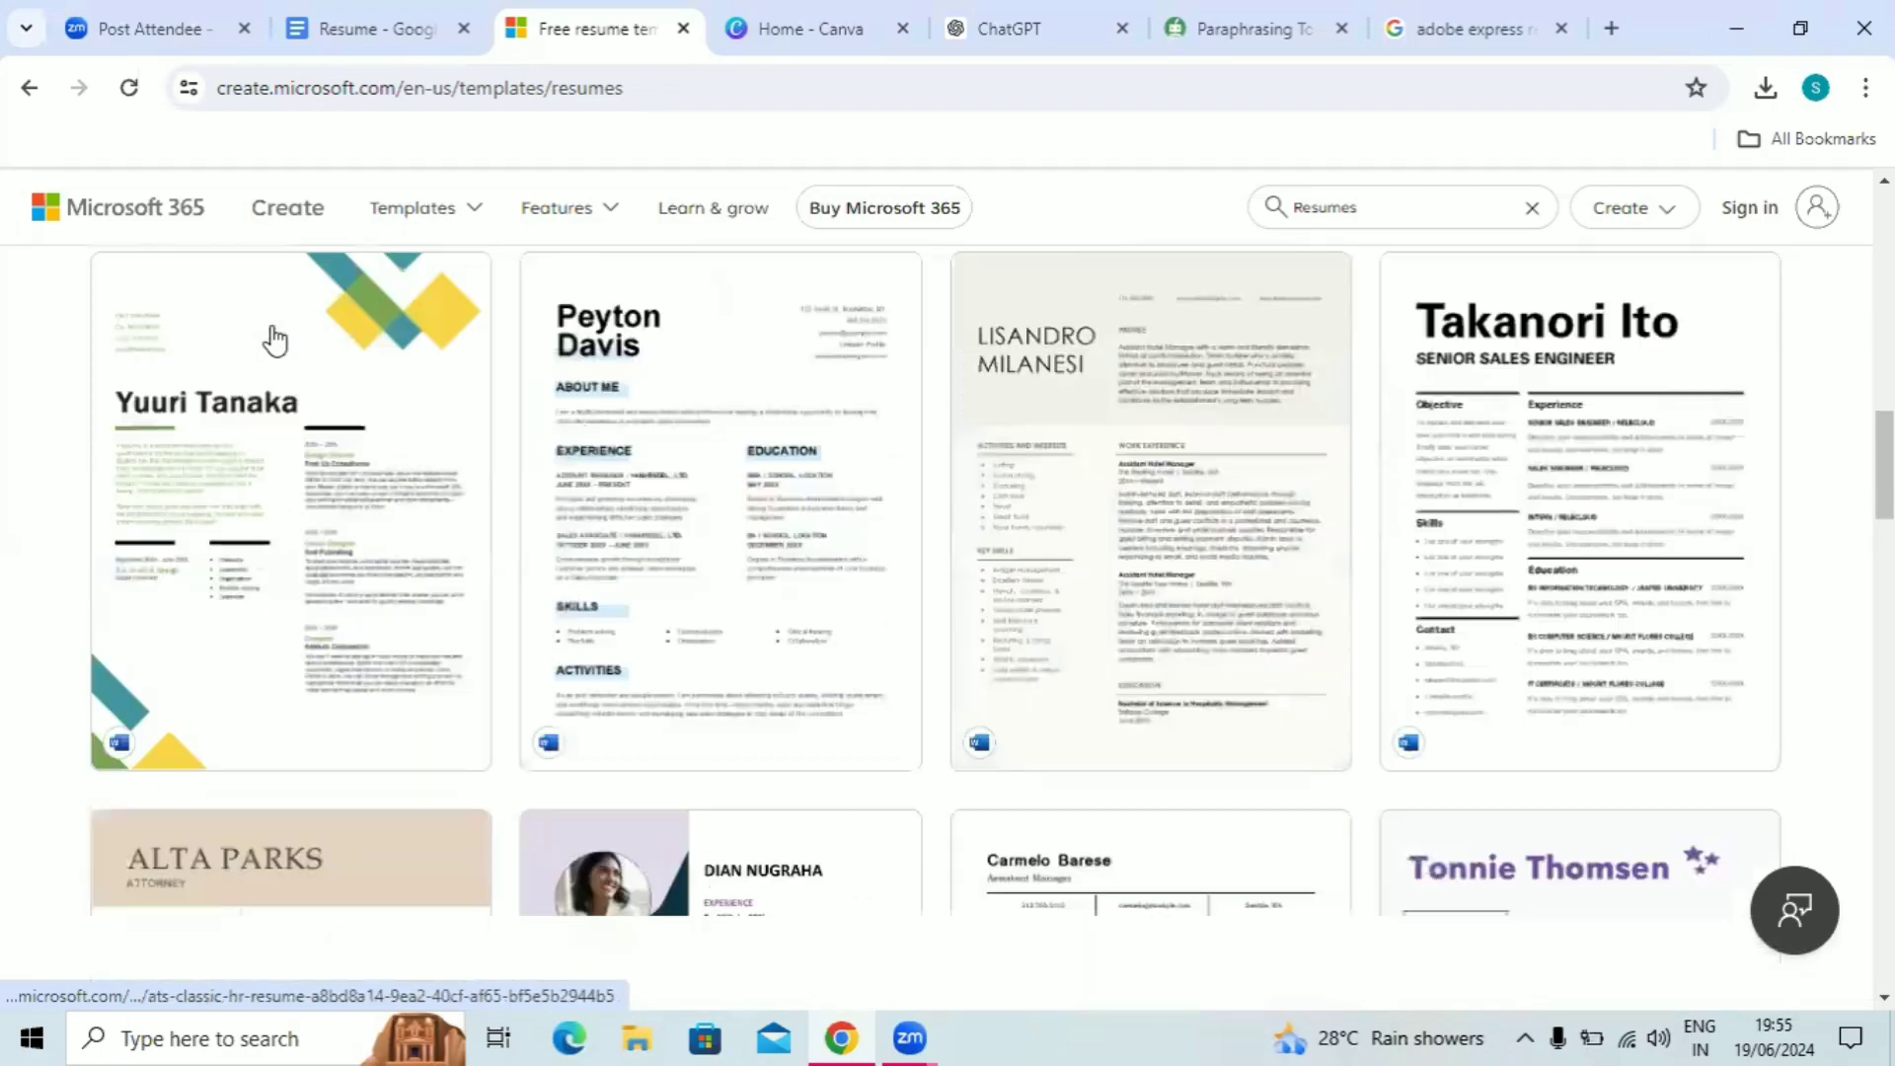
scroll(275, 339, "up", 20)
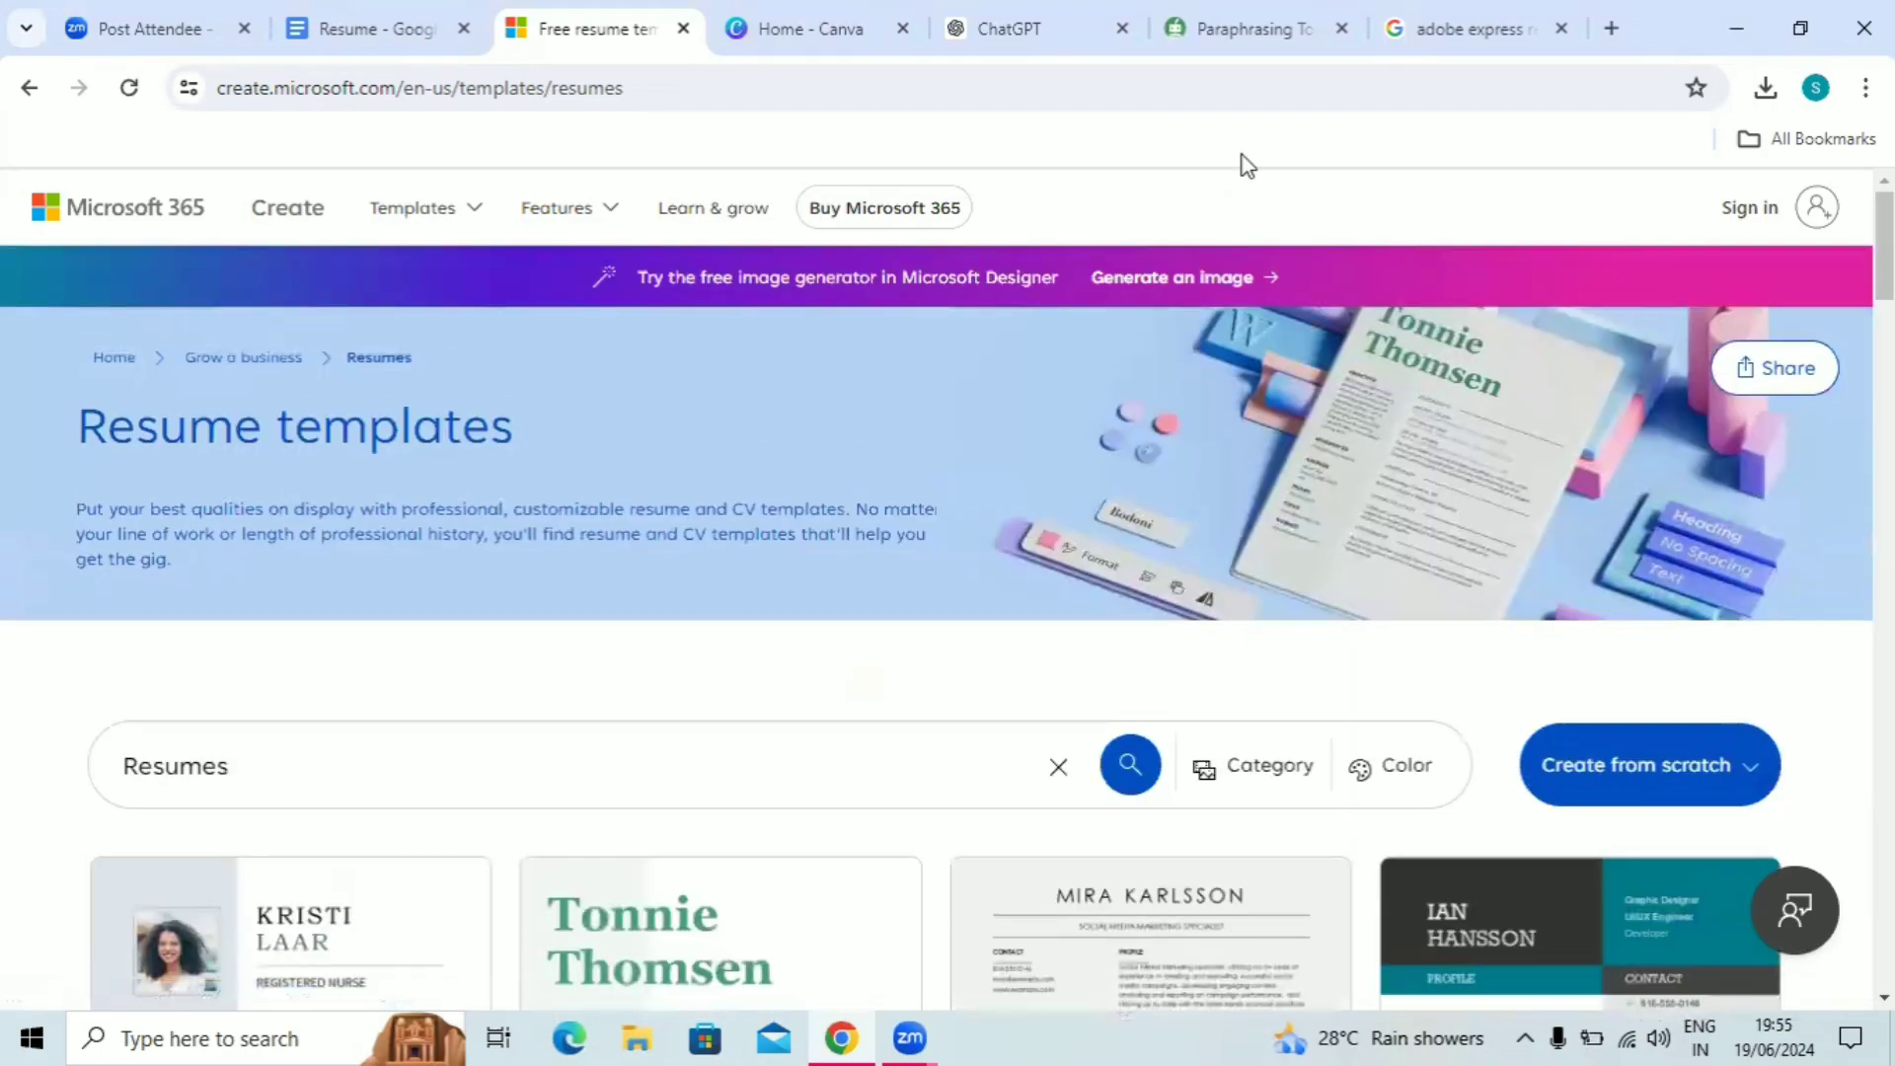
- Choose the Modern bold sales resume template from the gallery and download it
scroll(933, 796, "down", 12)
scroll(933, 795, "up", 4)
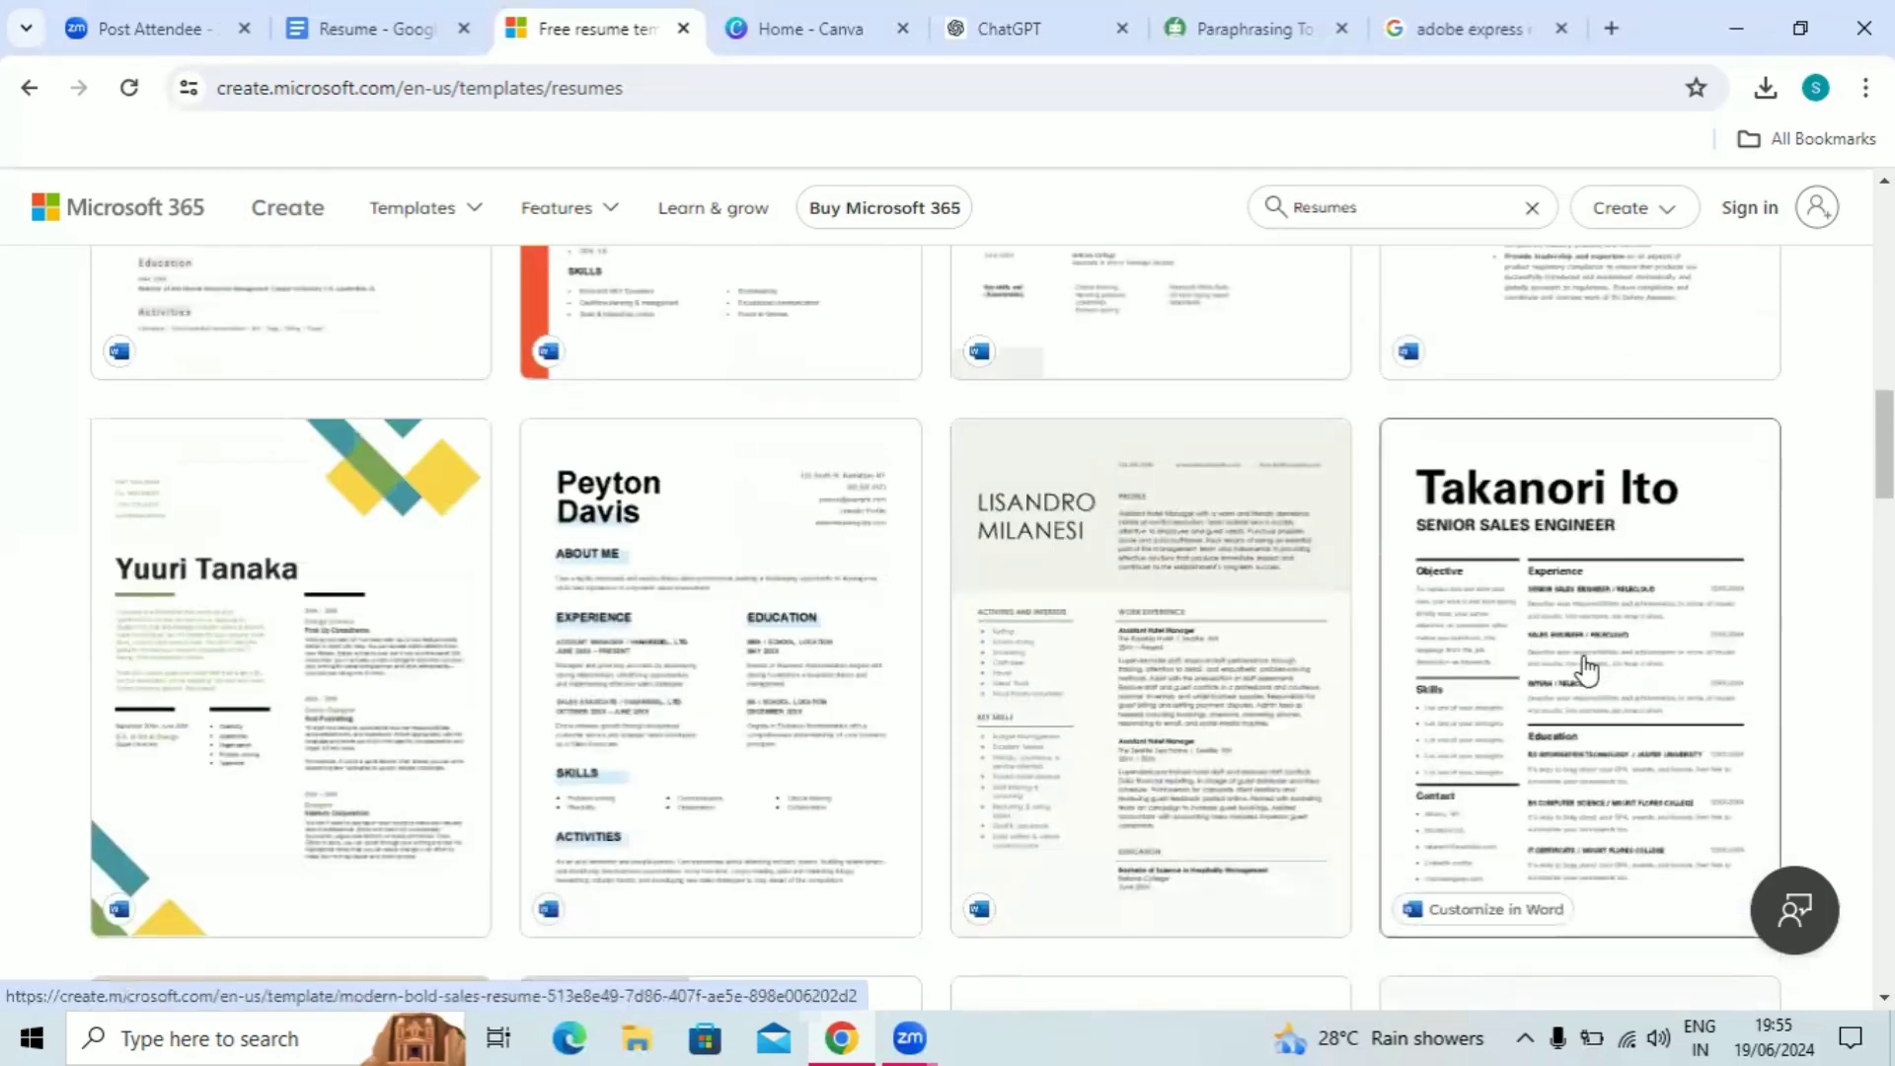
left_click(1586, 671)
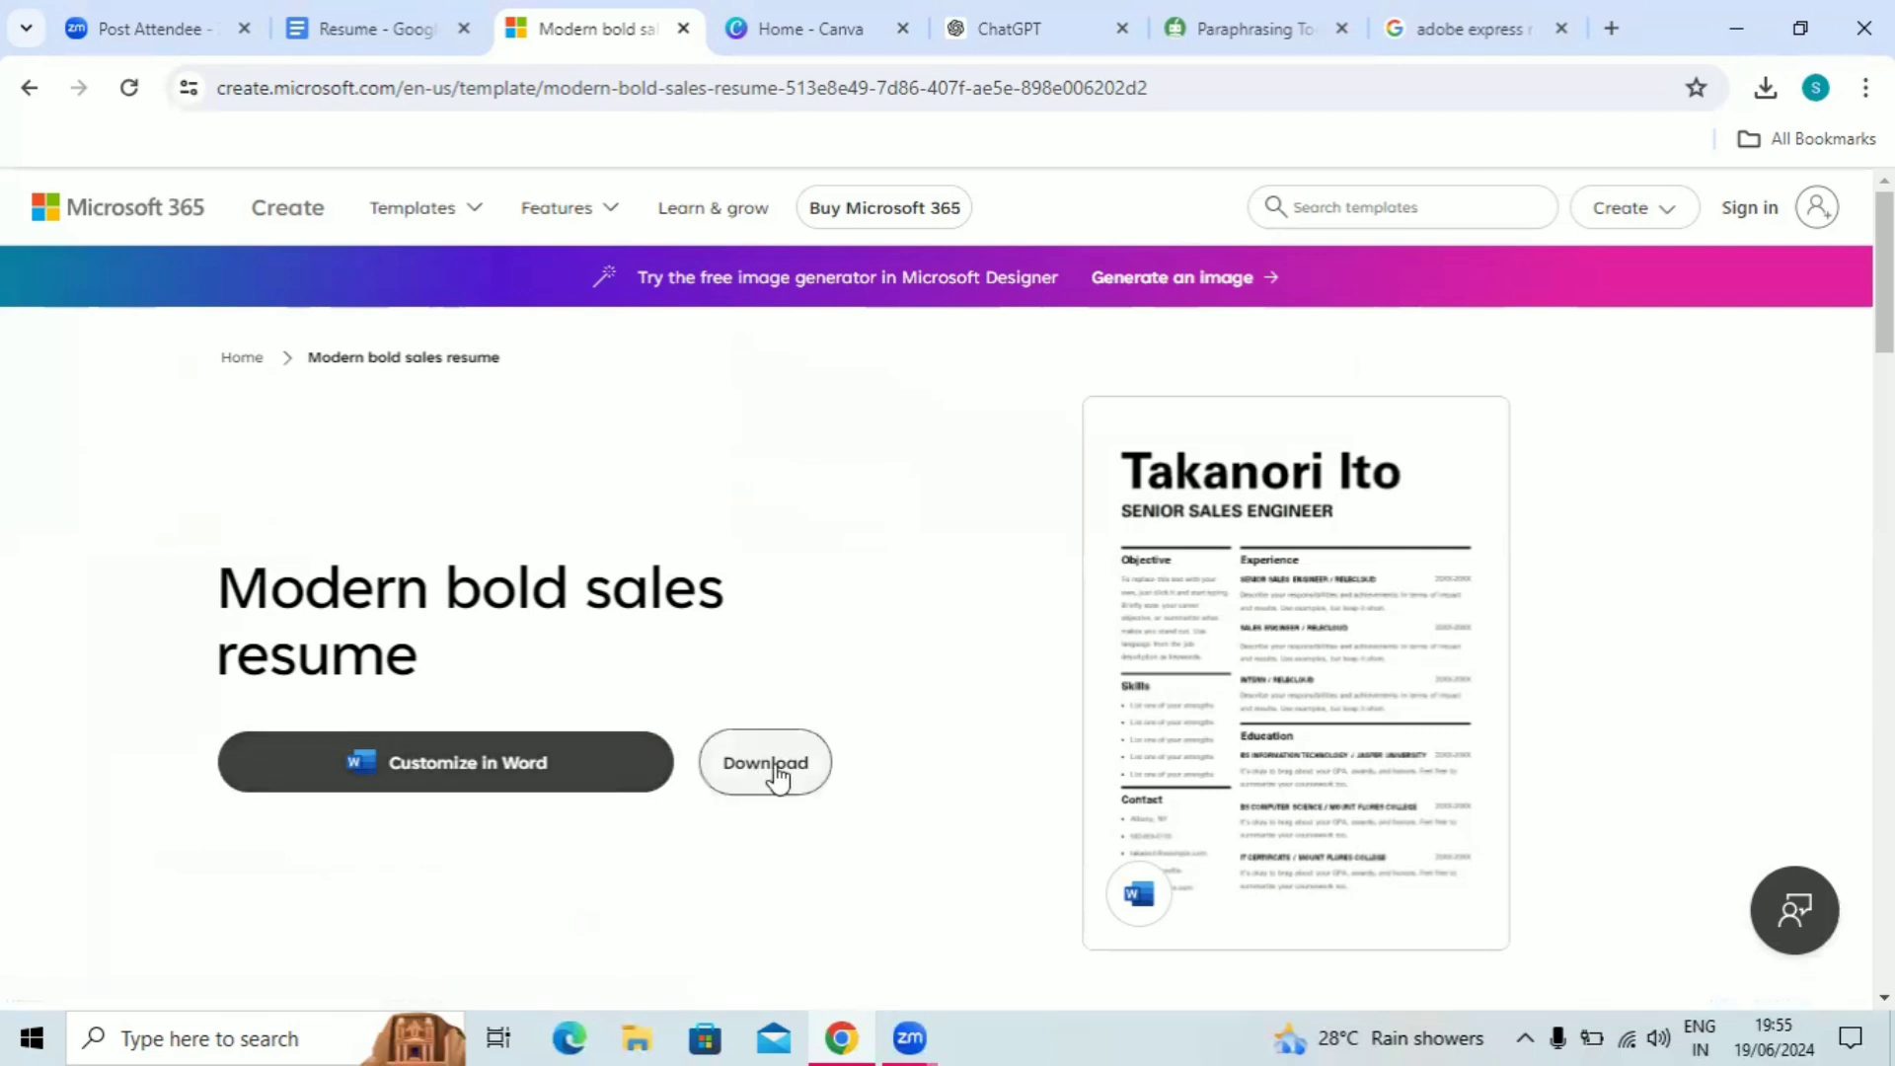
left_click(774, 775)
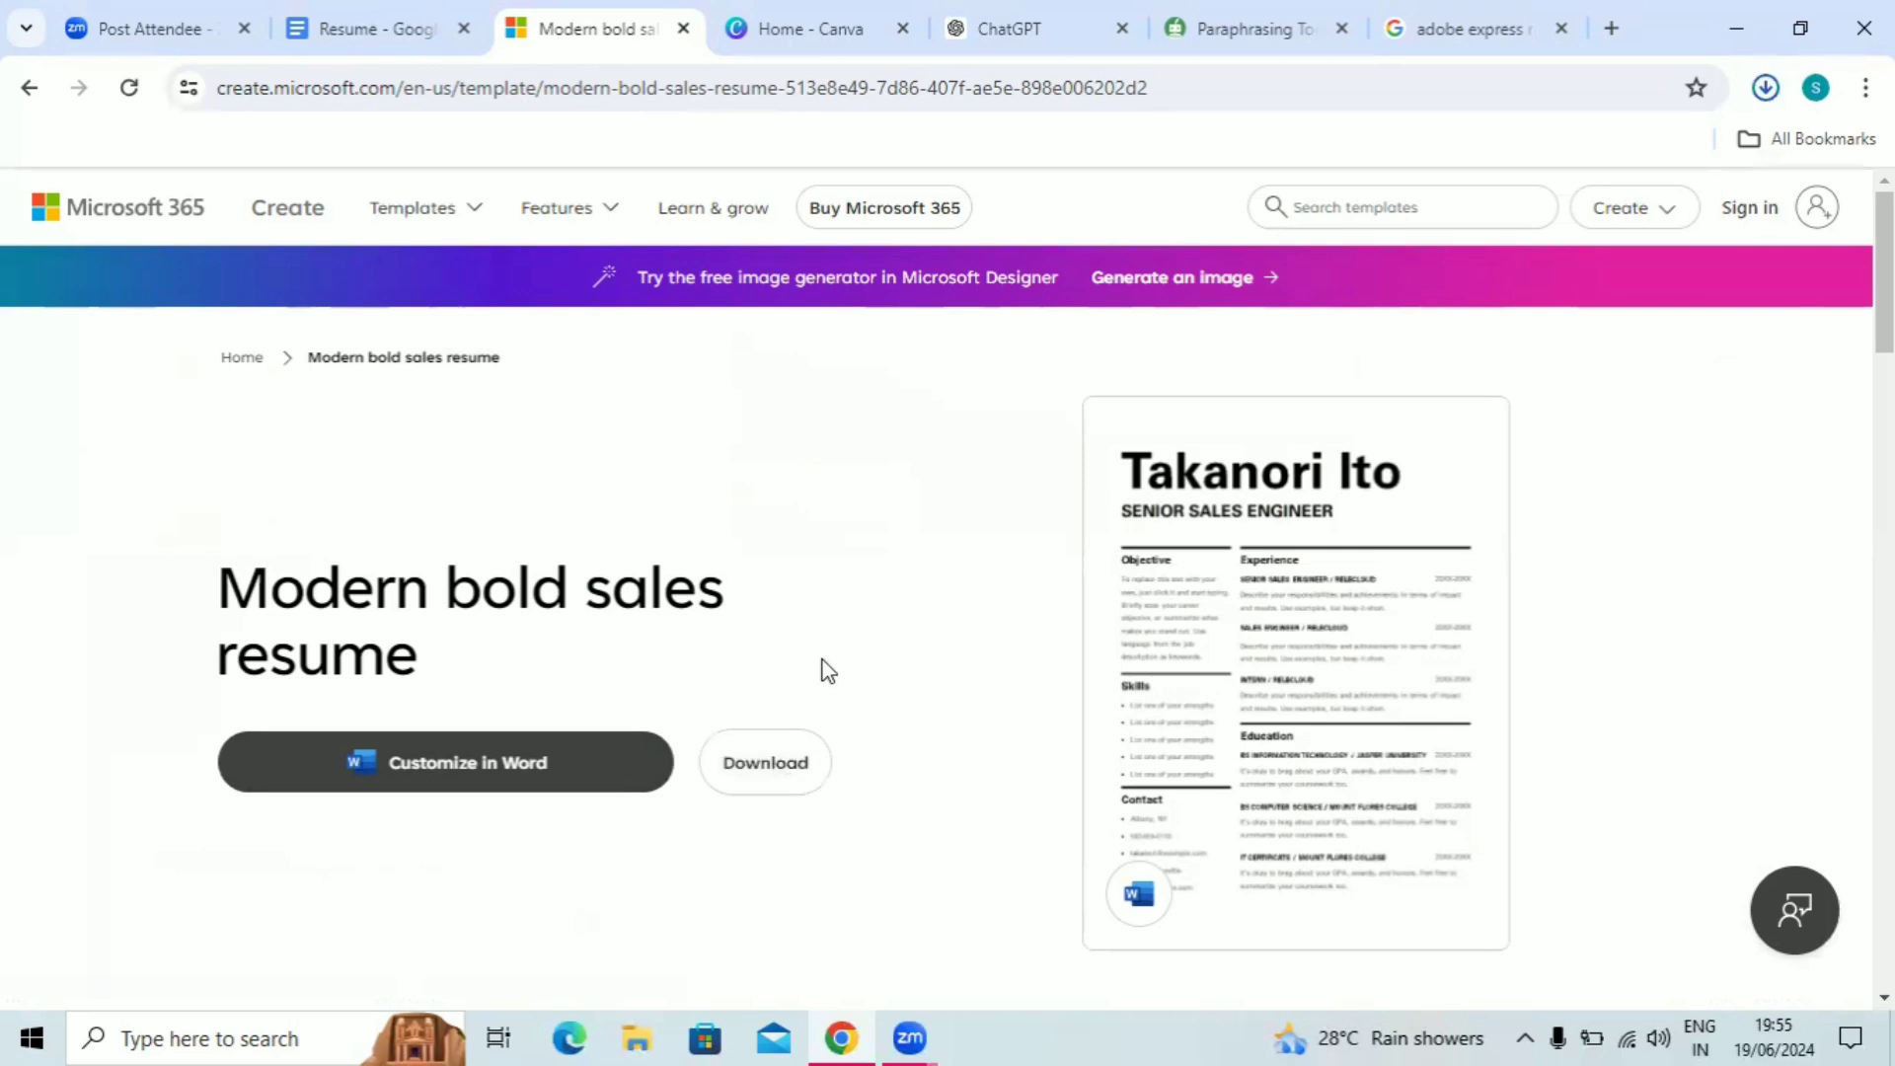
- Locate the downloaded Modern bold sales resume.docx in the Downloads folder and minimize the folder window
left_click(1765, 88)
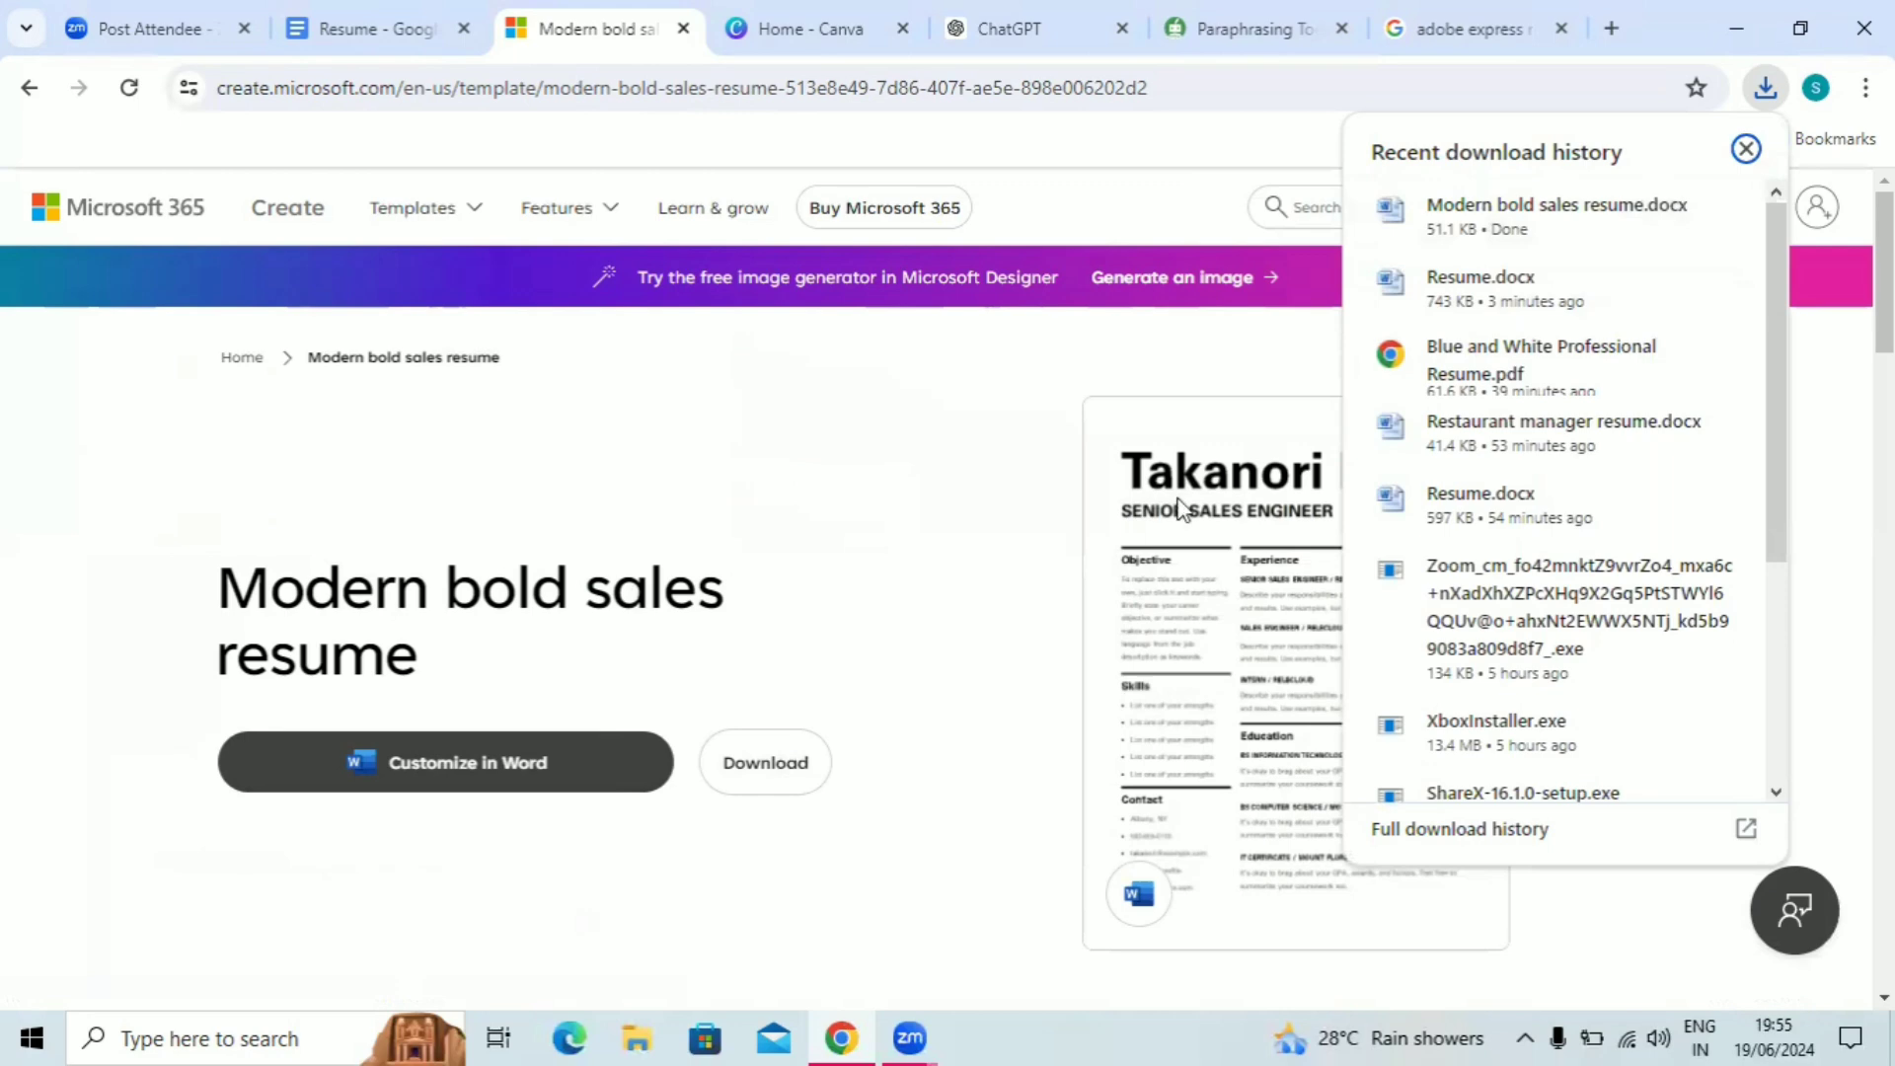
left_click(1667, 210)
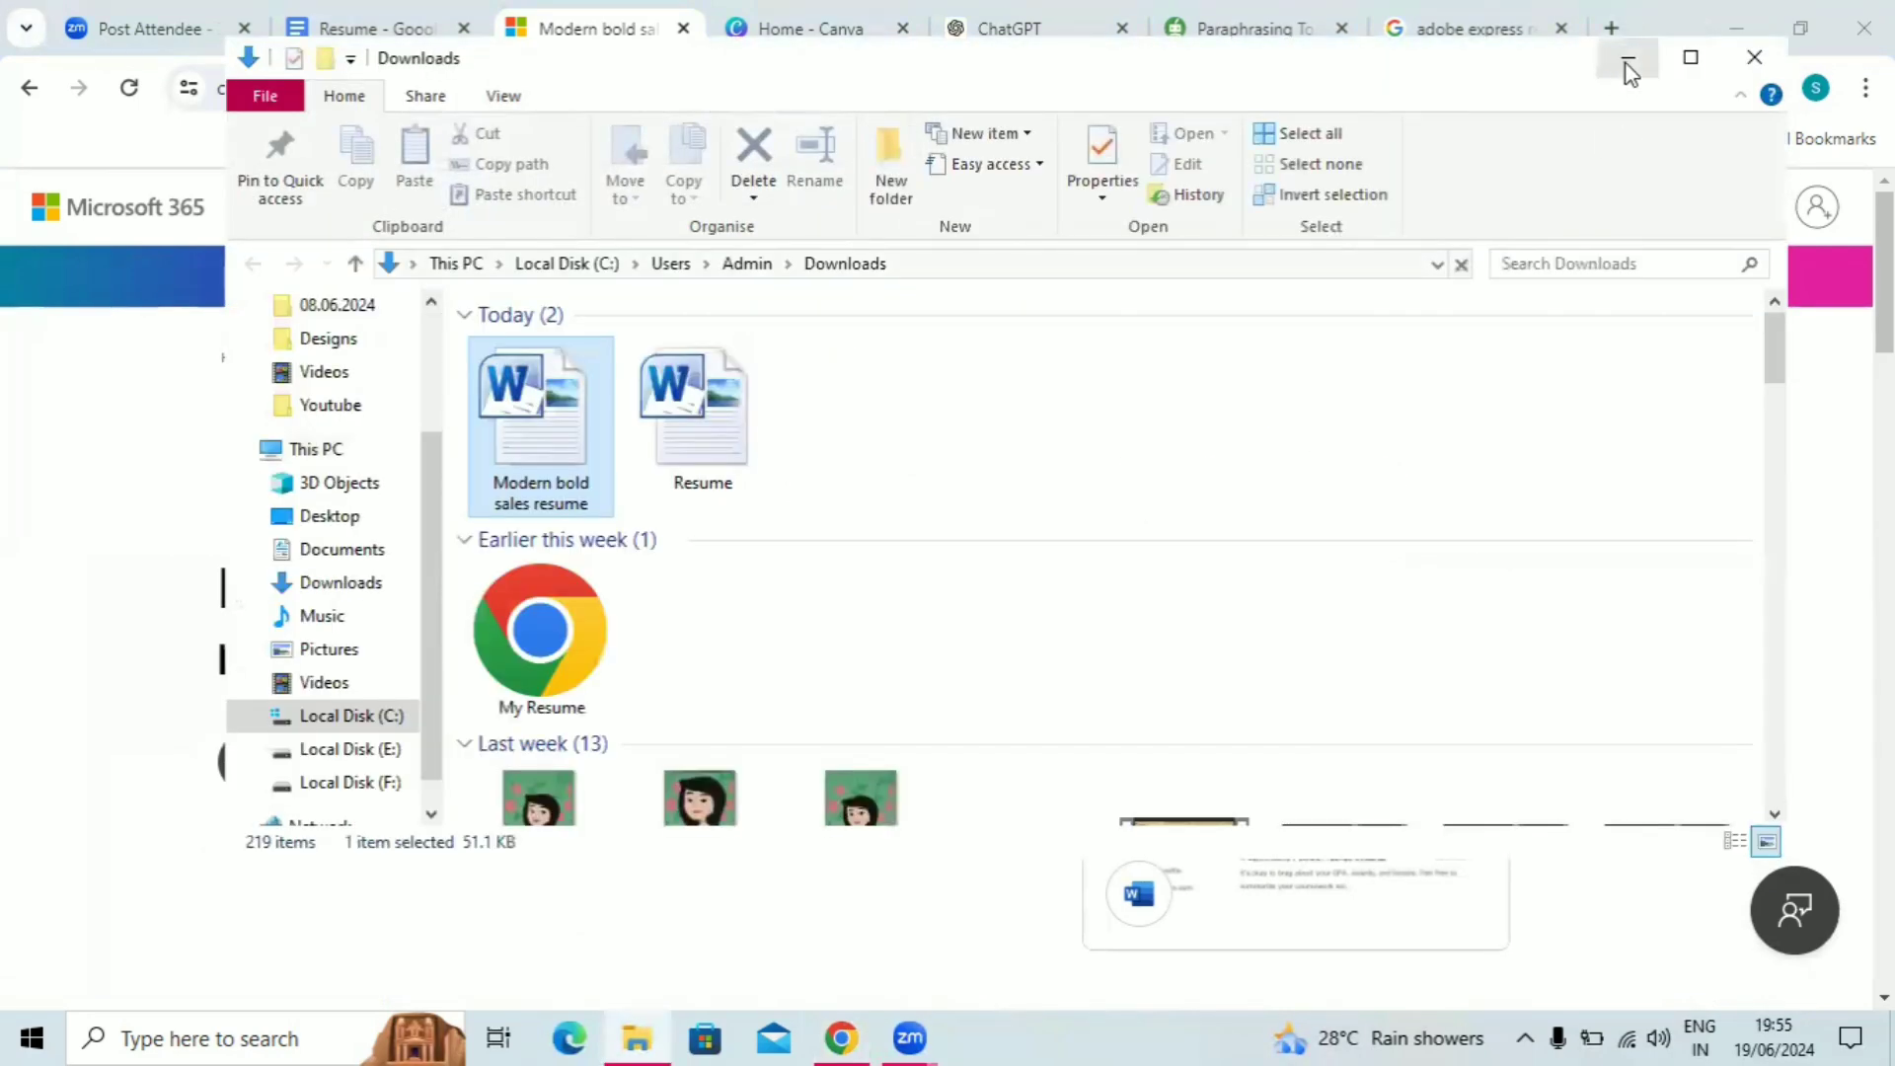
left_click(1627, 58)
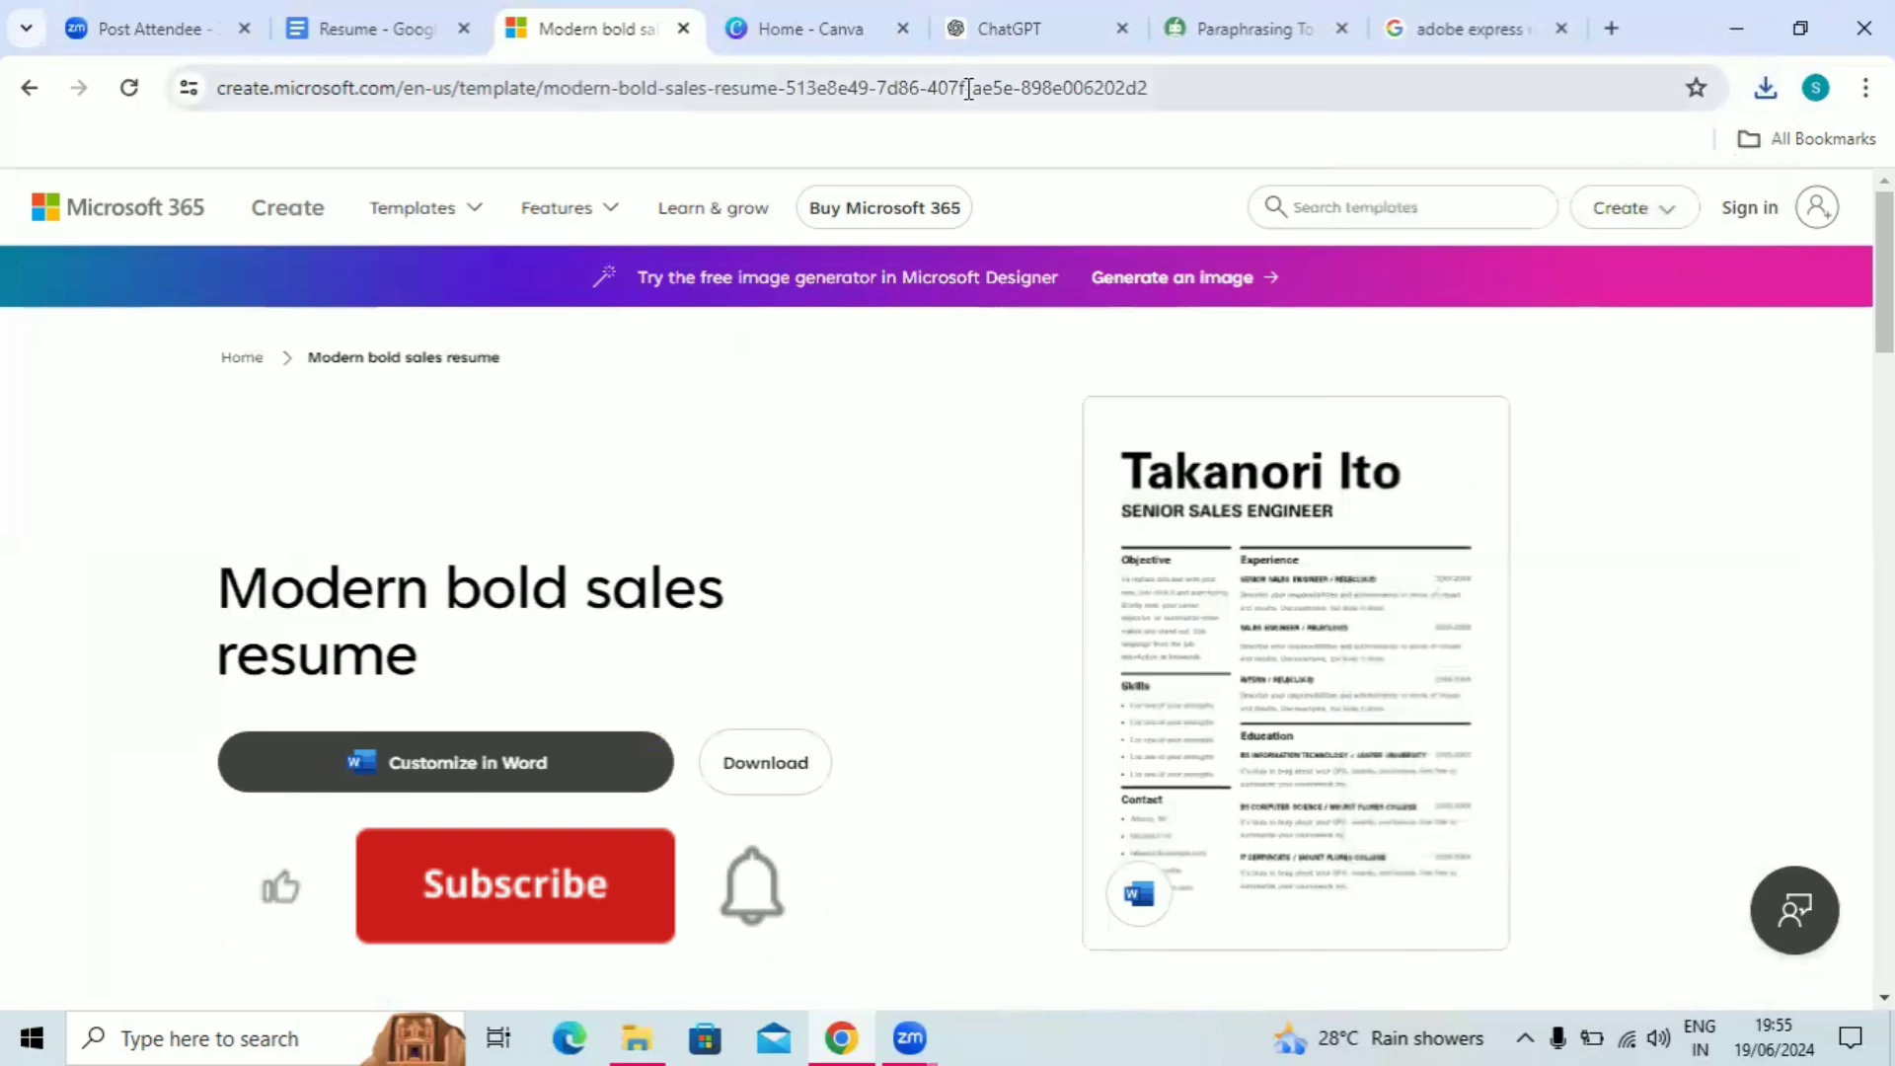